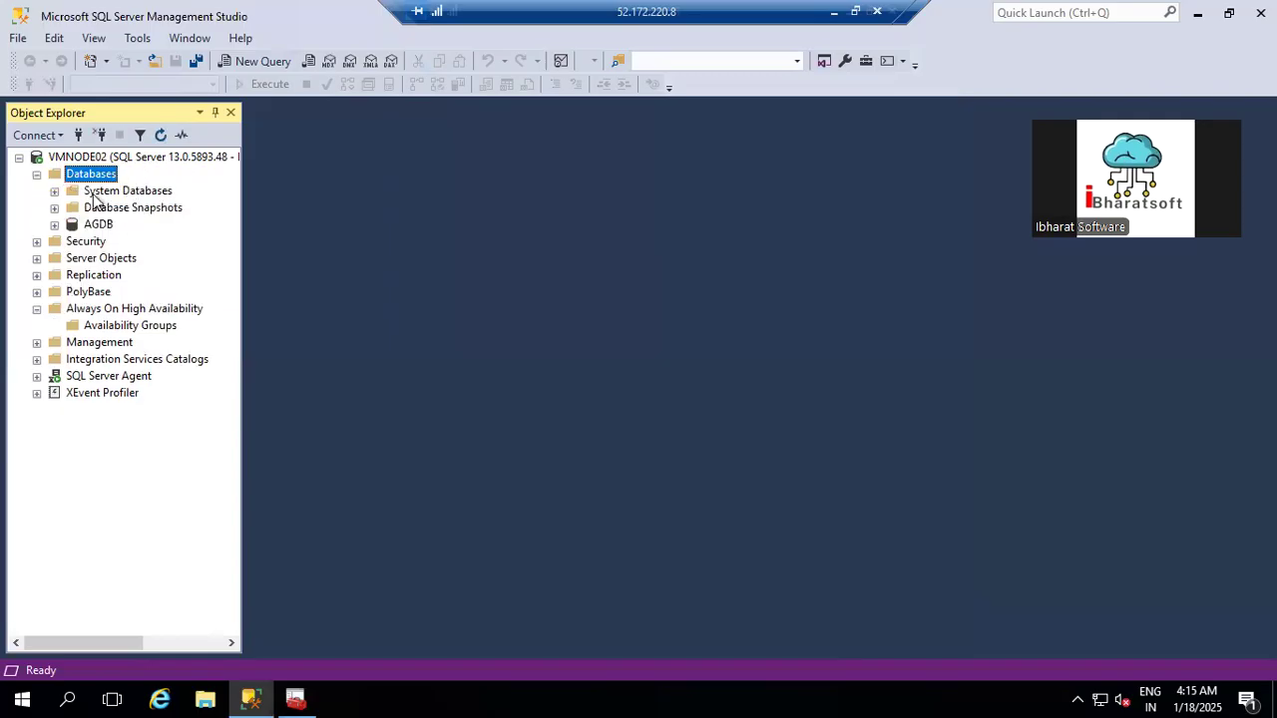
Step: Check the recovery model in the AGDB database's property options
right_click(95, 224)
left_click(152, 540)
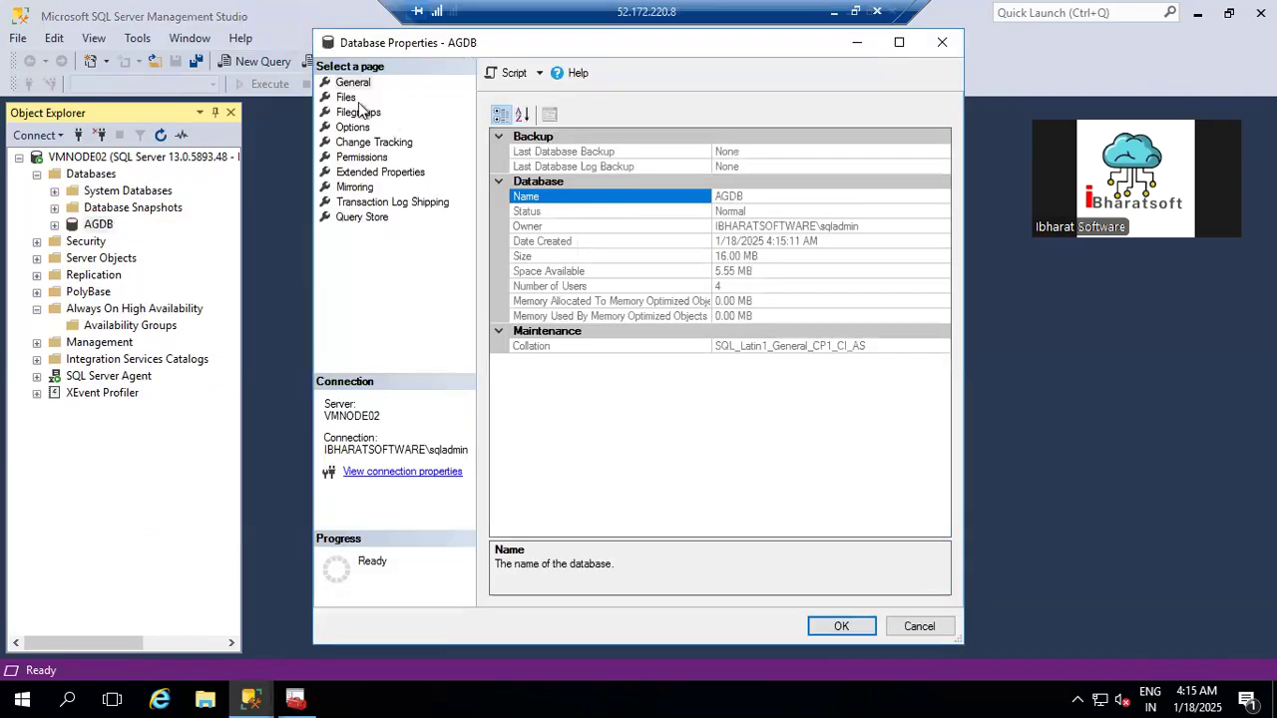
left_click(352, 126)
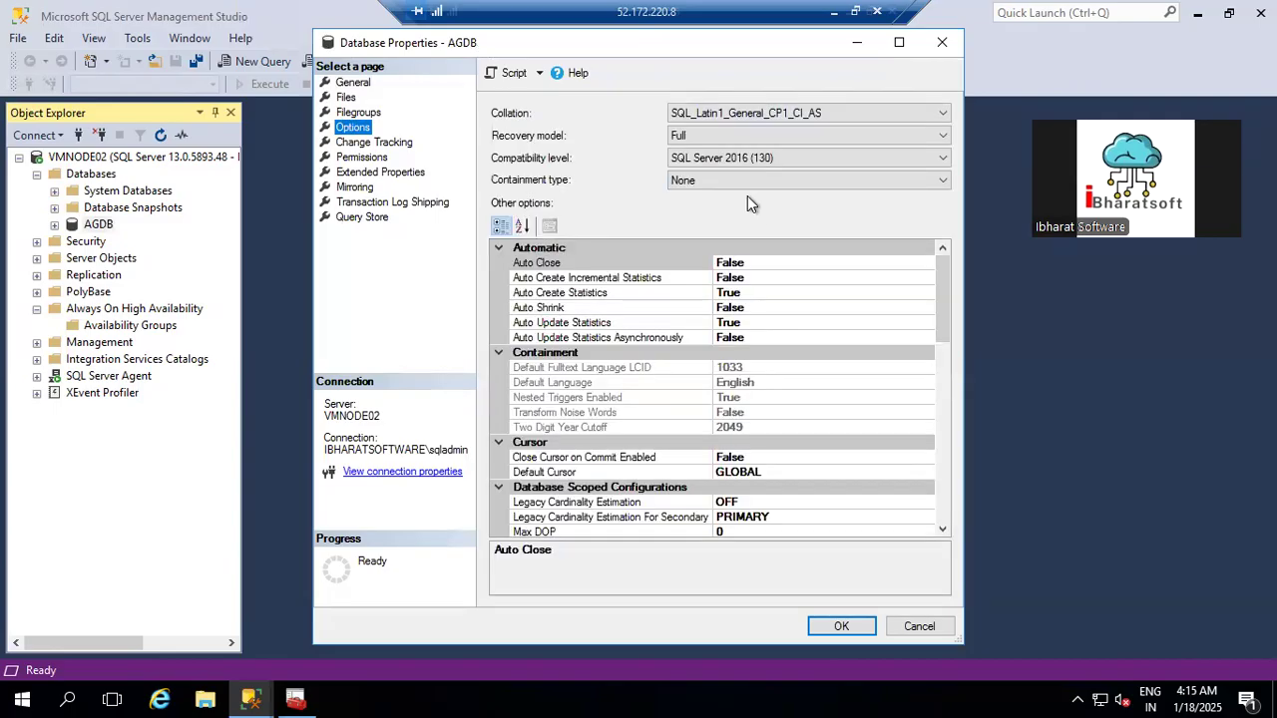
left_click(942, 42)
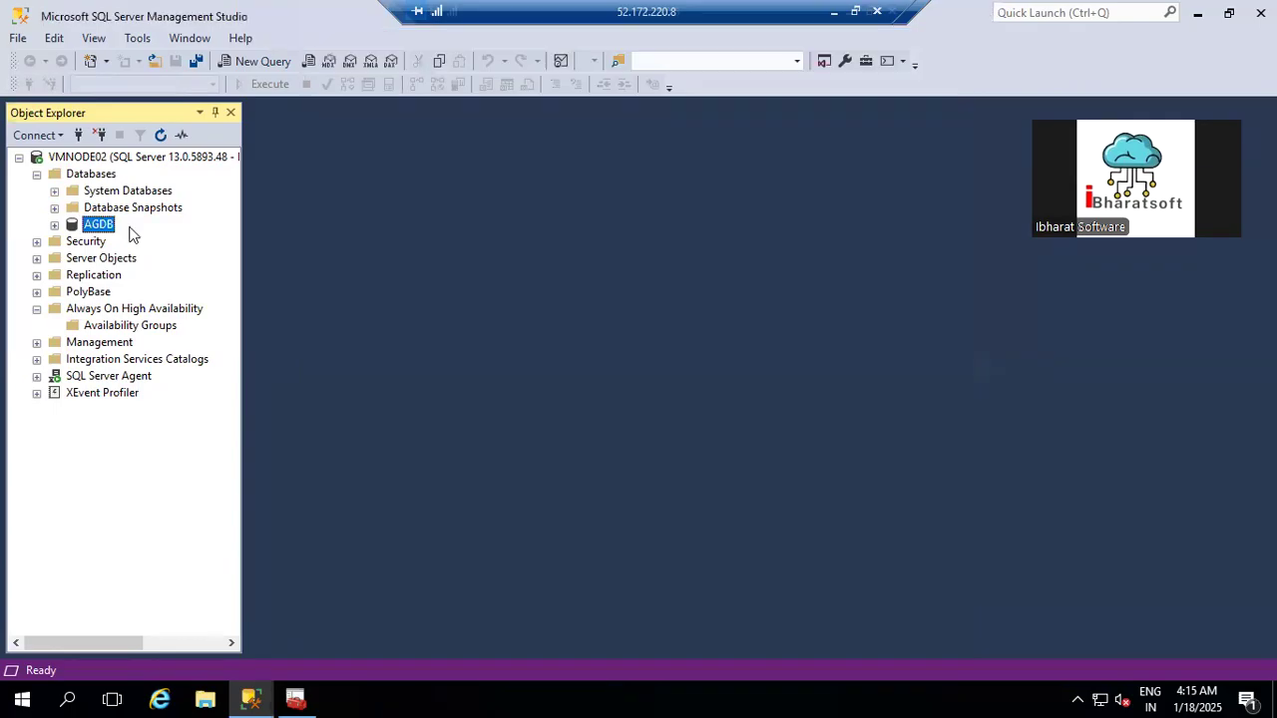
Step: Create a new table in the AGDB database and add an empno column of type int
left_click(55, 224)
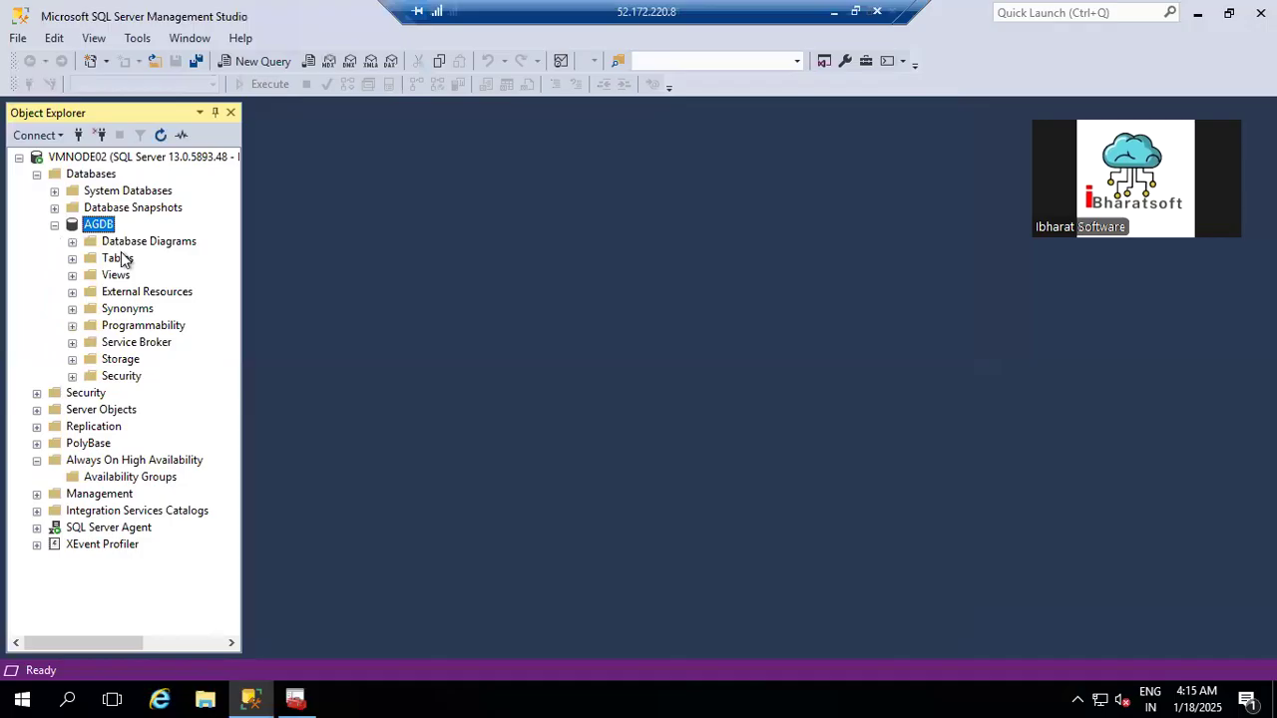
right_click(118, 258)
mouse_move(220, 265)
left_click(371, 269)
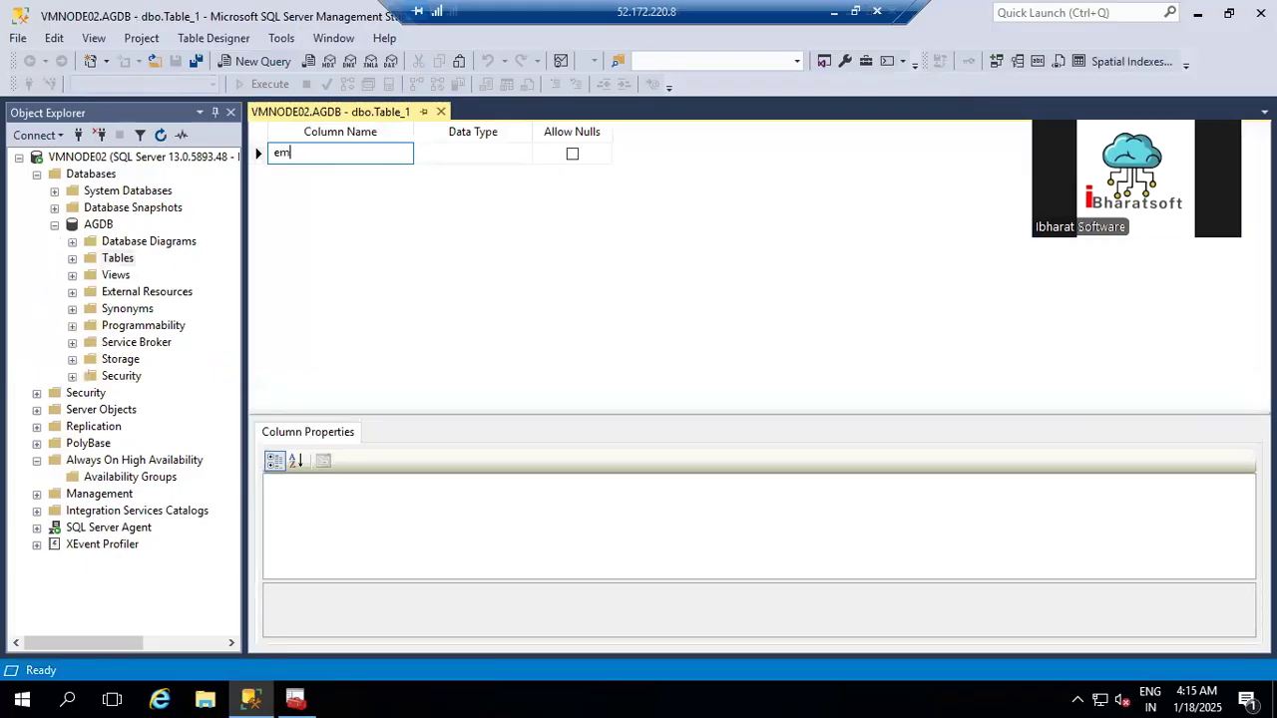
type("empno")
key("Tab")
type("int")
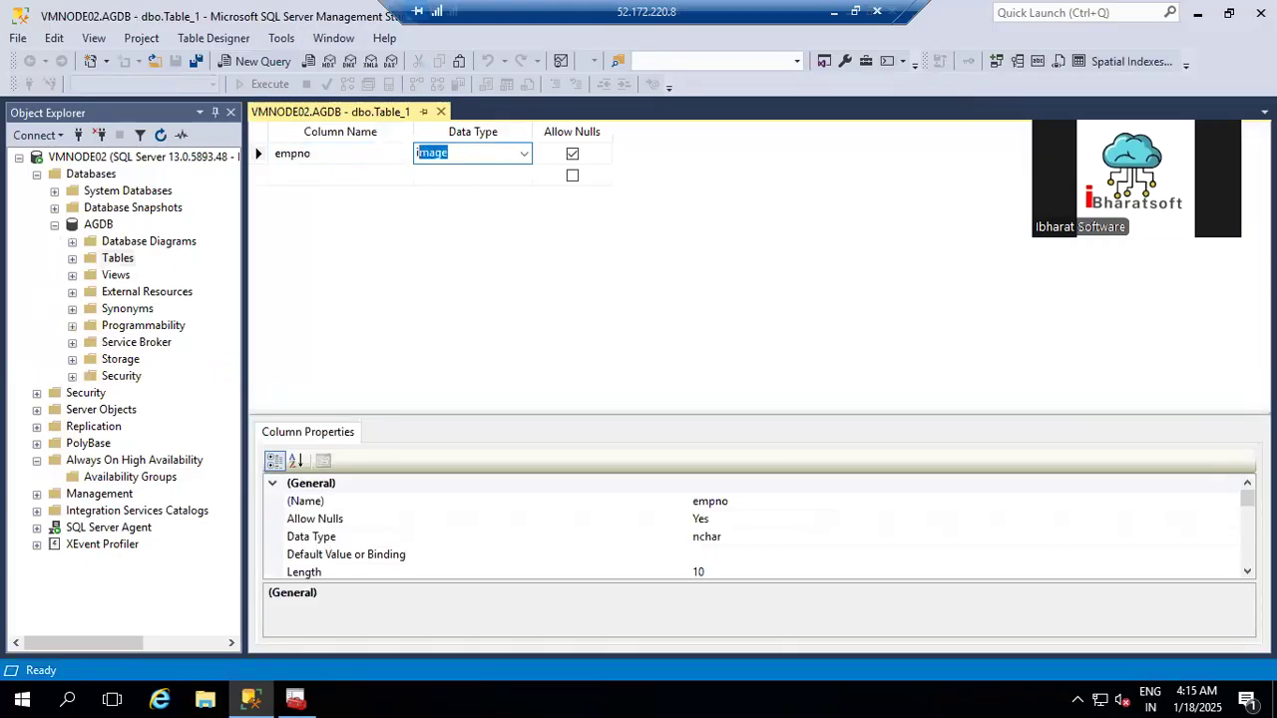
Step: Add a second column named Ename with data type varchar(50)
left_click(279, 176)
type("Ename")
key("Tab")
type("var")
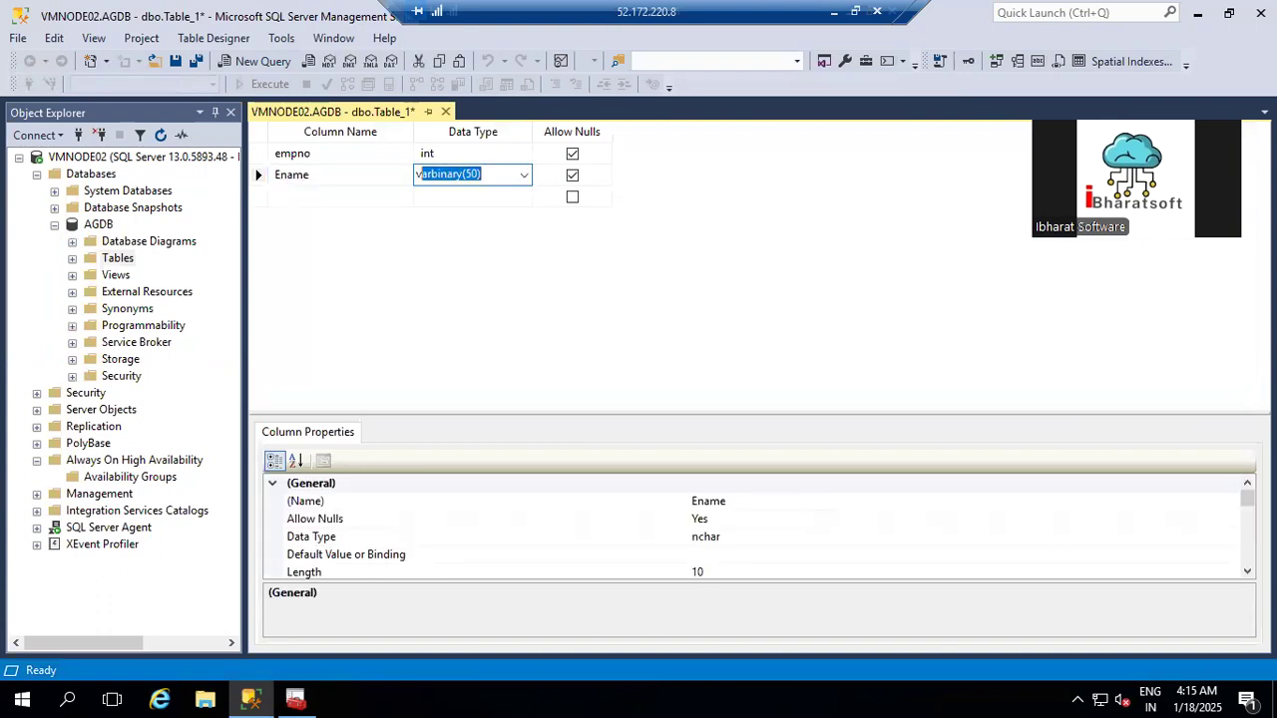
type("char")
key("Tab")
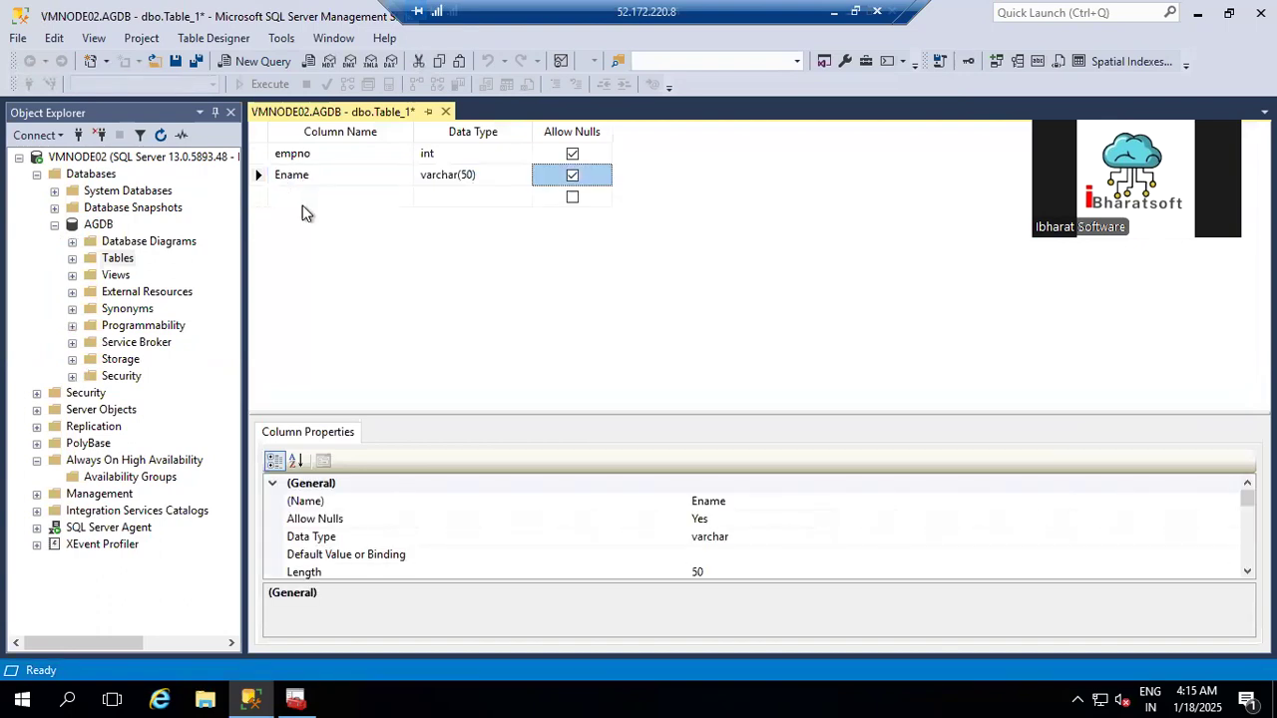
Step: Add a third column named Salary with data type bigint
left_click(304, 197)
type("Salary")
key("Tab")
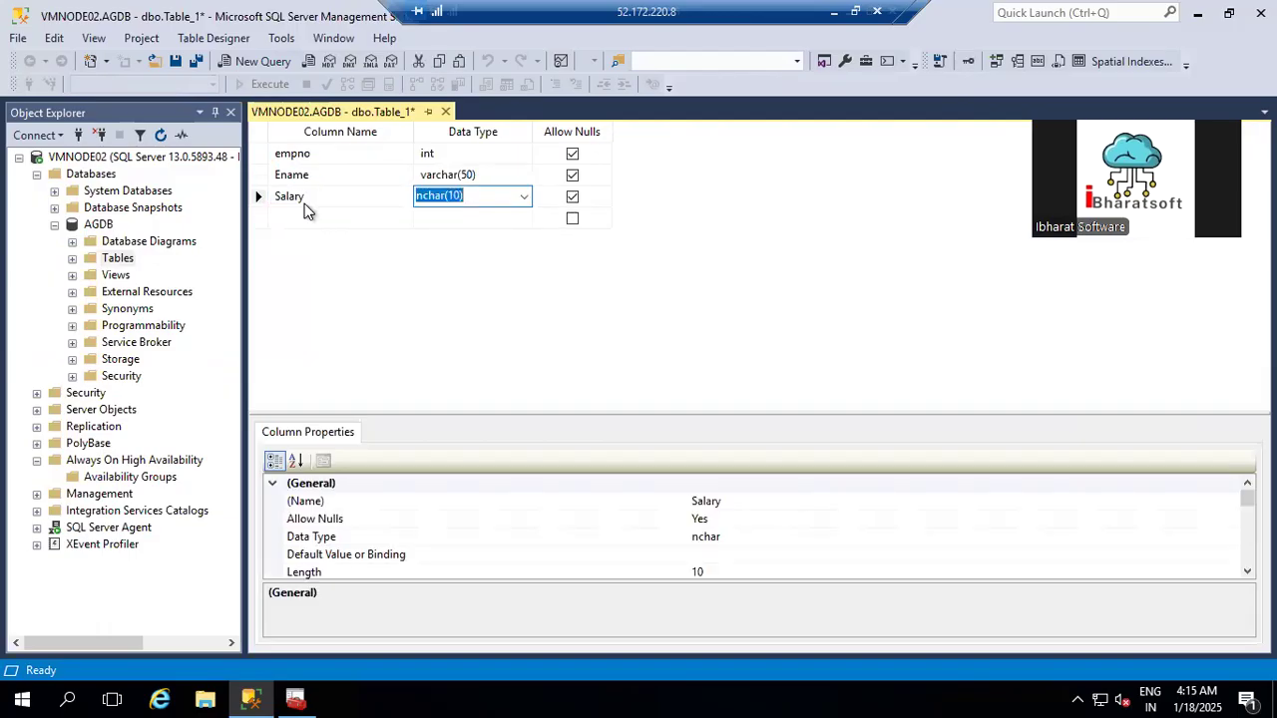
type("bigint")
key("Return")
Step: Set the empno column as the table's primary key
left_click(258, 155)
right_click(259, 155)
left_click(309, 166)
Step: Close the table design and save the table as tblEmployee
left_click(446, 113)
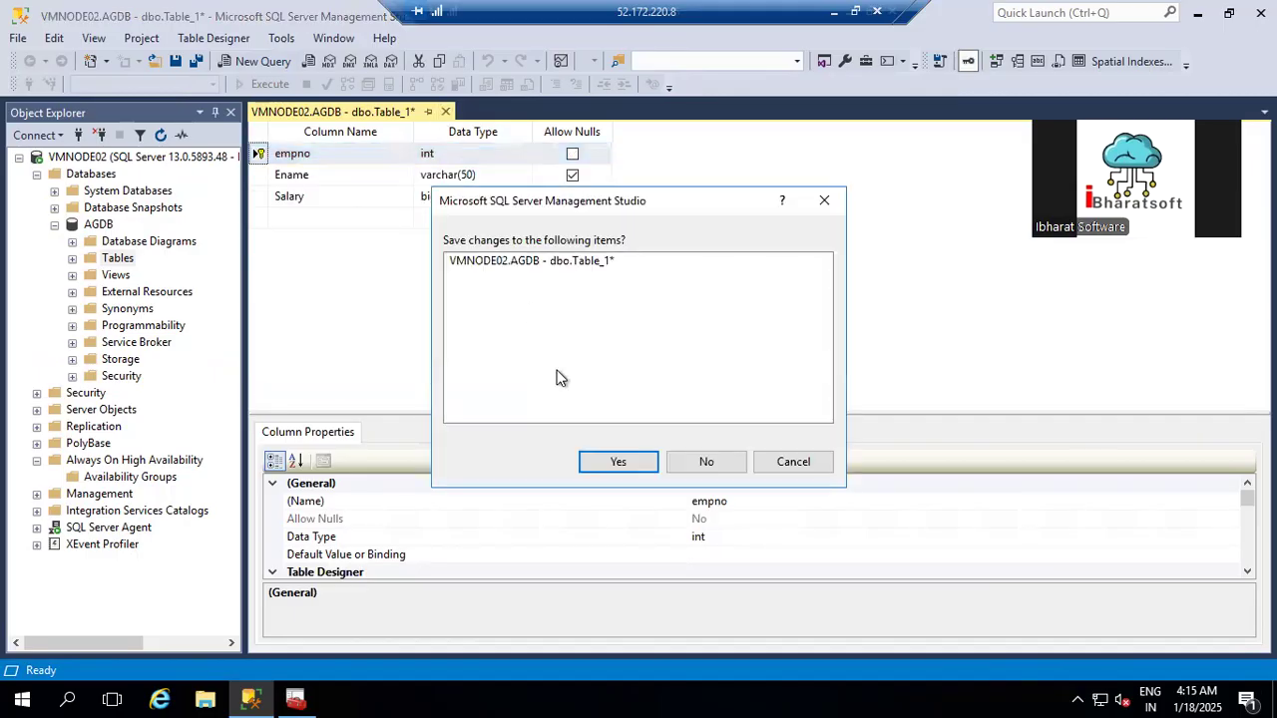
left_click(617, 460)
type("tb")
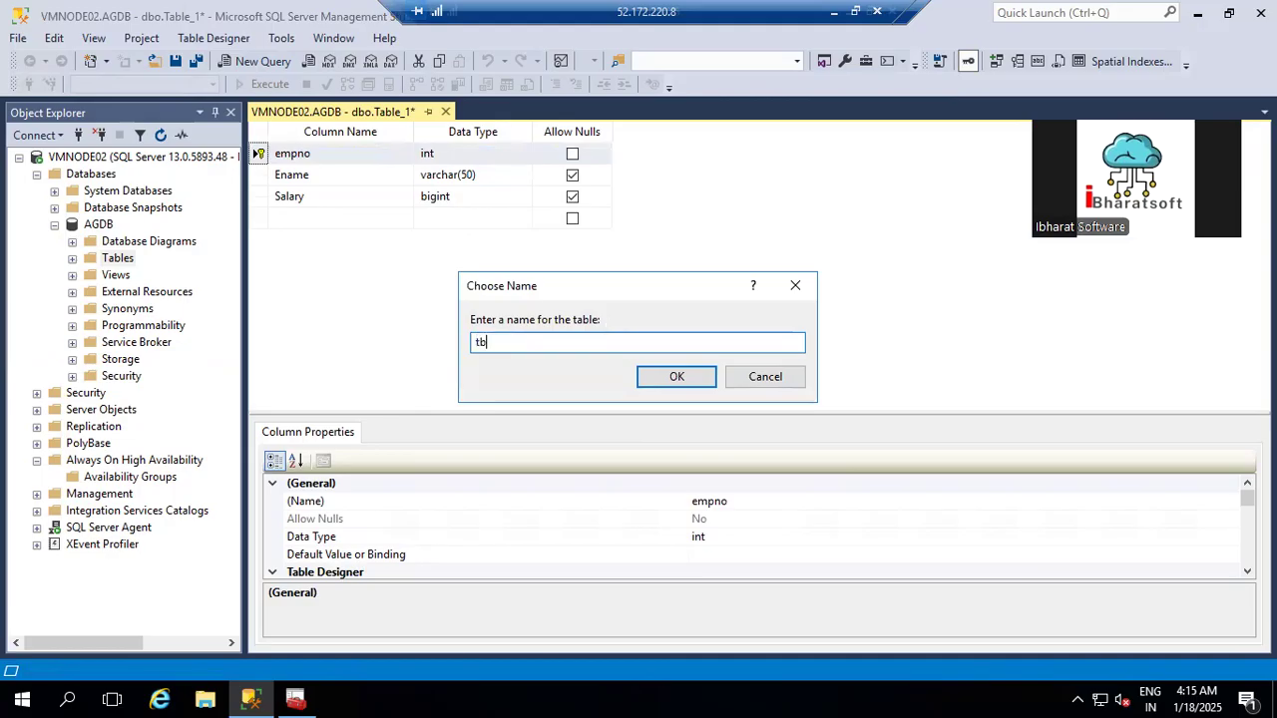
type("lEmployee")
left_click(688, 380)
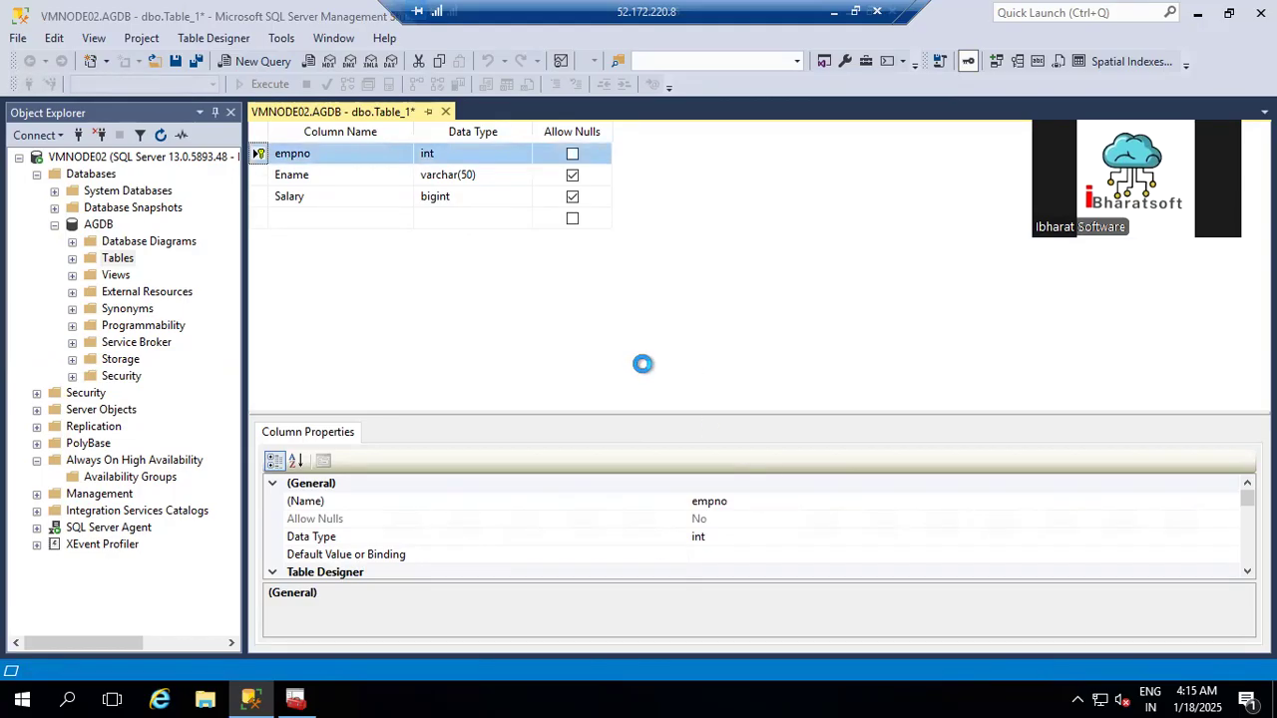
Step: Open tblEmployee for row editing and enter a first record with empno 1, Ename test and Salary 328833
left_click(72, 258)
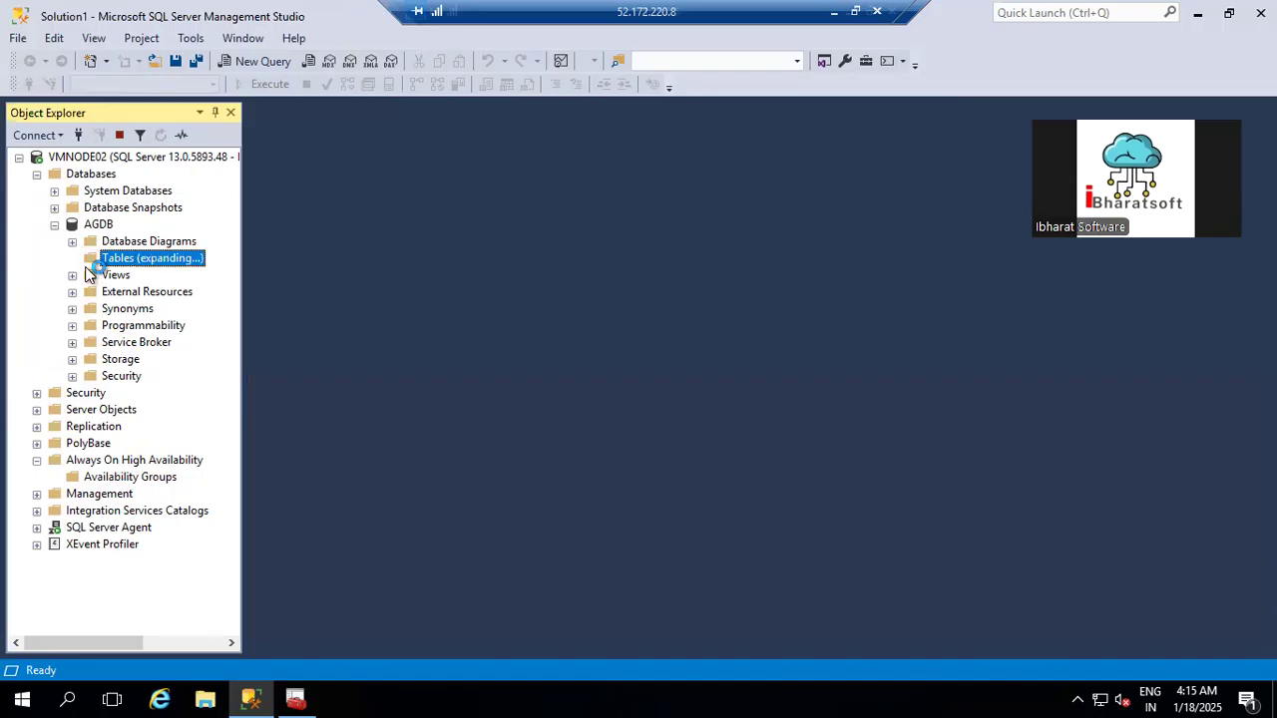
right_click(149, 326)
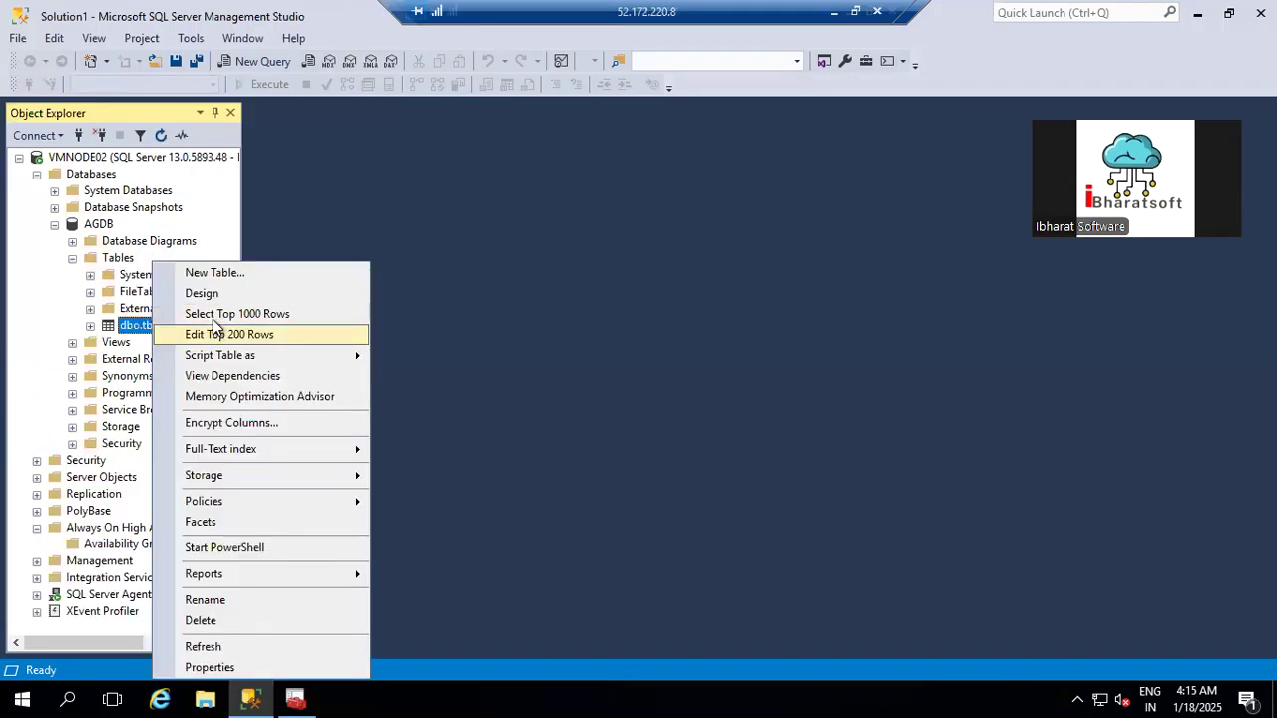
left_click(211, 336)
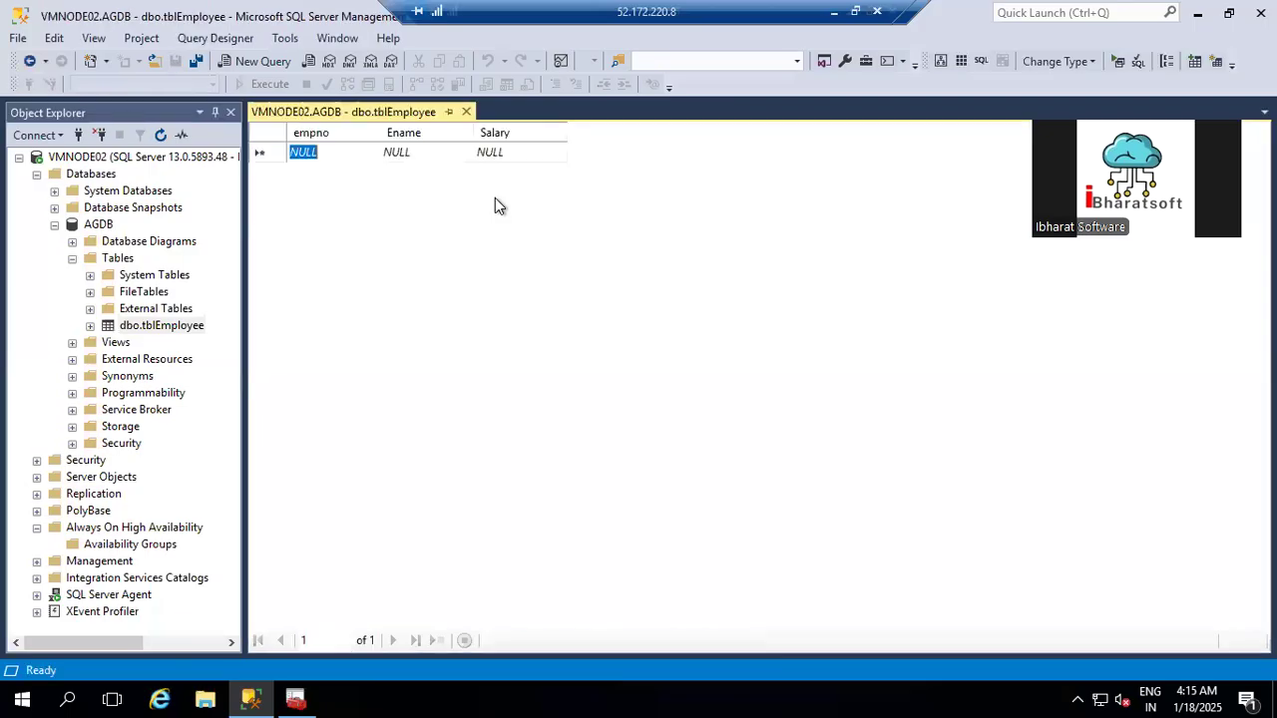
type("1")
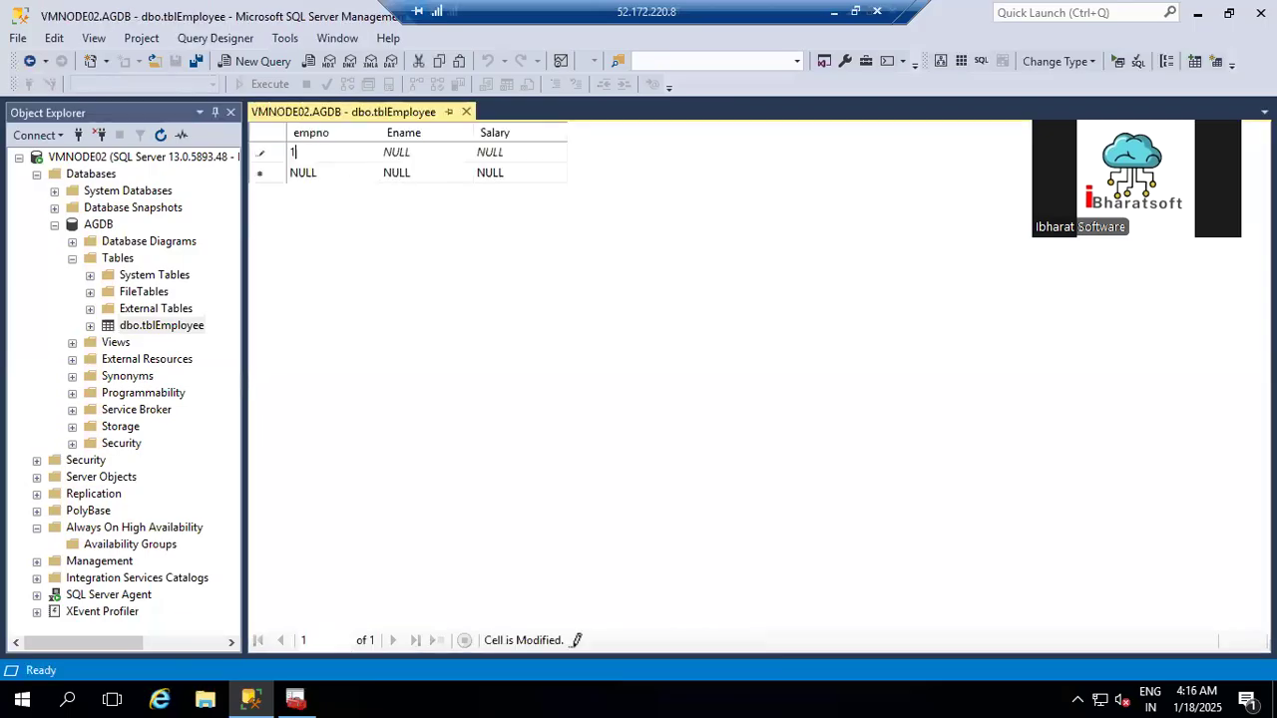
key("Tab")
type("test")
key("Tab")
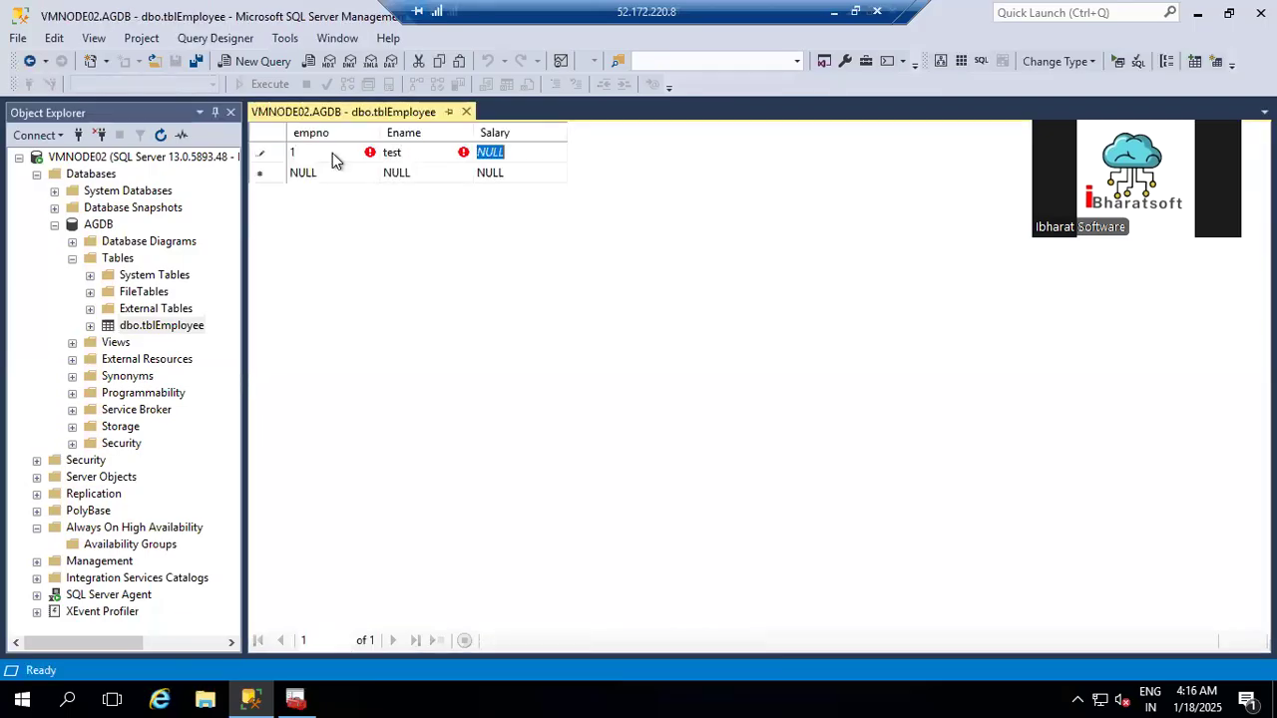
type("328")
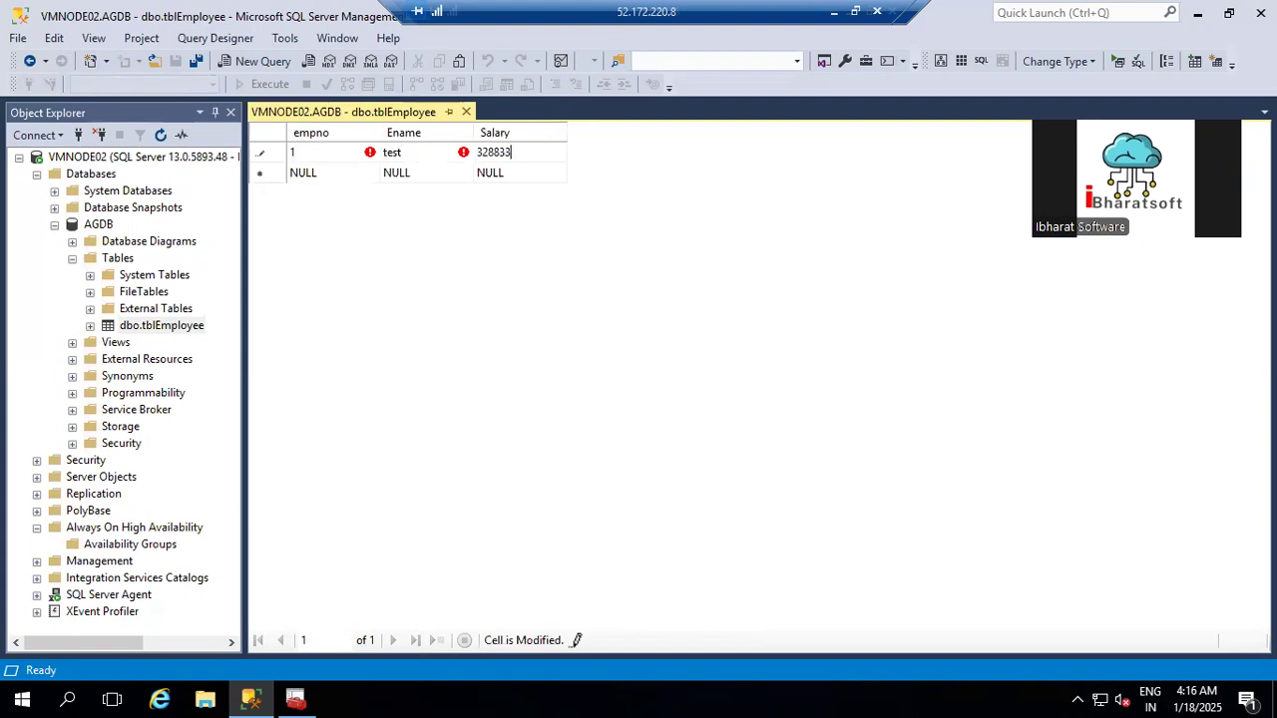
type("833")
key("Return")
Step: Enter a second record with empno 2, Ename AG and Salary 648484, and close the row editor
key("shift+Tab")
key("shift+Tab")
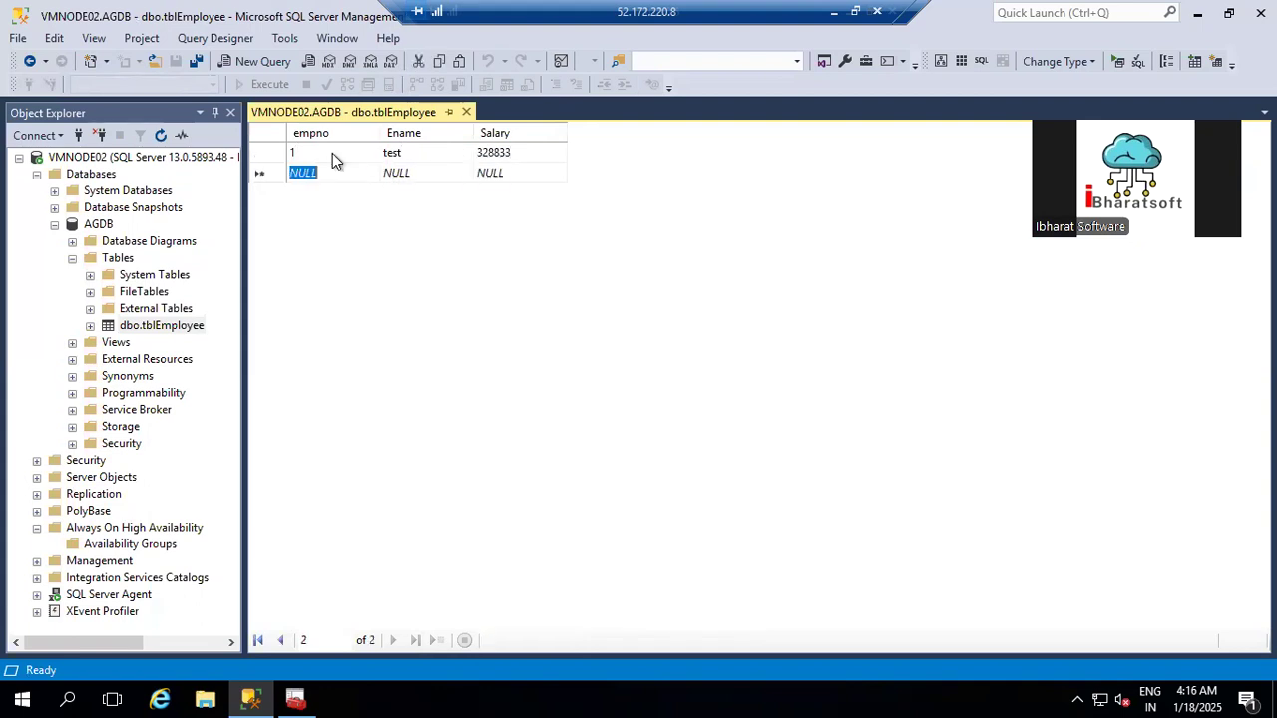
type("2")
left_click(392, 172)
type("AG")
key("Tab")
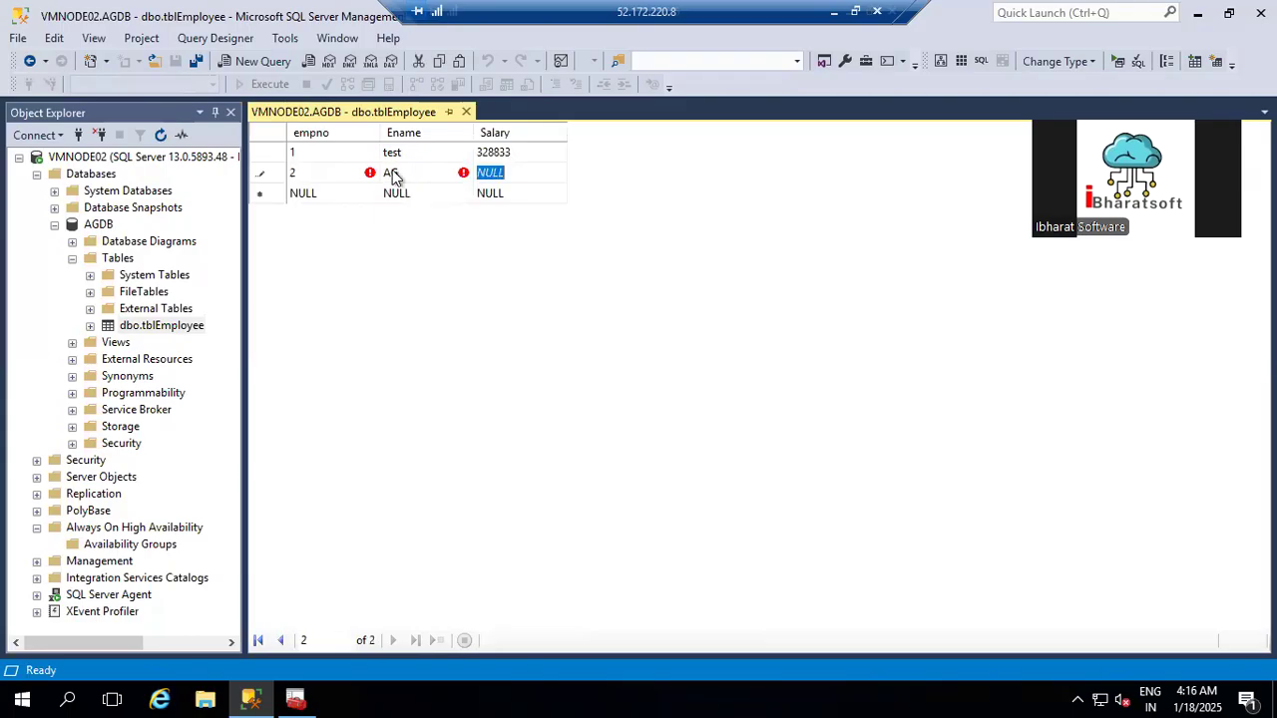
type("648484")
key("Return")
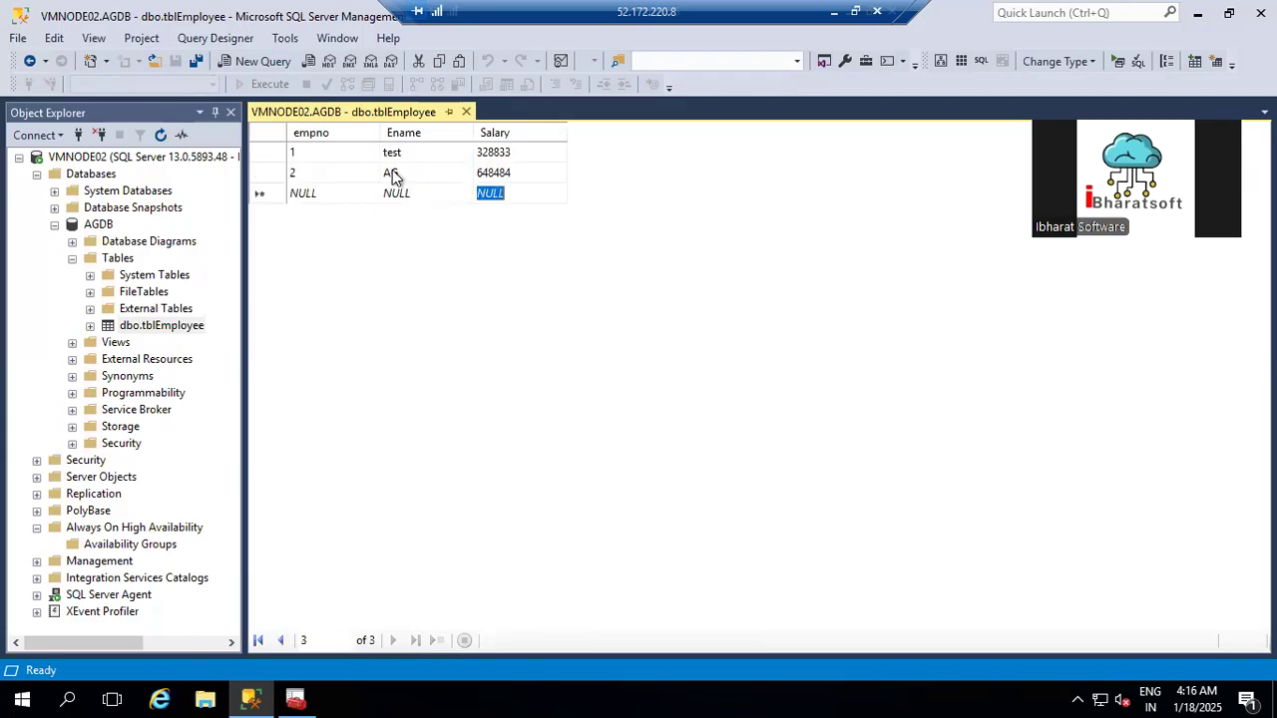
left_click(466, 112)
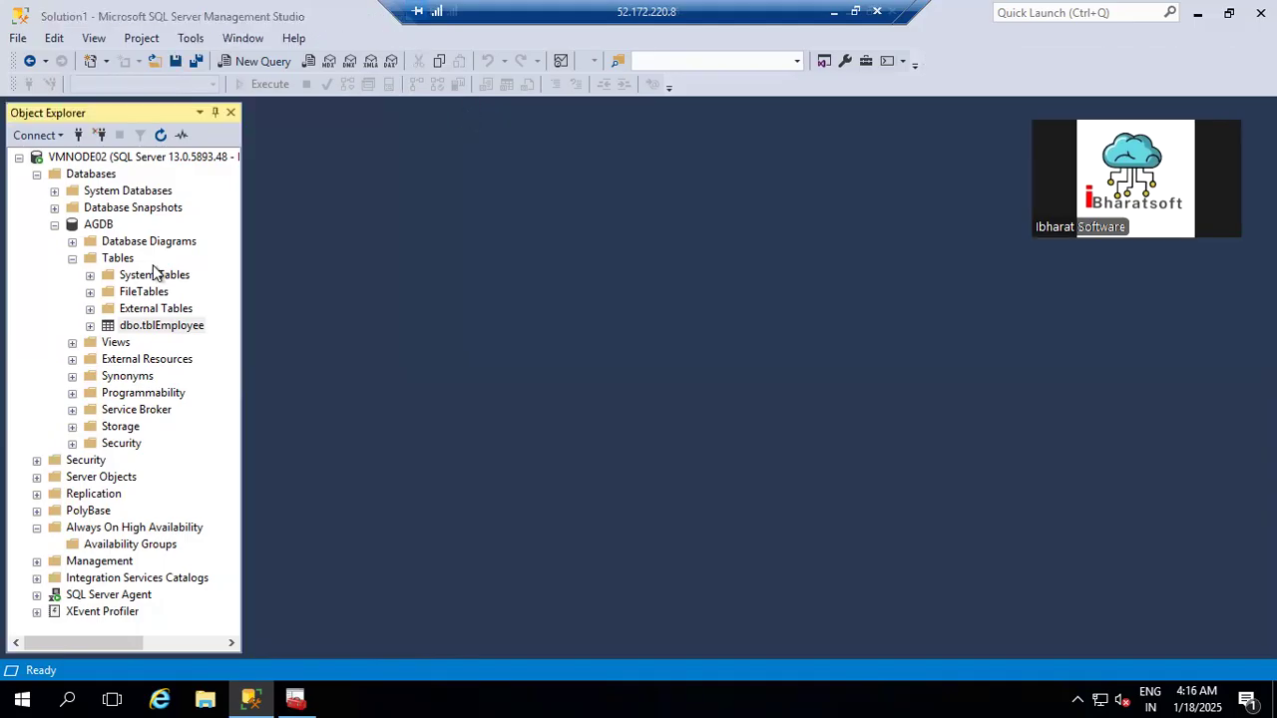
Step: Start a full backup of the AGDB database to disk and browse for a new destination file
left_click(54, 226)
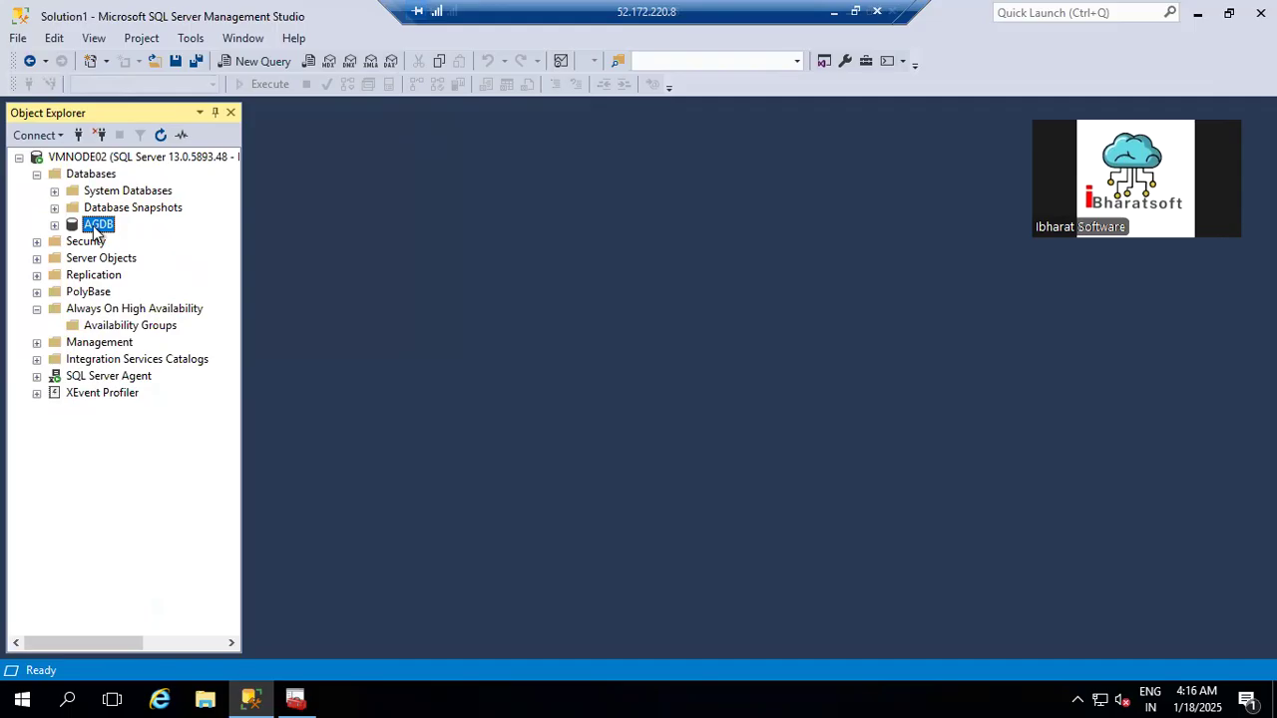
right_click(96, 230)
mouse_move(222, 305)
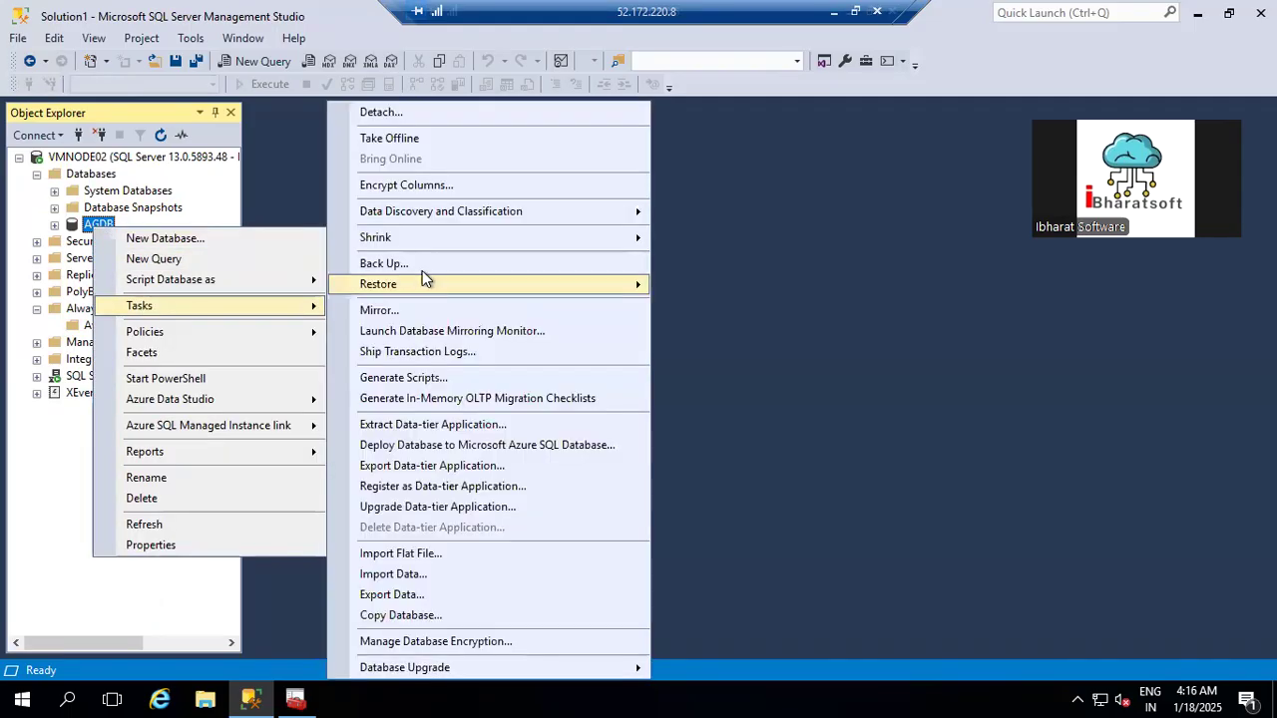
left_click(387, 264)
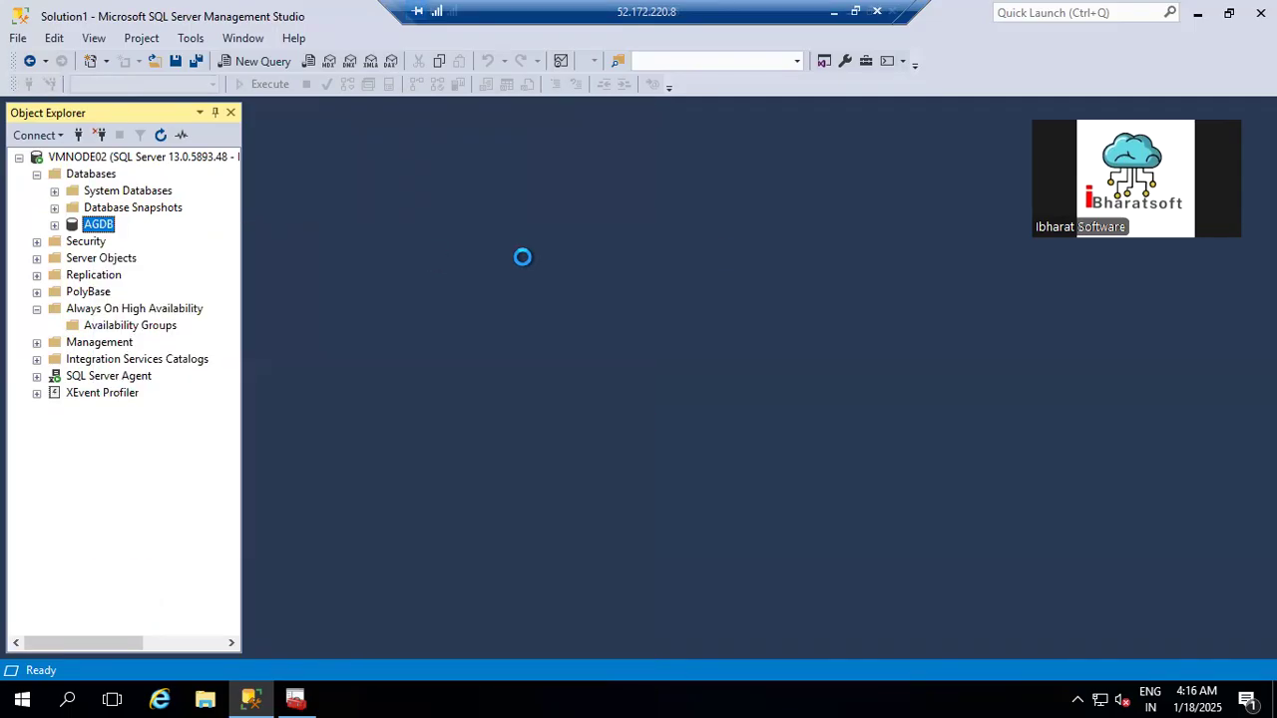
left_click(1106, 423)
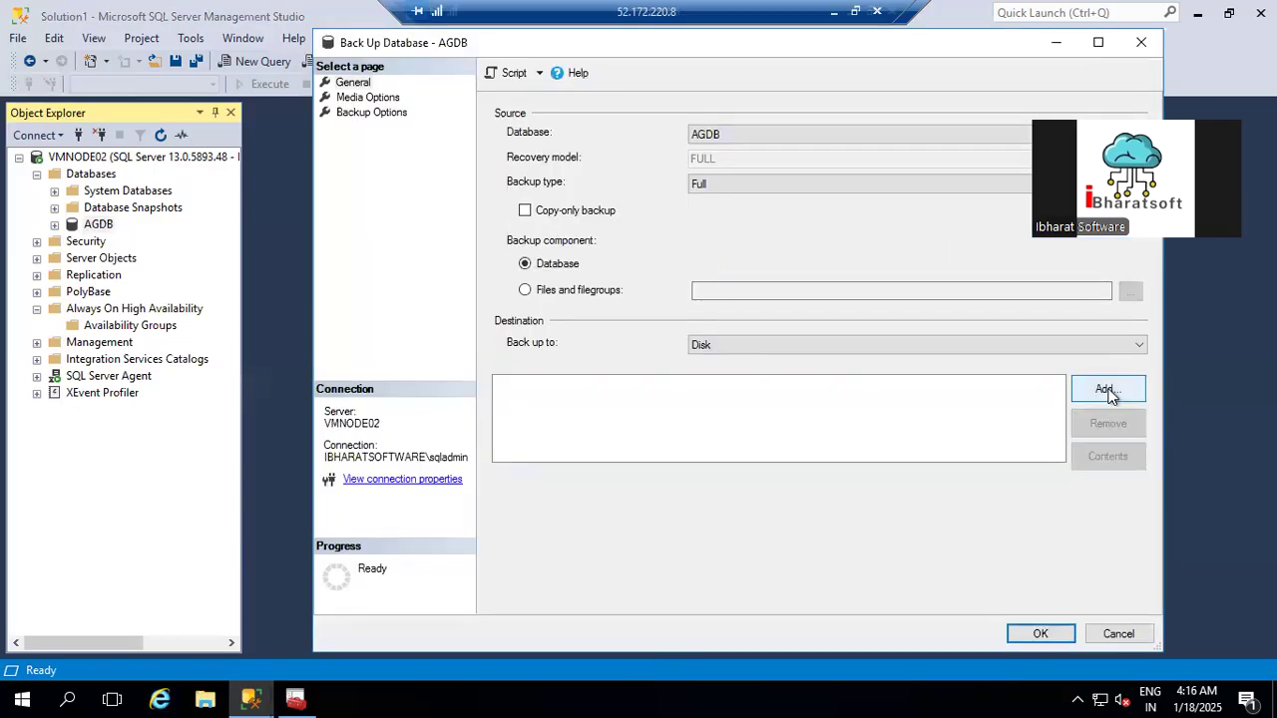
left_click(1107, 389)
left_click(804, 348)
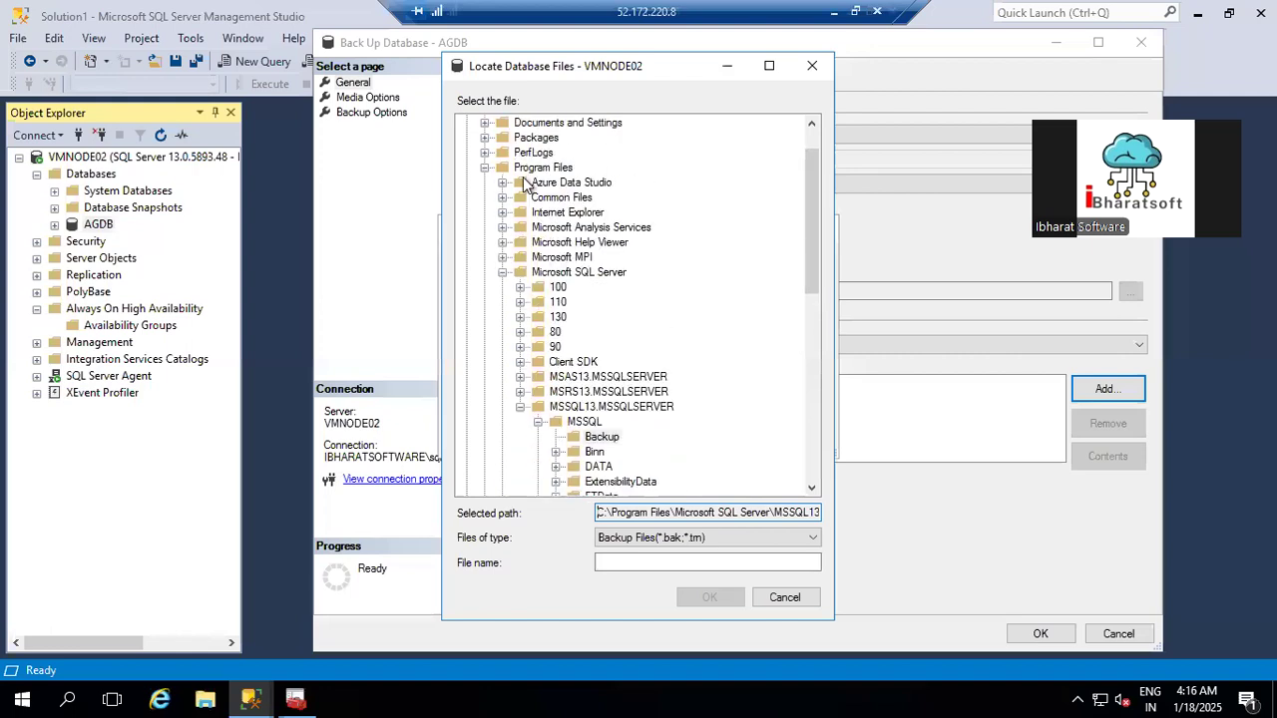
Step: Choose the root of drive F: as the backup location and name the file AGDB_FULL.bak
left_click(485, 167)
left_click(468, 123)
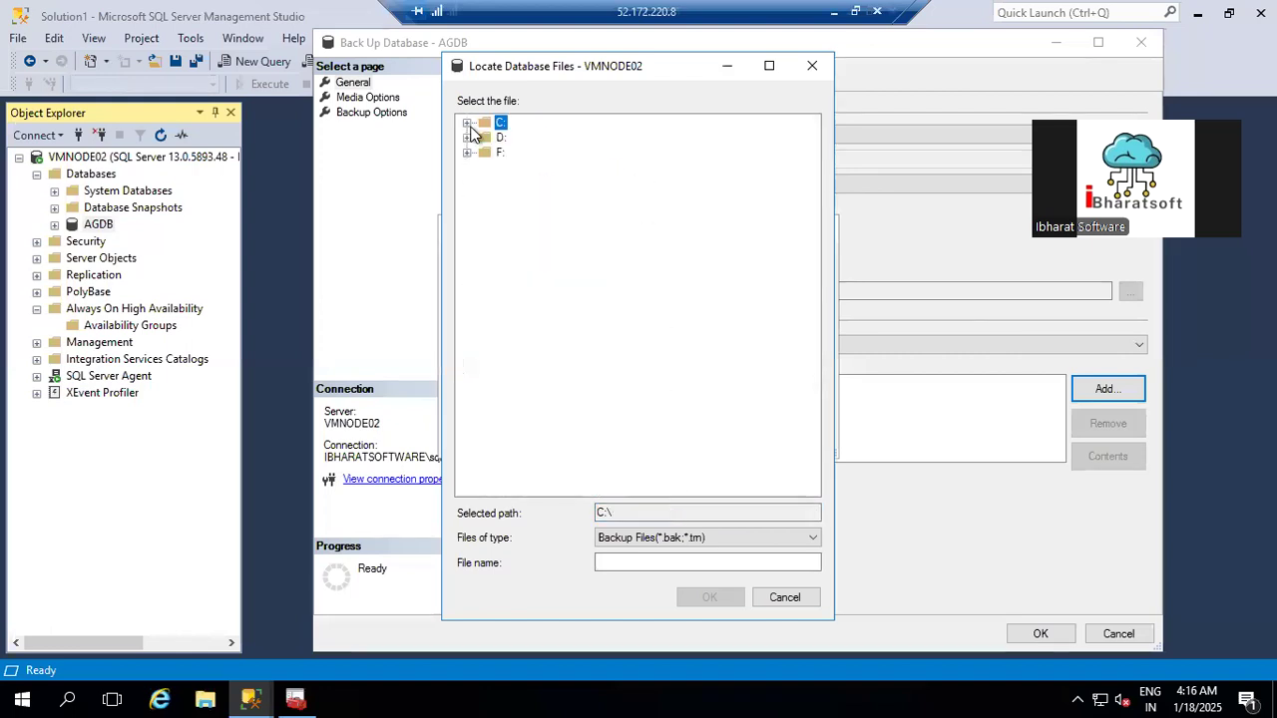
left_click(467, 152)
left_click(500, 152)
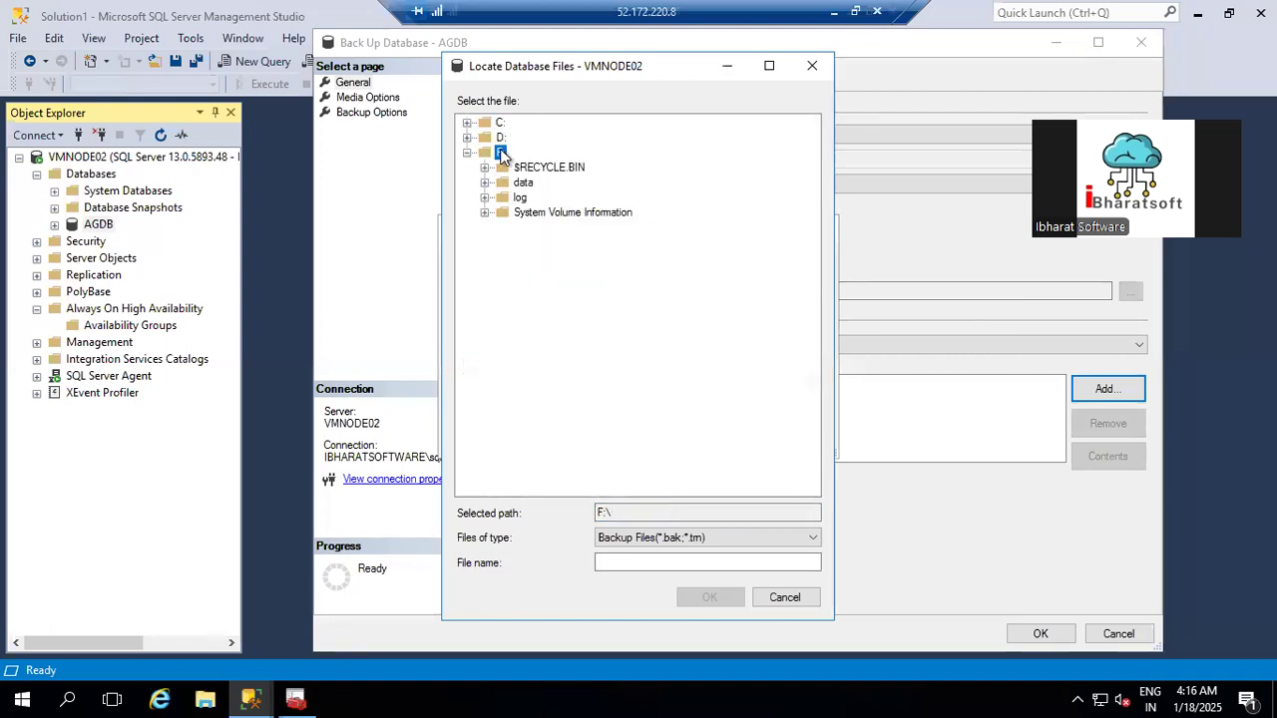
left_click(627, 561)
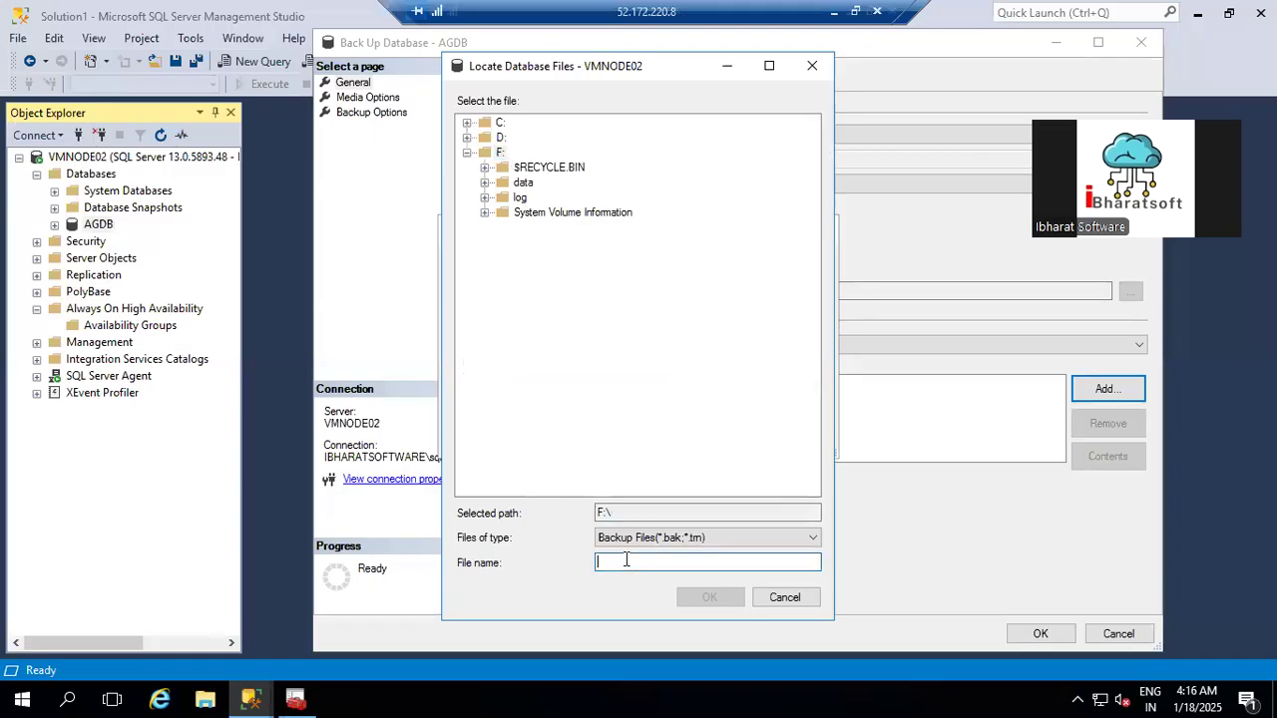
type("AGDB_FULL.bak")
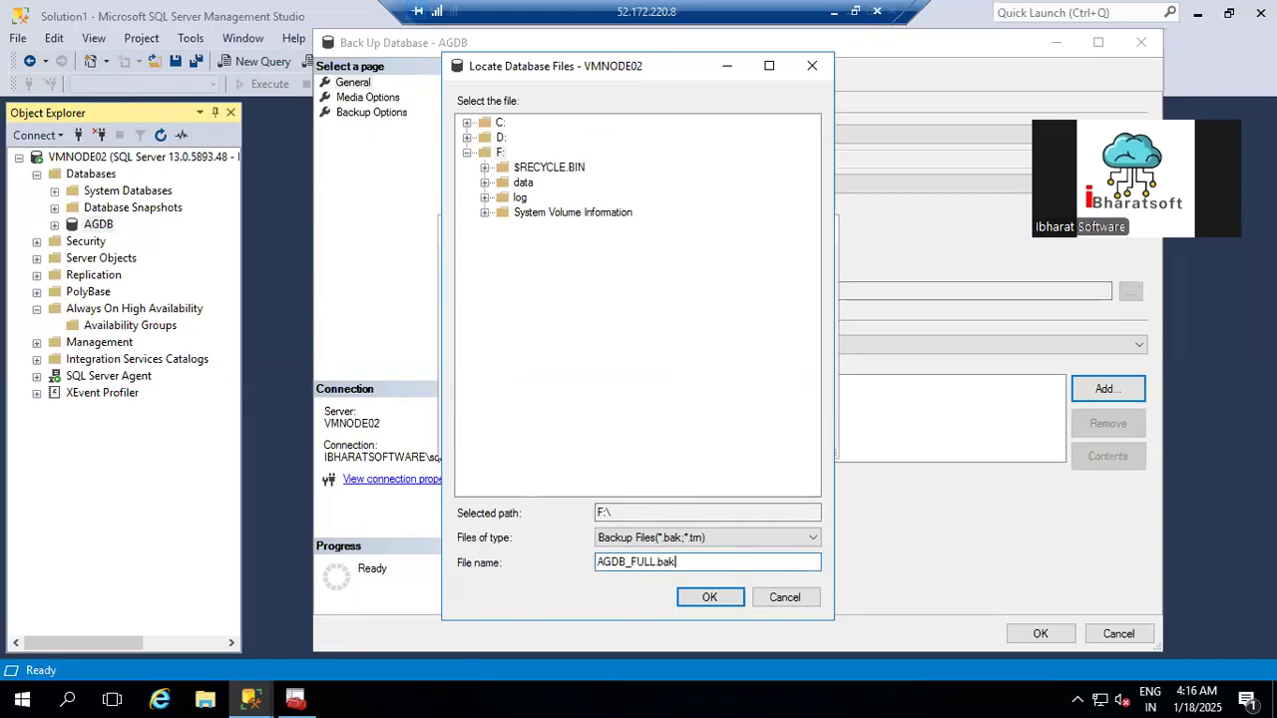
key("ctrl+a")
left_click(709, 597)
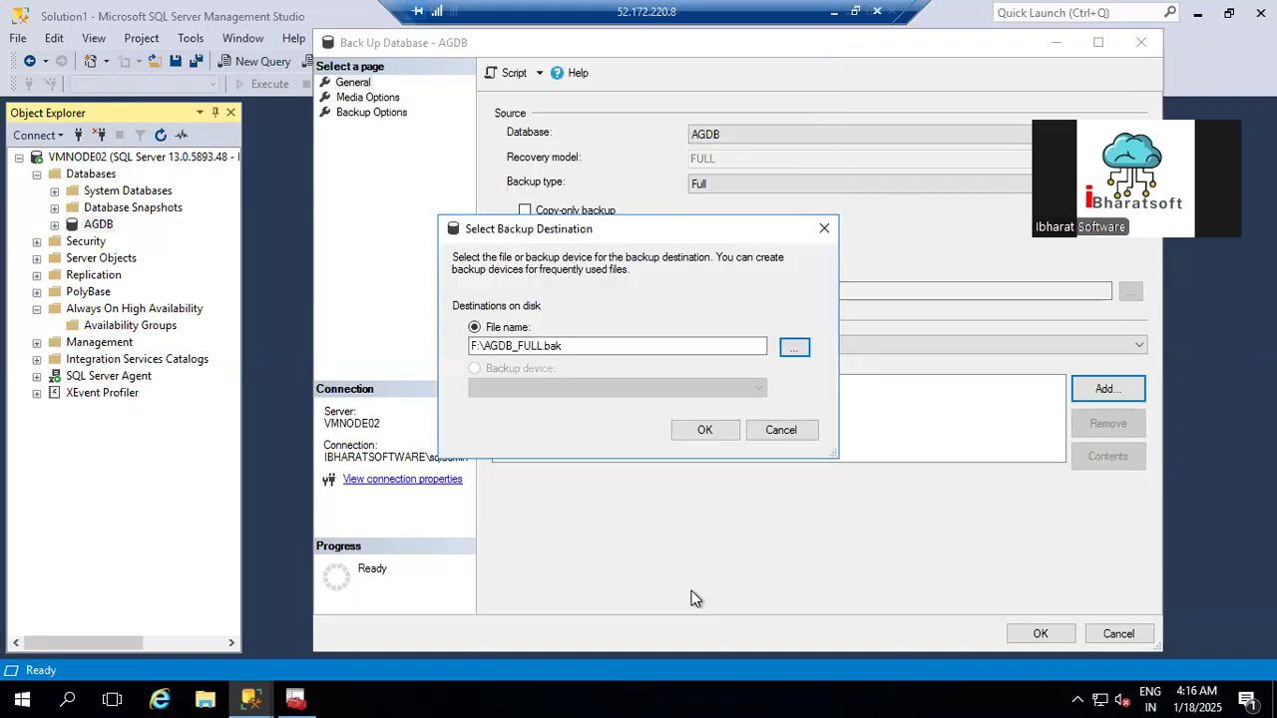
Step: Add the chosen file as backup destination and run the full backup of AGDB
left_click(728, 429)
left_click(1032, 634)
left_click(968, 380)
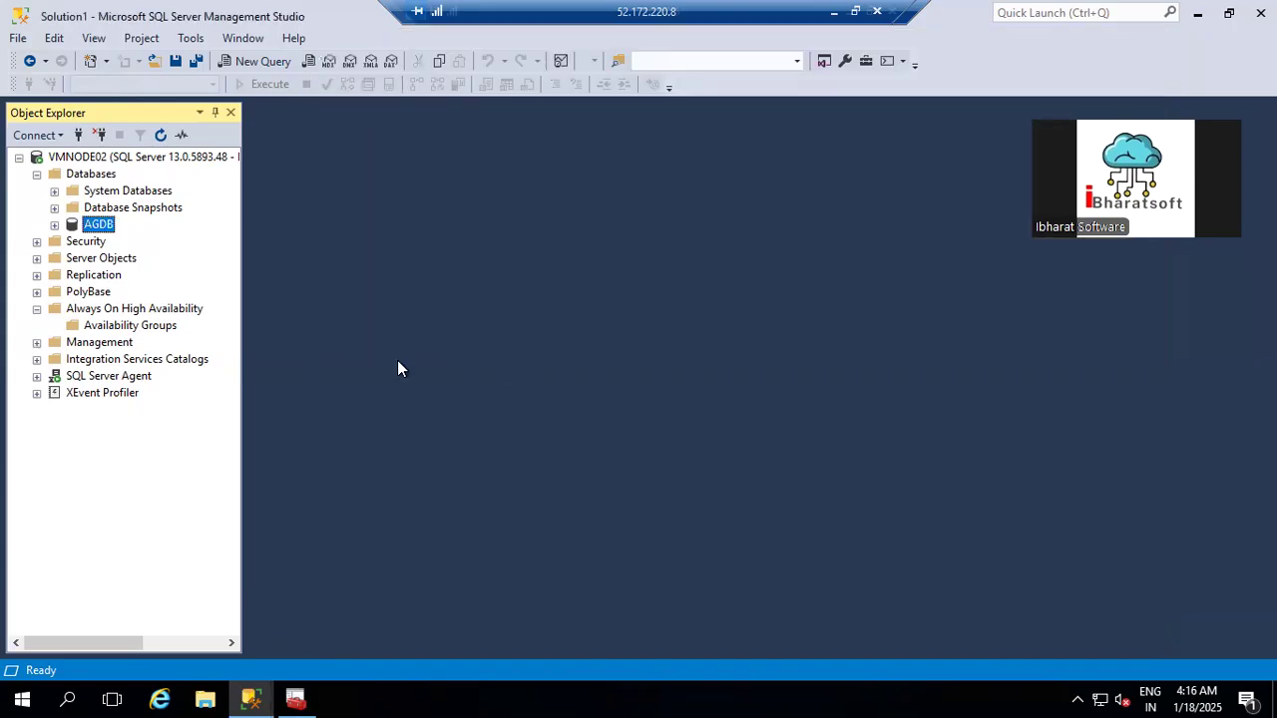
right_click(100, 226)
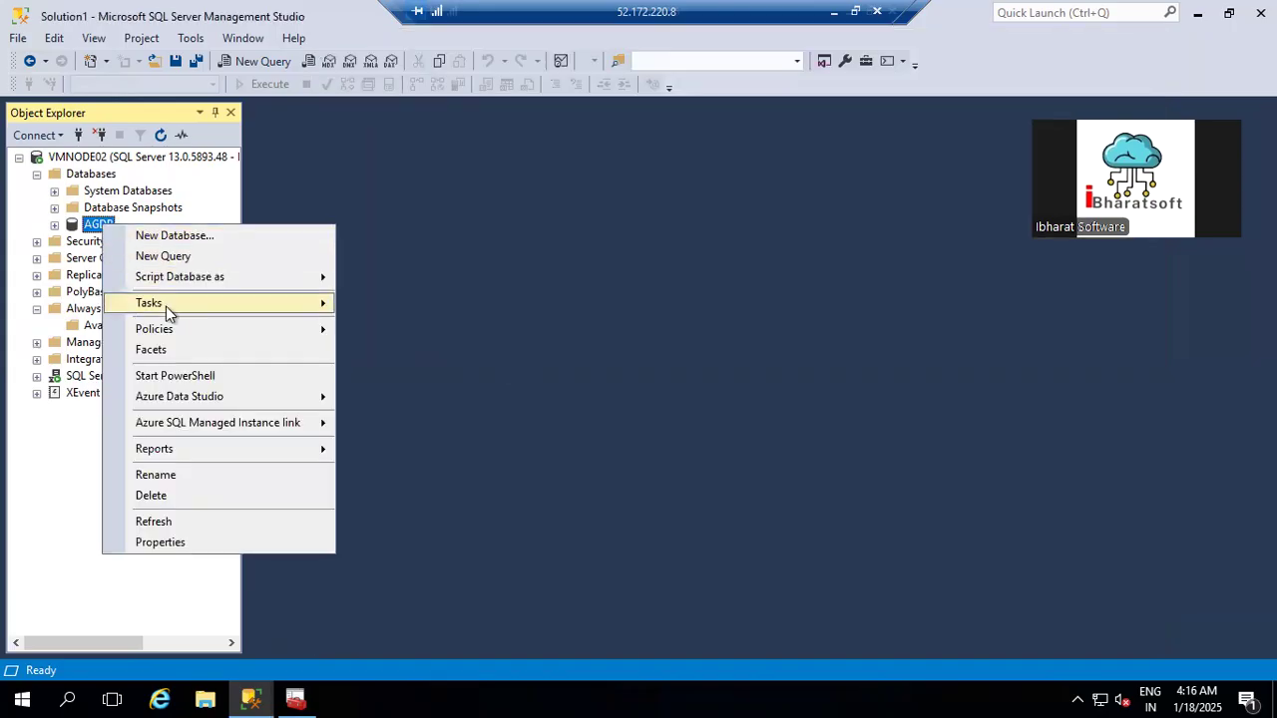
mouse_move(166, 307)
mouse_move(399, 239)
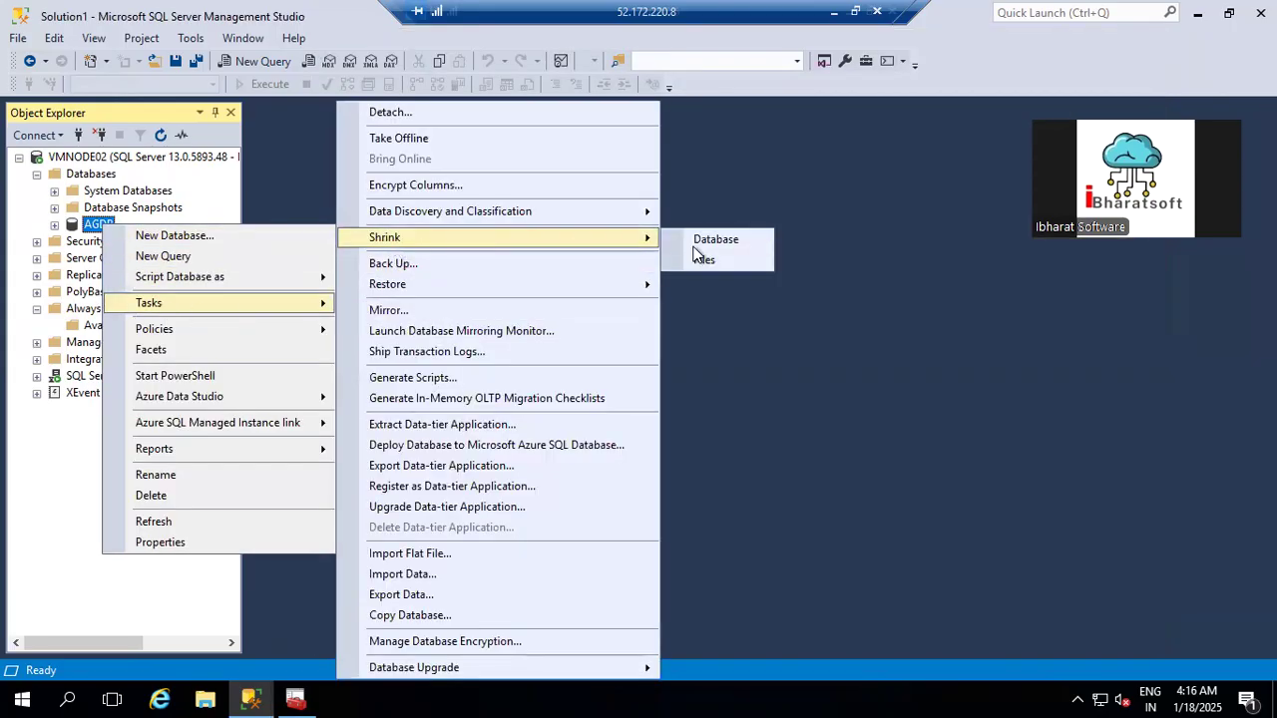
left_click(704, 260)
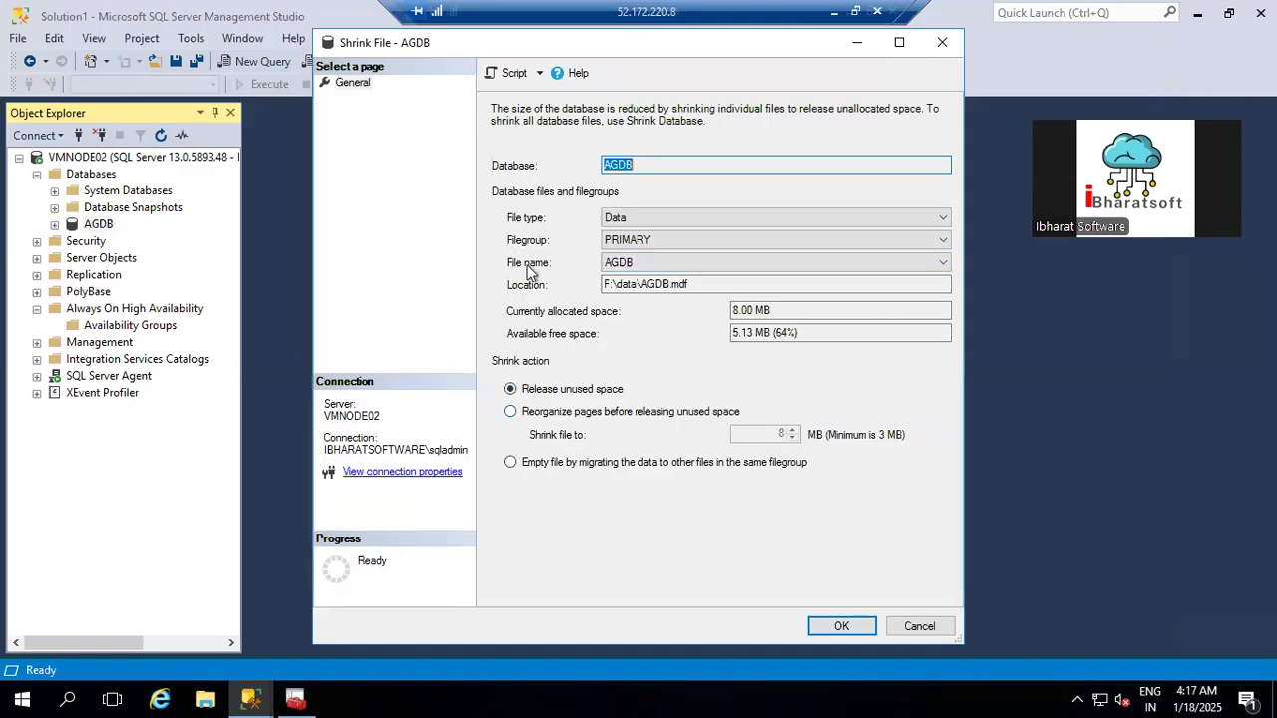
left_click(919, 625)
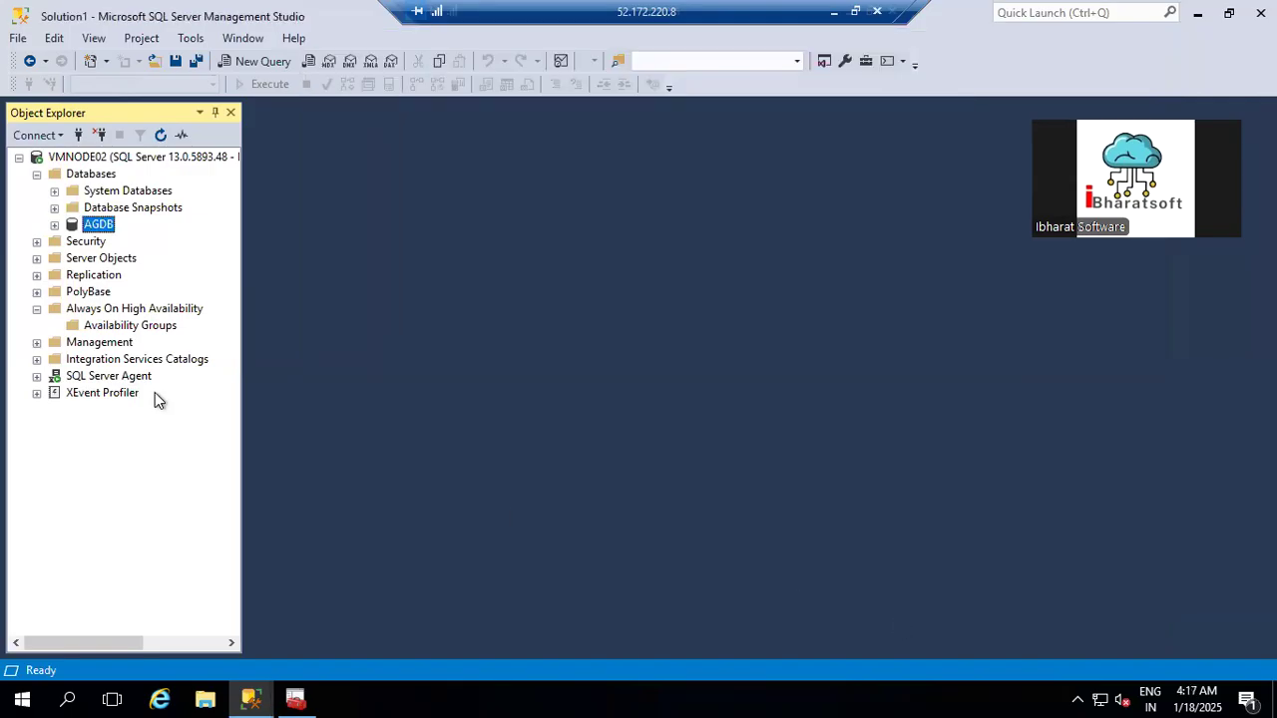
Step: Start a Transaction Log backup of AGDB, remove the existing backup destination and browse for a new destination file
right_click(110, 234)
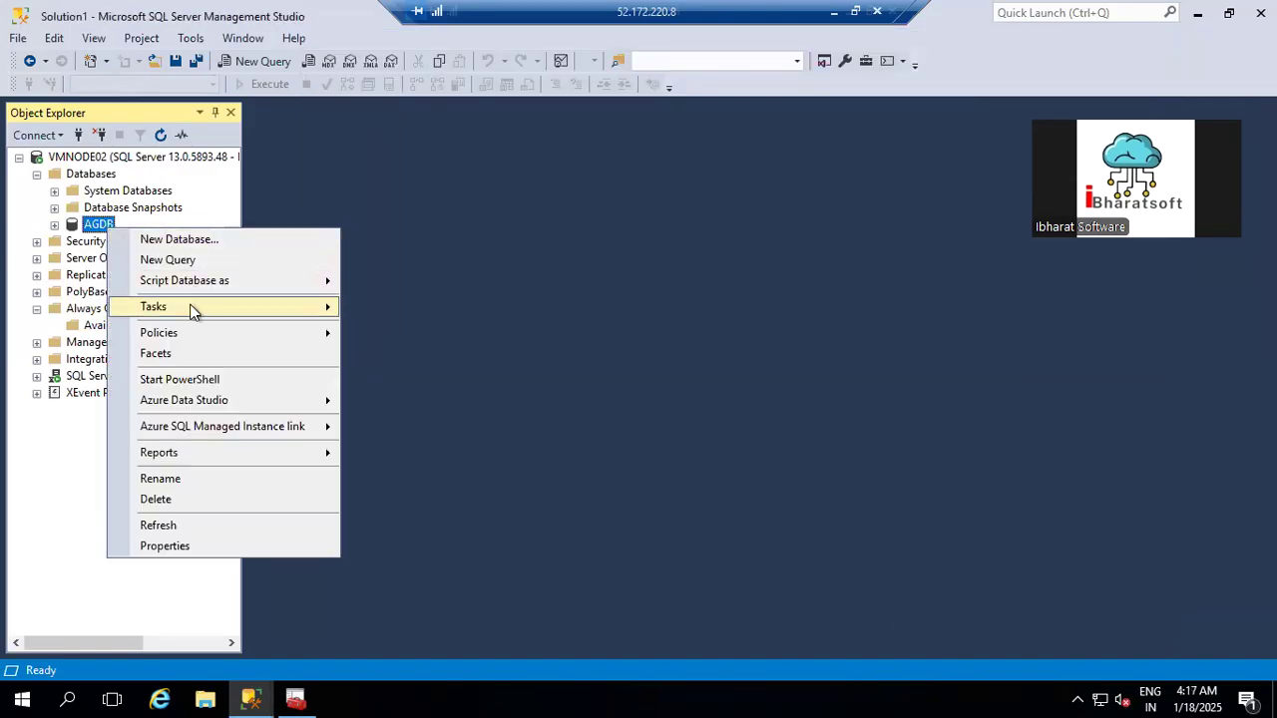
mouse_move(191, 306)
left_click(404, 264)
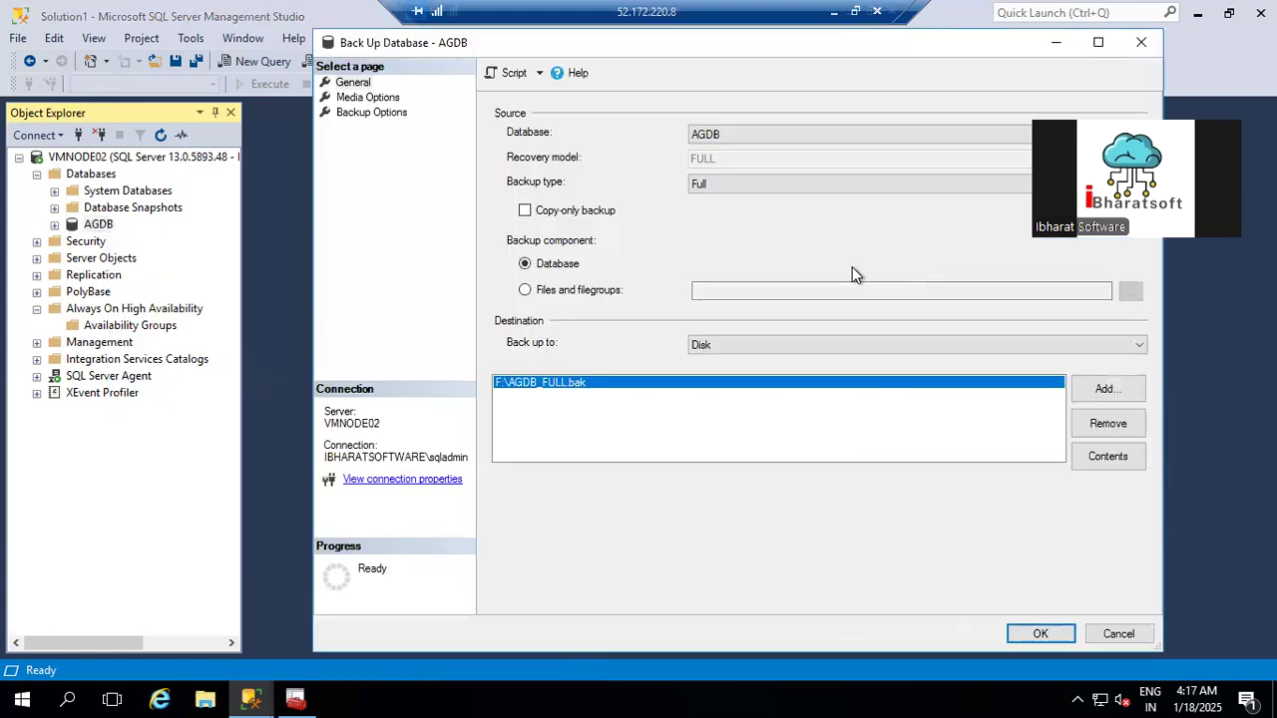
left_click(704, 185)
left_click(711, 221)
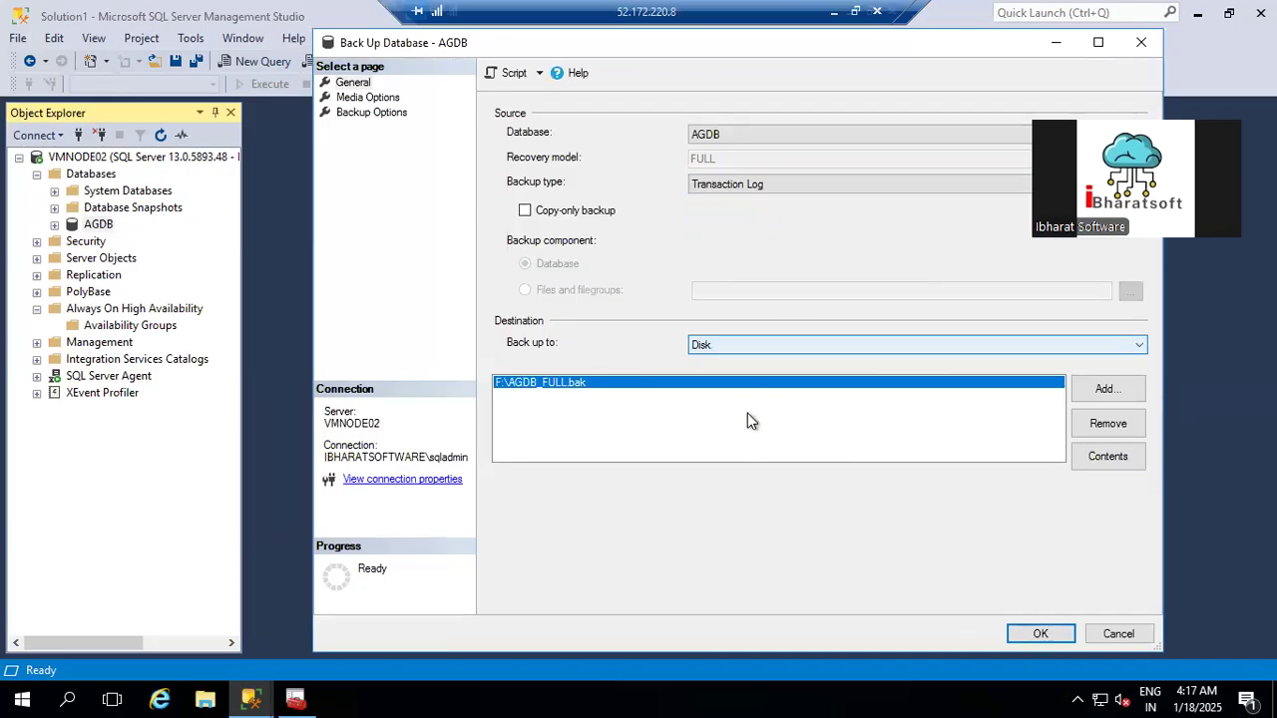
left_click(1105, 423)
left_click(1106, 389)
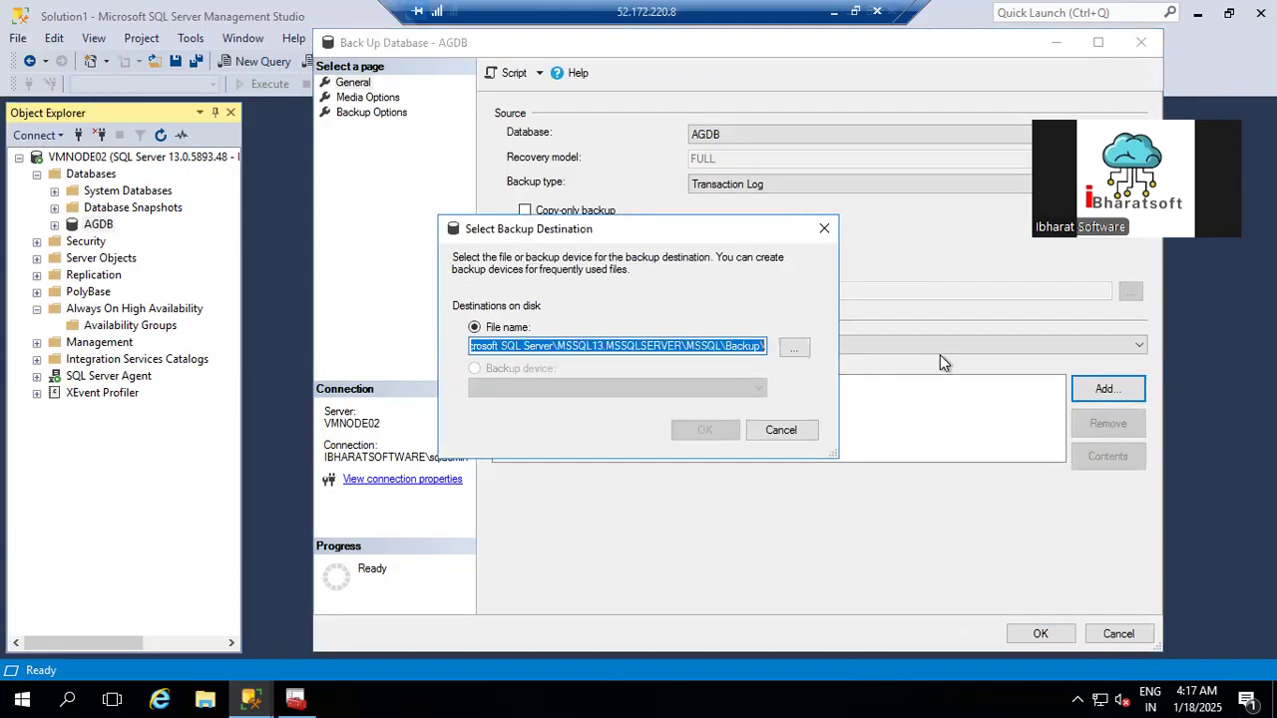
left_click(795, 345)
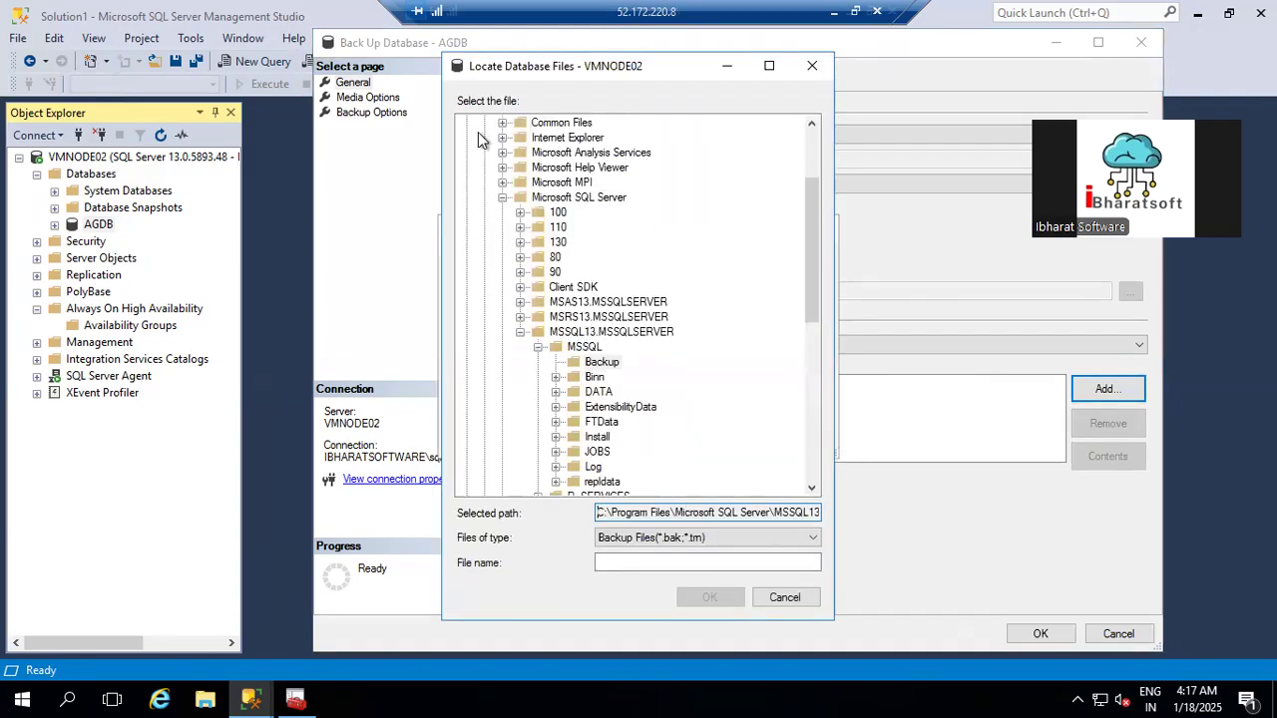
Step: Choose the root of drive F: as the log backup location and name the file AGDB_LOG.trn
scroll(485, 139, "up", 3)
left_click(468, 122)
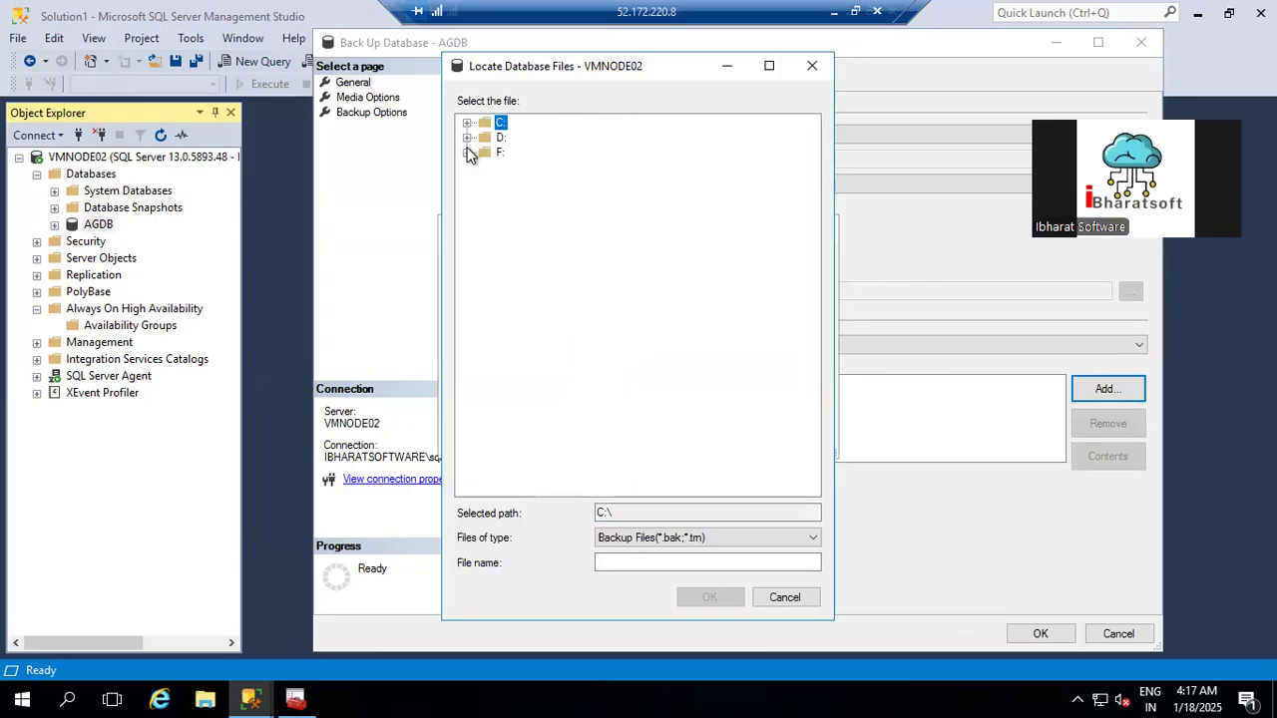
left_click(467, 151)
left_click(500, 151)
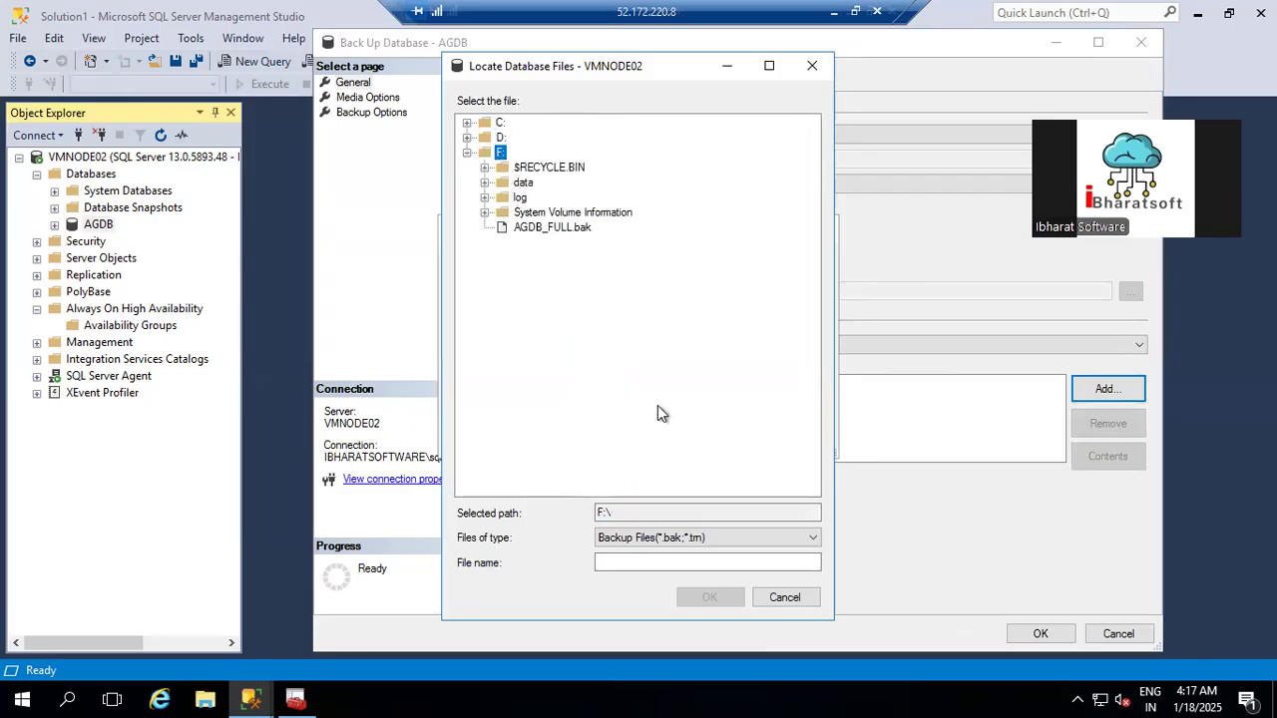
left_click(644, 562)
type("AGDB_FULL.bak")
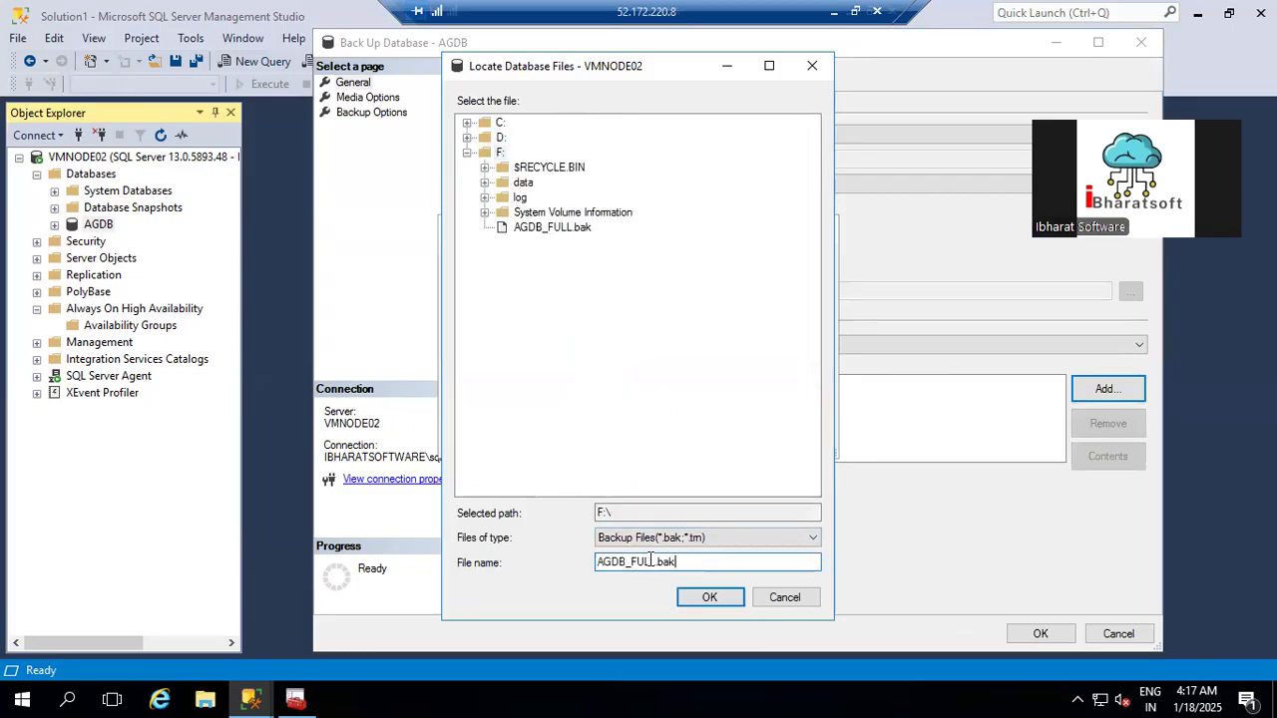
key("BackSpace")
key("BackSpace")
key("BackSpace")
key("BackSpace")
type("LOG.trn")
left_click(728, 598)
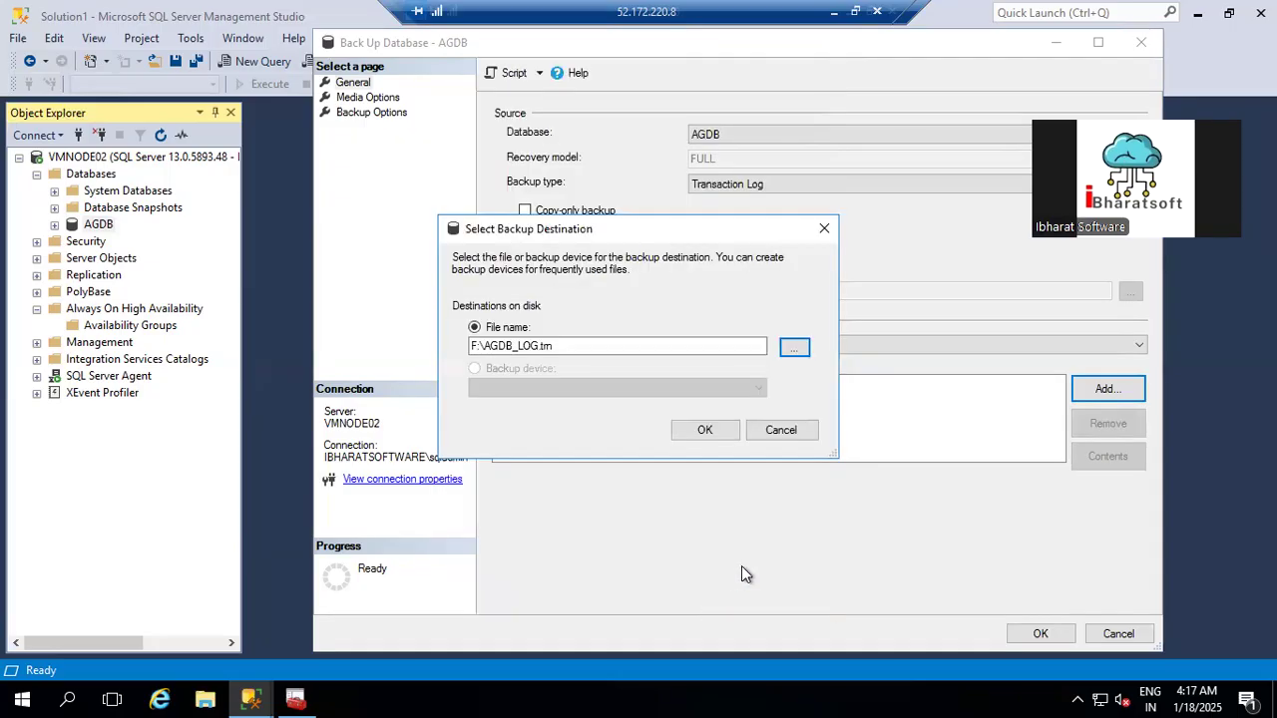
Step: Add F:\AGDB_LOG.trn as the destination, run the transaction log backup and expand the AGDB database
left_click(704, 430)
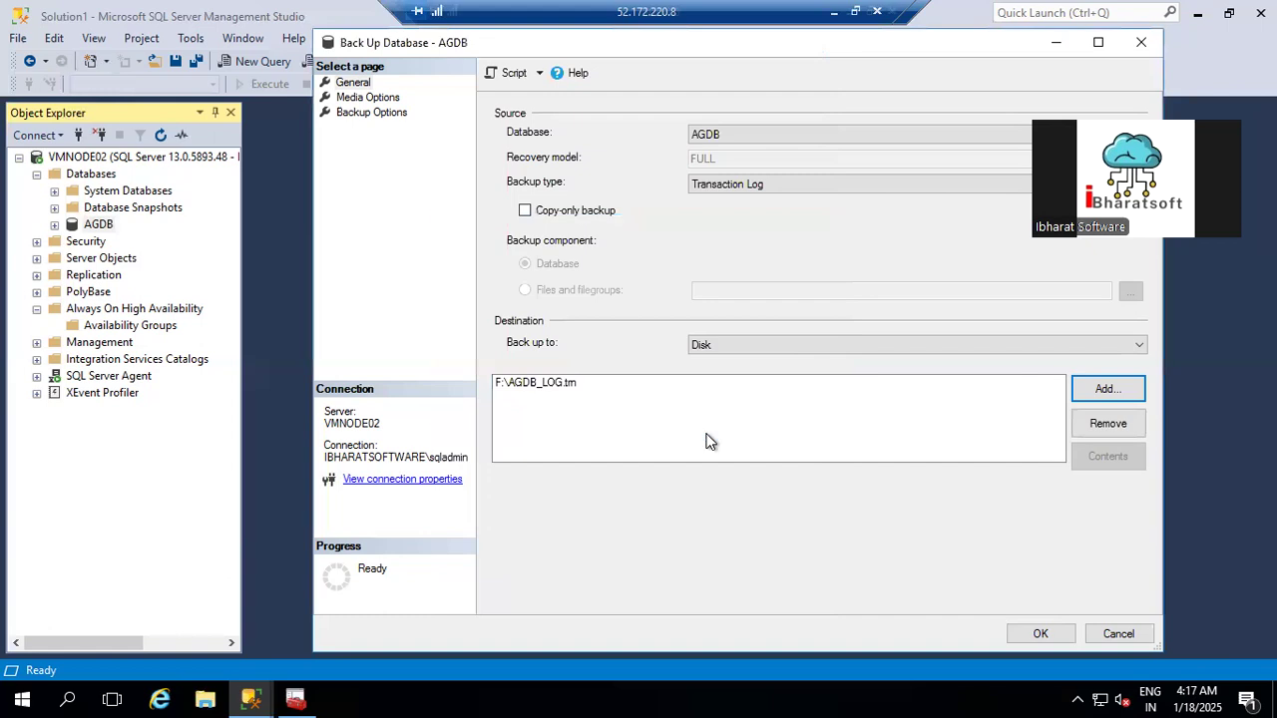
left_click(1022, 637)
left_click(969, 380)
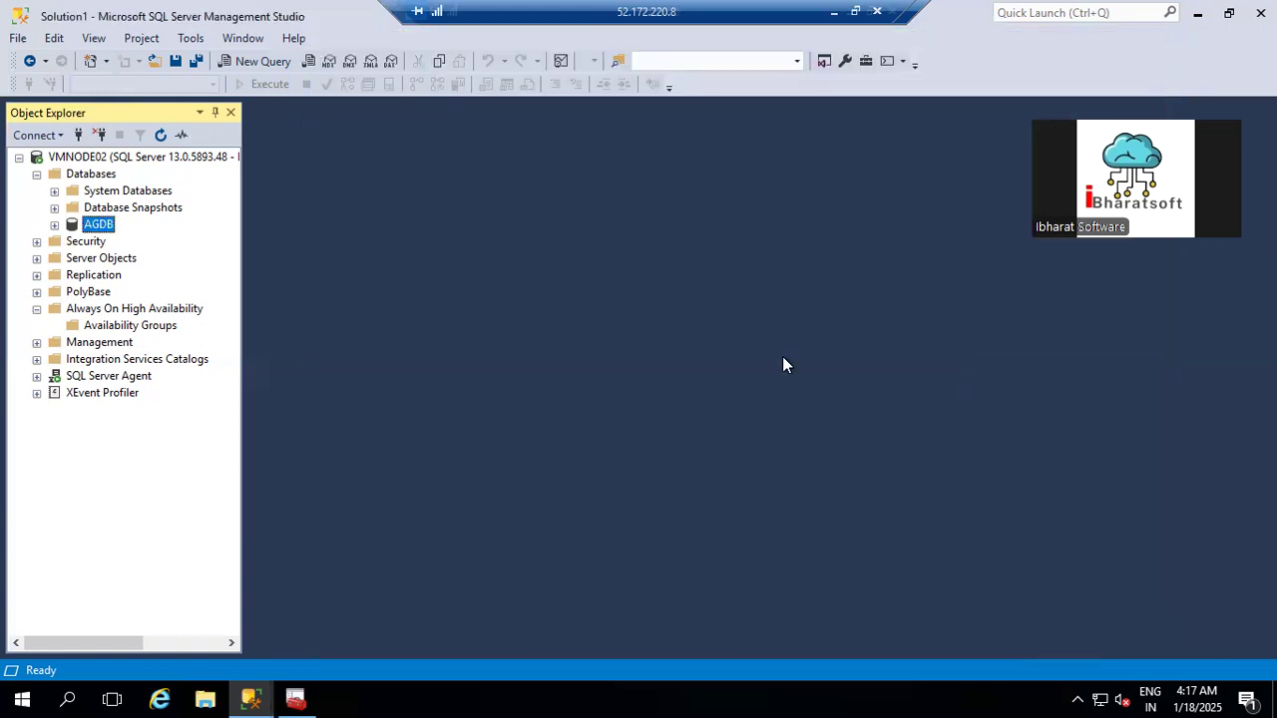
left_click(55, 225)
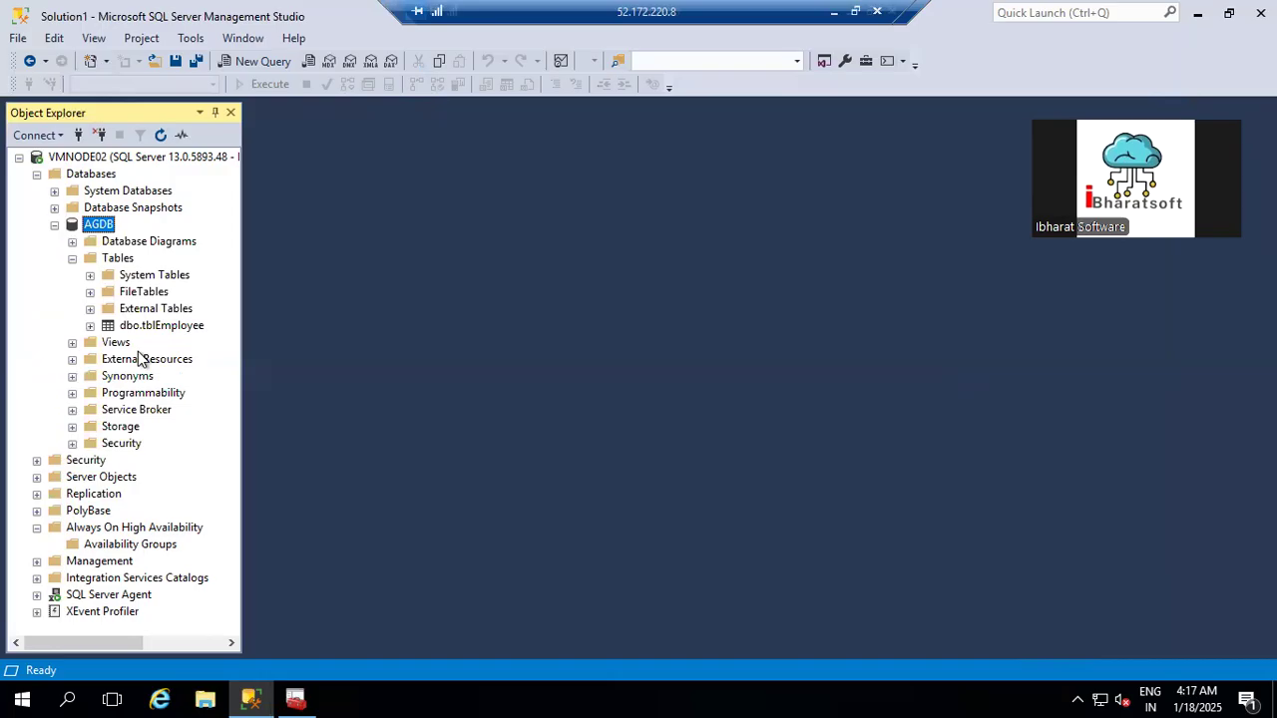
Step: Open drive F: in File Explorer and copy the AGDB_FULL.bak and AGDB_LOG backup files
left_click(199, 694)
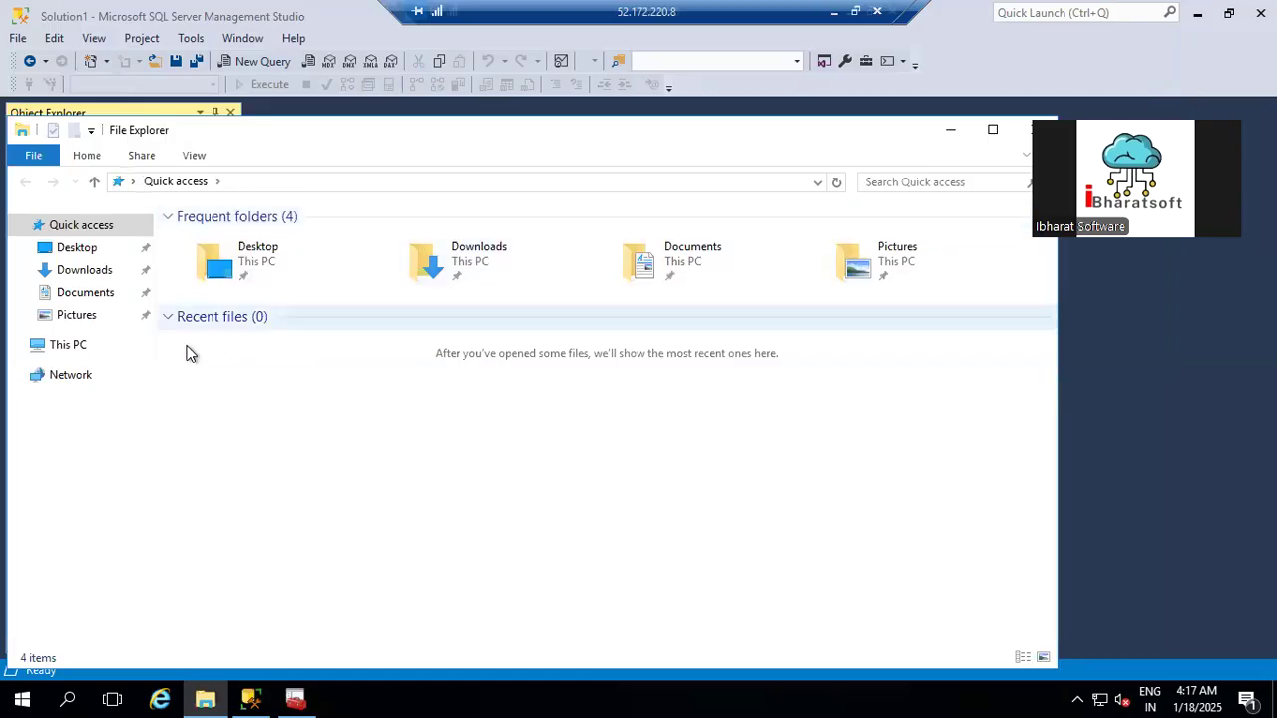
left_click(57, 346)
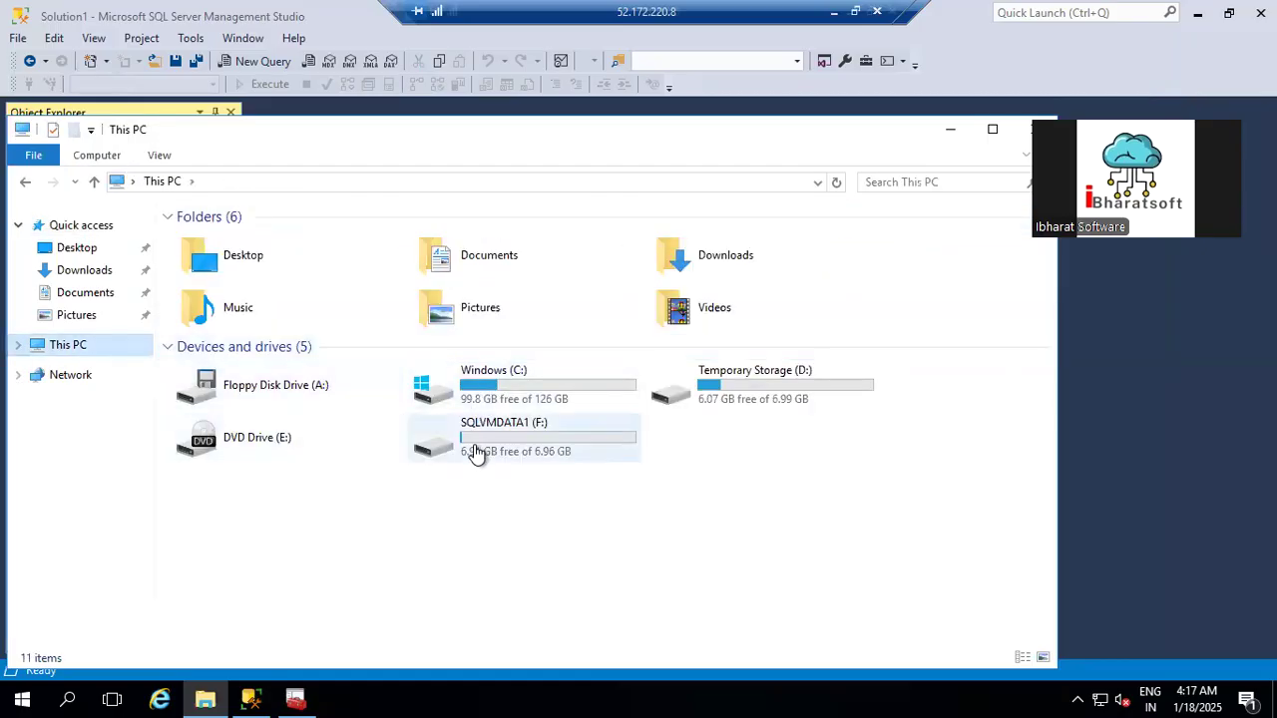
double_click(477, 452)
left_click(213, 280)
left_click(207, 300, "ctrl")
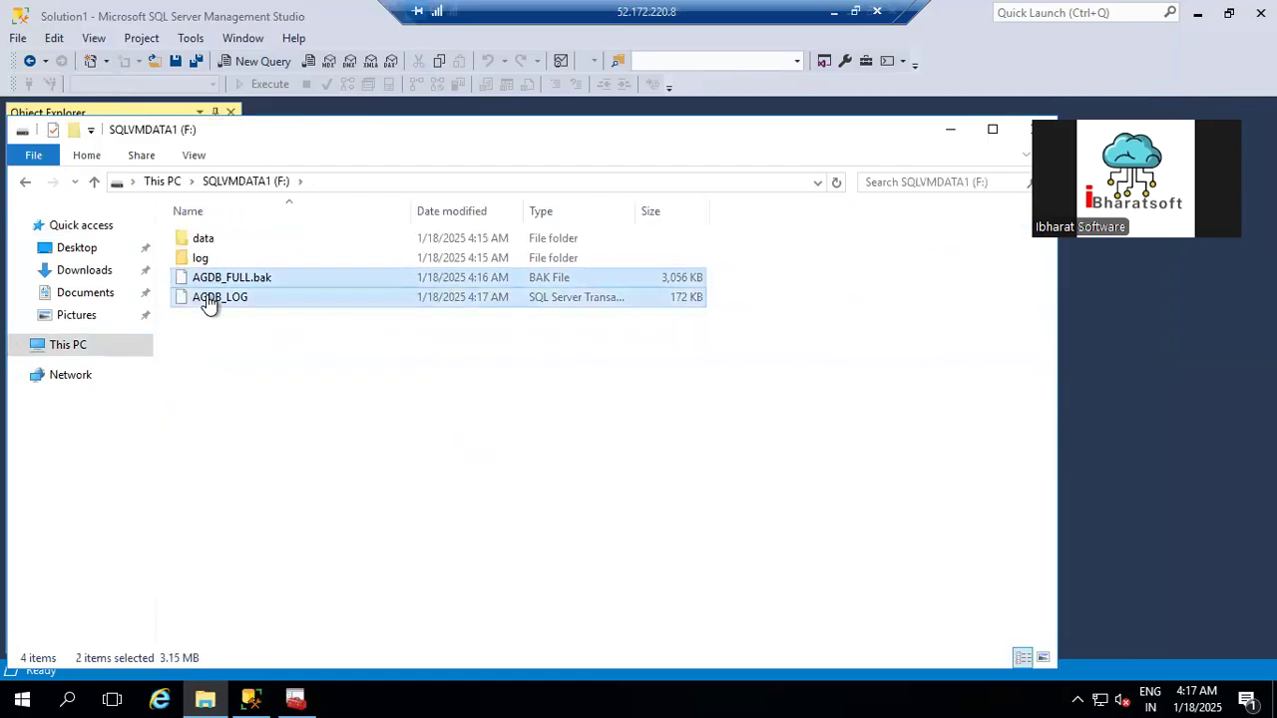
left_click(845, 14)
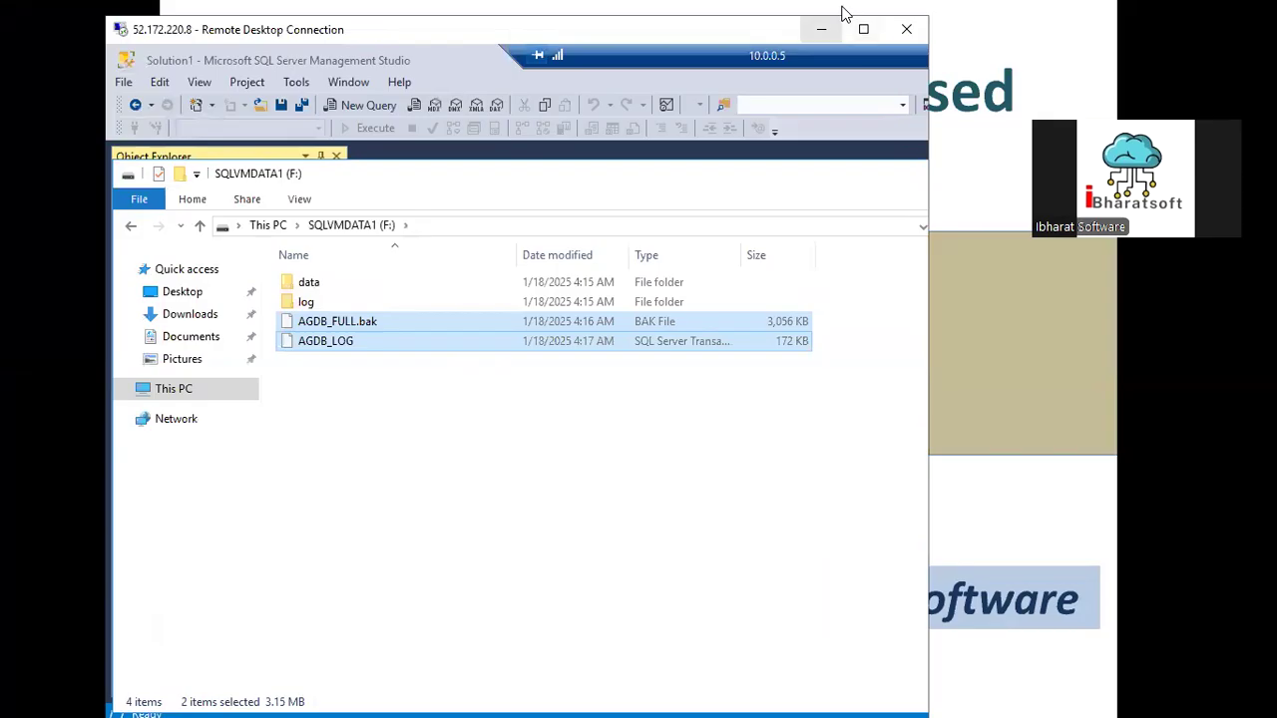
left_click(841, 14)
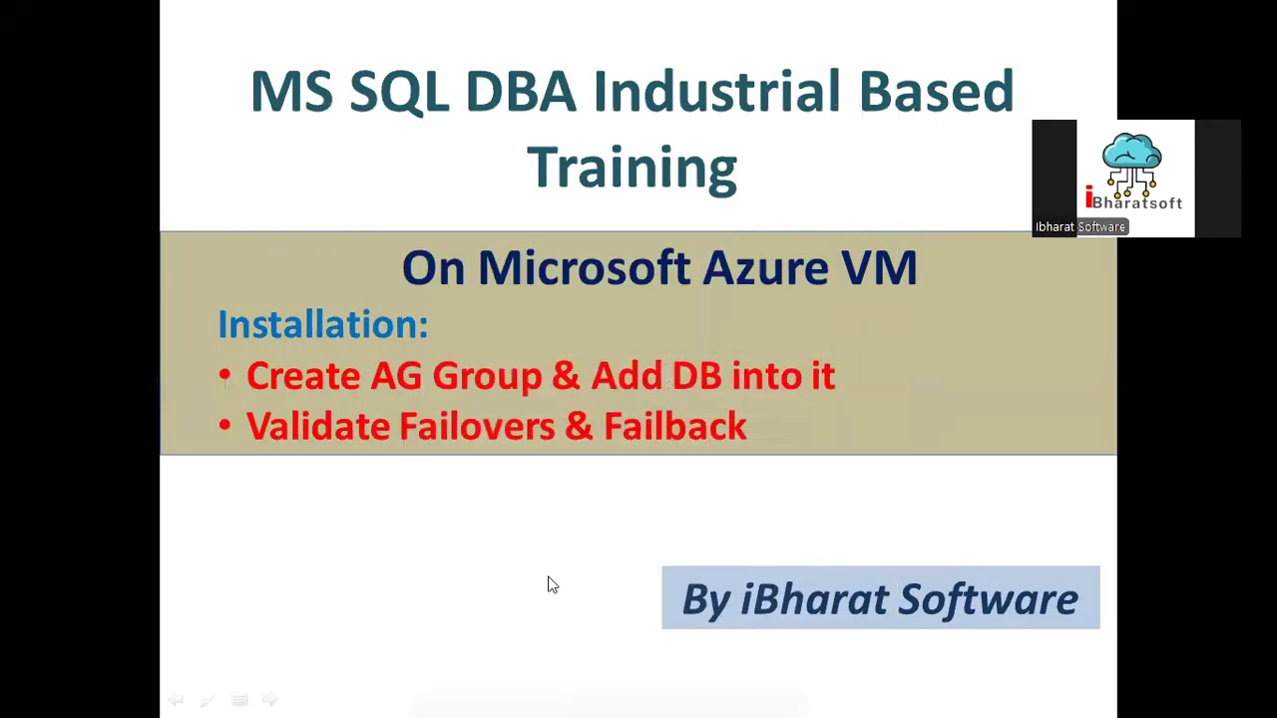
key("alt+Tab")
key("alt+Tab")
key("alt+Tab")
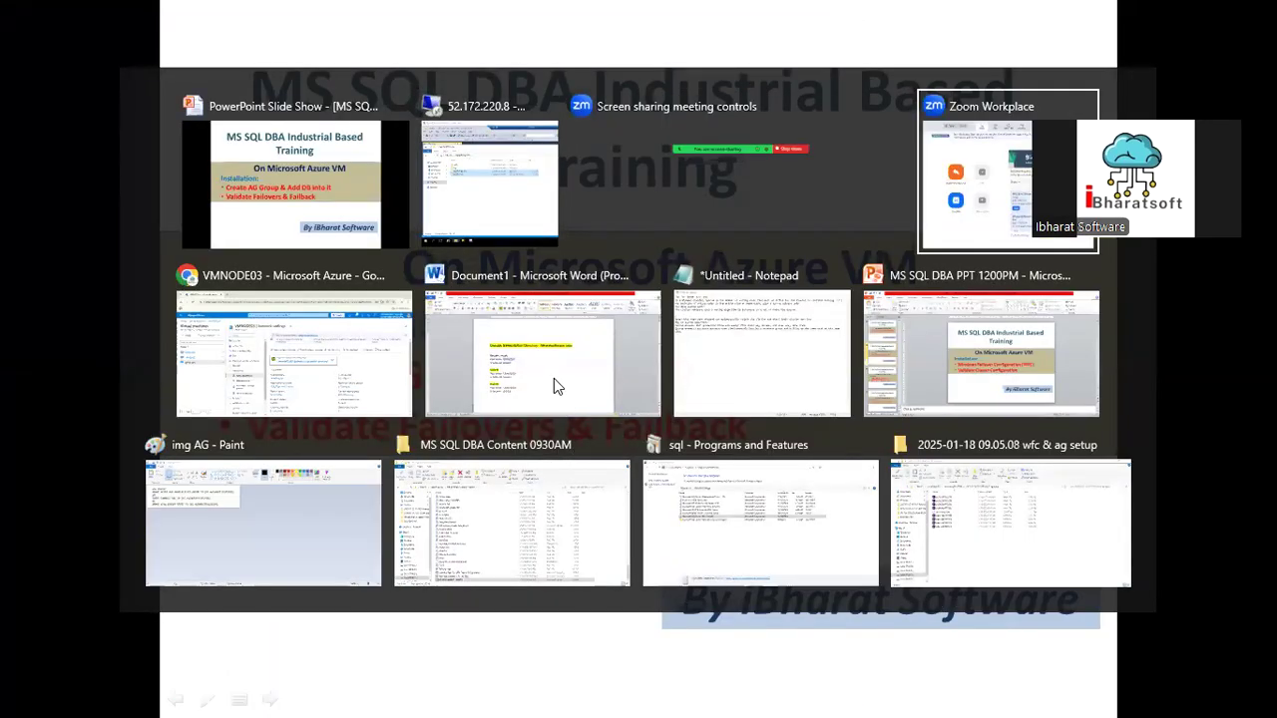
key("Escape")
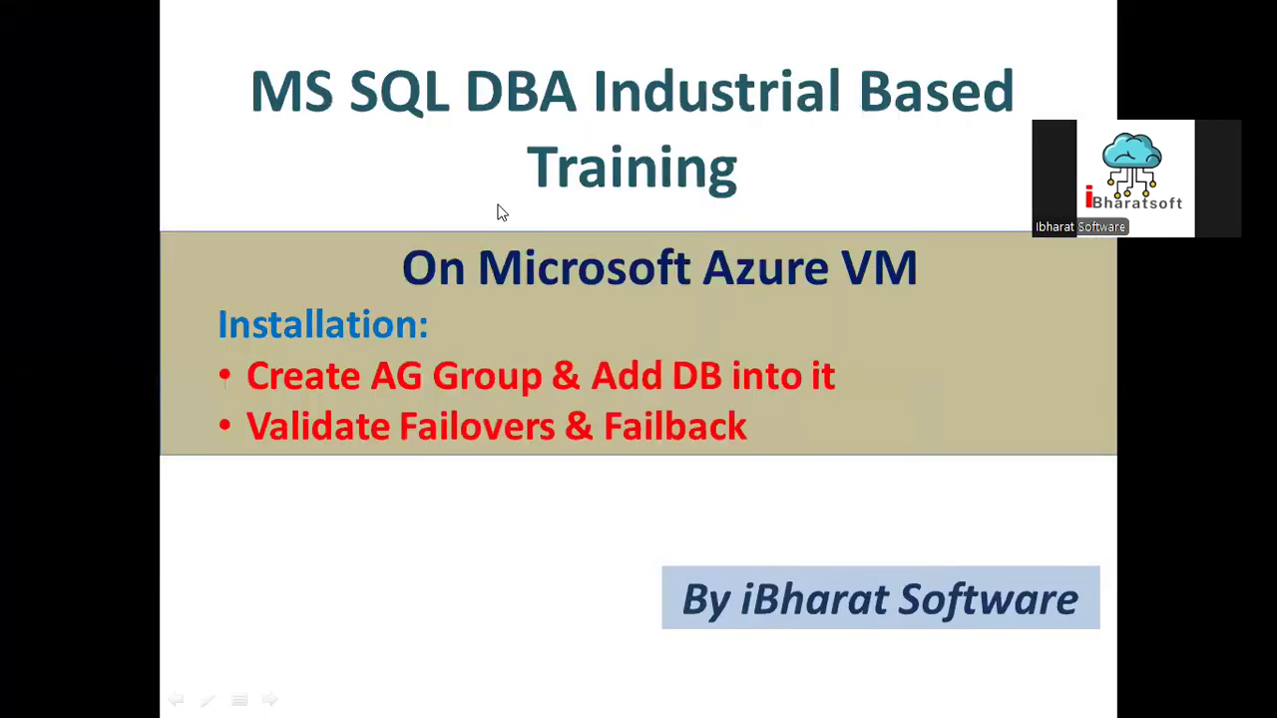
key("super+d")
key("alt+Tab")
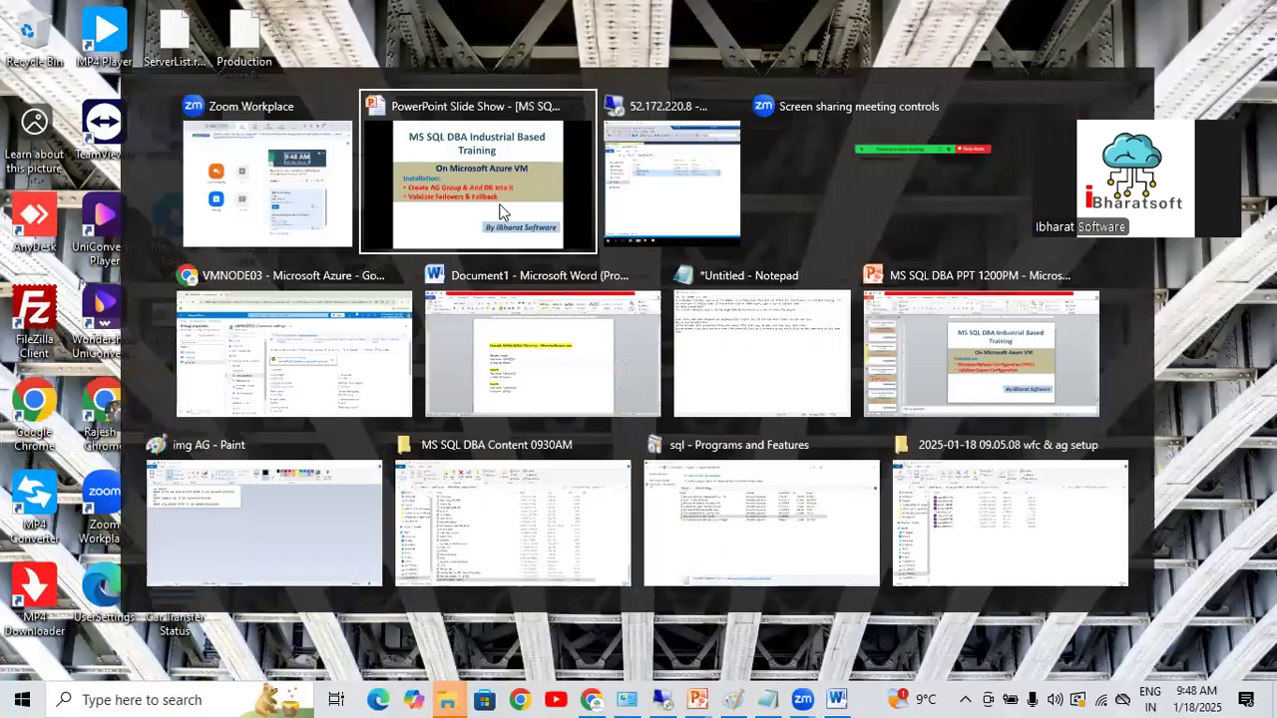
key("alt+Tab")
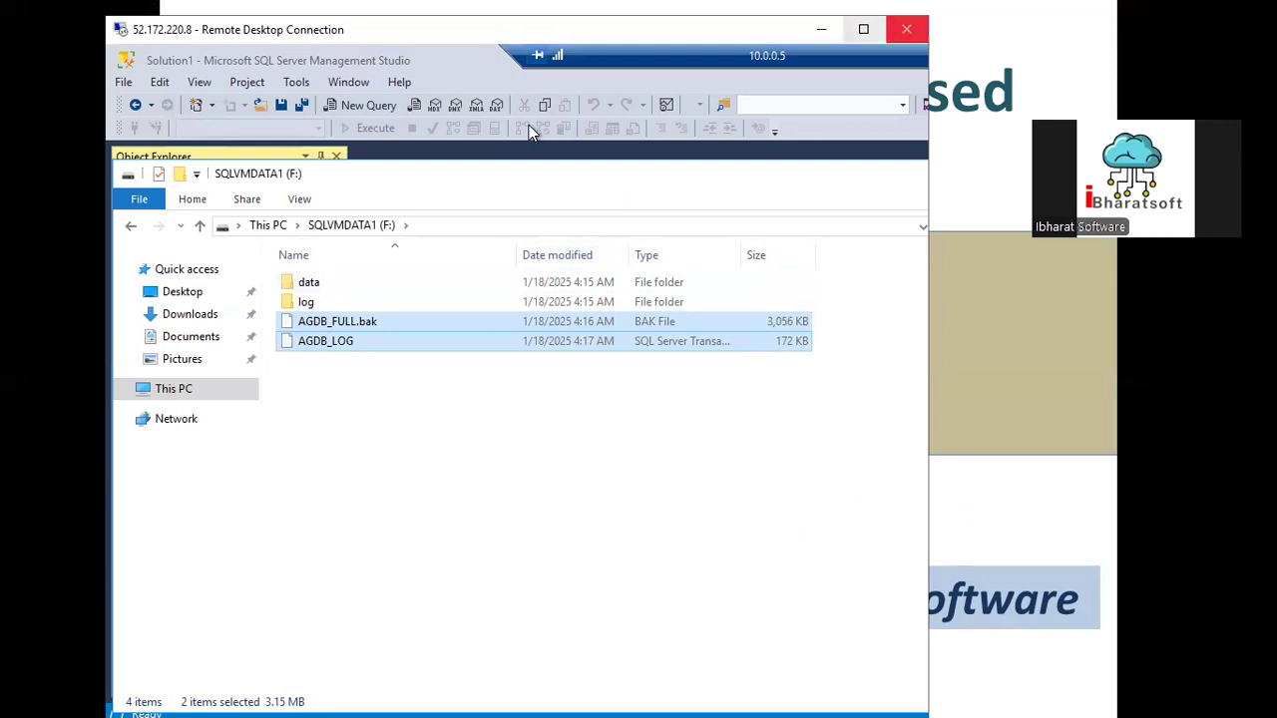
key("ctrl+alt+Break")
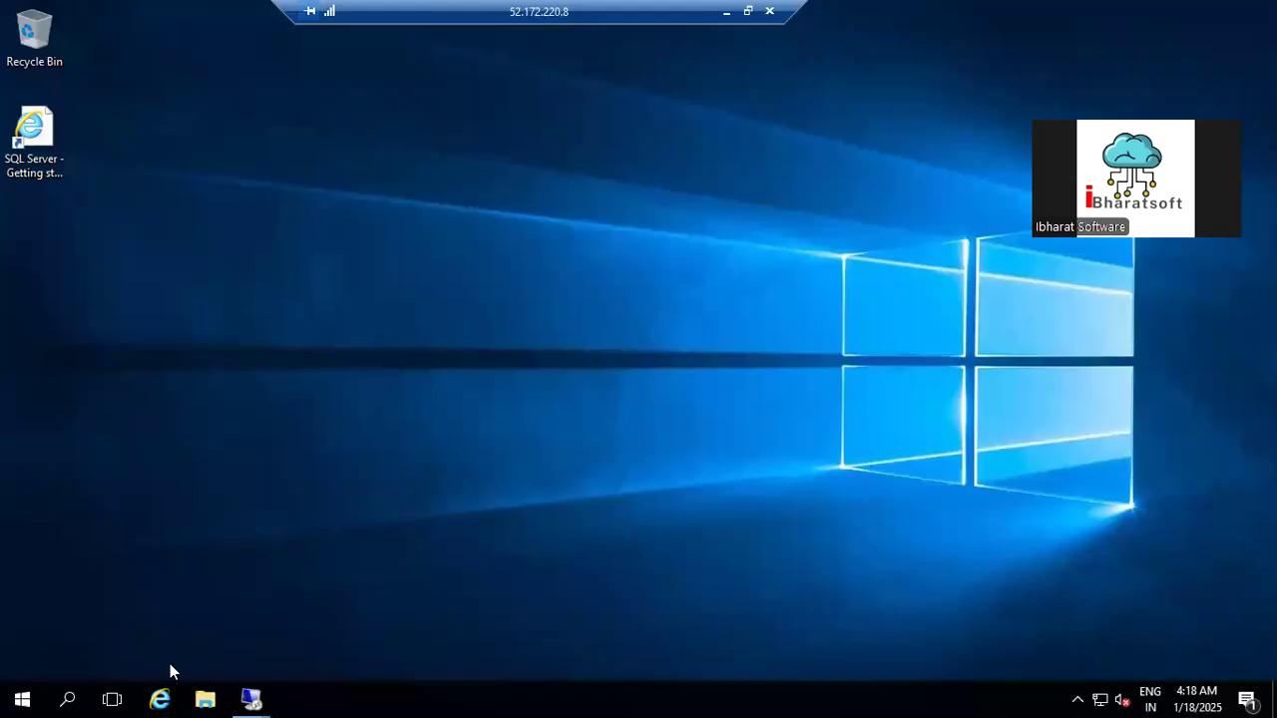
Step: Switch to the 10.0.0.6 remote session and try to paste the backup files into the root of drive F:
mouse_move(255, 696)
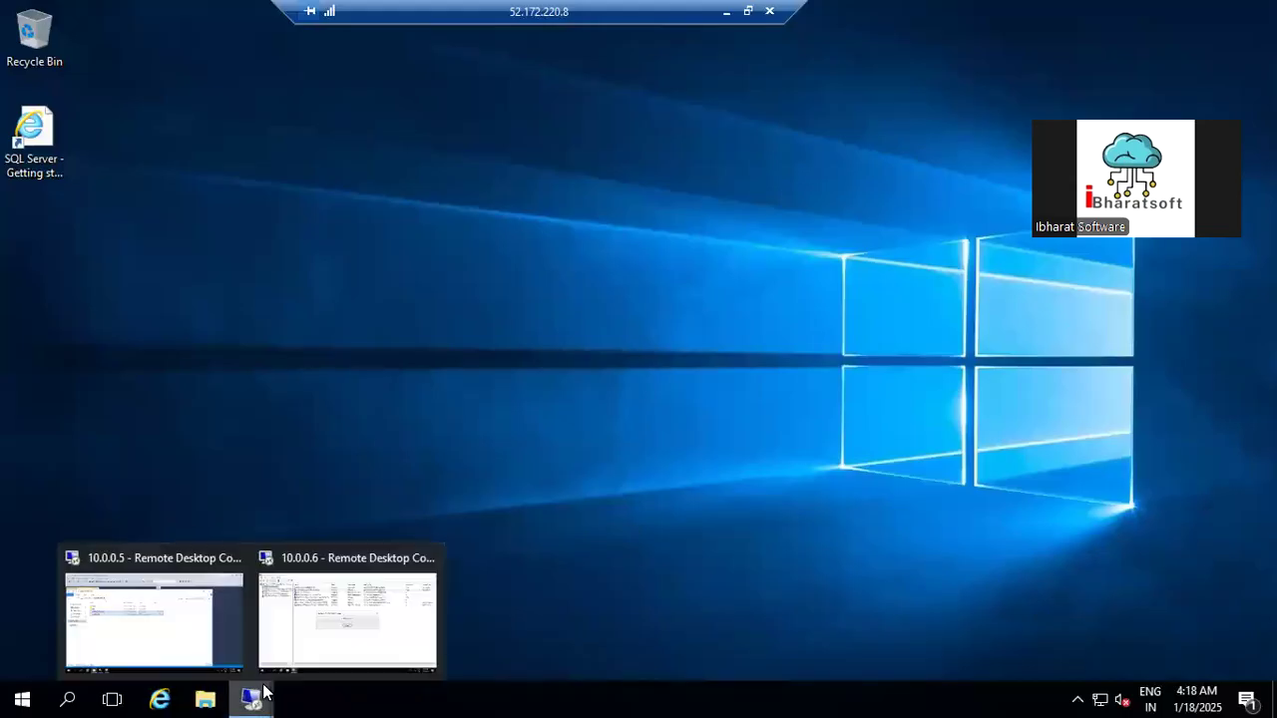
left_click(329, 645)
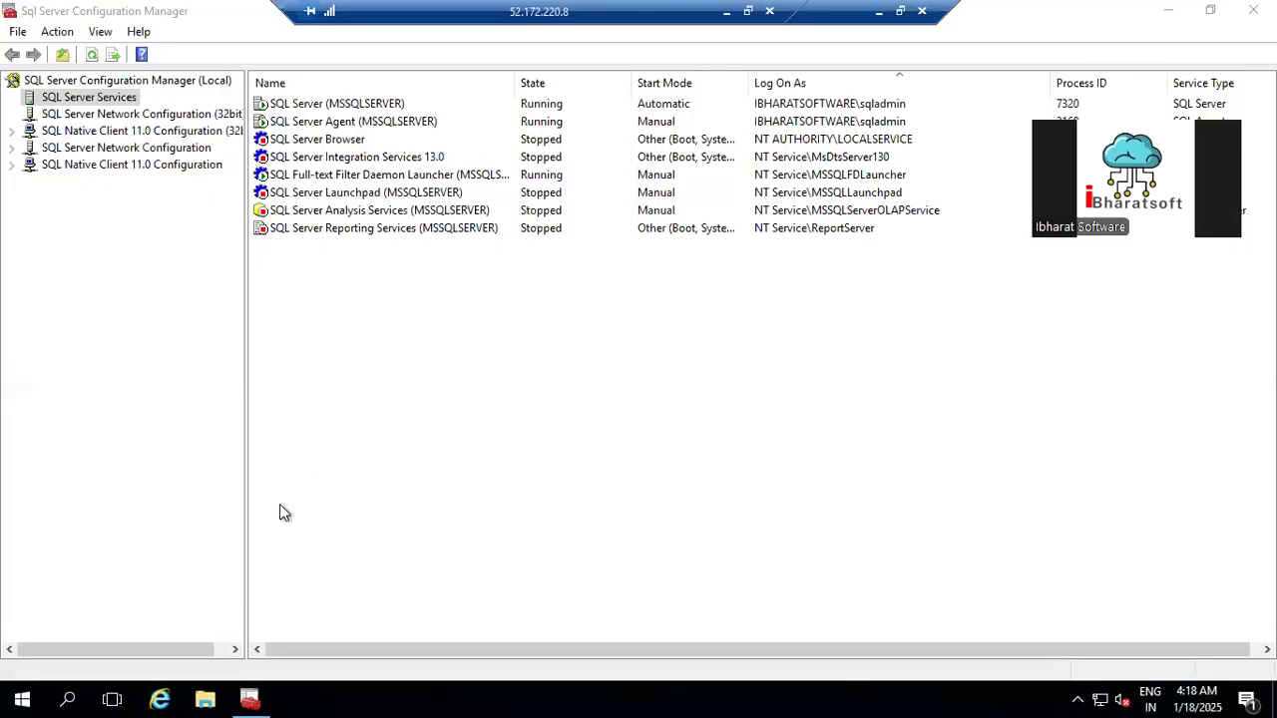
left_click(206, 698)
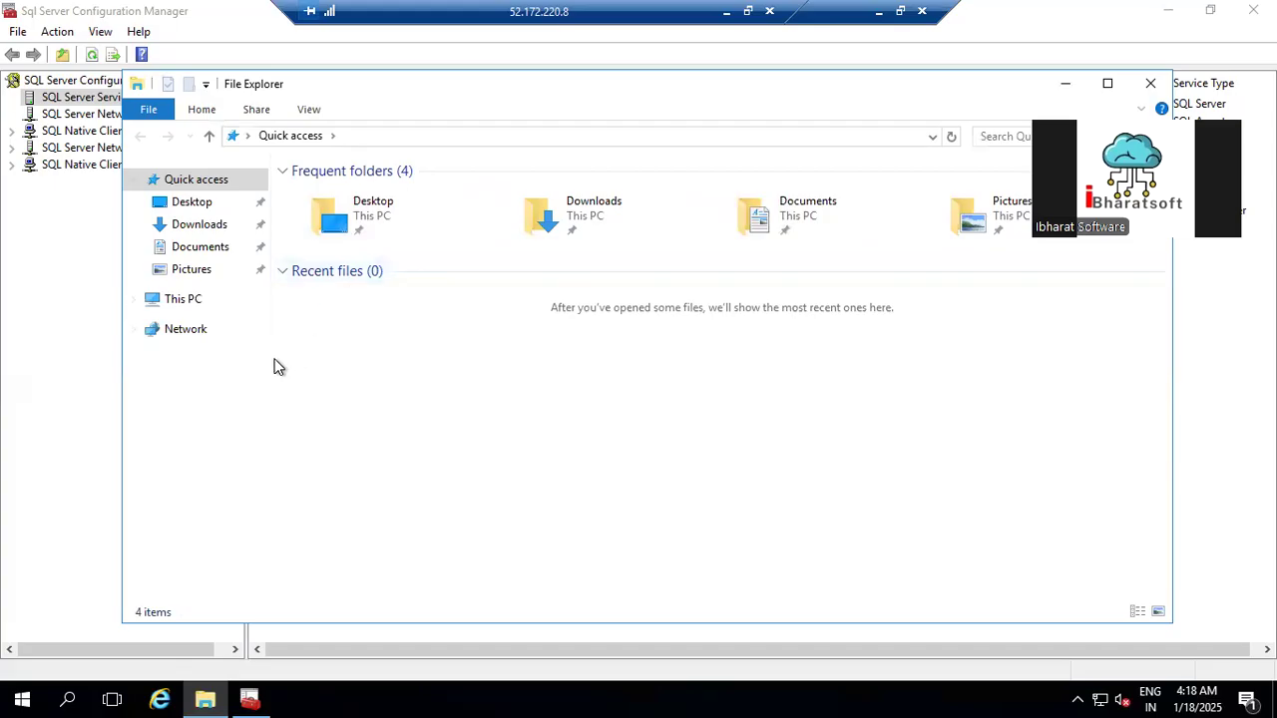
left_click(183, 301)
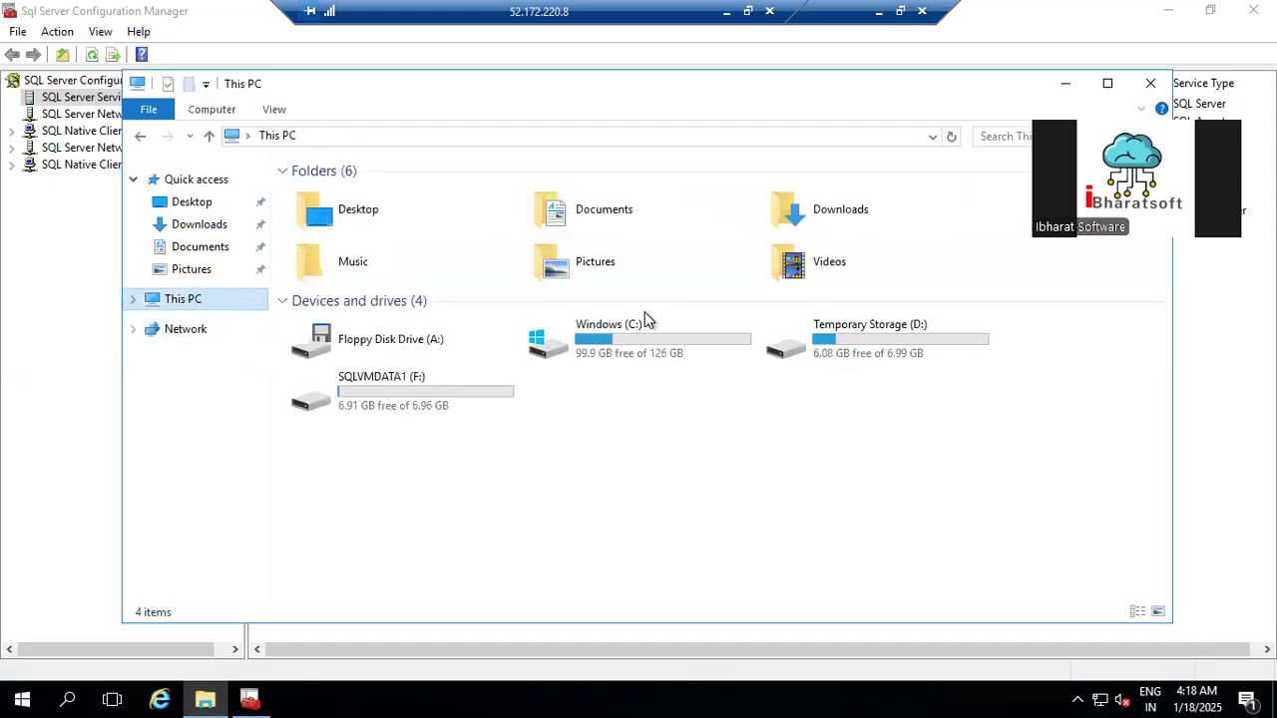
double_click(418, 403)
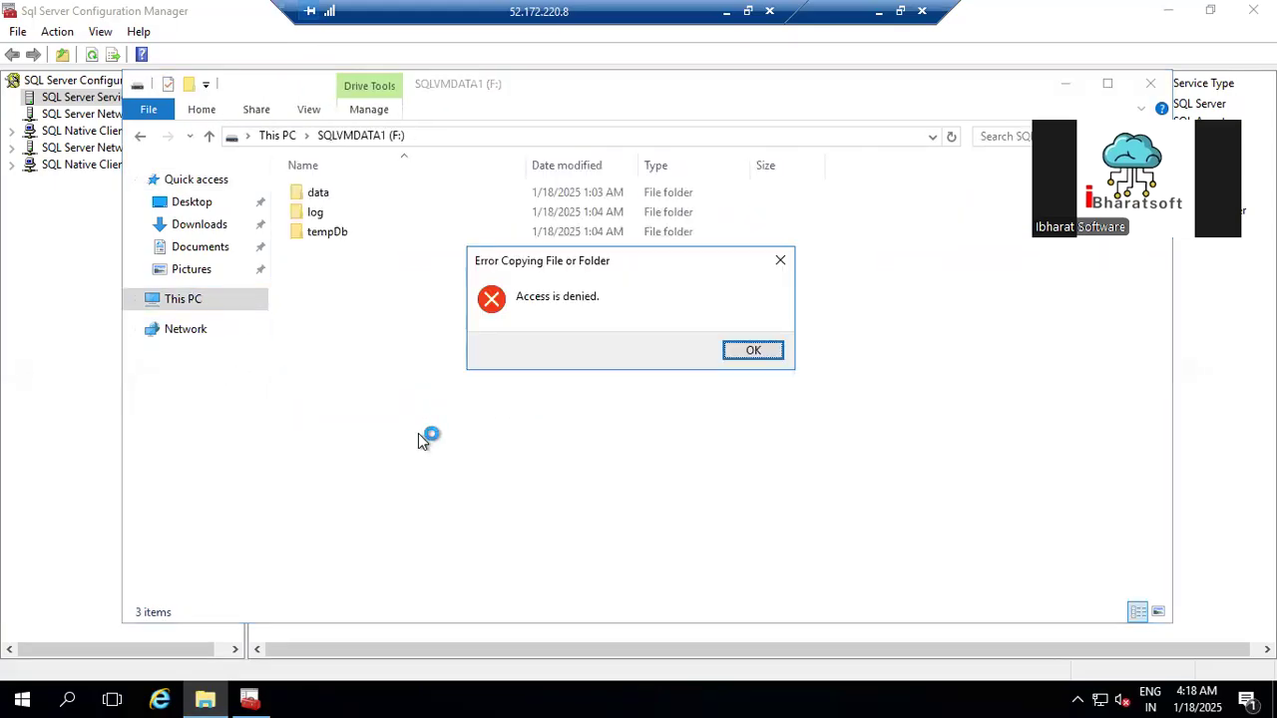
left_click(749, 349)
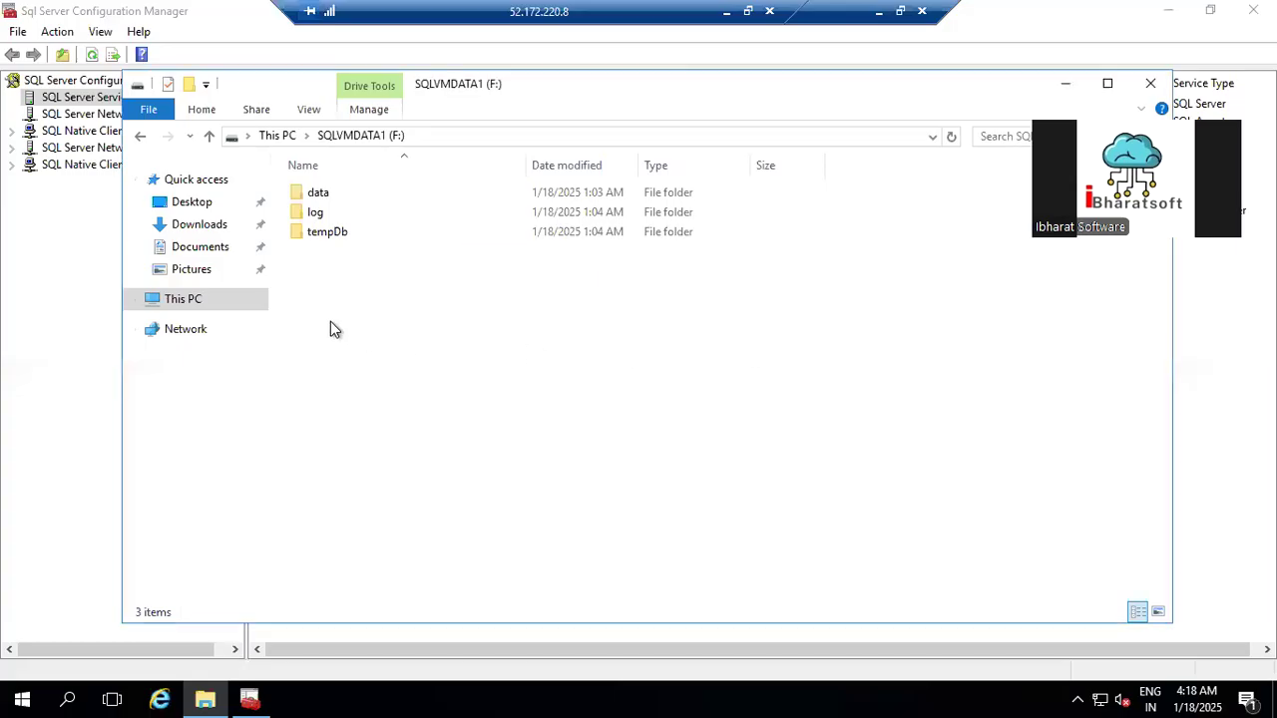
Step: Create a folder with the default name New folder on drive F: and paste both AGDB backup files into it
right_click(330, 322)
mouse_move(396, 536)
left_click(578, 526)
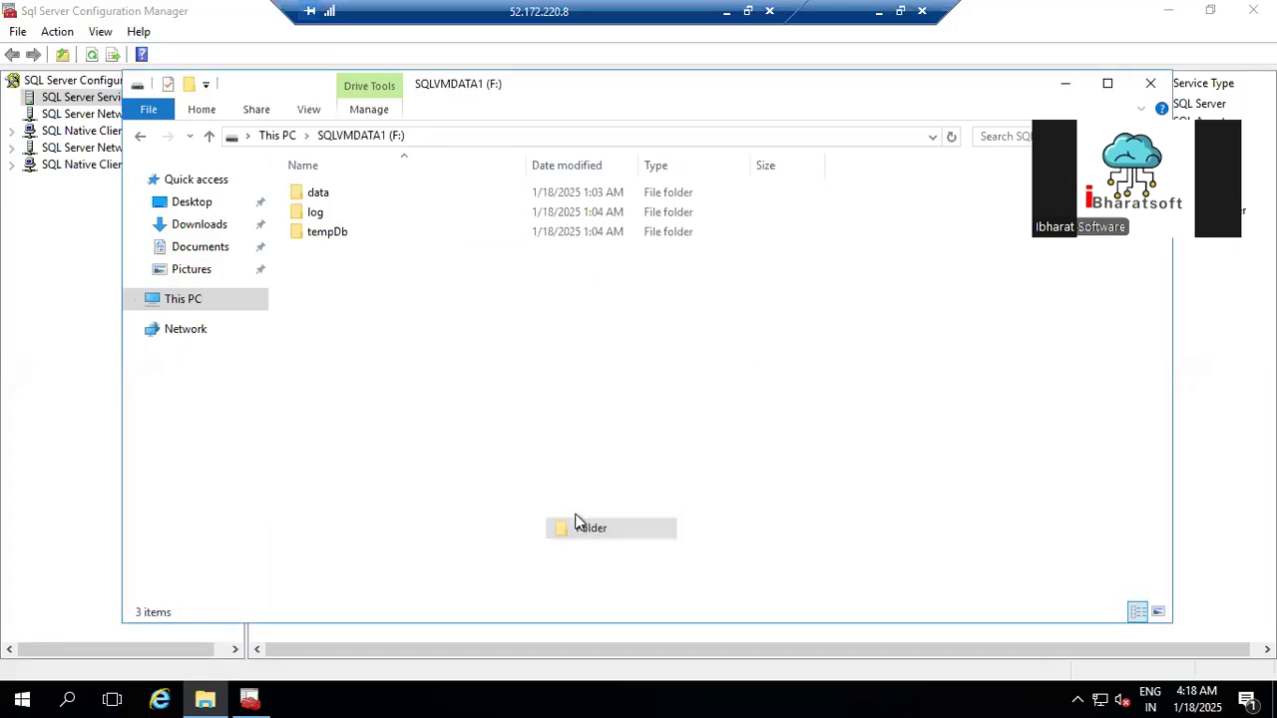
key("Return")
key("Return")
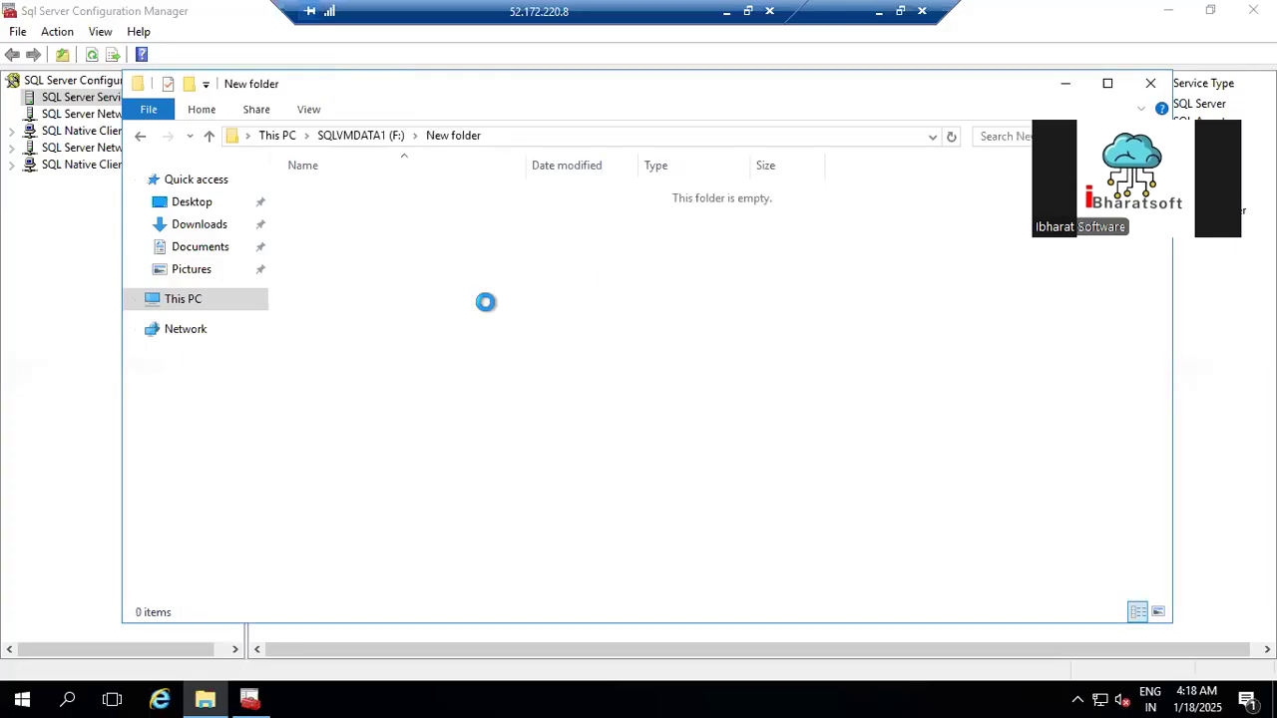
key("ctrl+v")
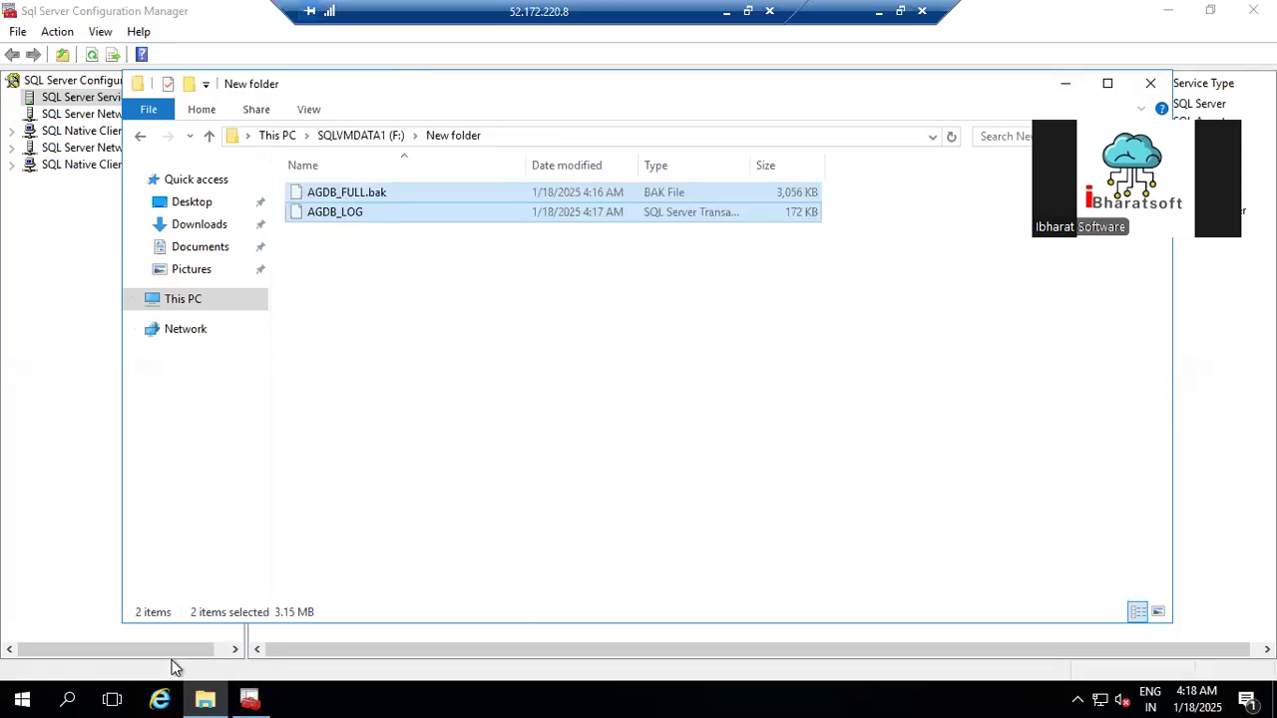
Step: Close File Explorer and SQL Server Configuration Manager, minimize the 10.0.0.6 session, and switch to the primary server's remote session
left_click(1147, 83)
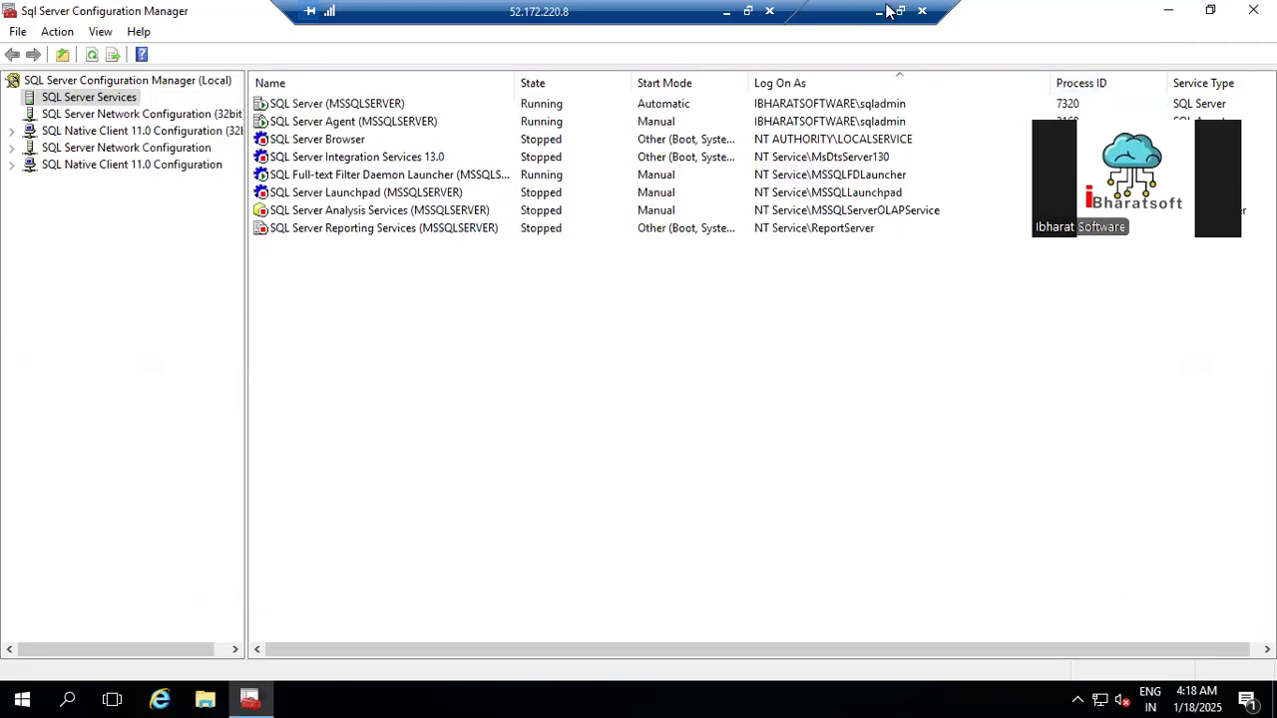
left_click(1253, 10)
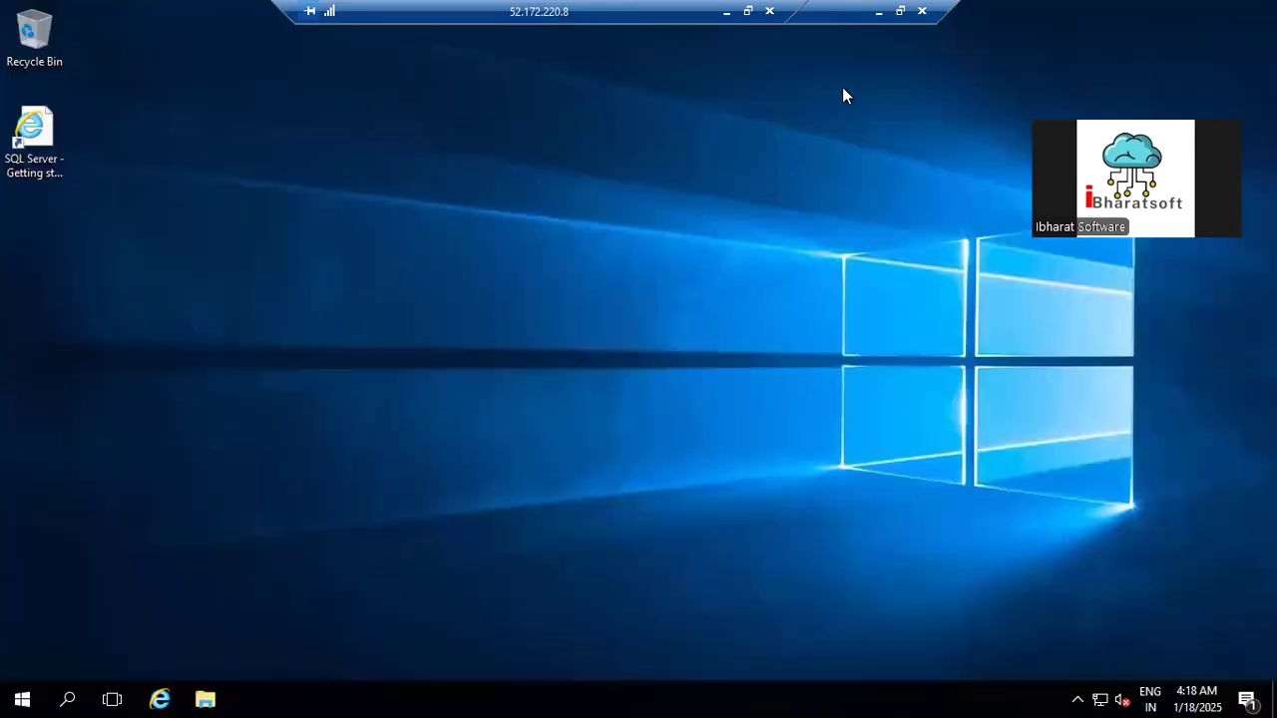
left_click_drag(635, 11, 523, 11)
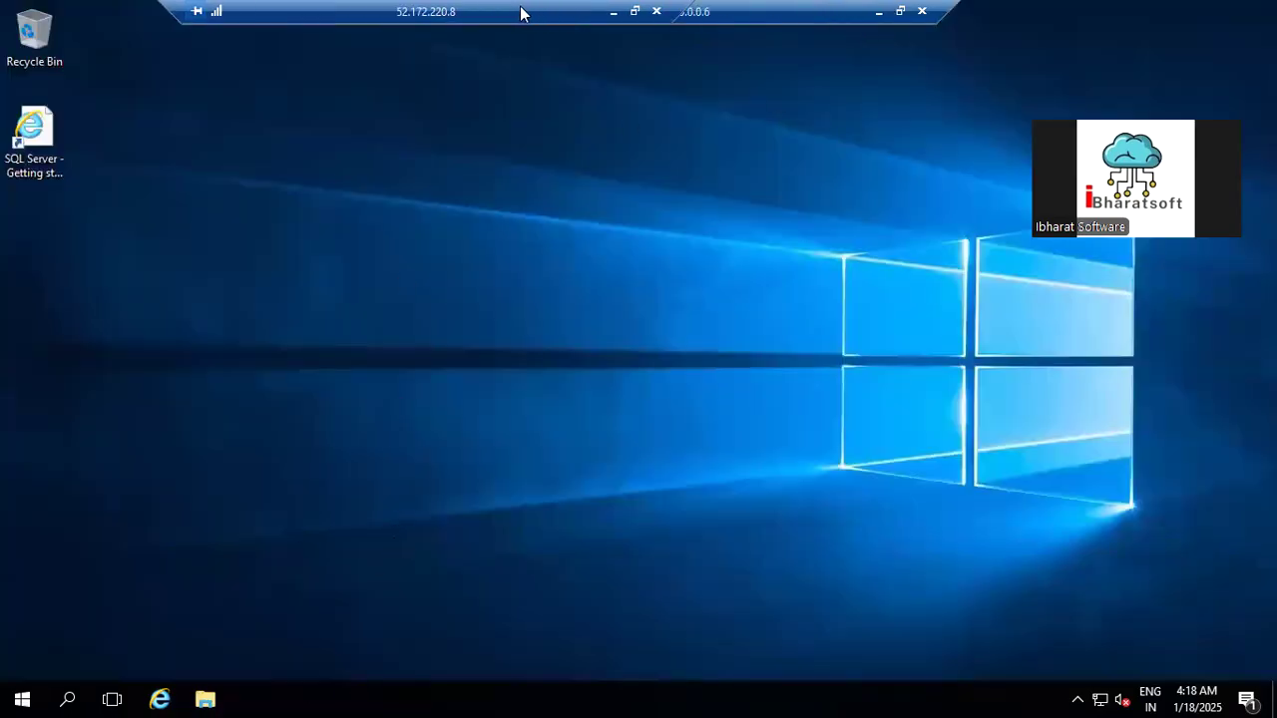
left_click(878, 12)
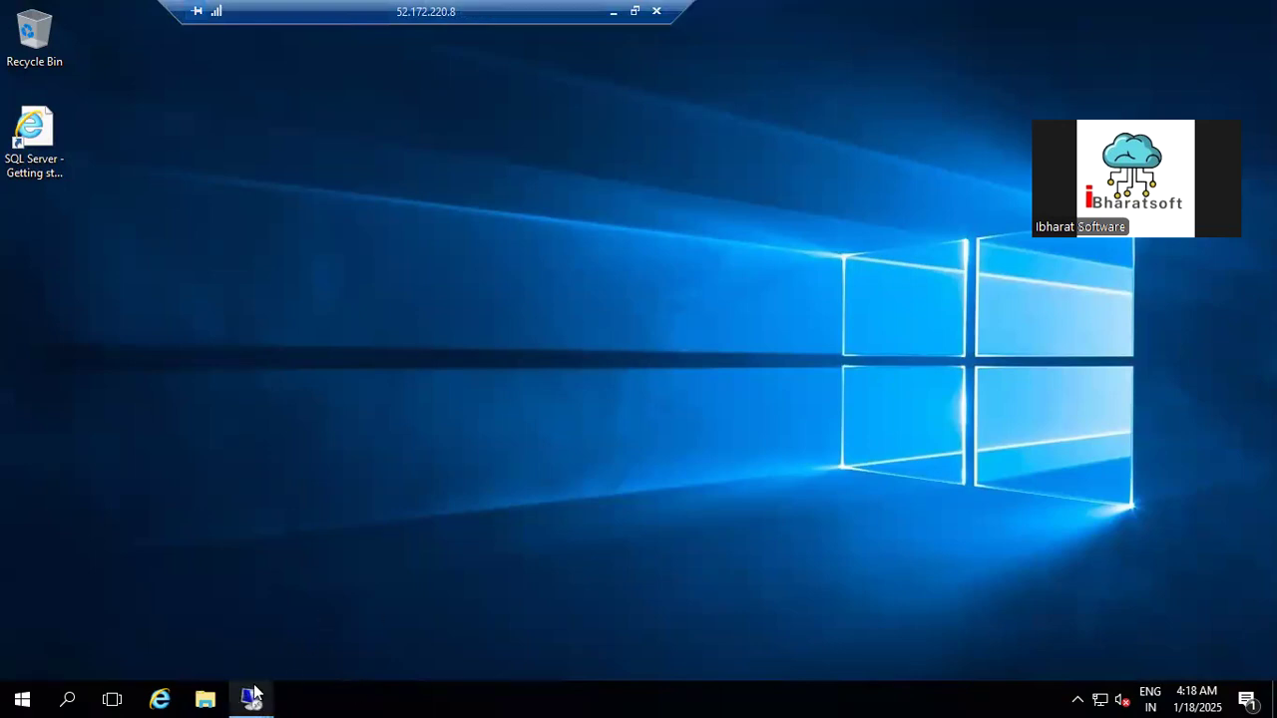
mouse_move(255, 693)
left_click(151, 631)
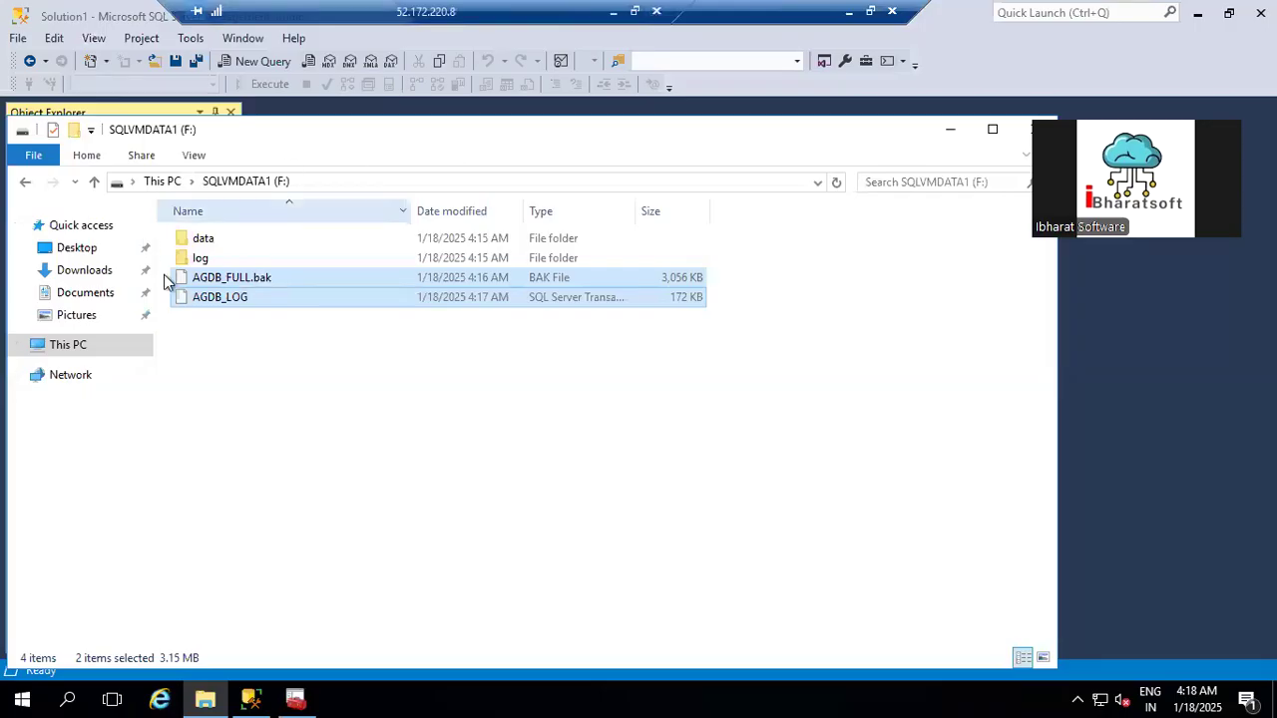
Step: Switch to SQL Server Management Studio and connect Object Explorer to the VMNODE03 database engine using Windows Authentication
left_click(250, 699)
right_click(125, 159)
left_click(149, 171)
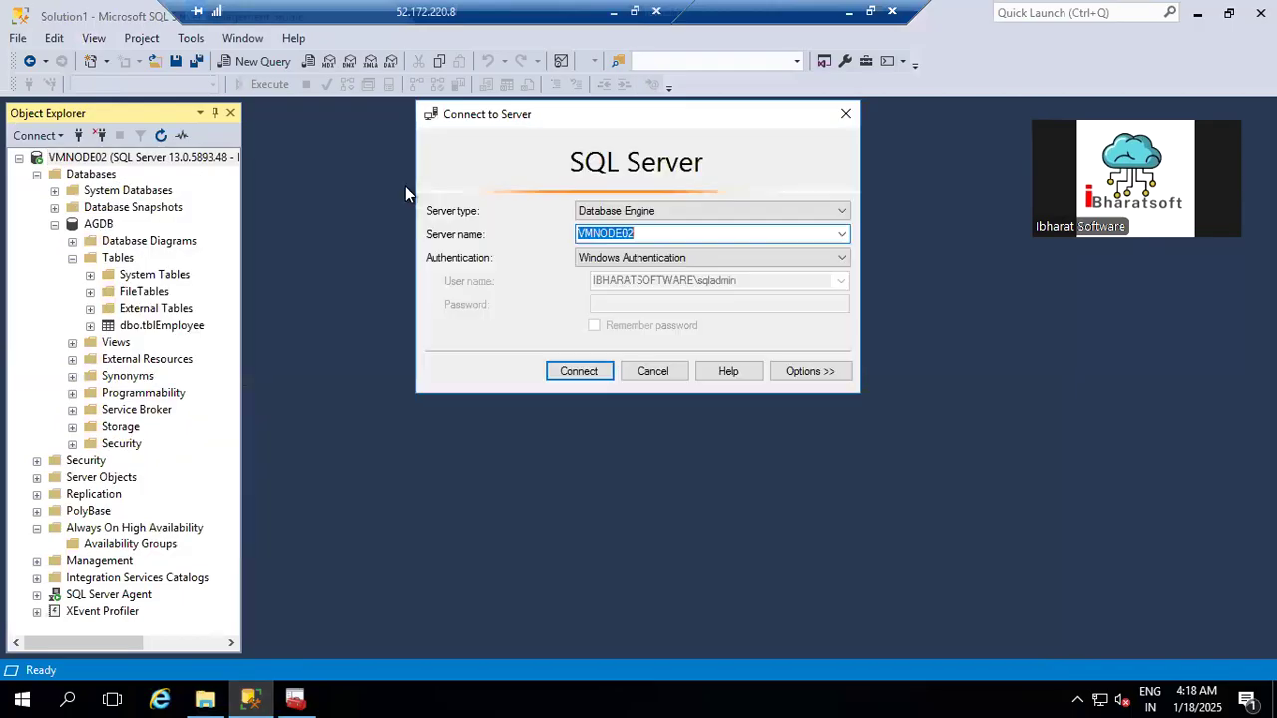
left_click(841, 236)
left_click(673, 248)
left_click(671, 234)
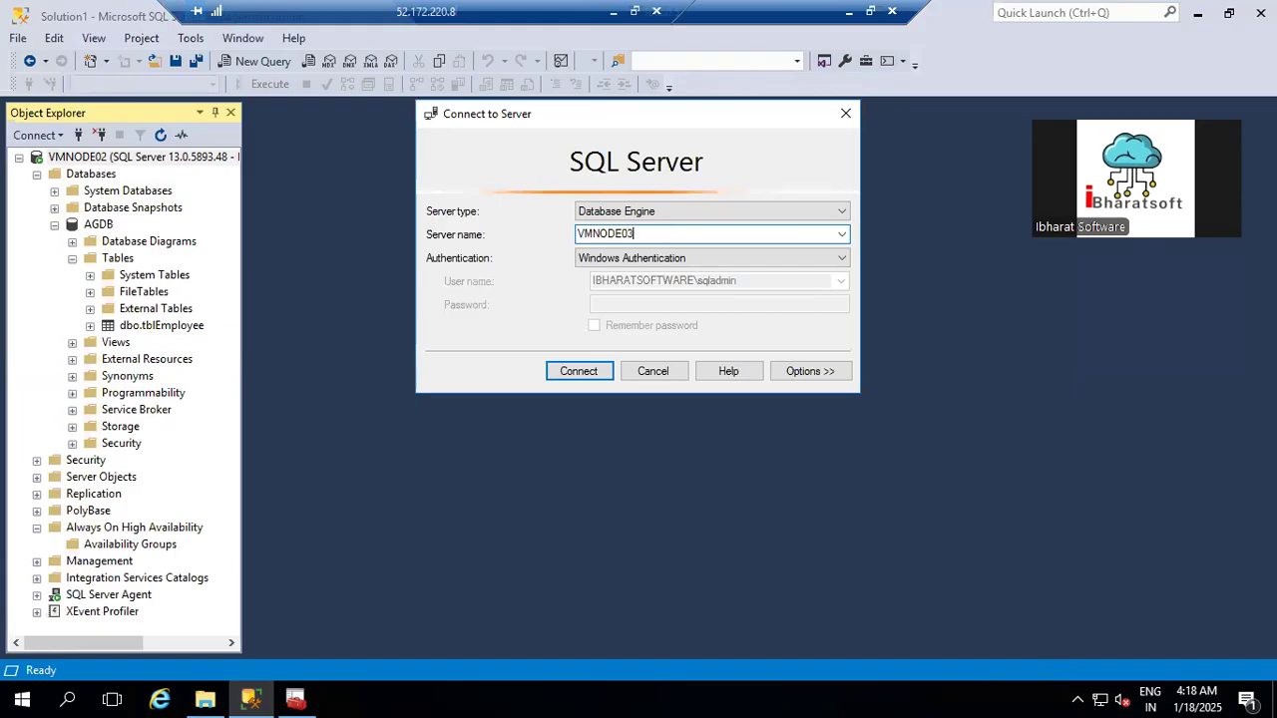
type("3")
key("Return")
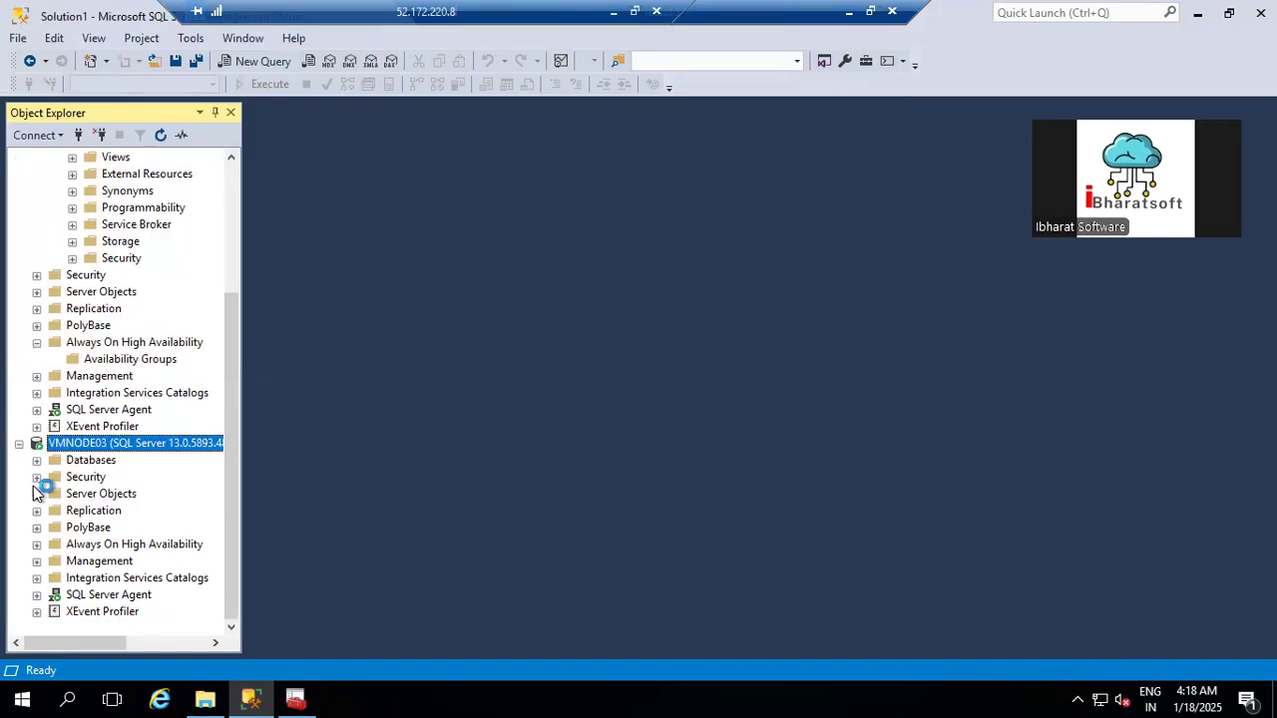
Step: Start a database restore on VMNODE03 with Device as the source and open the backup device selection
left_click(37, 460)
right_click(93, 460)
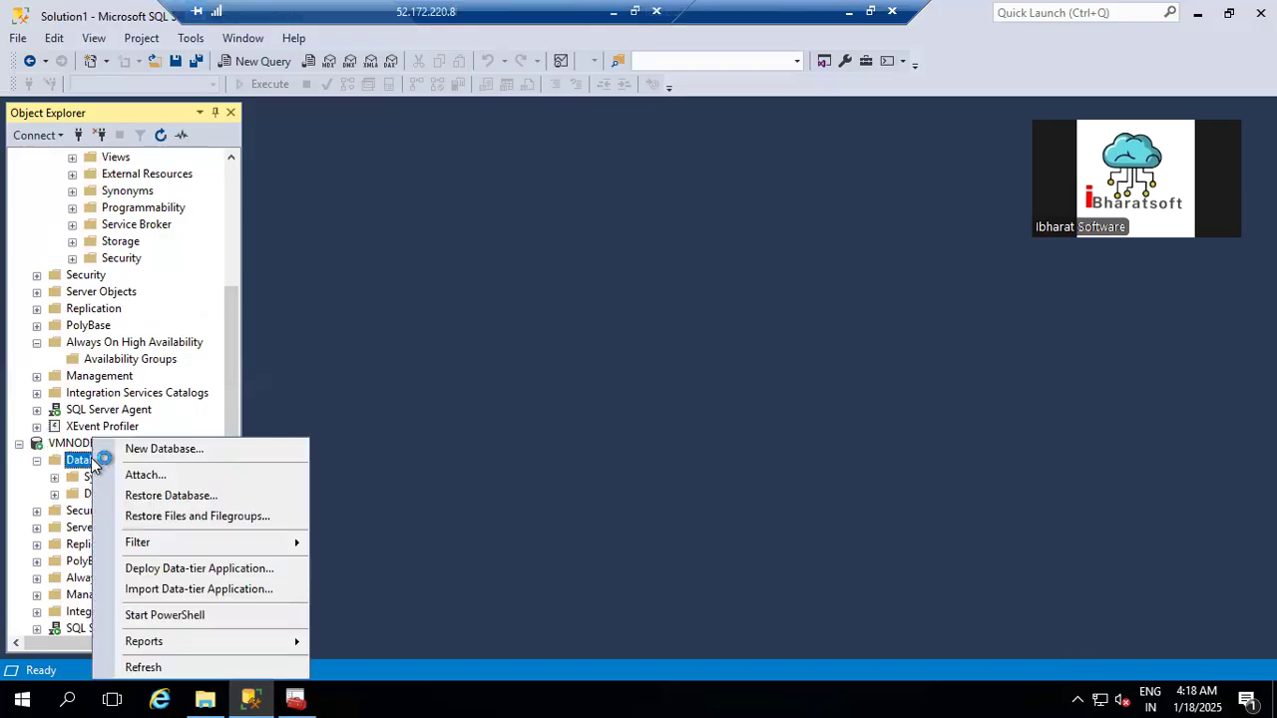
left_click(160, 494)
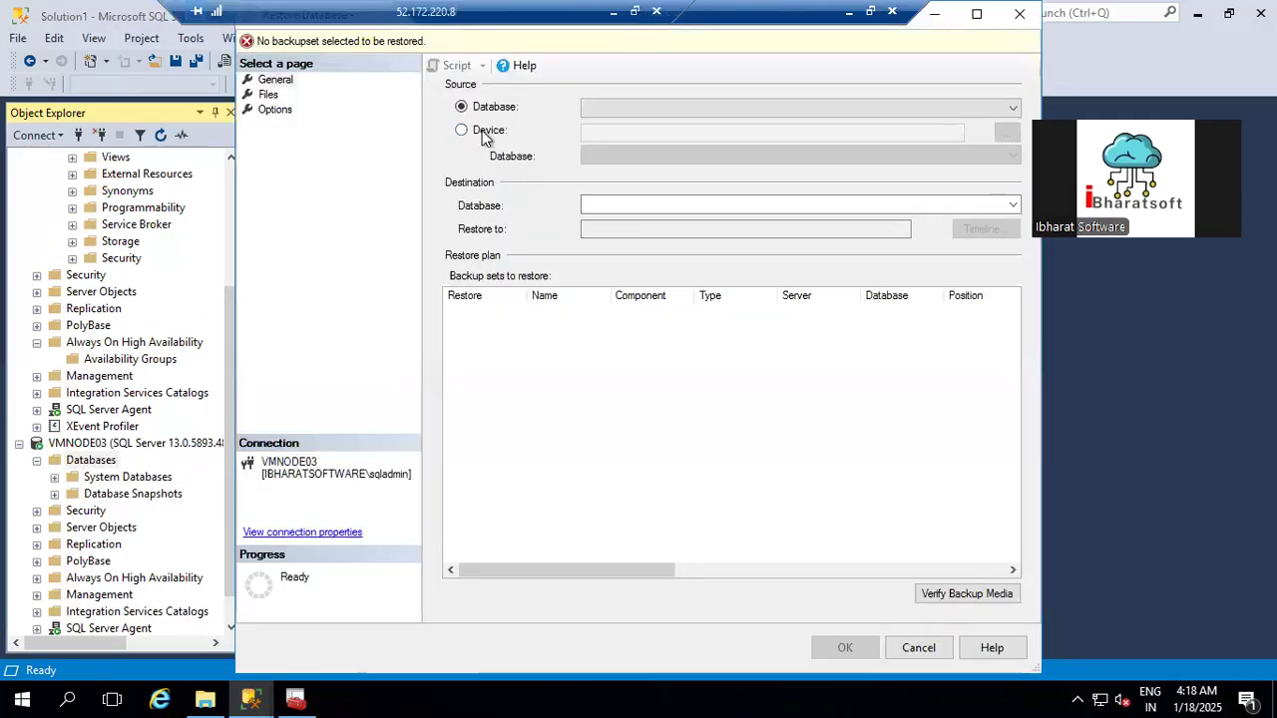
left_click(483, 135)
left_click(1007, 133)
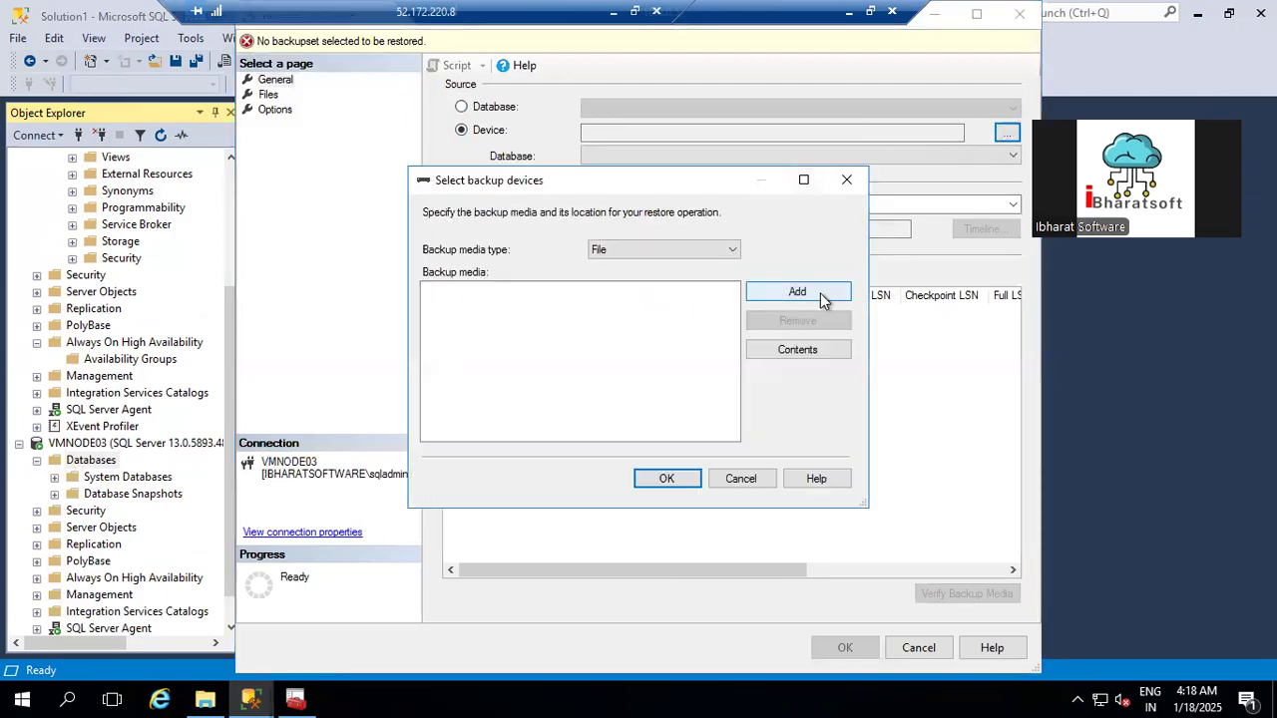
Step: Add AGDB_FULL.bak and AGDB_LOG.trn from F:\New folder as the backup media for the restore
left_click(791, 295)
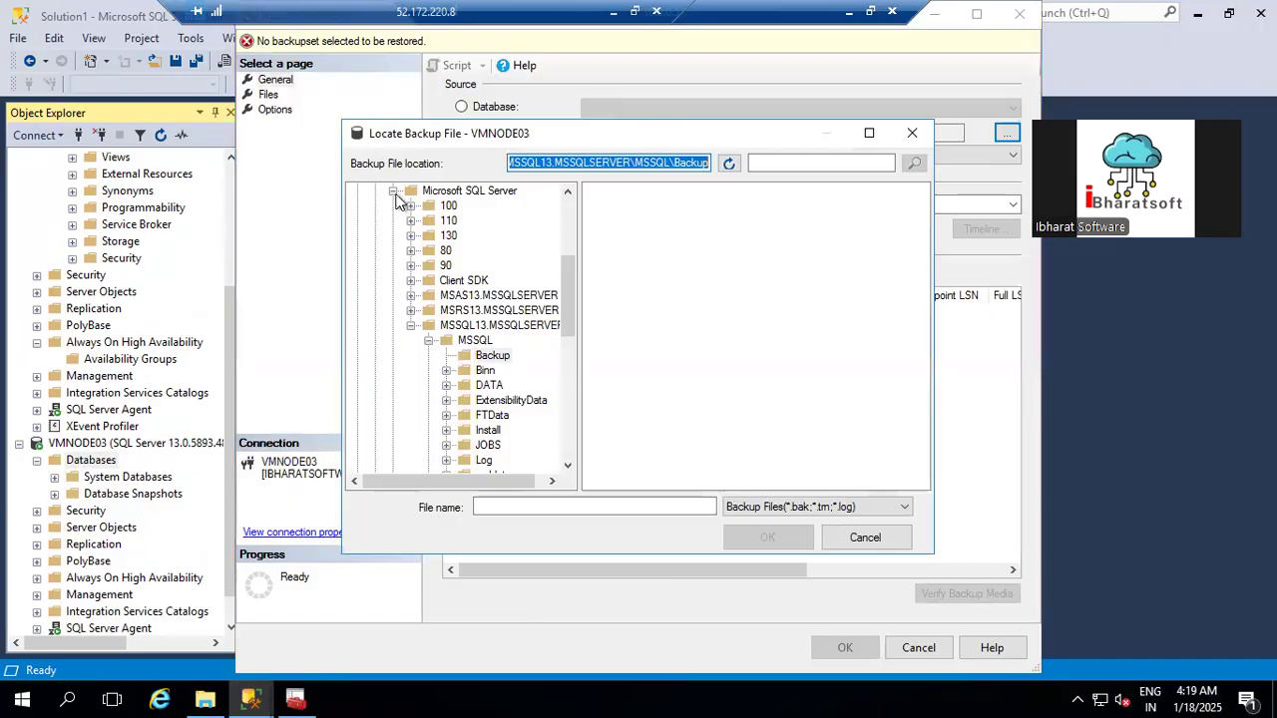
left_click(394, 192)
scroll(385, 240, "up", 4)
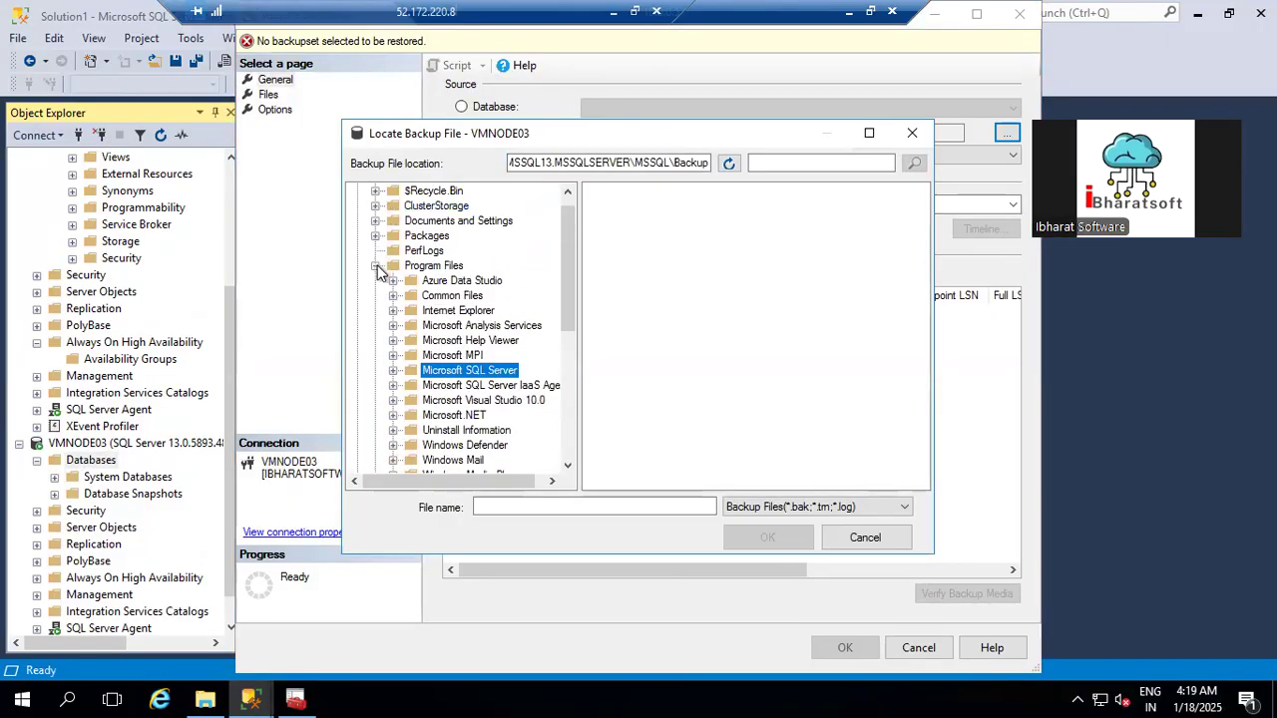
left_click(375, 266)
left_click(357, 192)
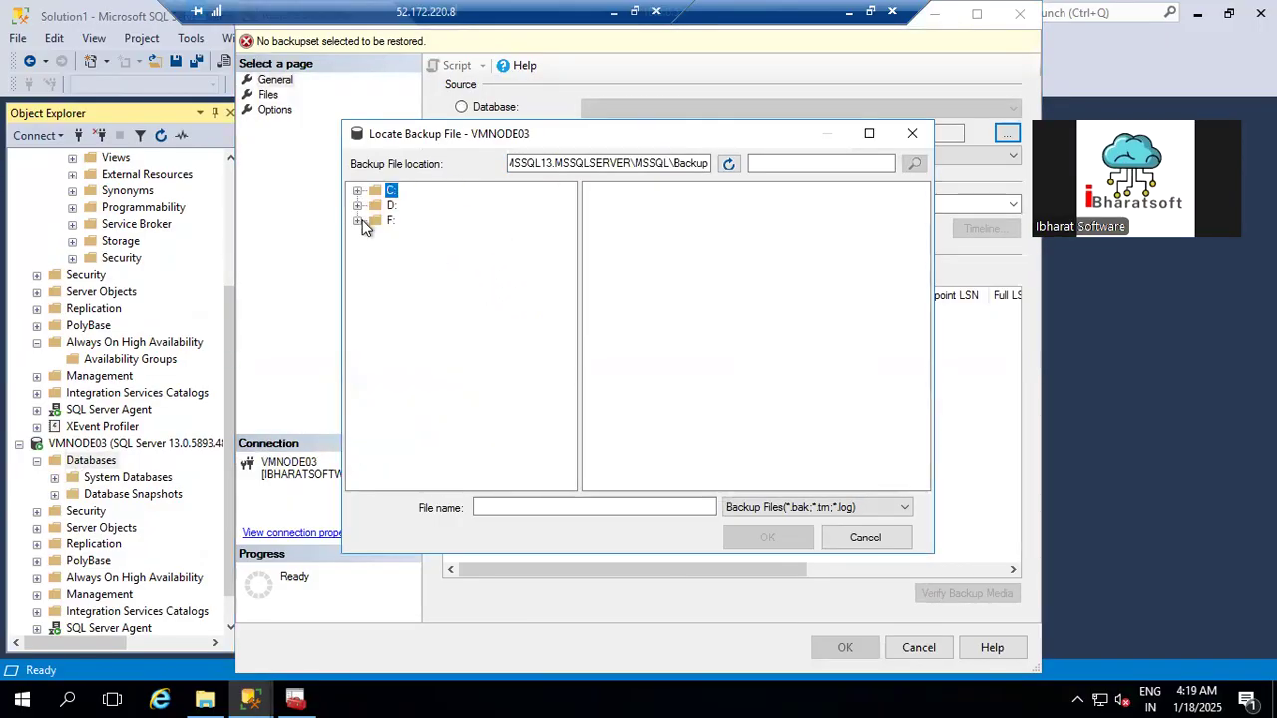
left_click(358, 220)
left_click(427, 280)
left_click(650, 217)
key("ctrl+a")
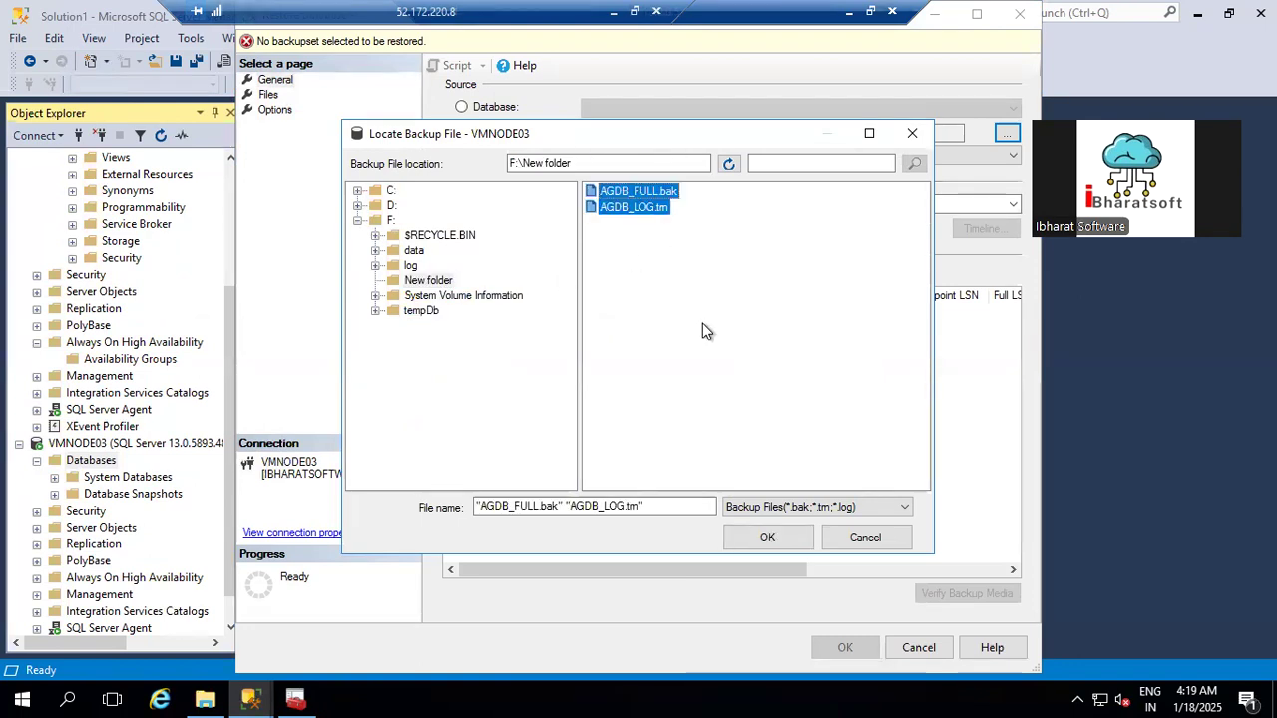
key("Return")
left_click(664, 479)
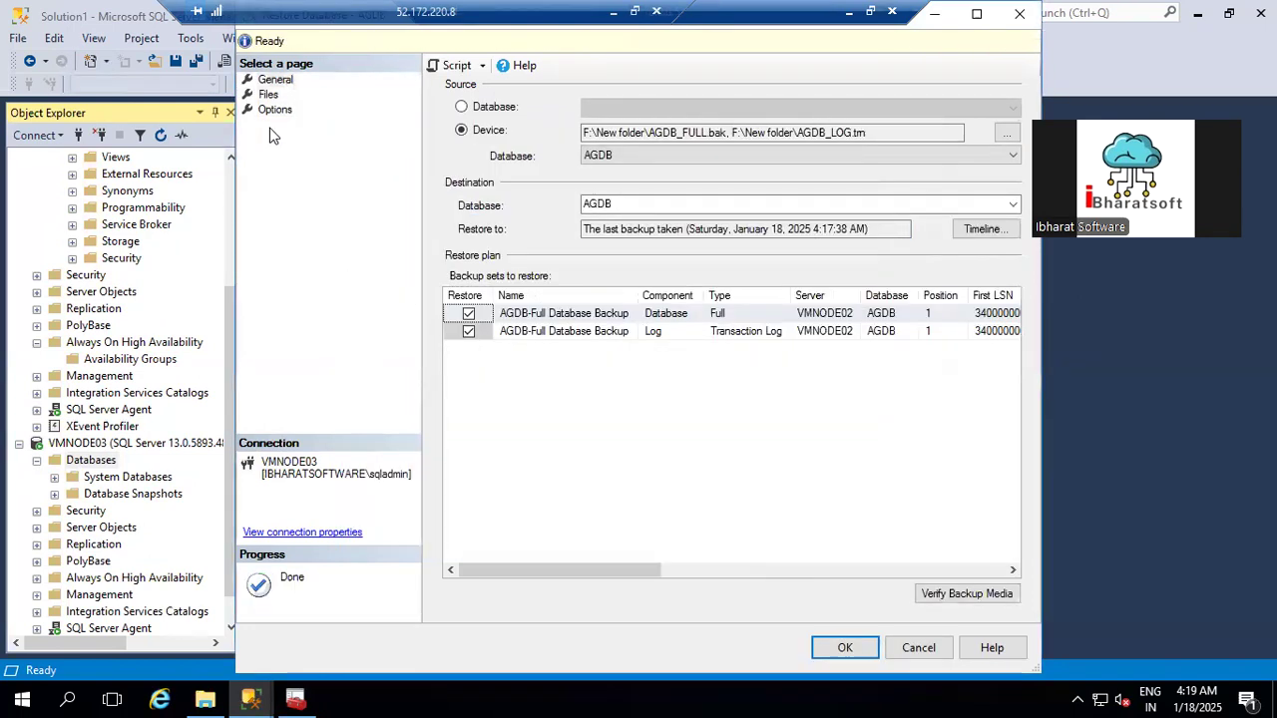
Step: Set the recovery state to RESTORE WITH NORECOVERY and run the AGDB restore
left_click(269, 94)
left_click(278, 111)
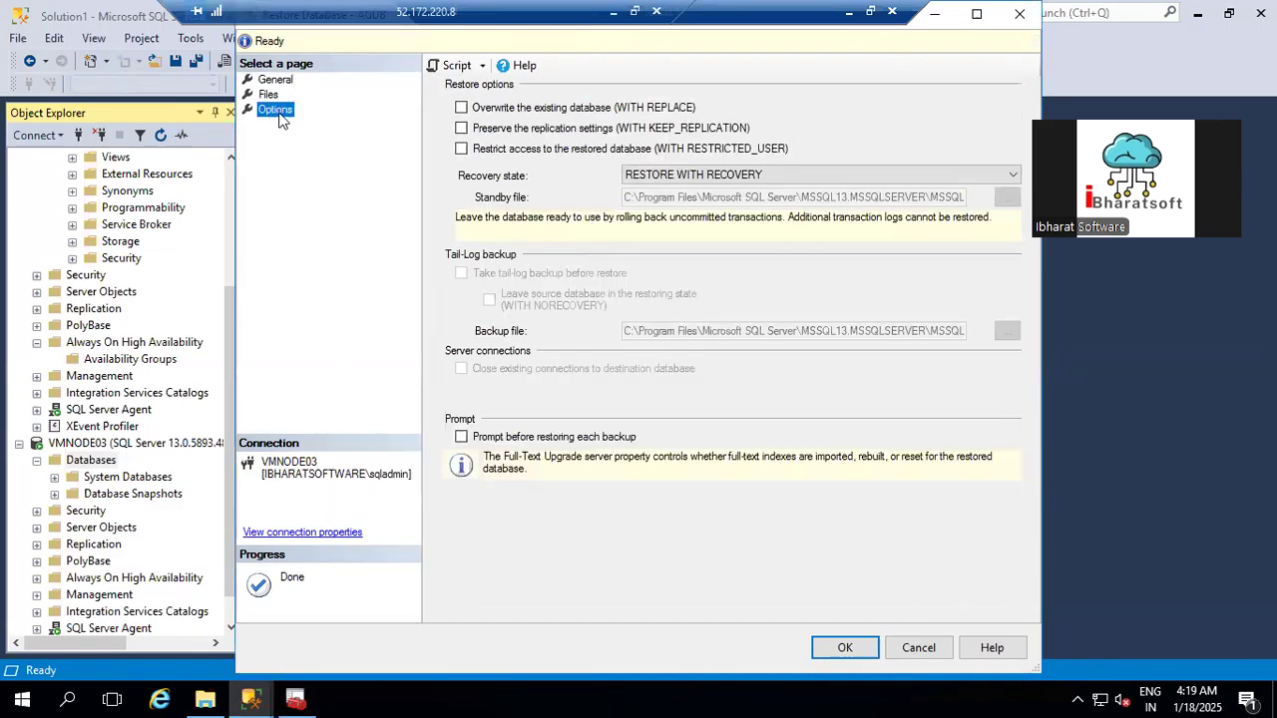
left_click(715, 176)
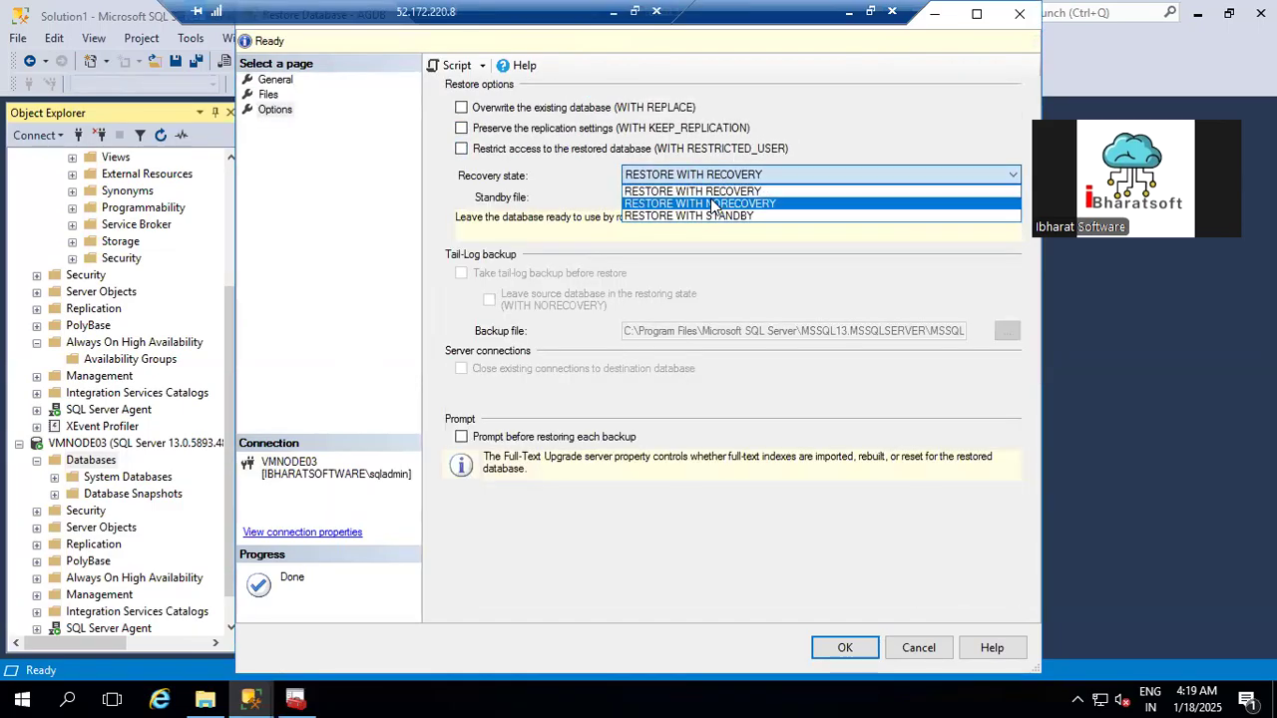
left_click(714, 205)
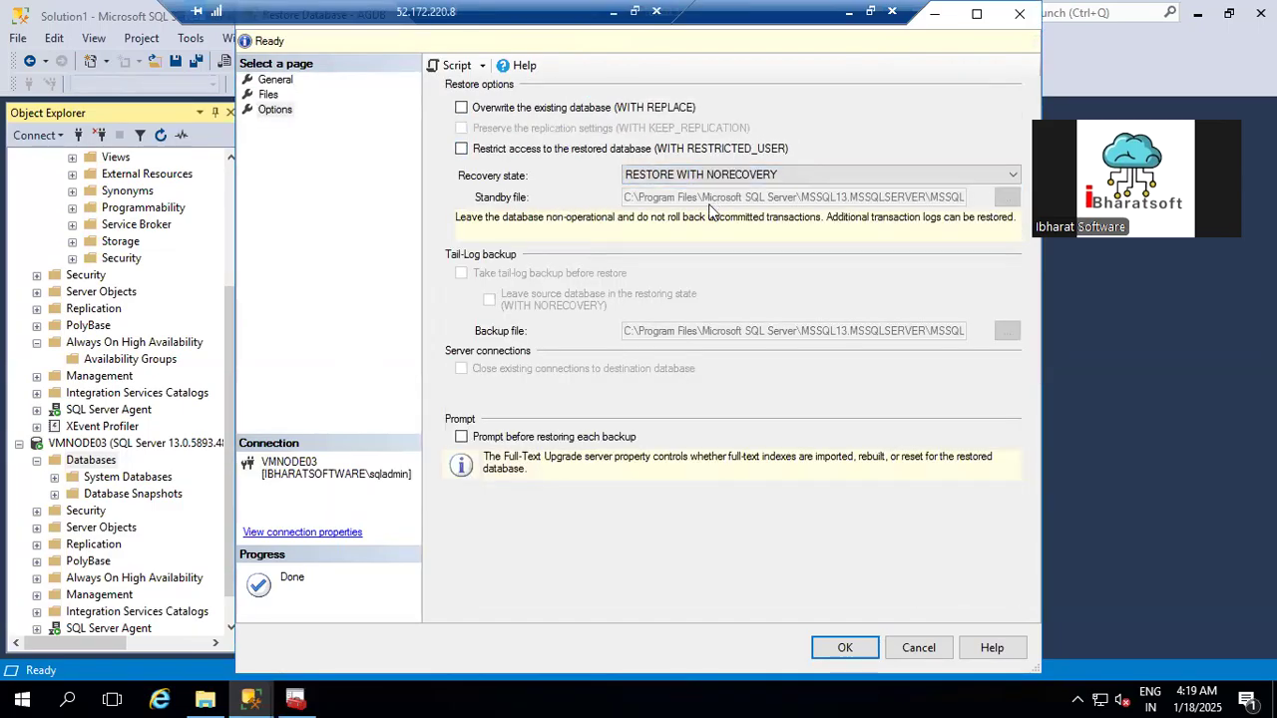
left_click(845, 649)
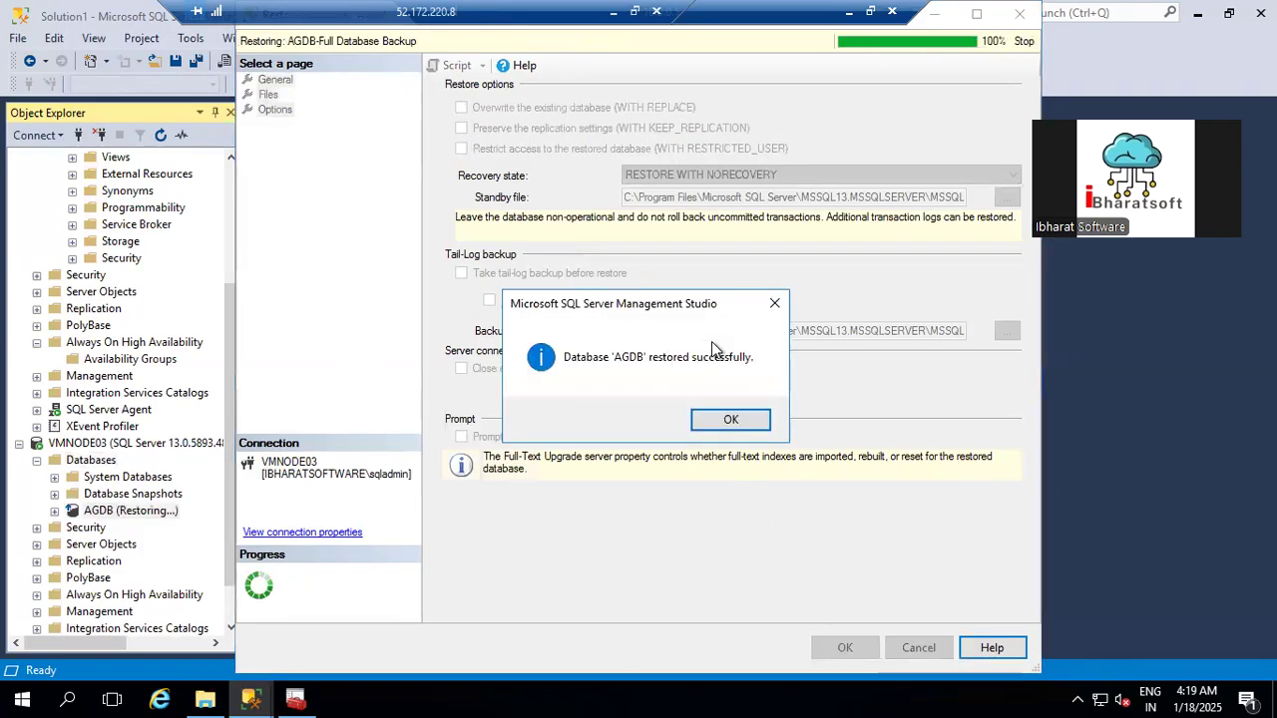
key("Return")
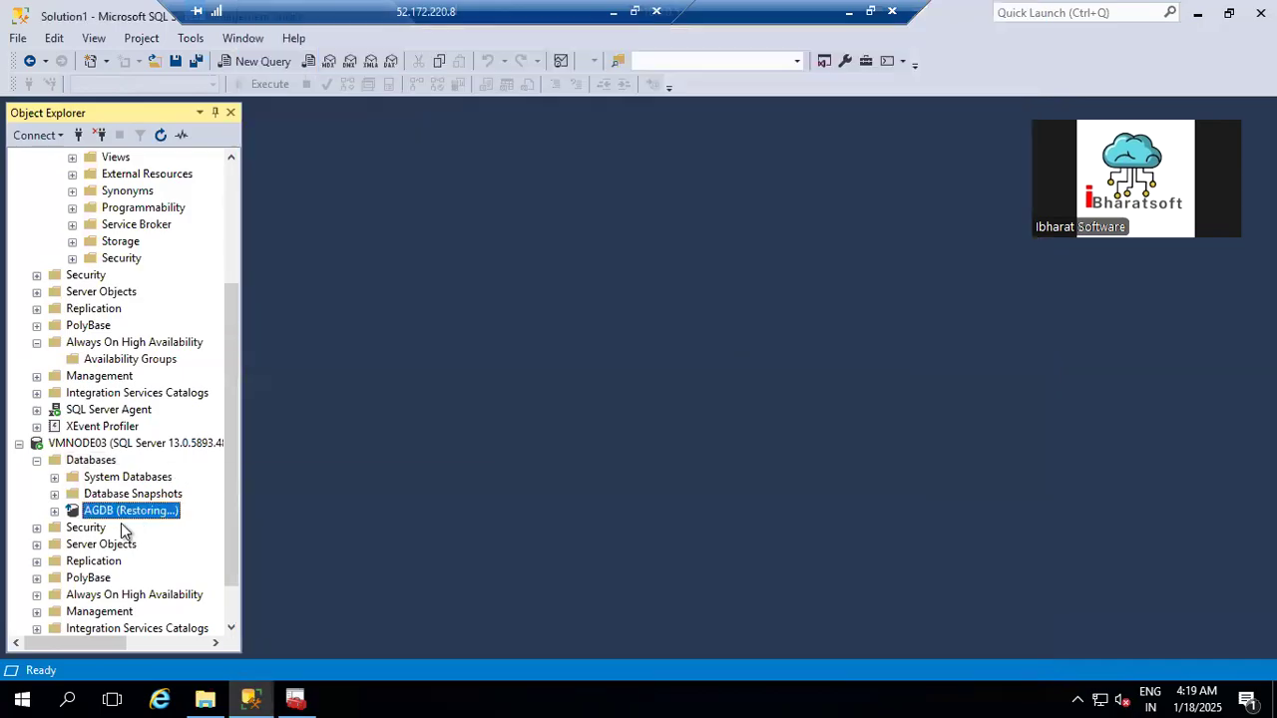
Step: Collapse the AGDB database under VMNODE02 and start the New Availability Group Wizard for that server
left_click_drag(233, 336, 218, 197)
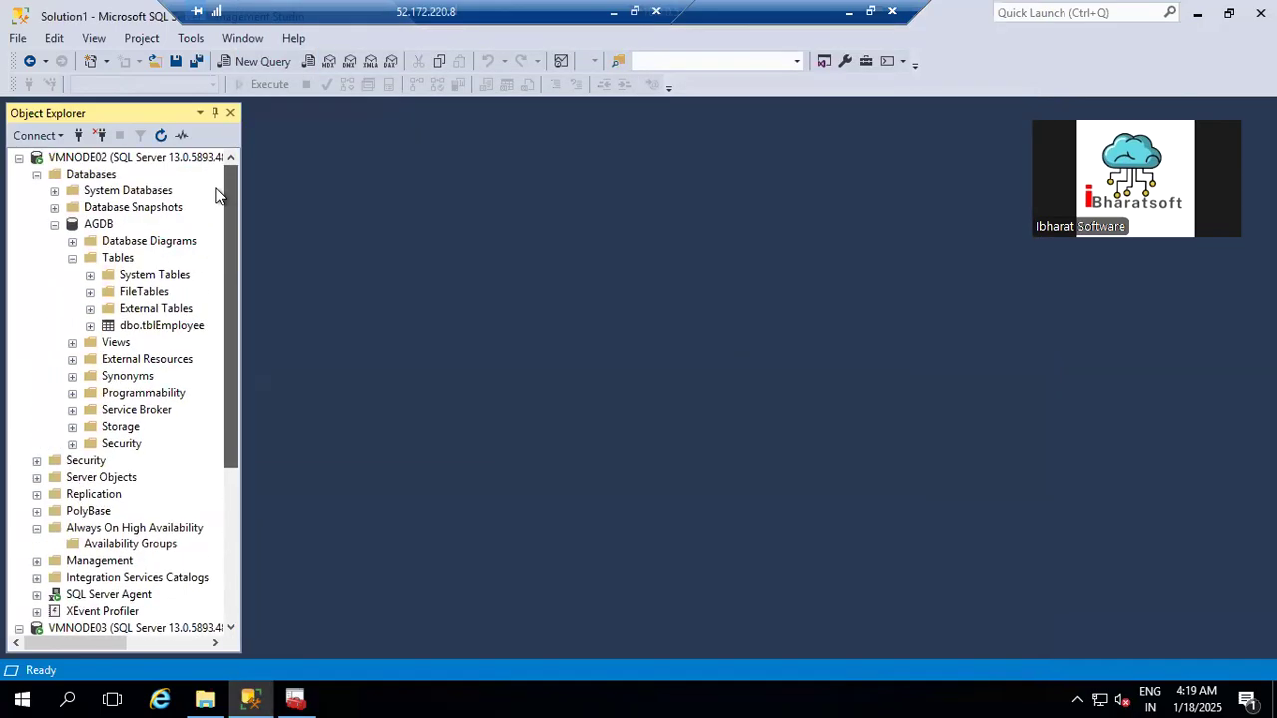
left_click(72, 258)
left_click(54, 224)
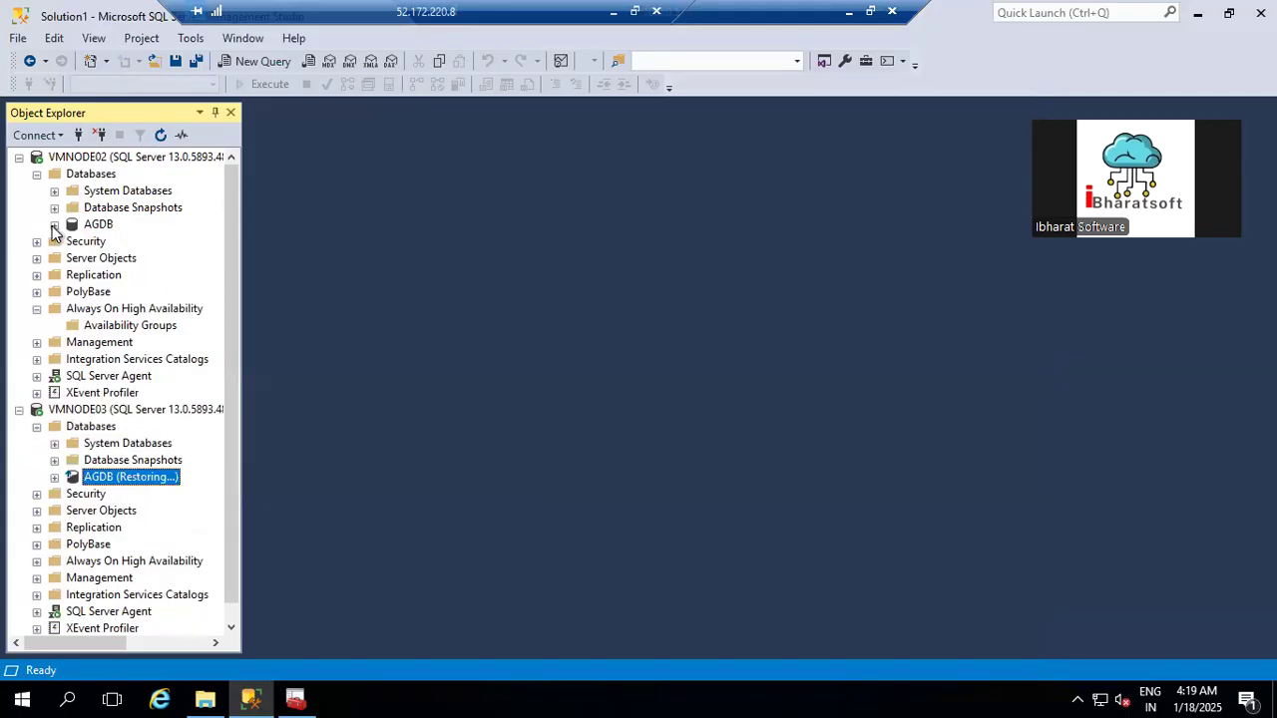
right_click(136, 310)
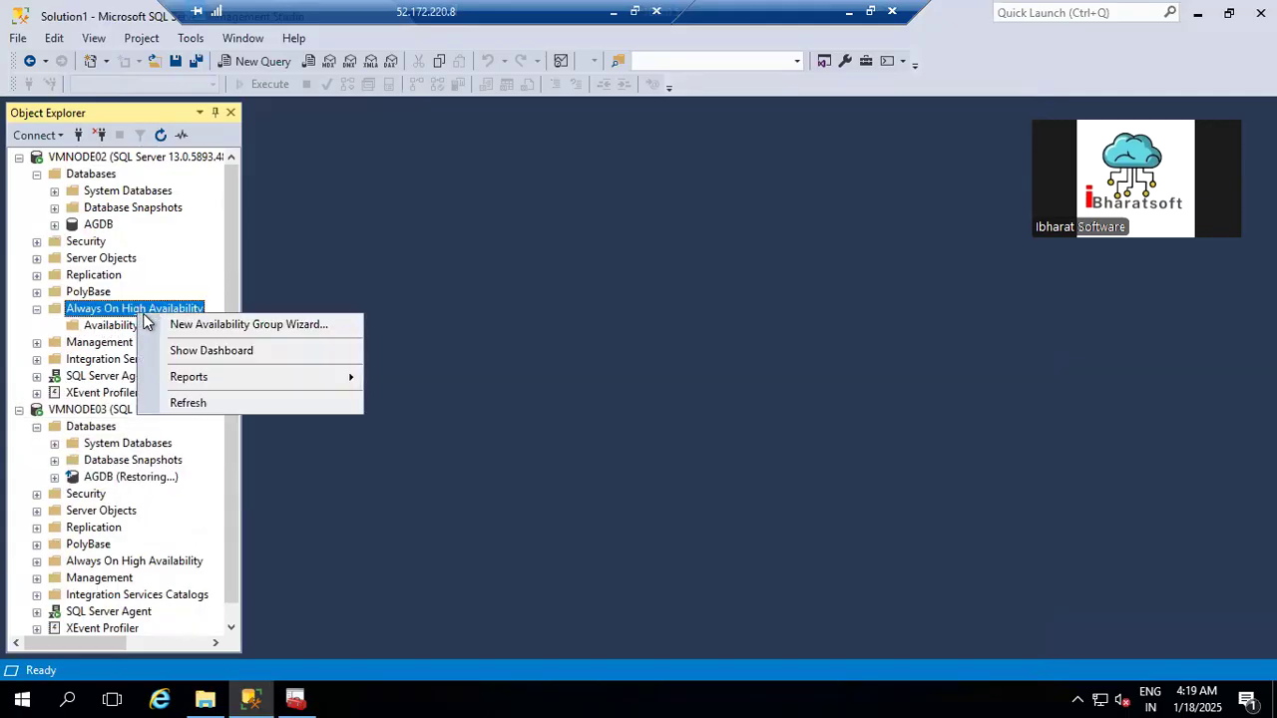
left_click(219, 327)
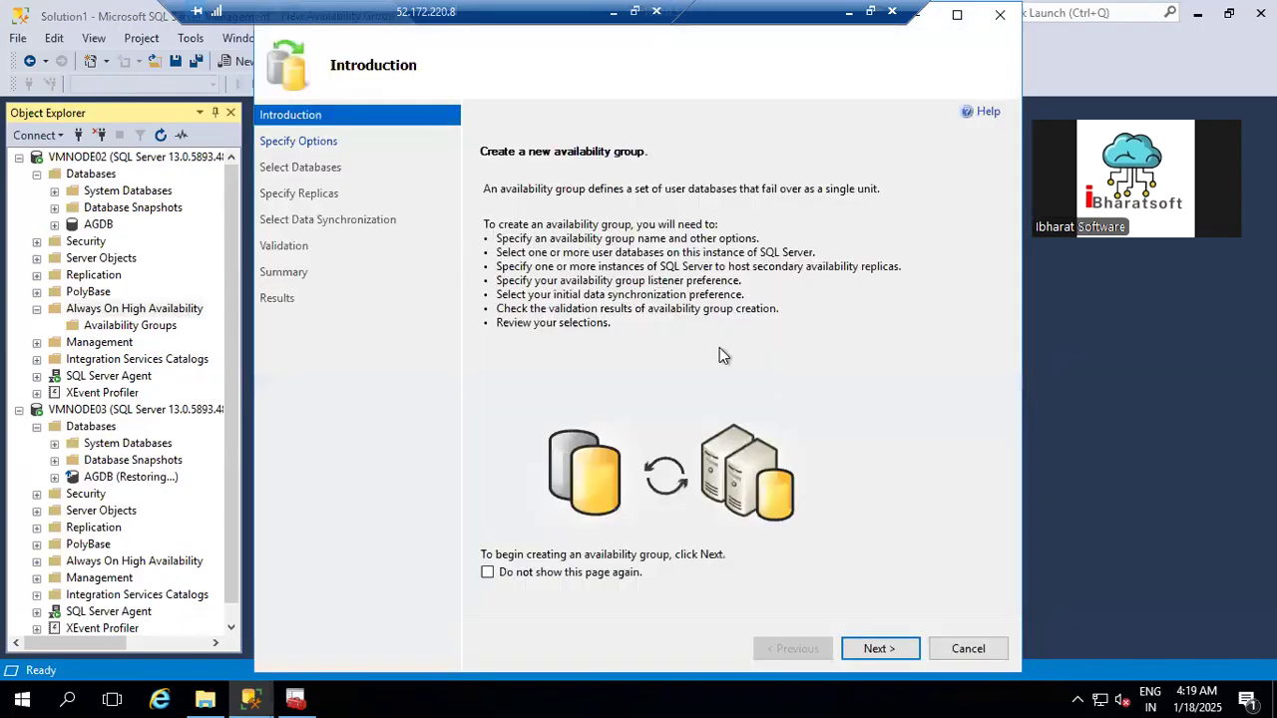
Step: Name the availability group AG001 and include the AGDB database in it
left_click(876, 644)
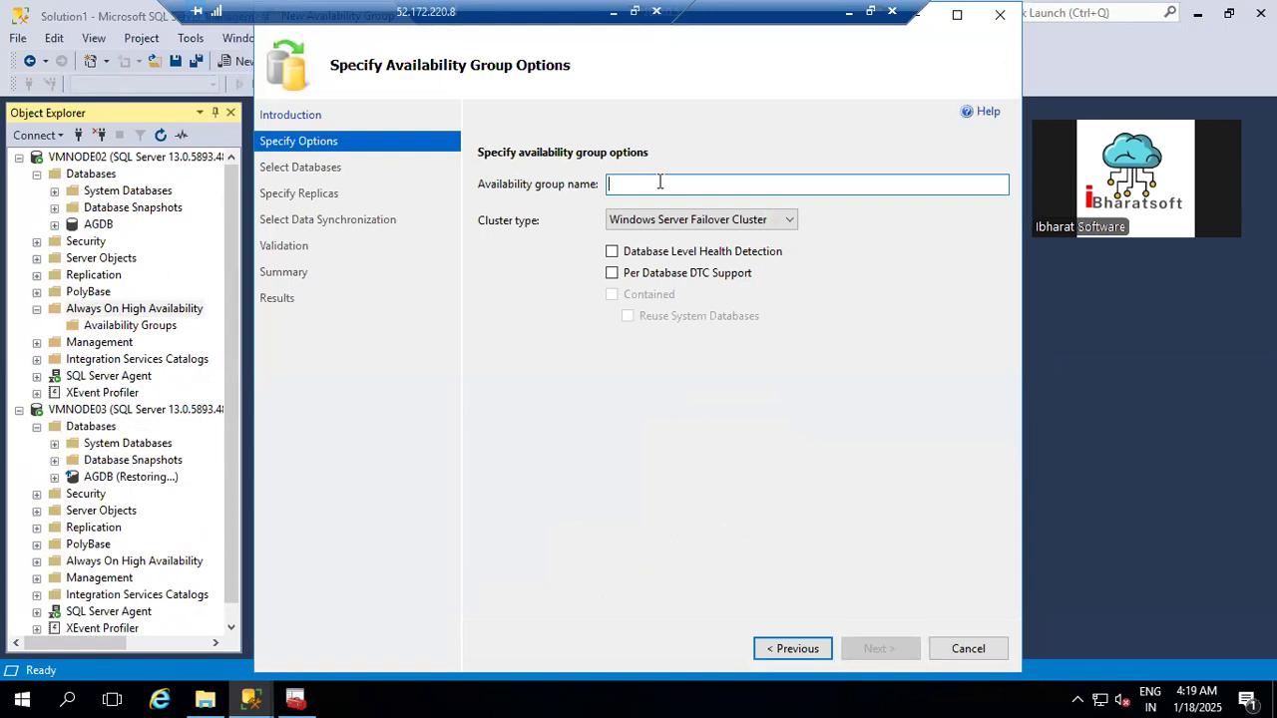
type("AG001")
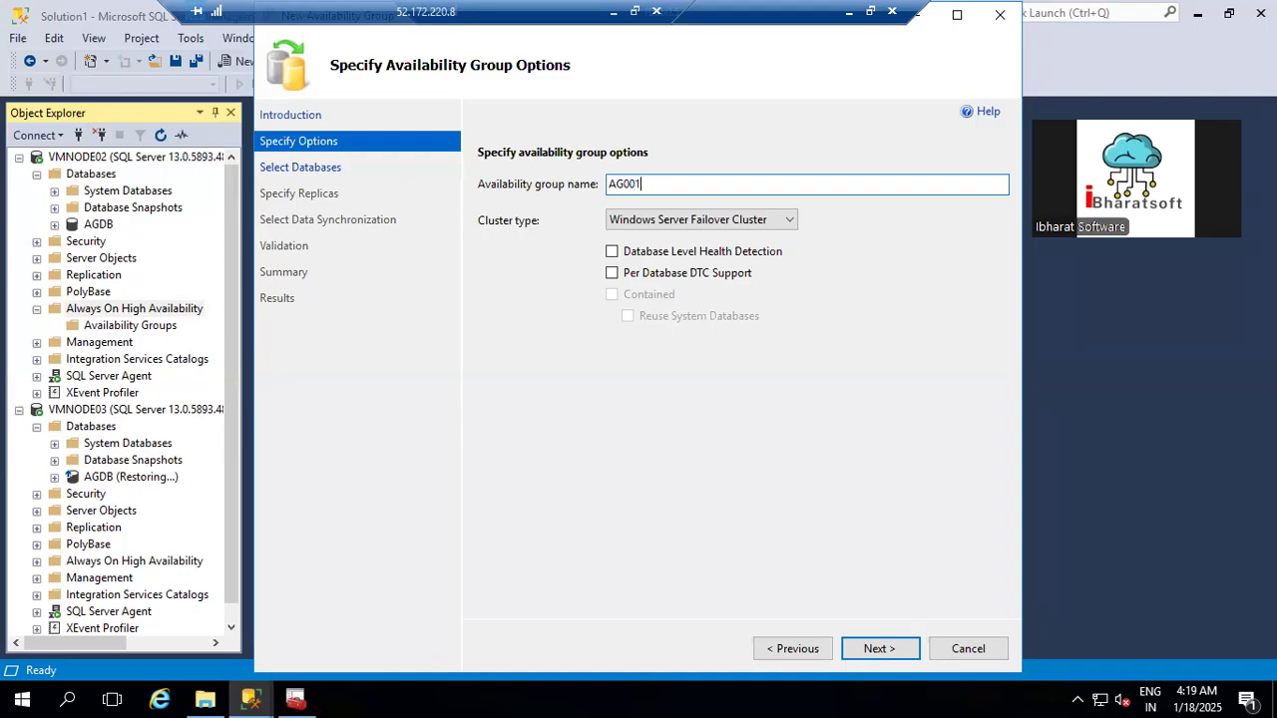
left_click(864, 648)
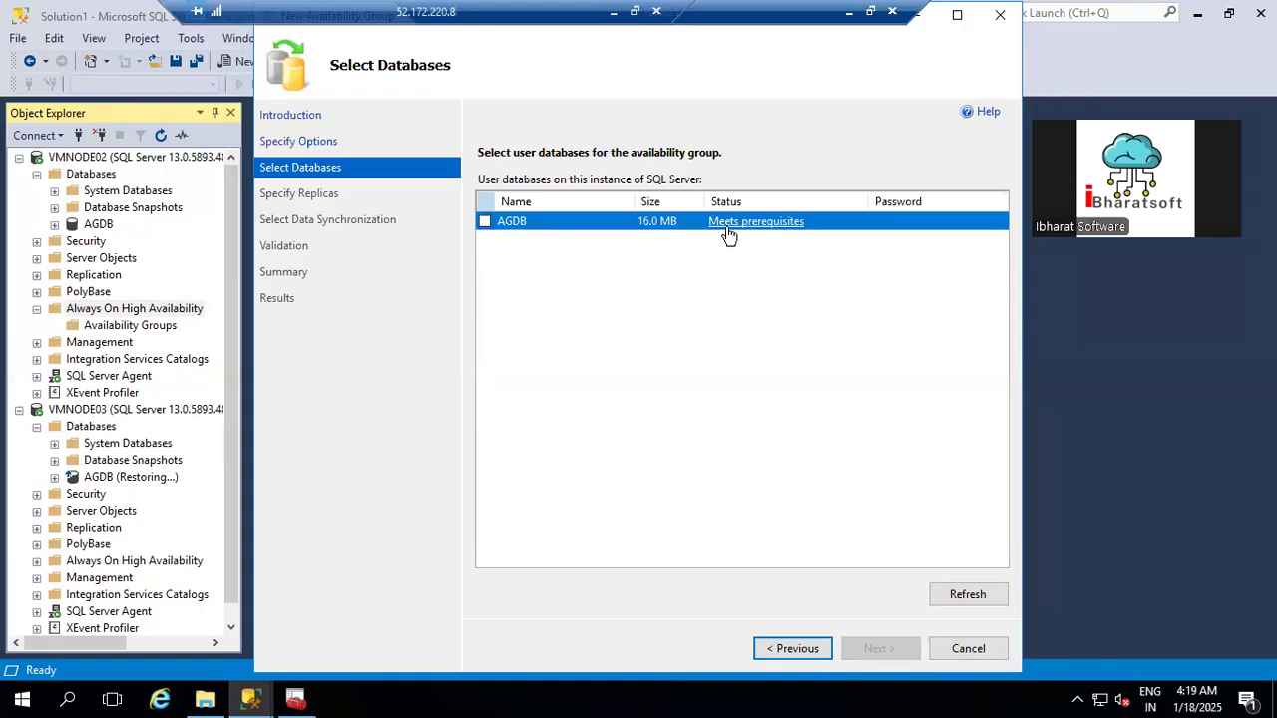
left_click(484, 222)
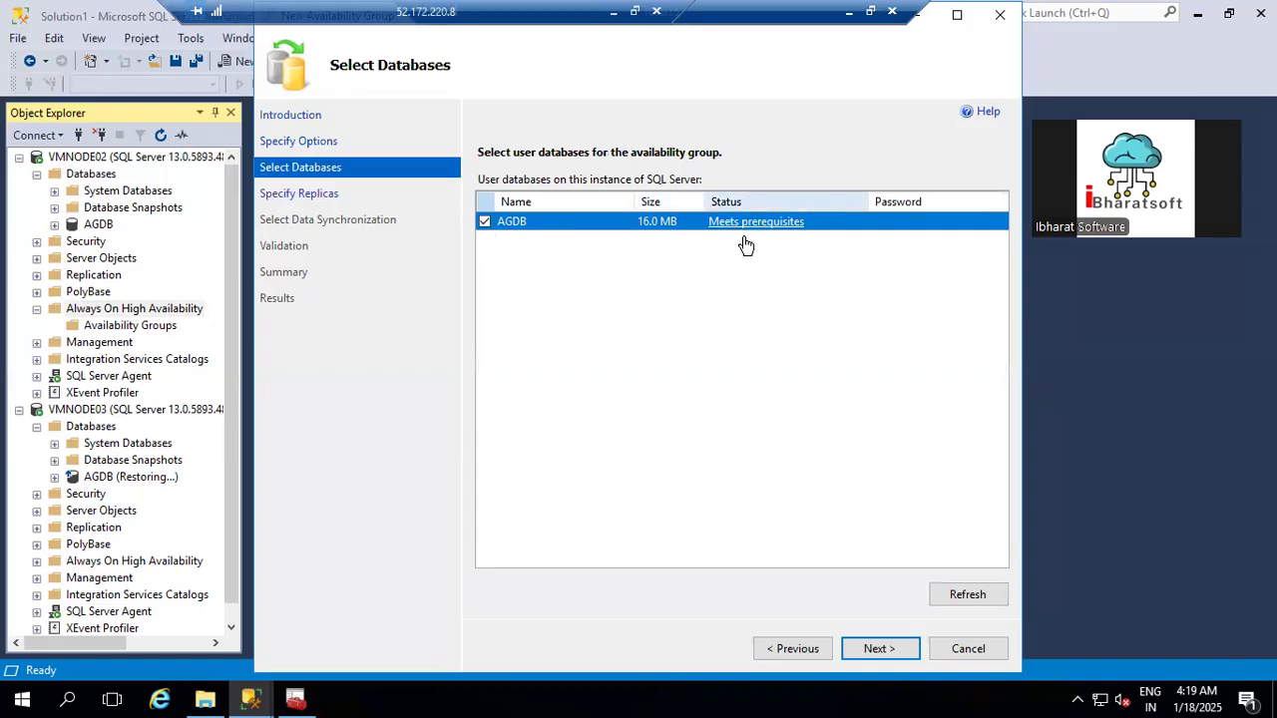
left_click(880, 648)
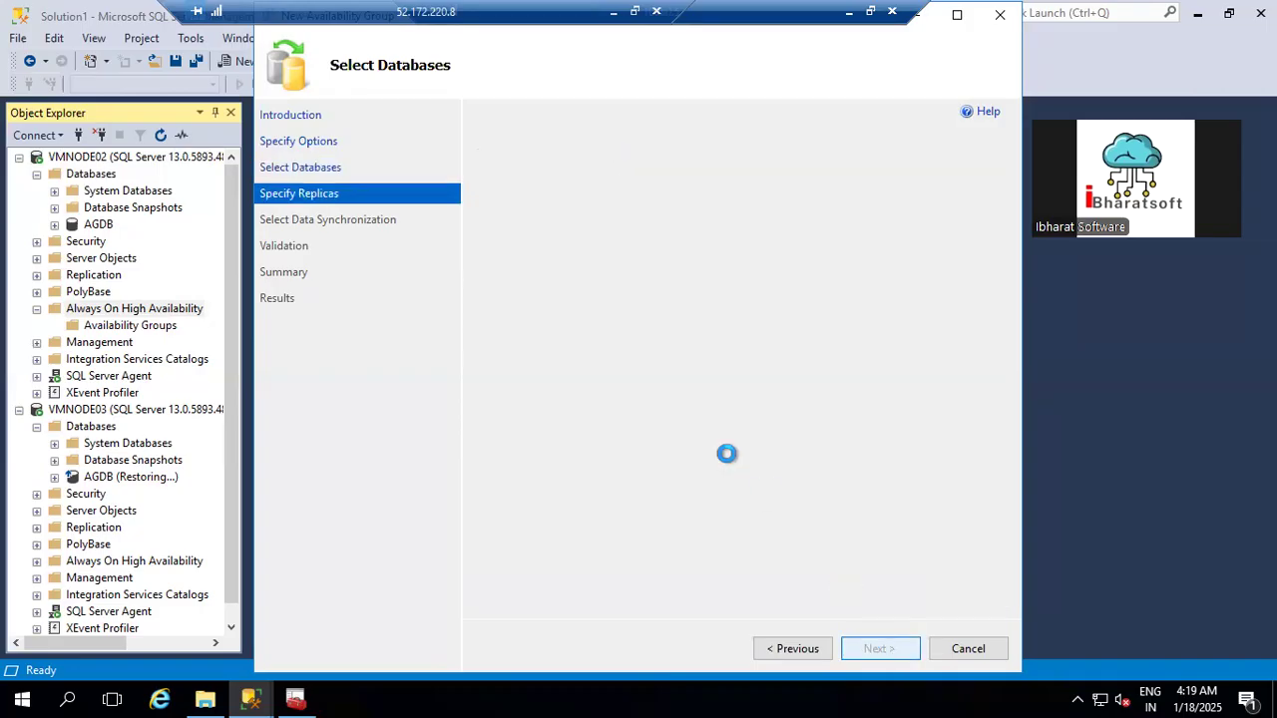
Step: Maximize the wizard and set Readable Secondary to Yes for the VMNODE02 replica
left_click(957, 14)
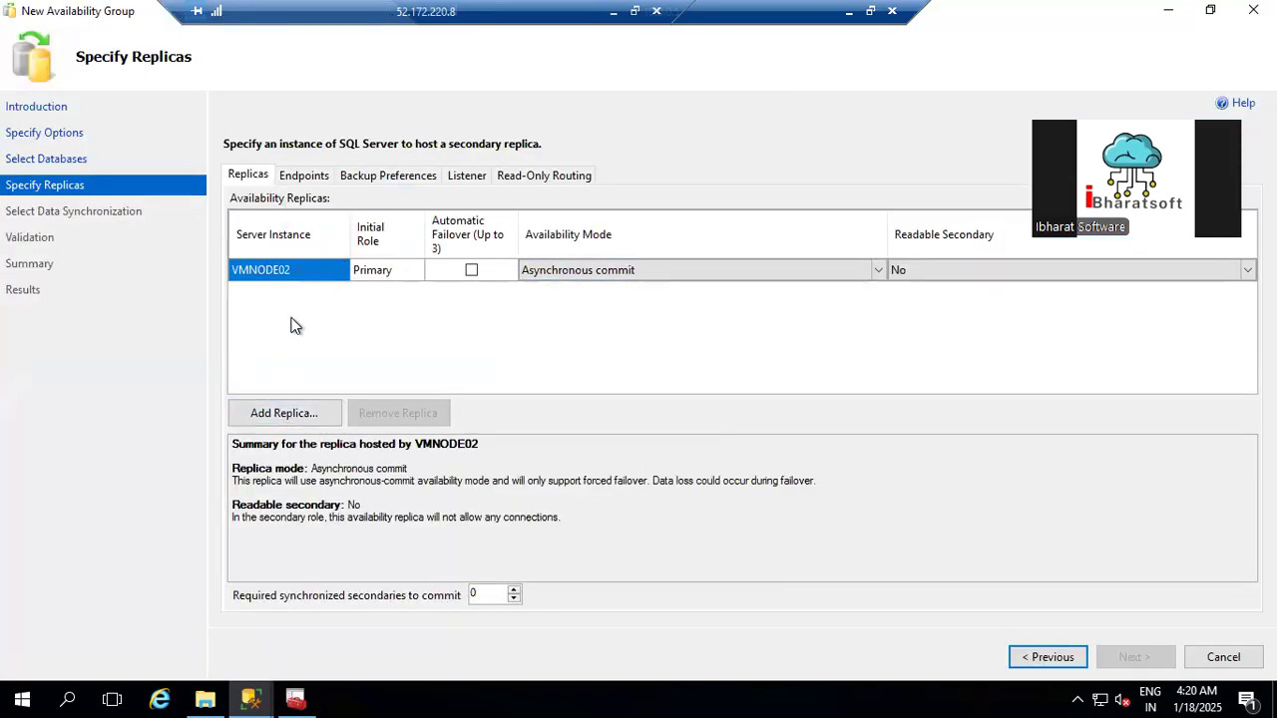
left_click(918, 277)
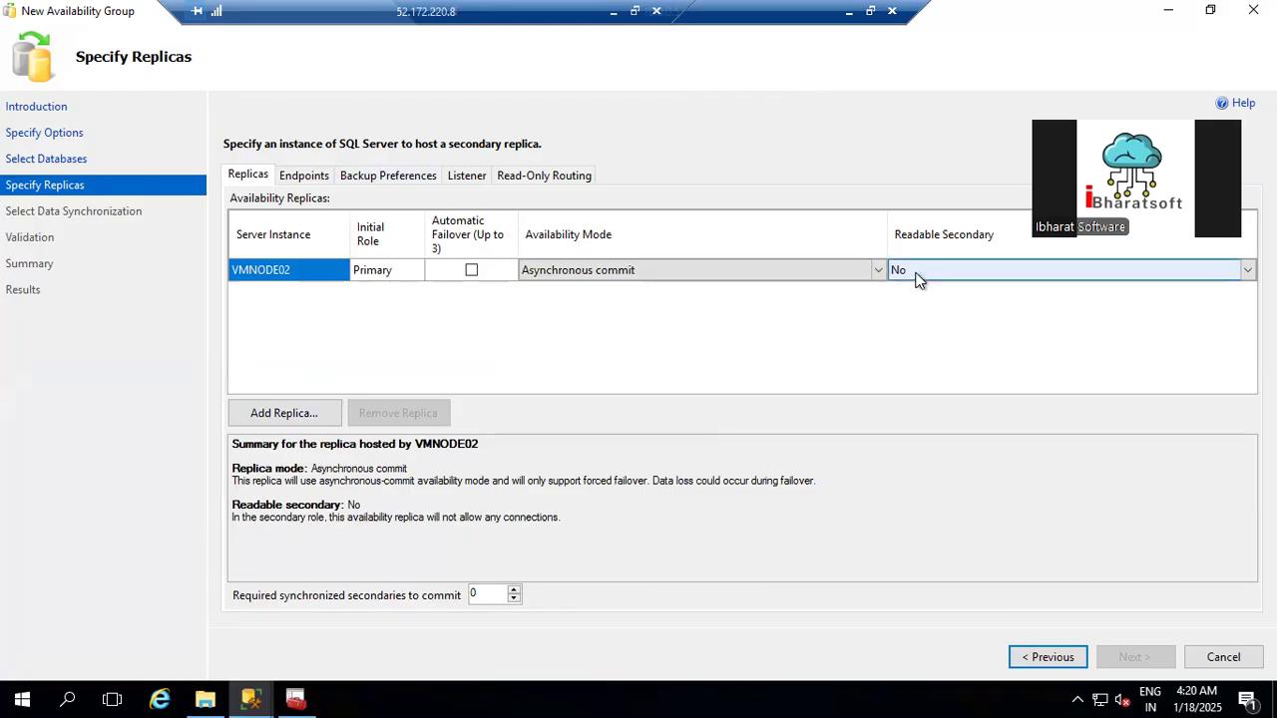
left_click(917, 277)
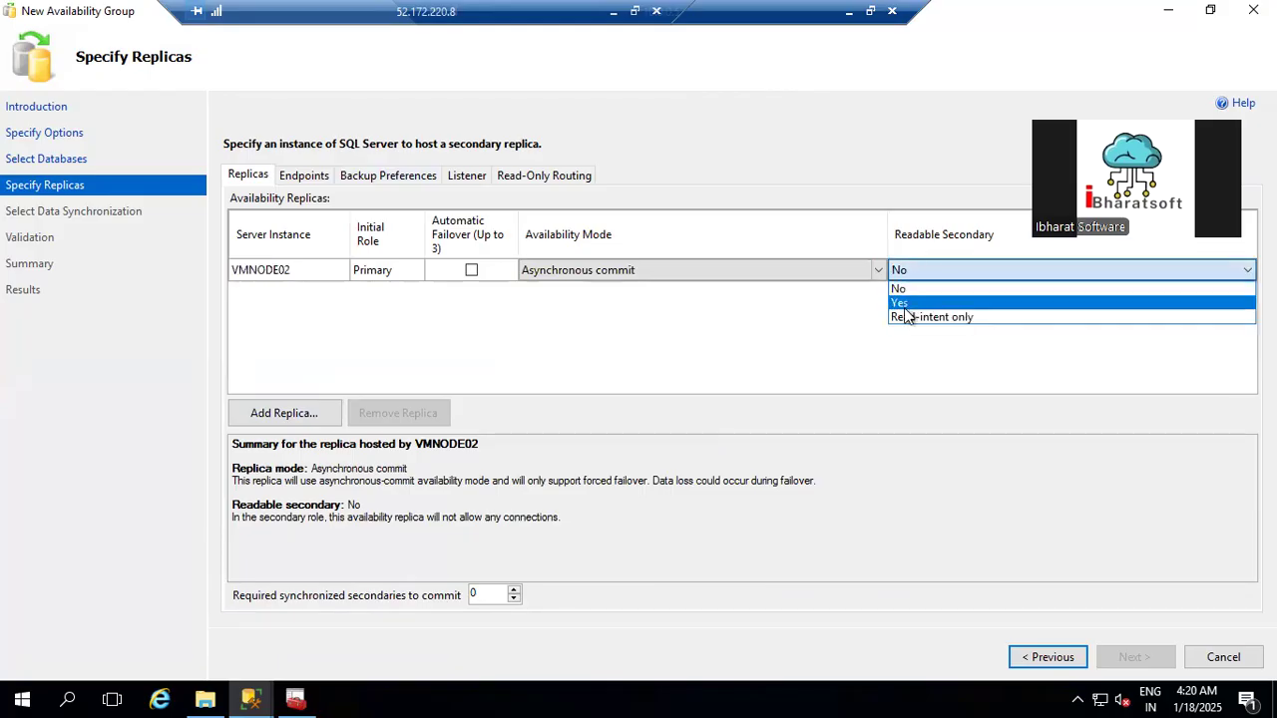
left_click(902, 303)
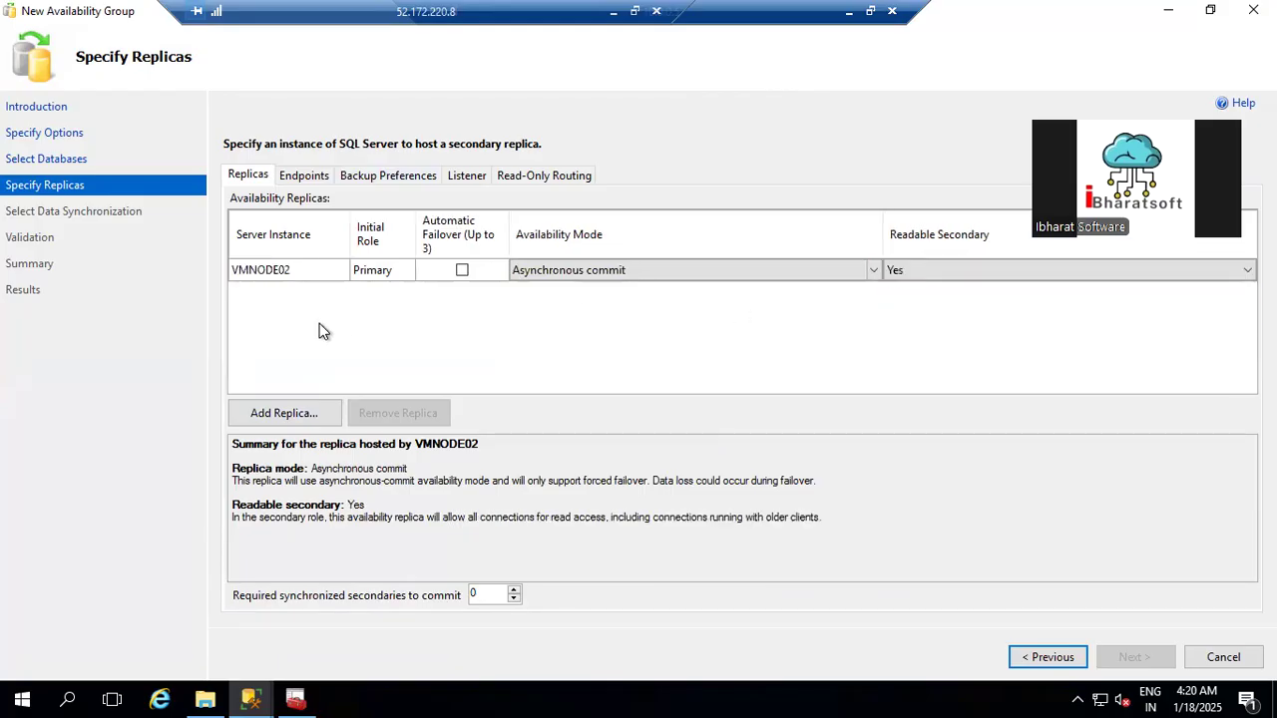
Step: Add VMNODE03 as a secondary replica and set its Readable Secondary option to Yes
left_click(288, 407)
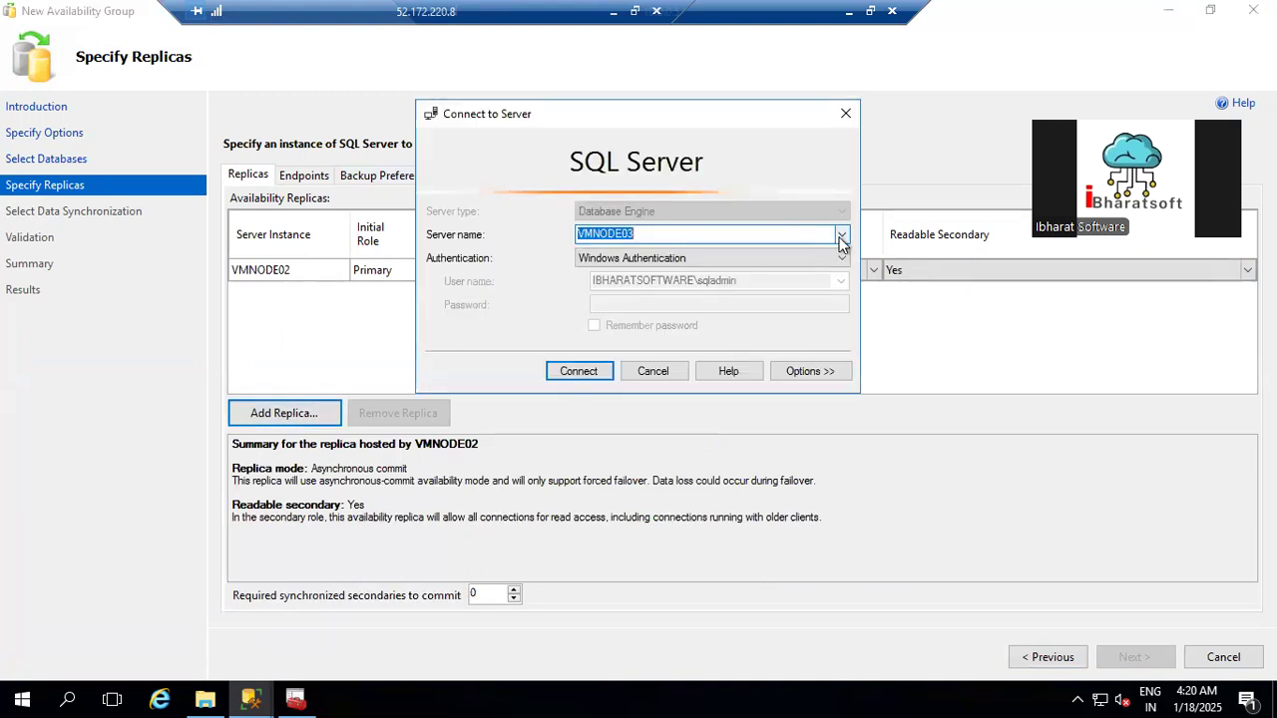
left_click(841, 237)
left_click(841, 244)
key("Return")
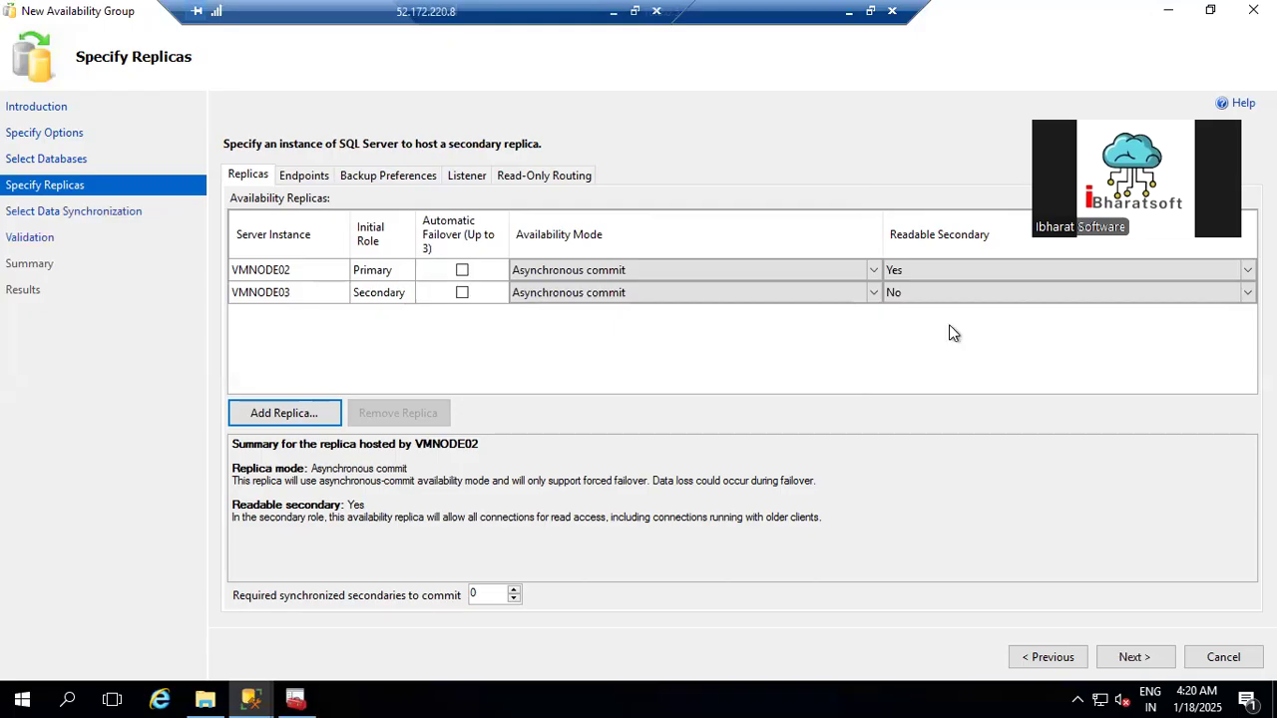
left_click(927, 292)
left_click(927, 291)
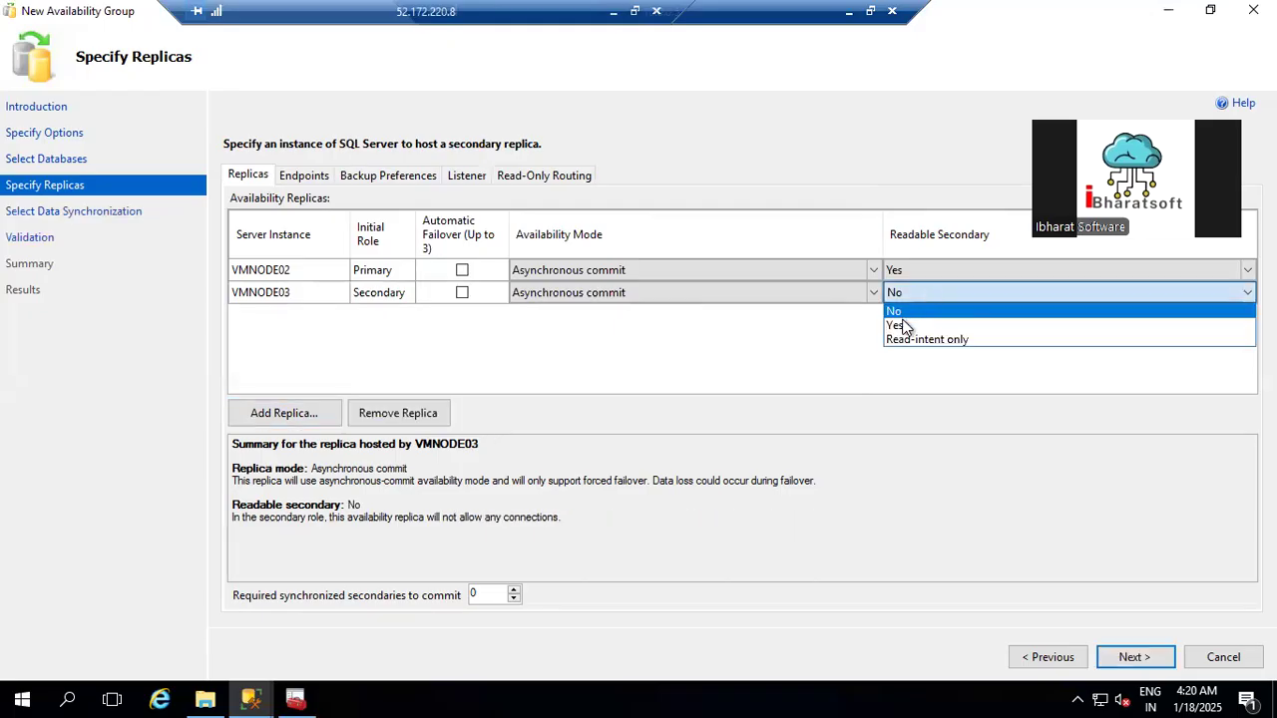
left_click(896, 326)
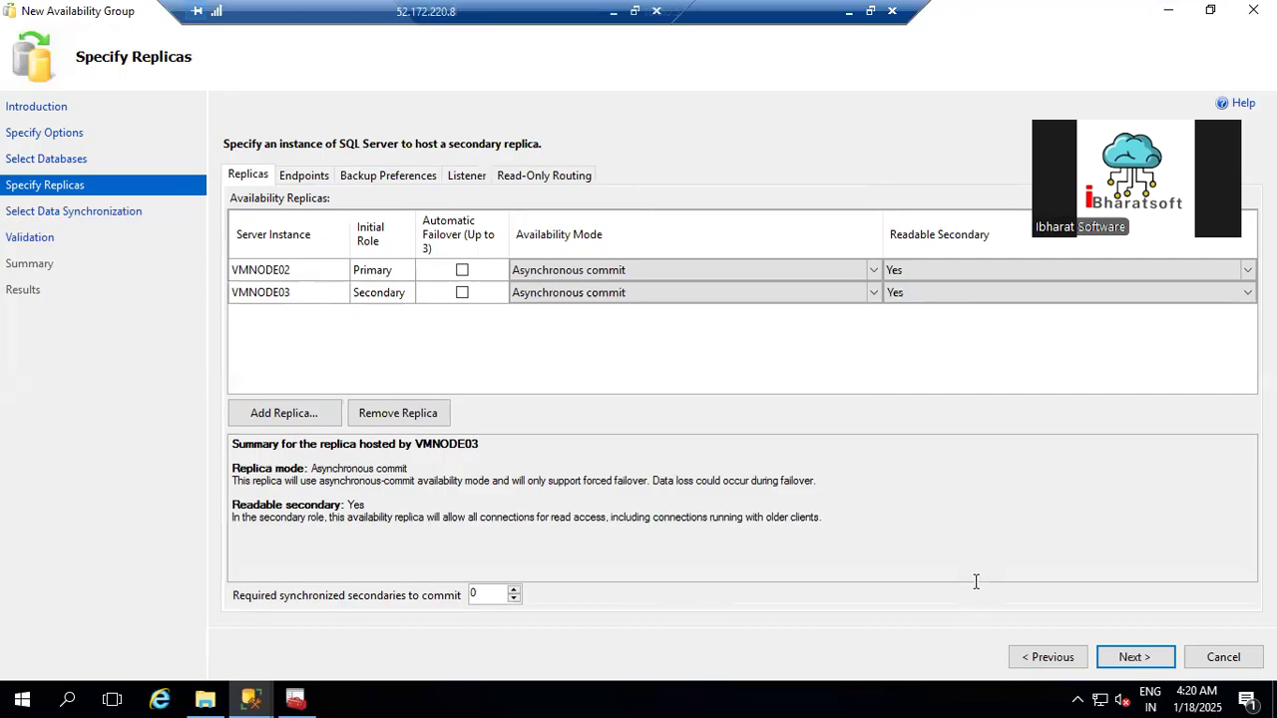
Step: Keep Join only as the data synchronization preference, run the wizard to create the availability group, and close it
left_click(1133, 658)
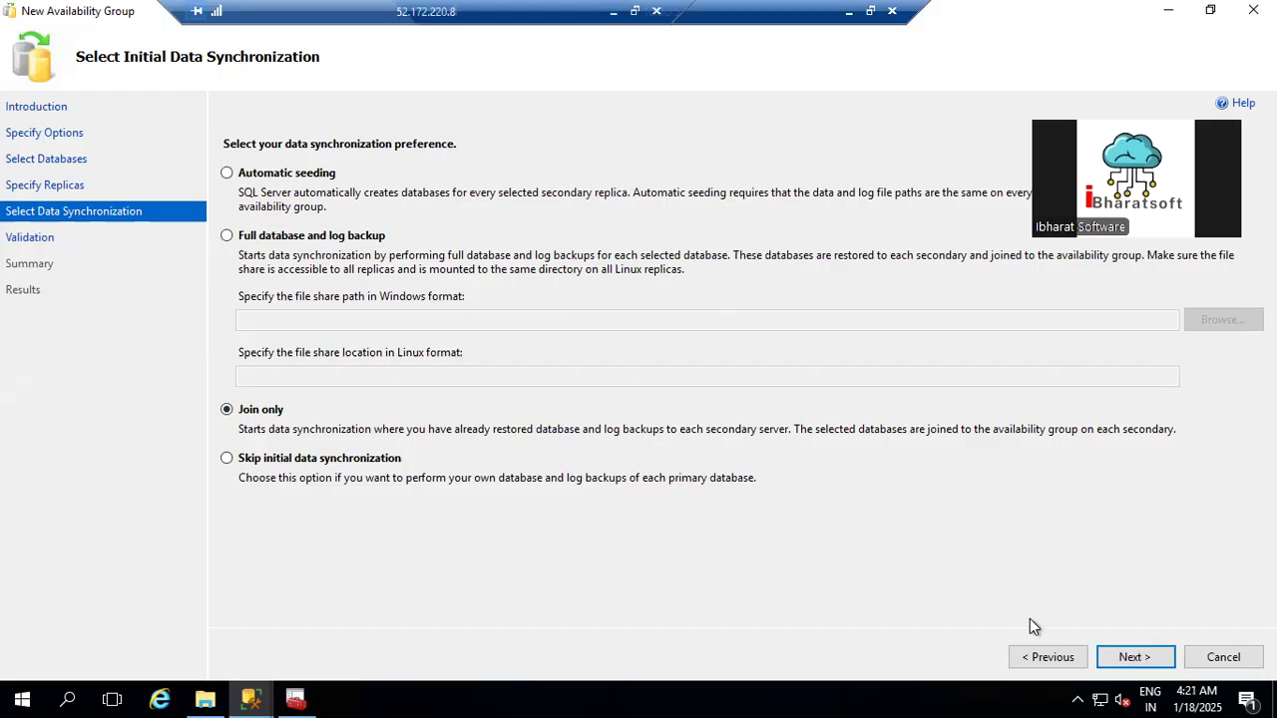
left_click(1125, 657)
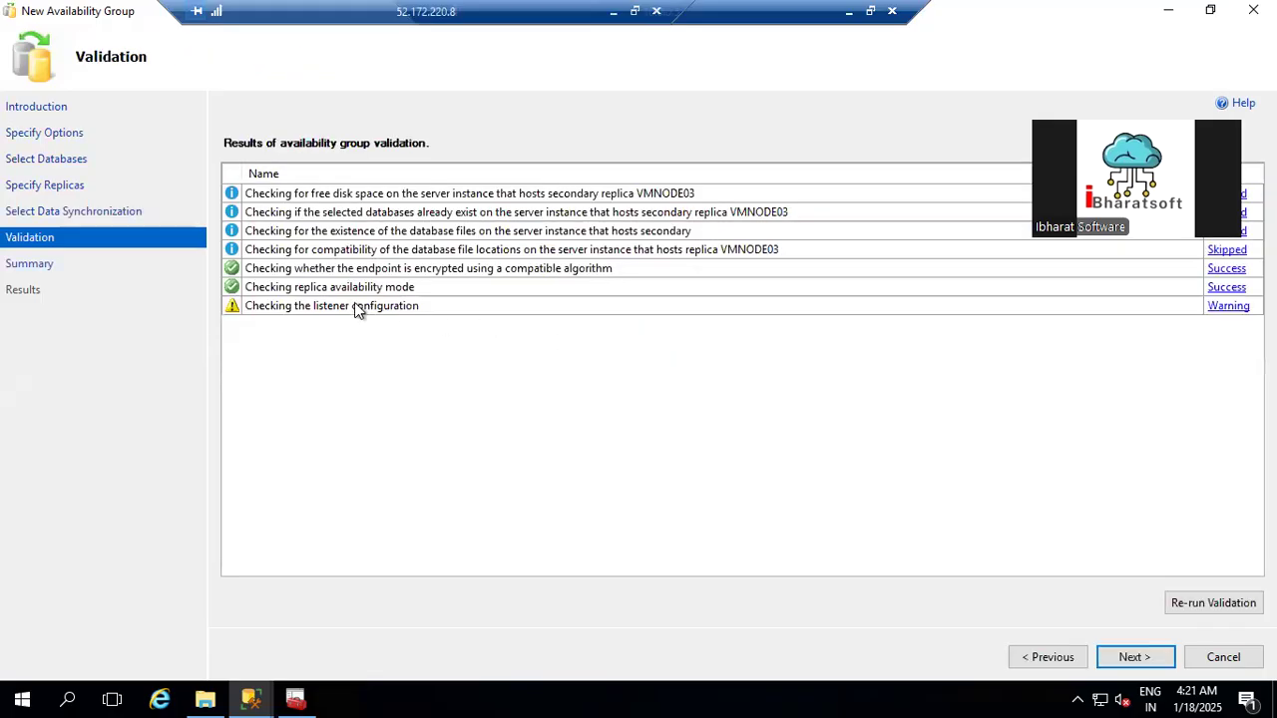
left_click(1127, 659)
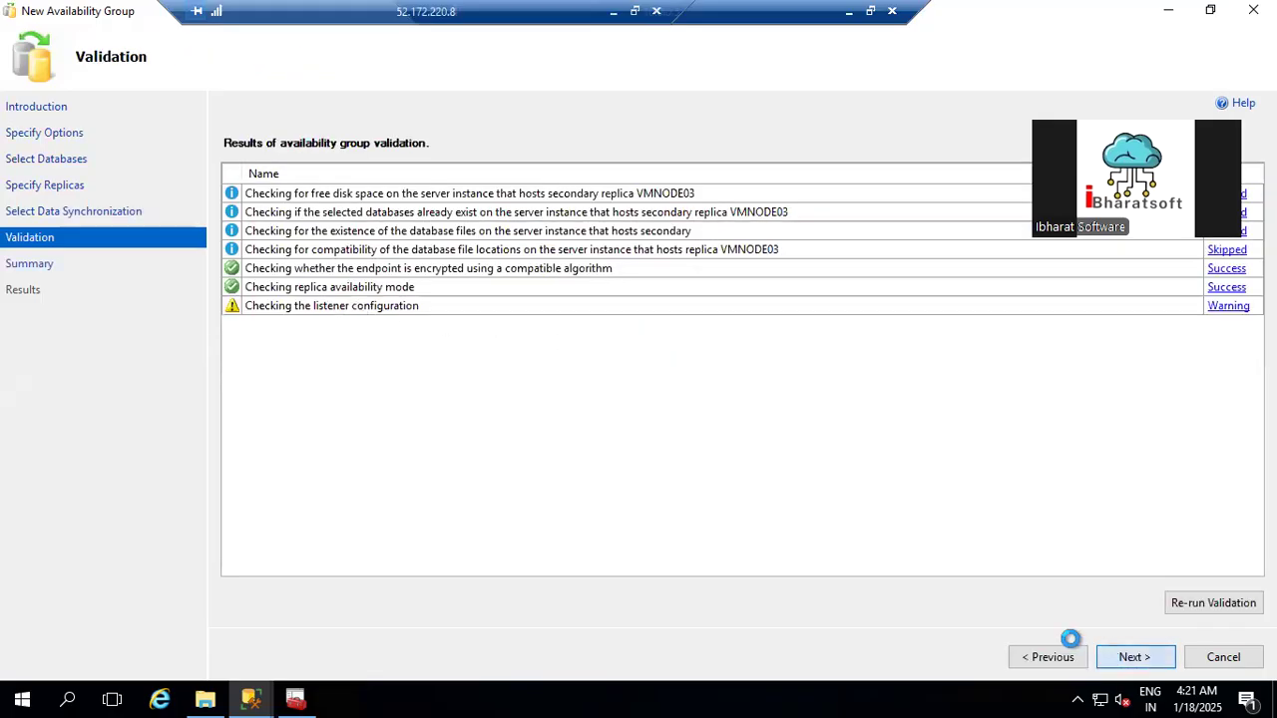
left_click(1133, 657)
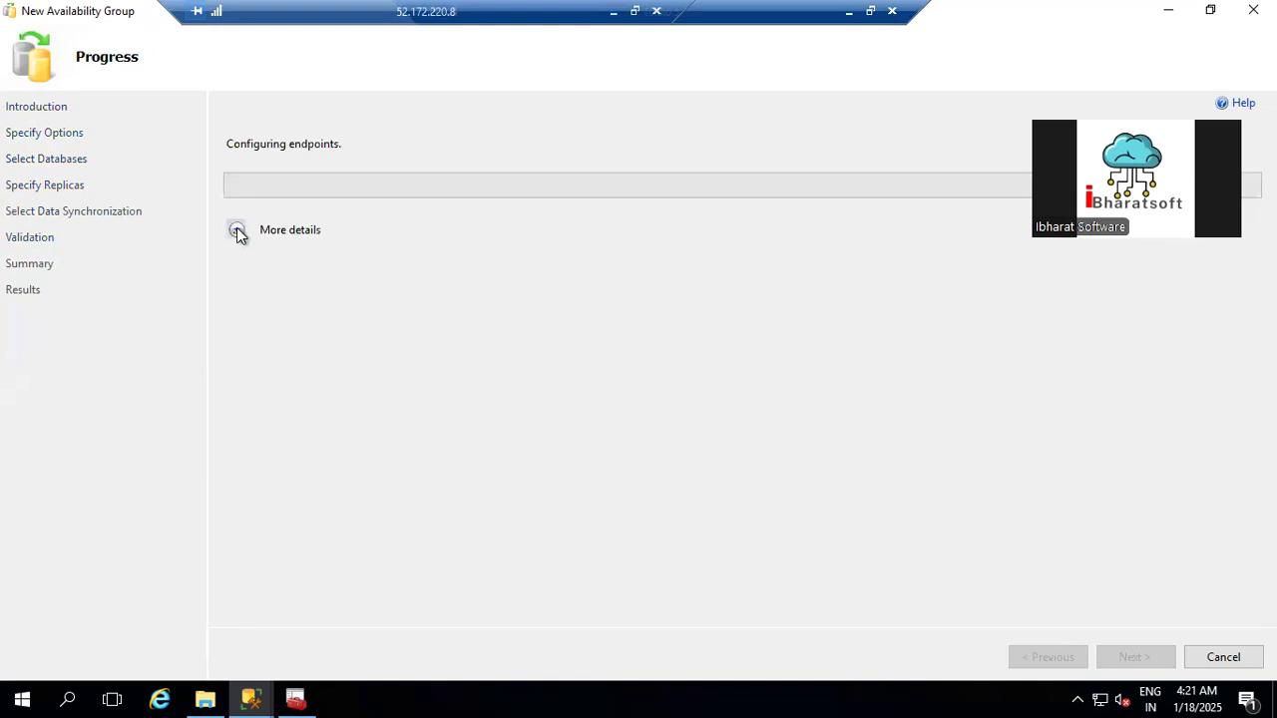
left_click(238, 230)
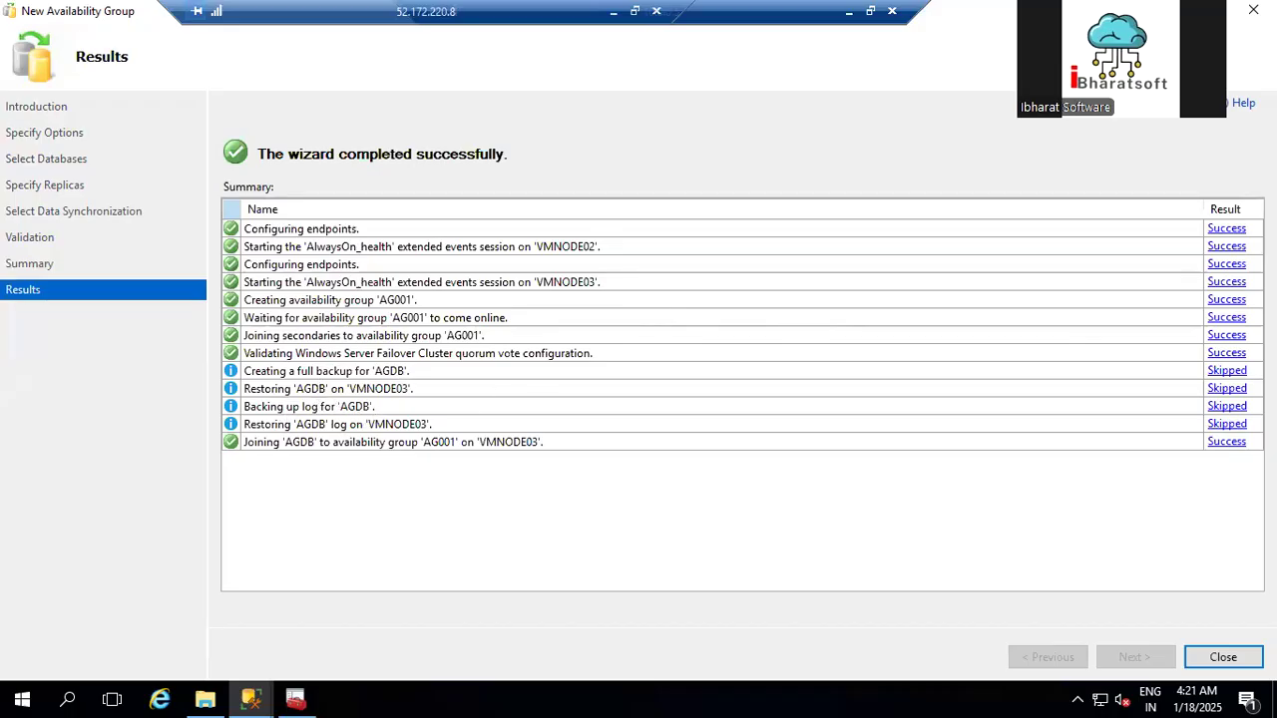
left_click(1219, 658)
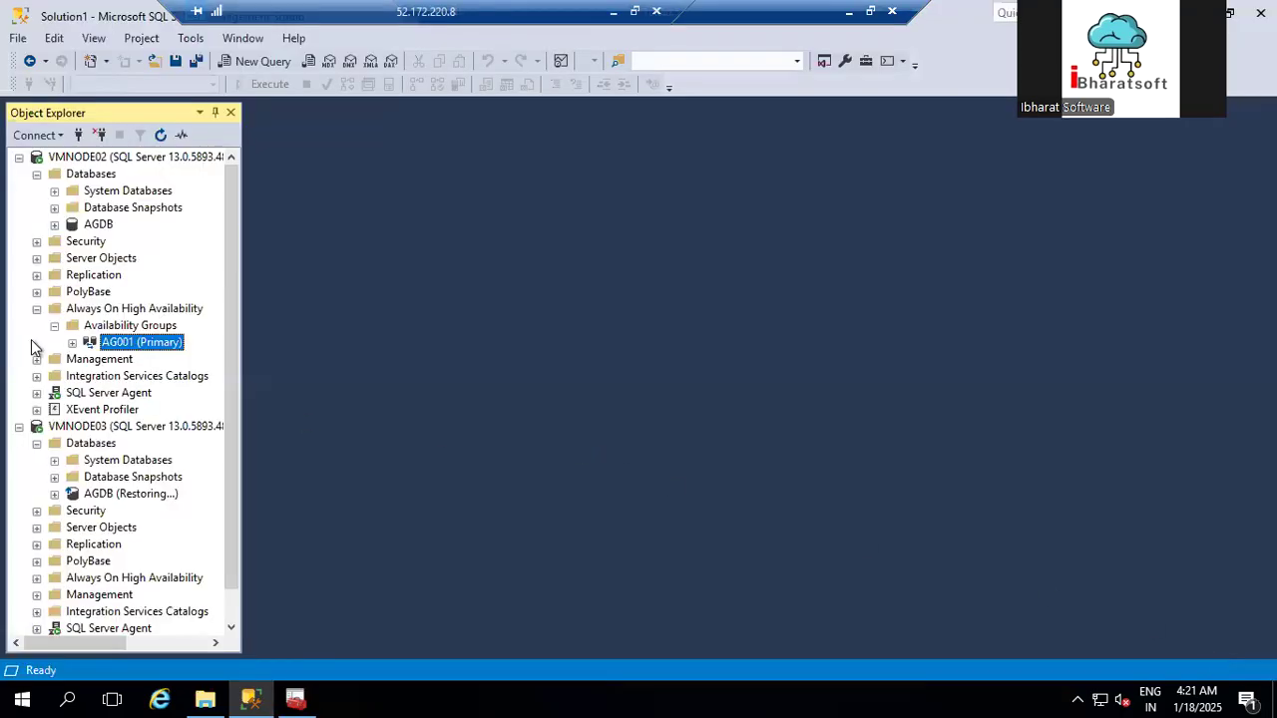
Step: Widen Object Explorer and expand the availability replicas of AG001 under VMNODE02
left_click_drag(241, 252, 673, 266)
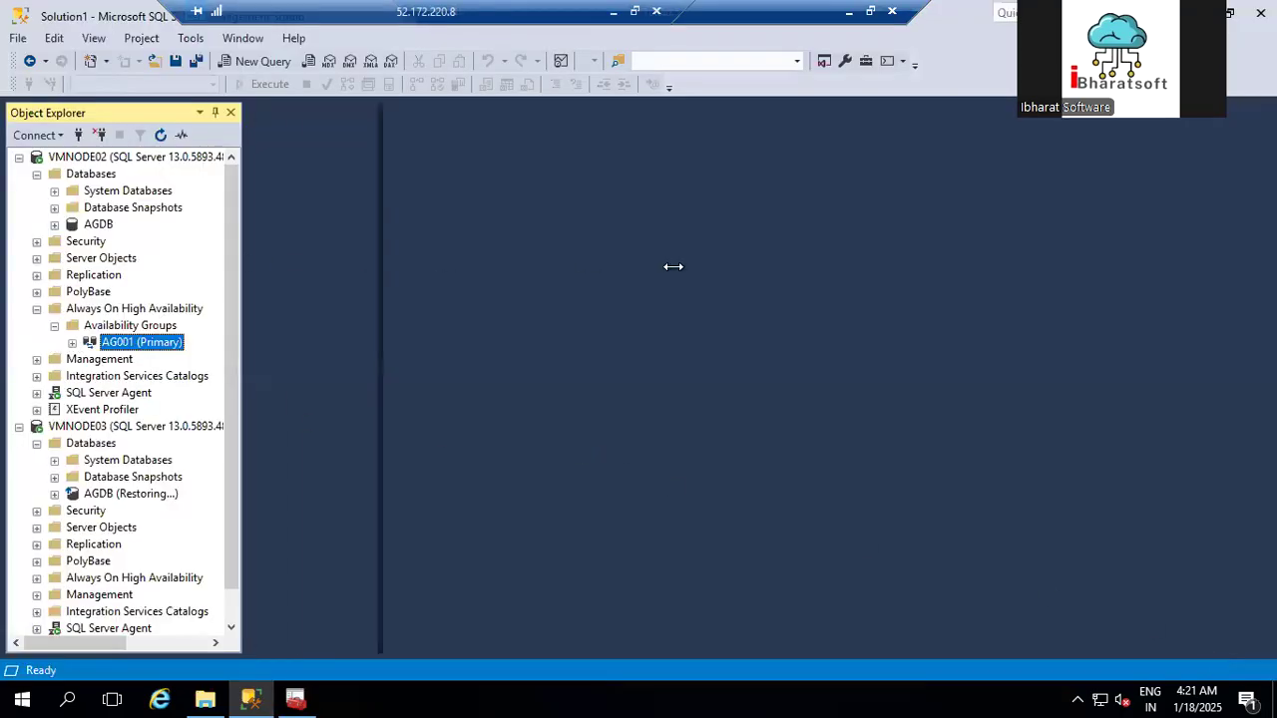
left_click(72, 342)
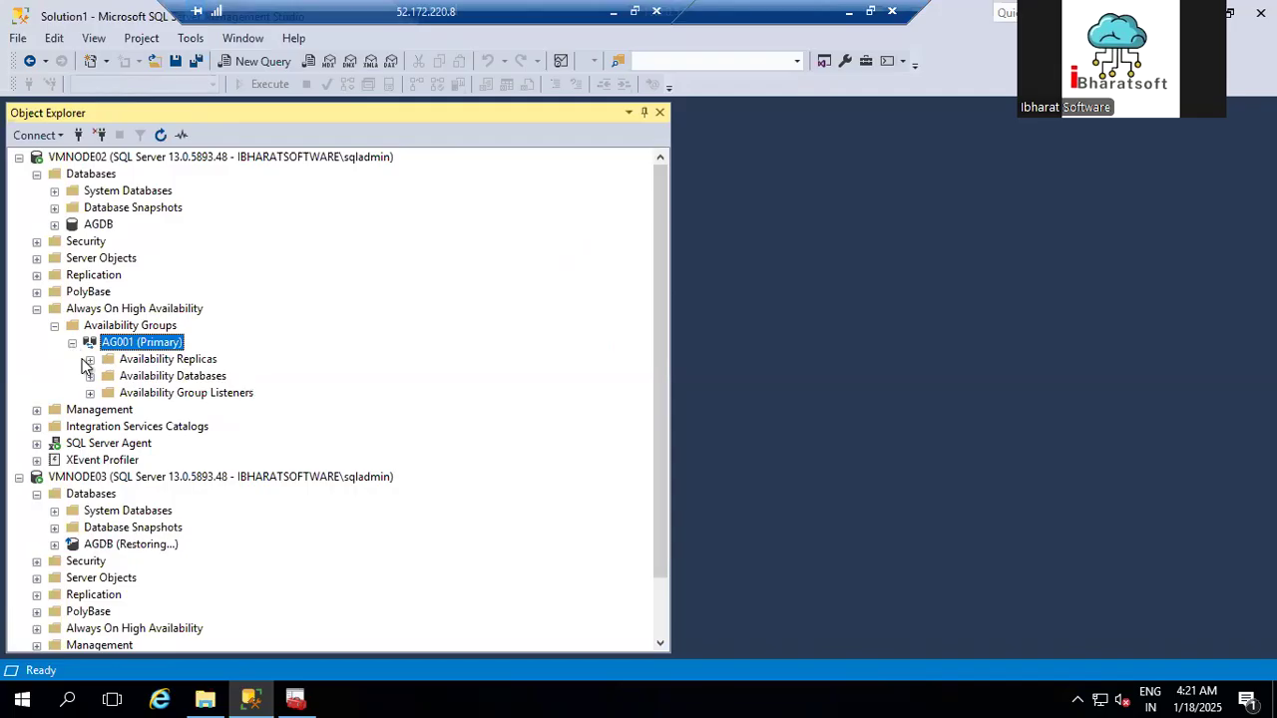
left_click(90, 359)
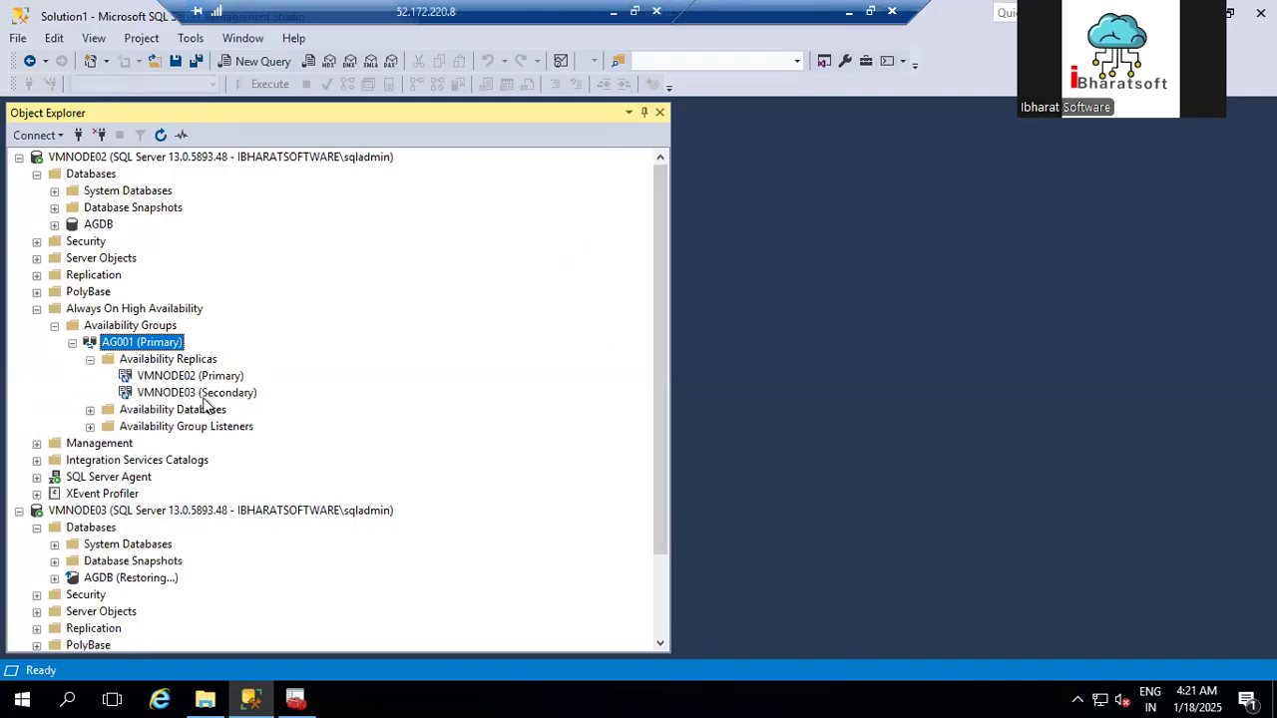
Step: Disconnect both VMNODE02 and VMNODE03 from Object Explorer
left_click(137, 160)
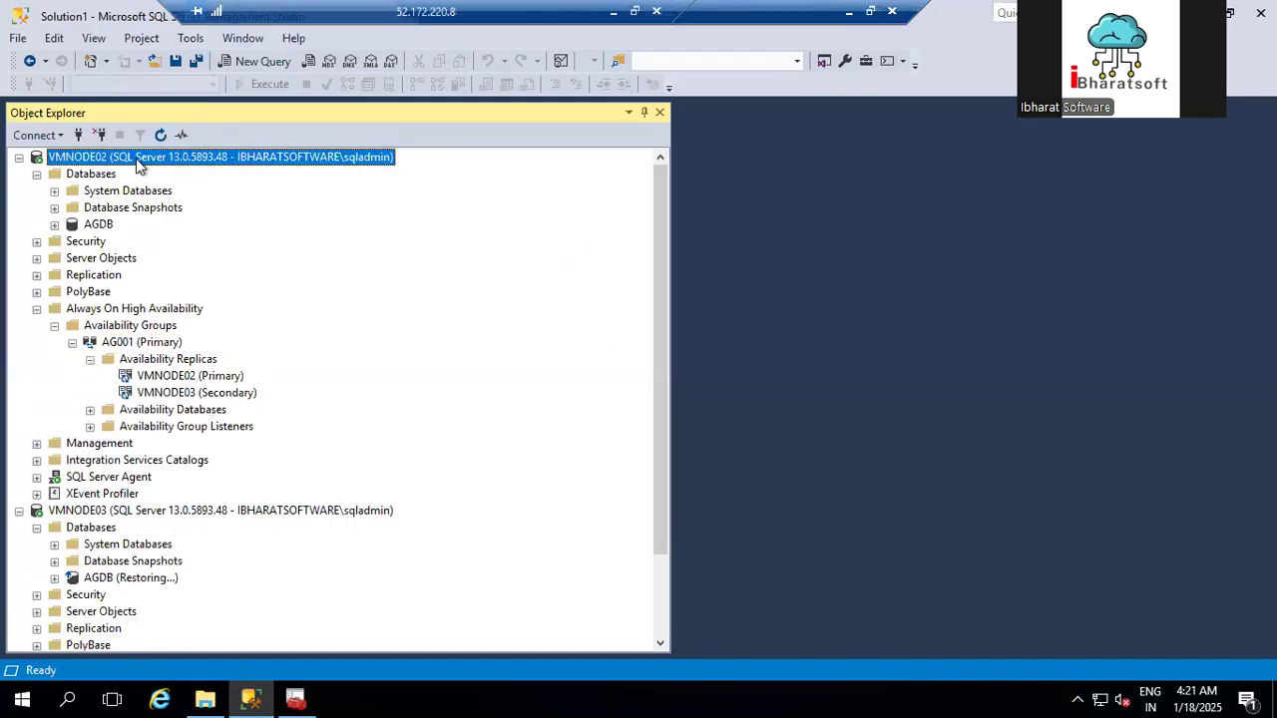
right_click(147, 162)
left_click(194, 190)
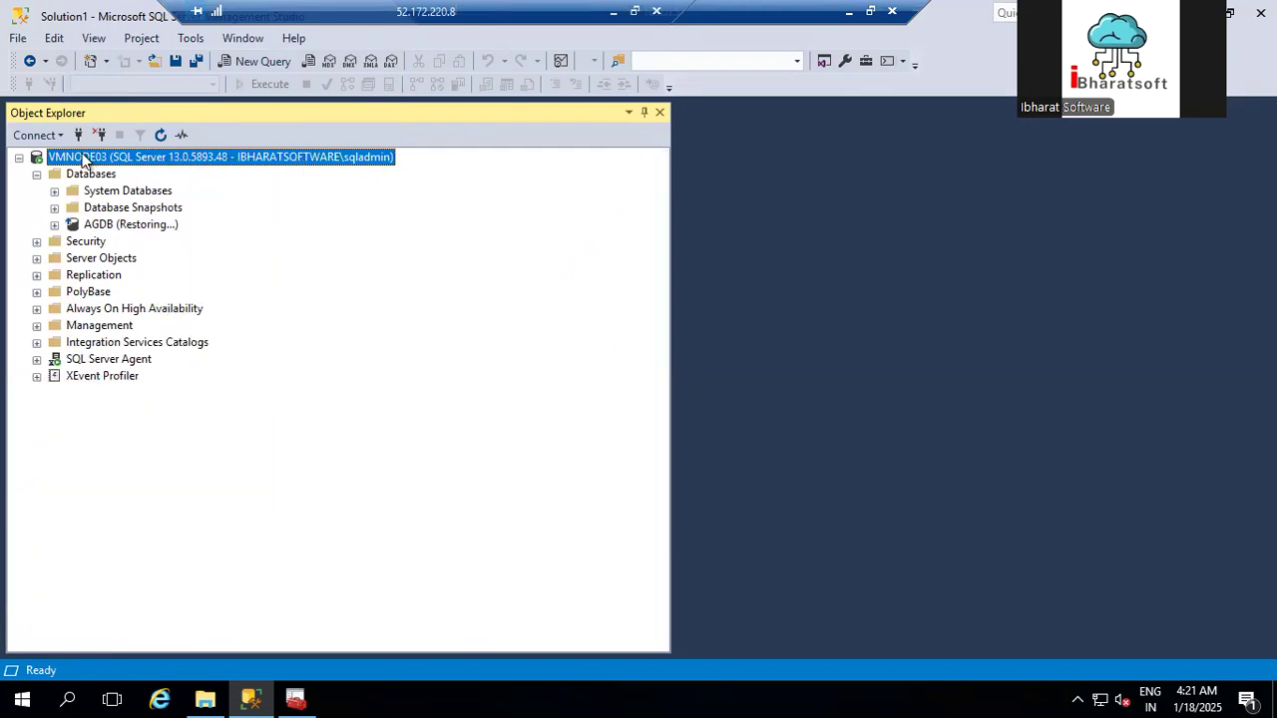
right_click(84, 161)
left_click(122, 185)
Step: Reconnect Object Explorer to the VMNODE02 and VMNODE03 database engines using Windows Authentication
left_click(34, 138)
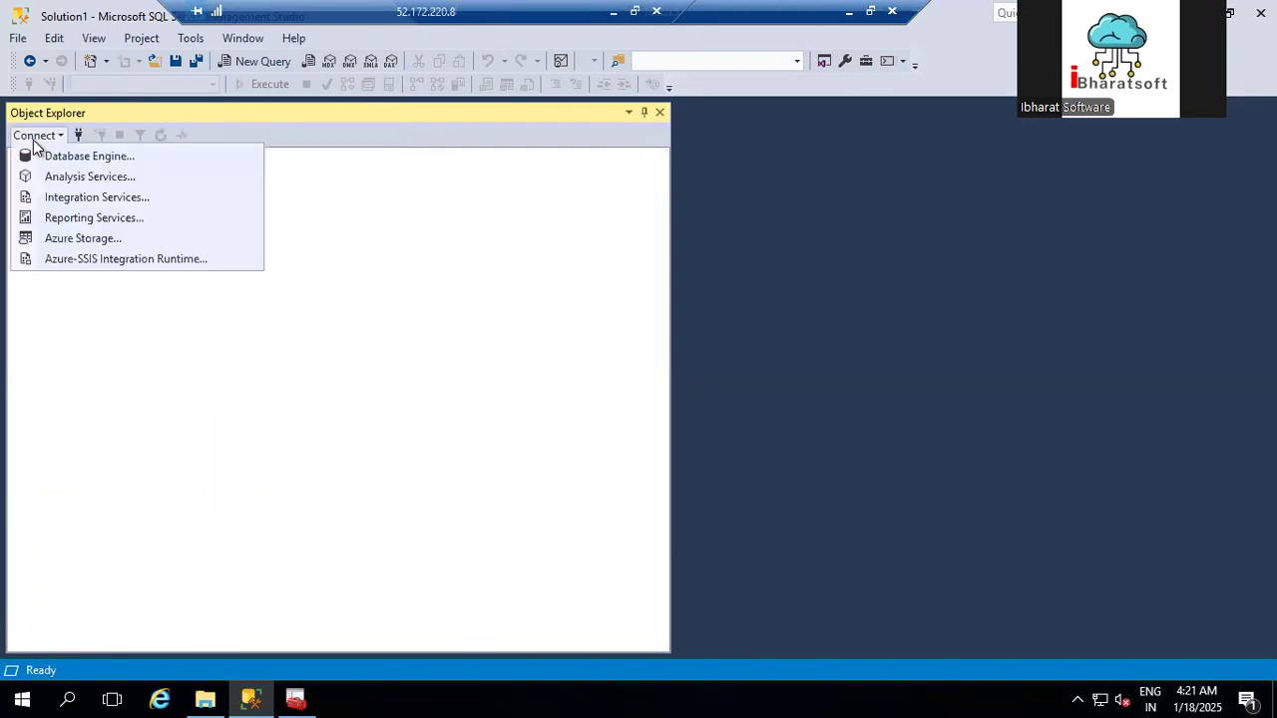
left_click(52, 157)
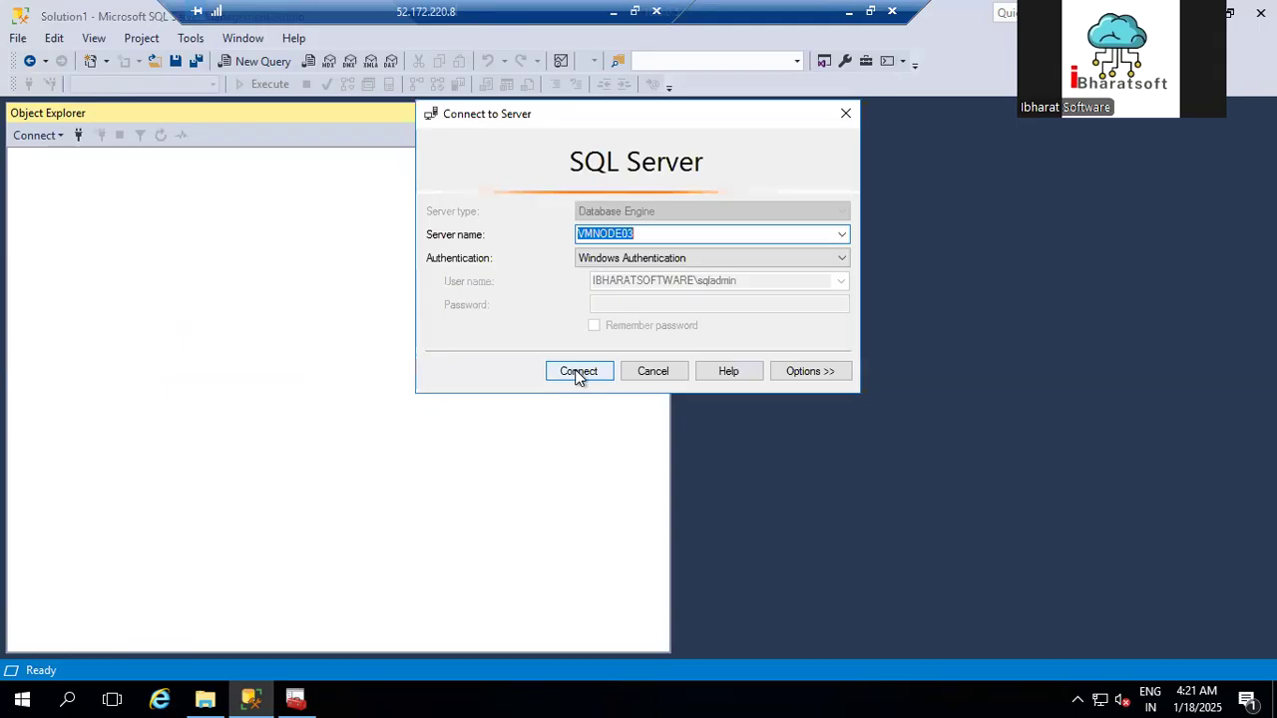
left_click(841, 235)
left_click(635, 263)
left_click(579, 372)
right_click(161, 163)
left_click(222, 171)
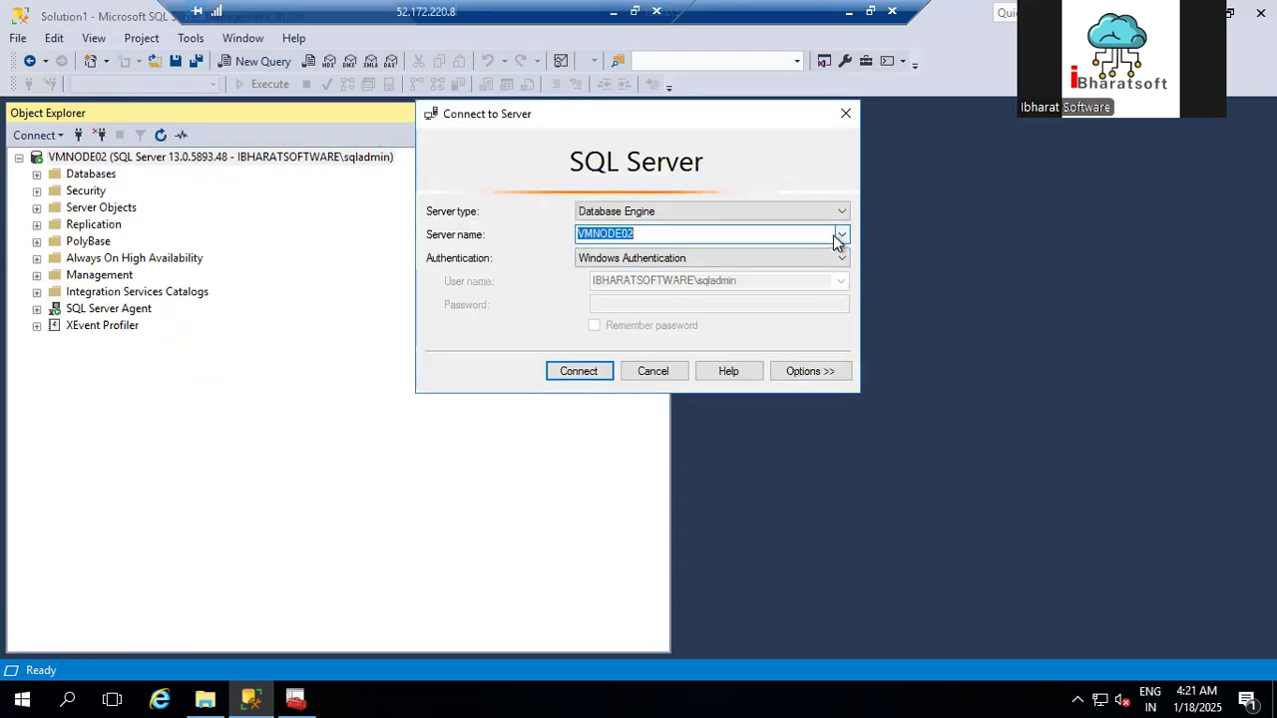
left_click(842, 234)
left_click(644, 261)
left_click(583, 372)
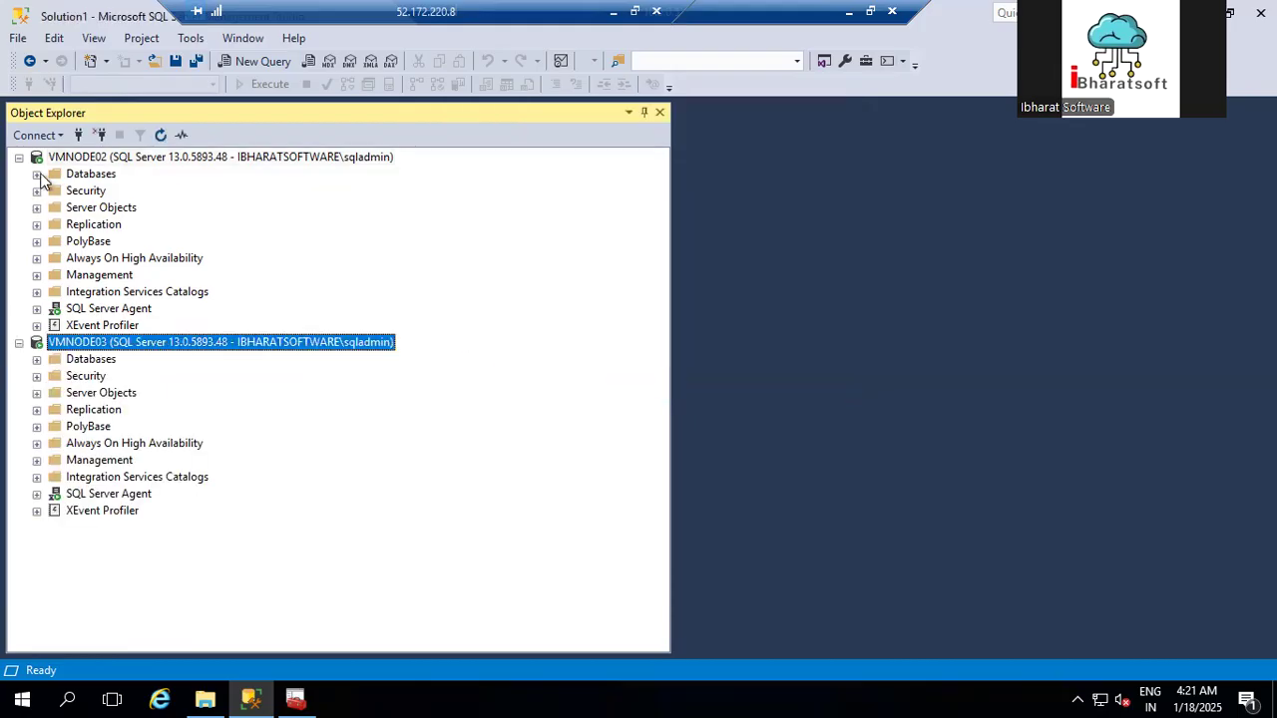
Step: Check the AGDB database's state under VMNODE02 and expand that server's AG001 availability group
left_click(37, 173)
left_click(158, 226)
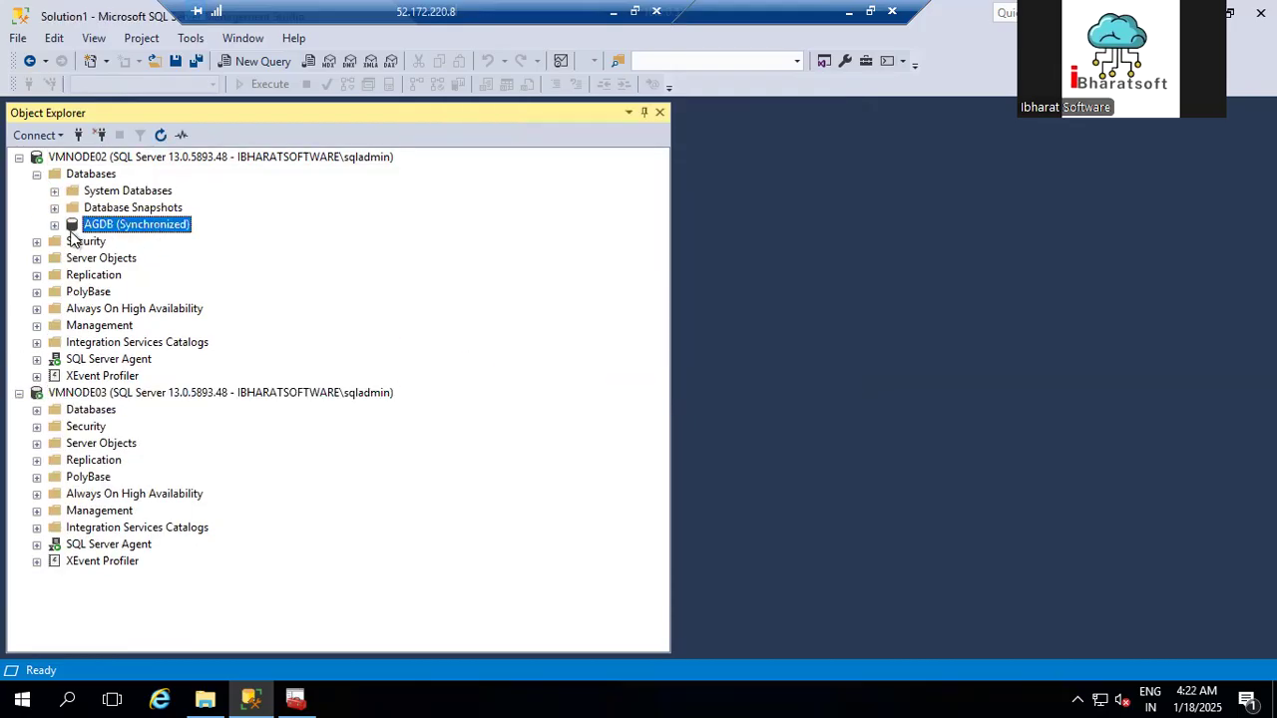
left_click(37, 308)
left_click(54, 325)
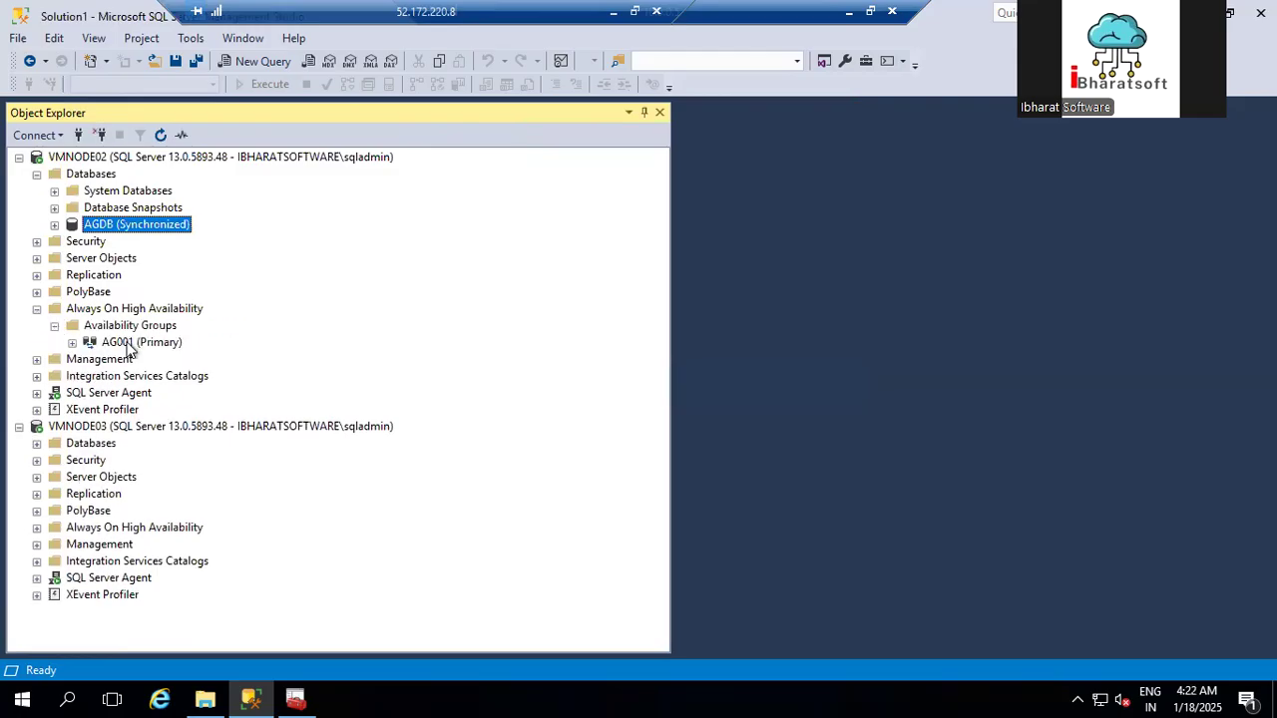
left_click(128, 345)
left_click(71, 342)
Step: Check the AGDB database's state under VMNODE03 and expand that server's AG001 availability group
scroll(50, 523, "down", 1)
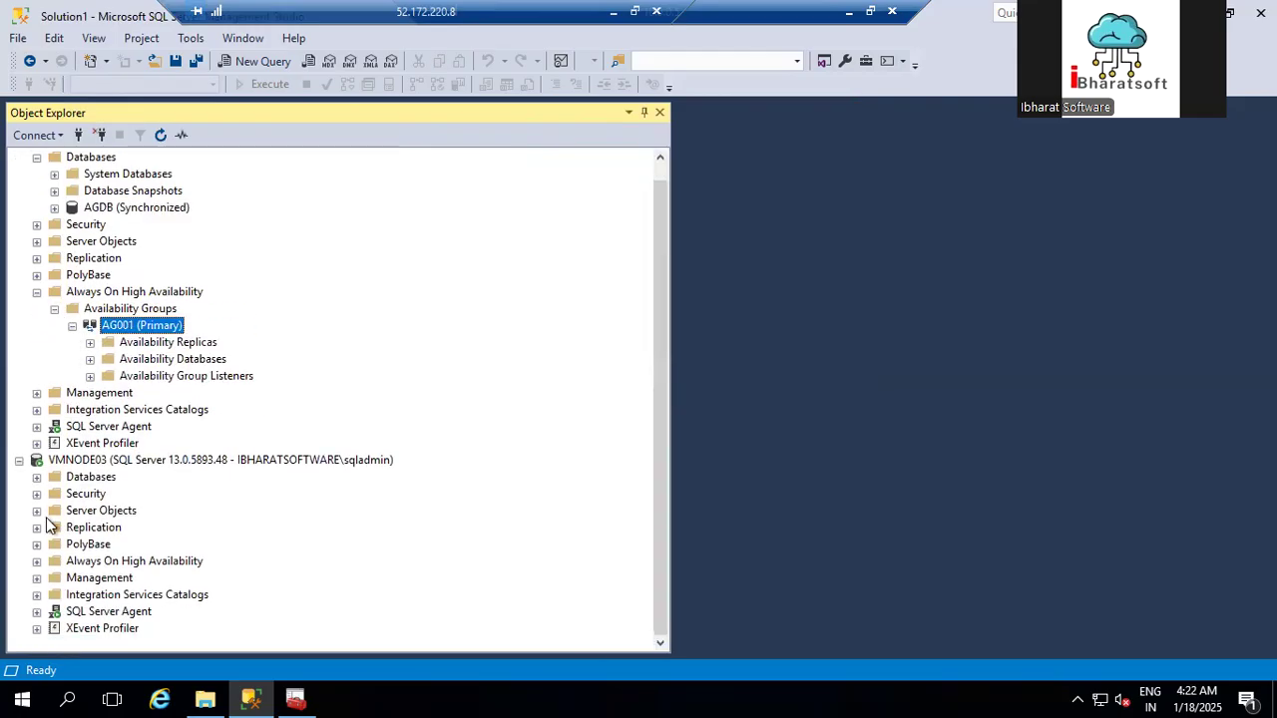
left_click(37, 477)
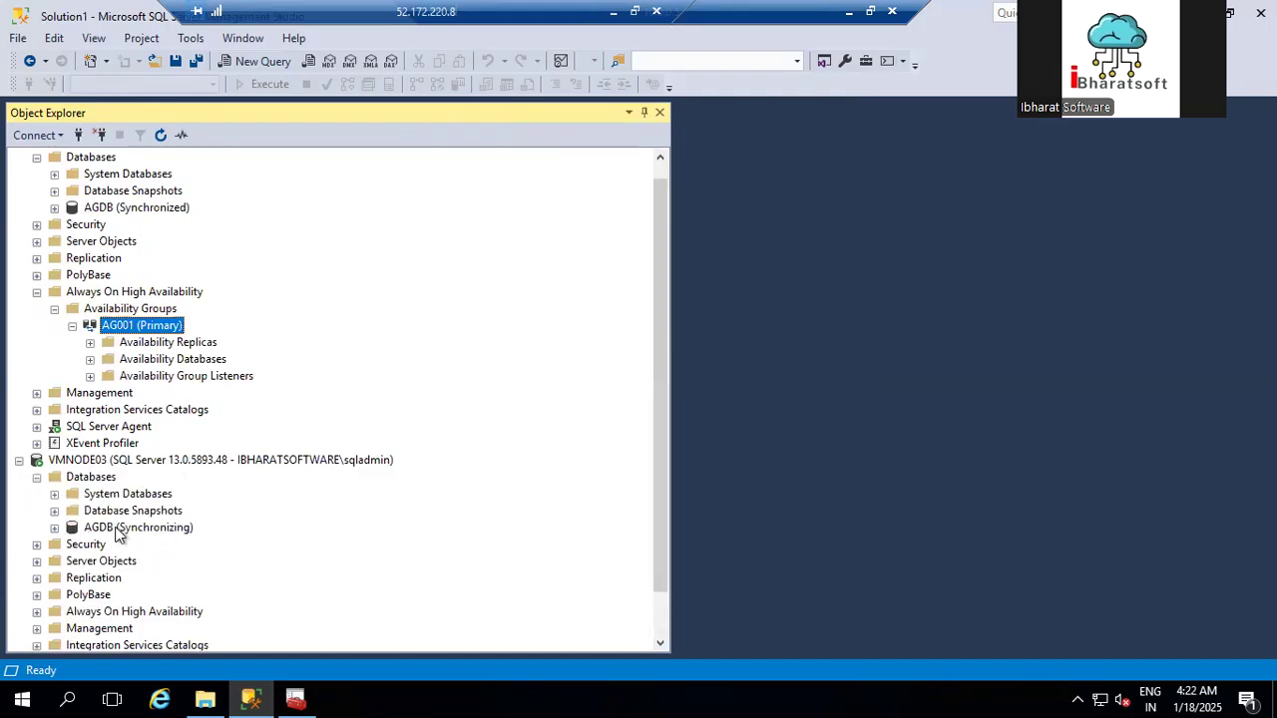
scroll(55, 534, "down", 1)
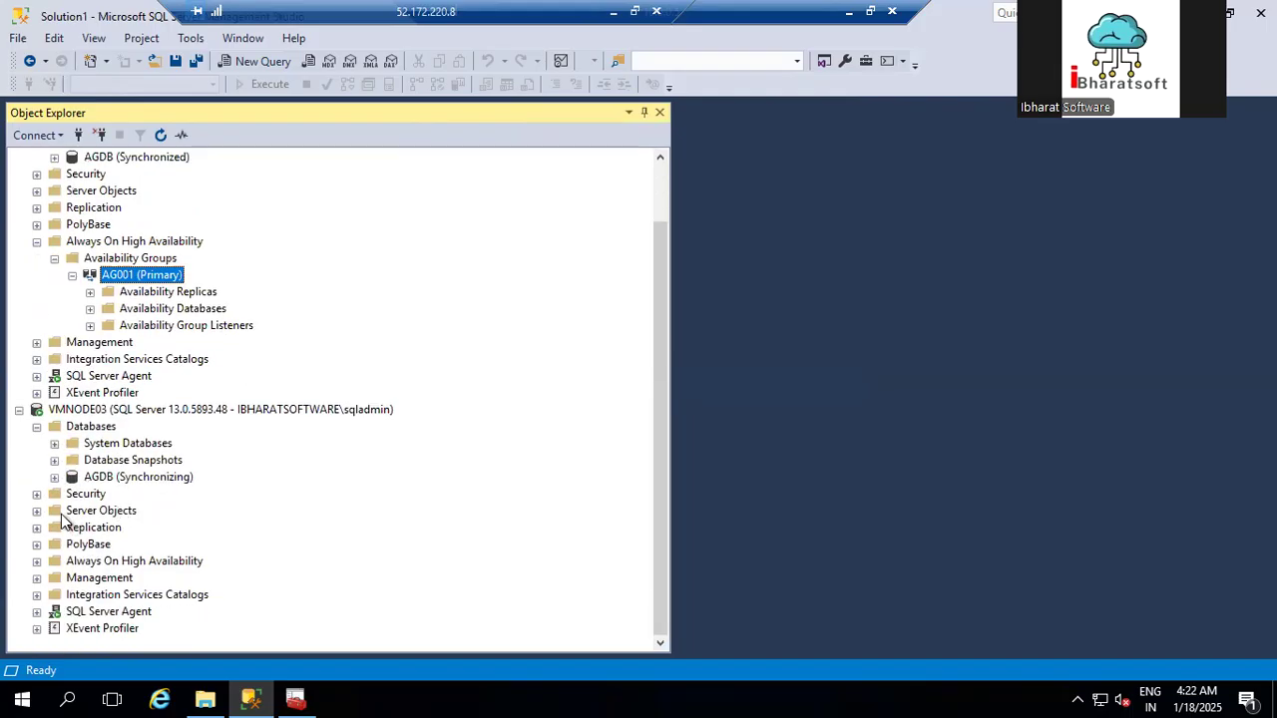
left_click(37, 561)
left_click(55, 562)
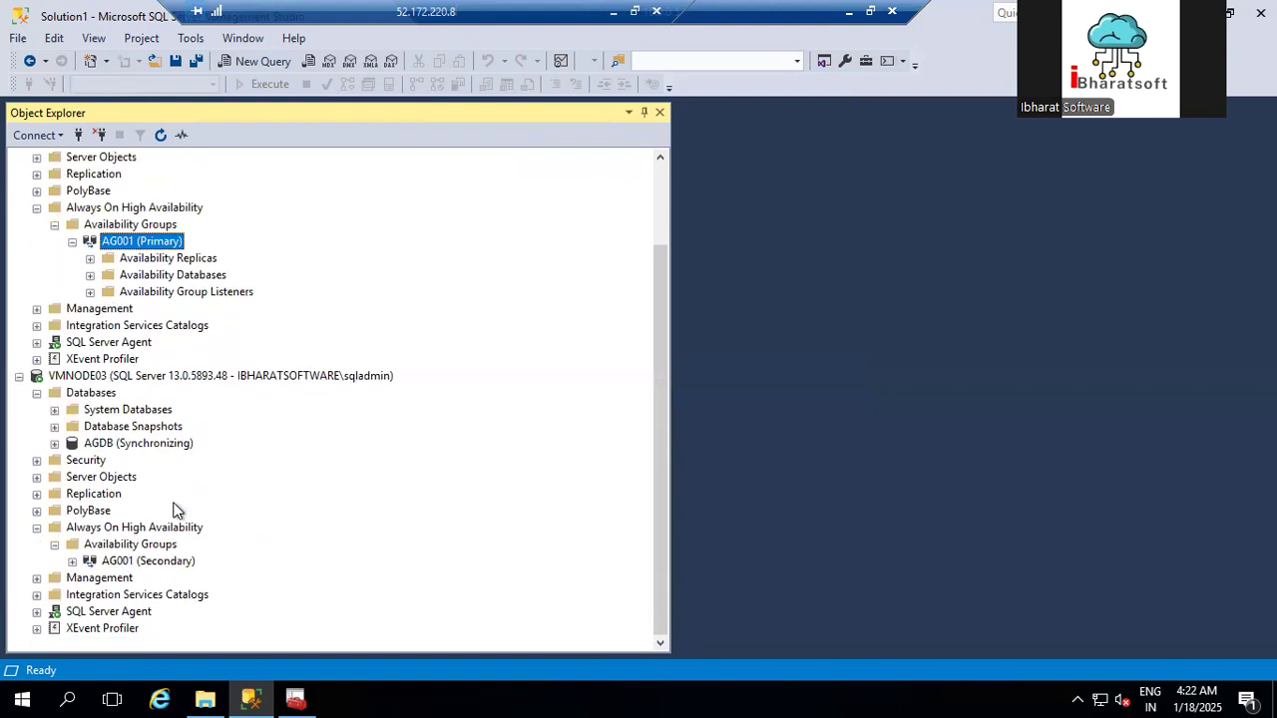
left_click(72, 561)
scroll(168, 521, "down", 1)
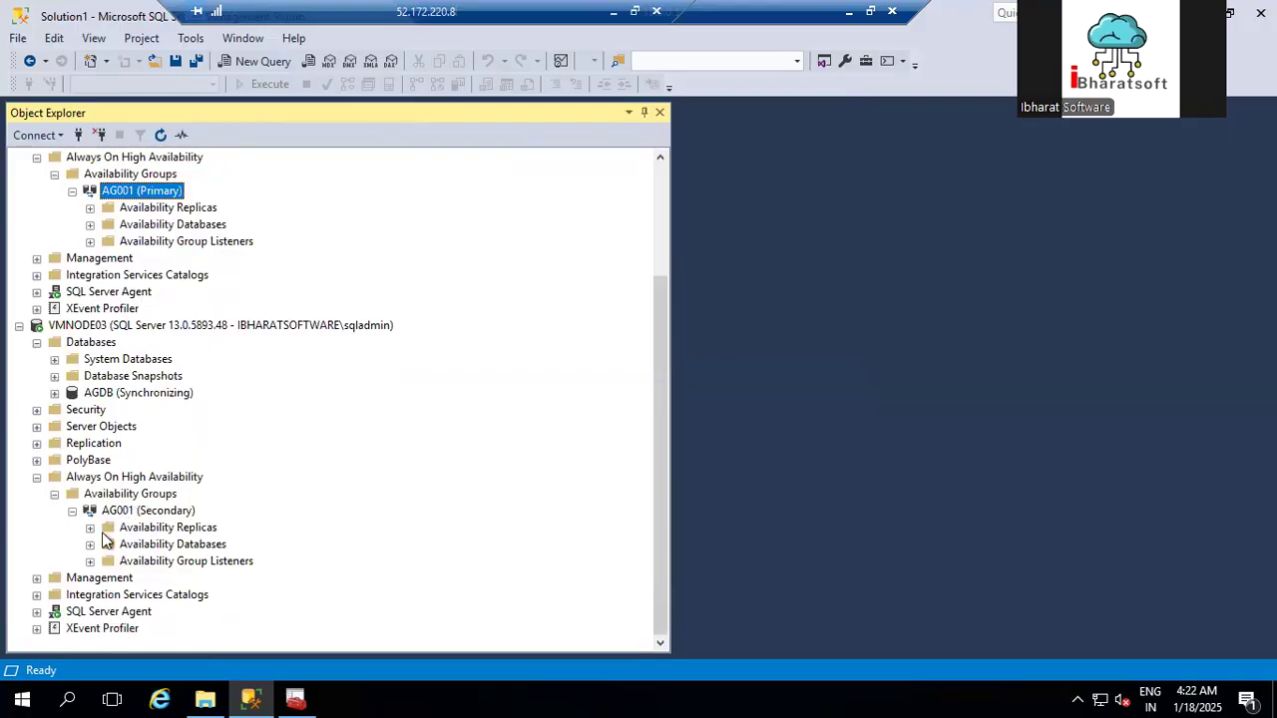
Step: Compare the availability replicas listed for AG001 under VMNODE02 and under VMNODE03
scroll(164, 267, "up", 3)
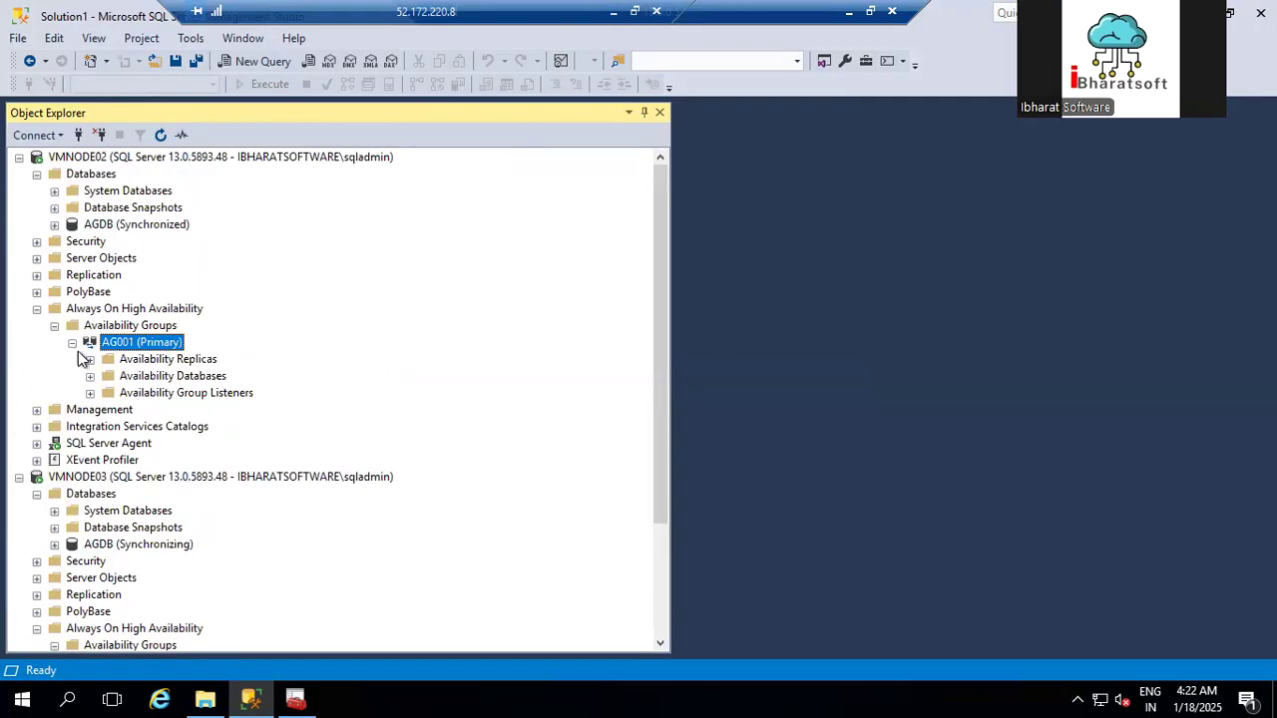
left_click(89, 359)
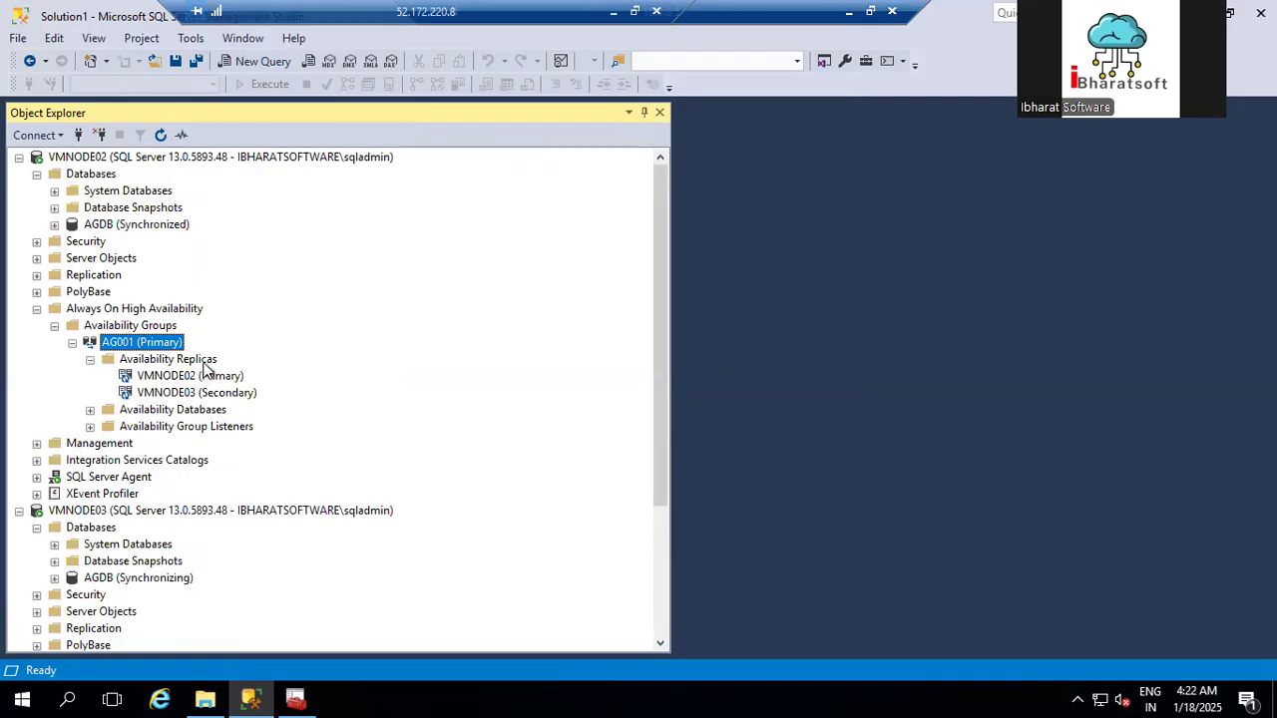
scroll(118, 451, "down", 4)
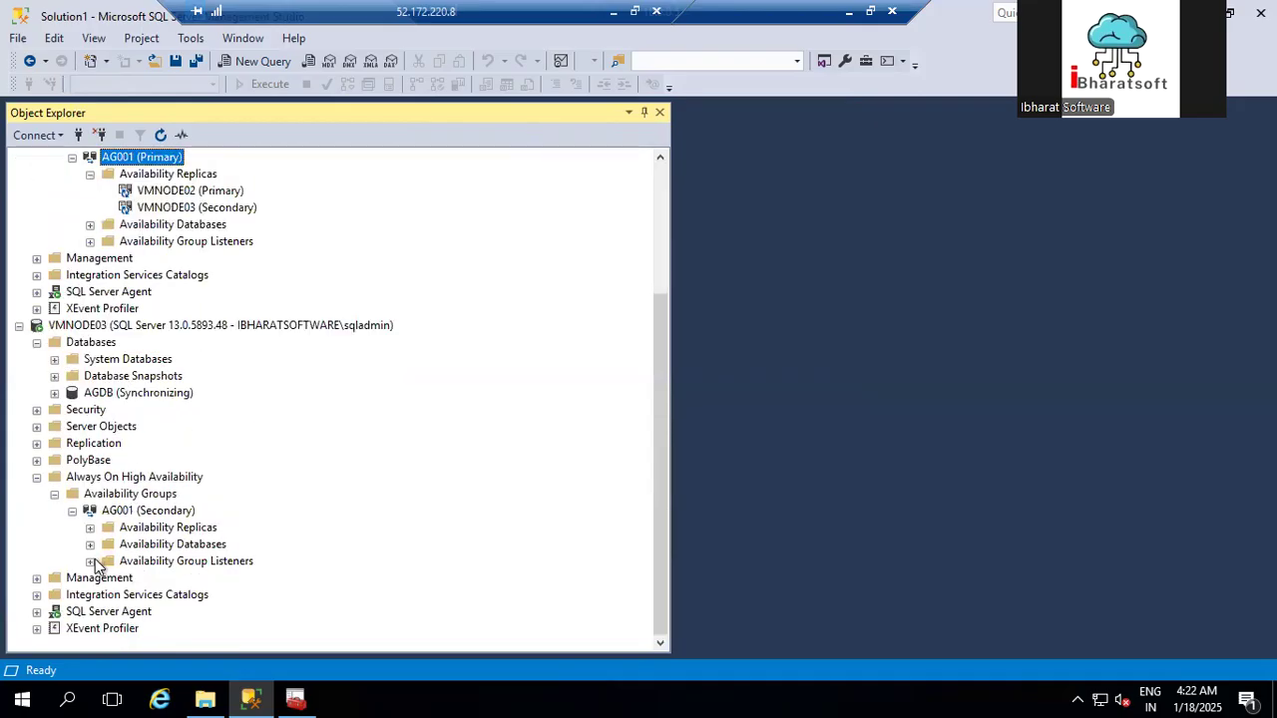
left_click(89, 528)
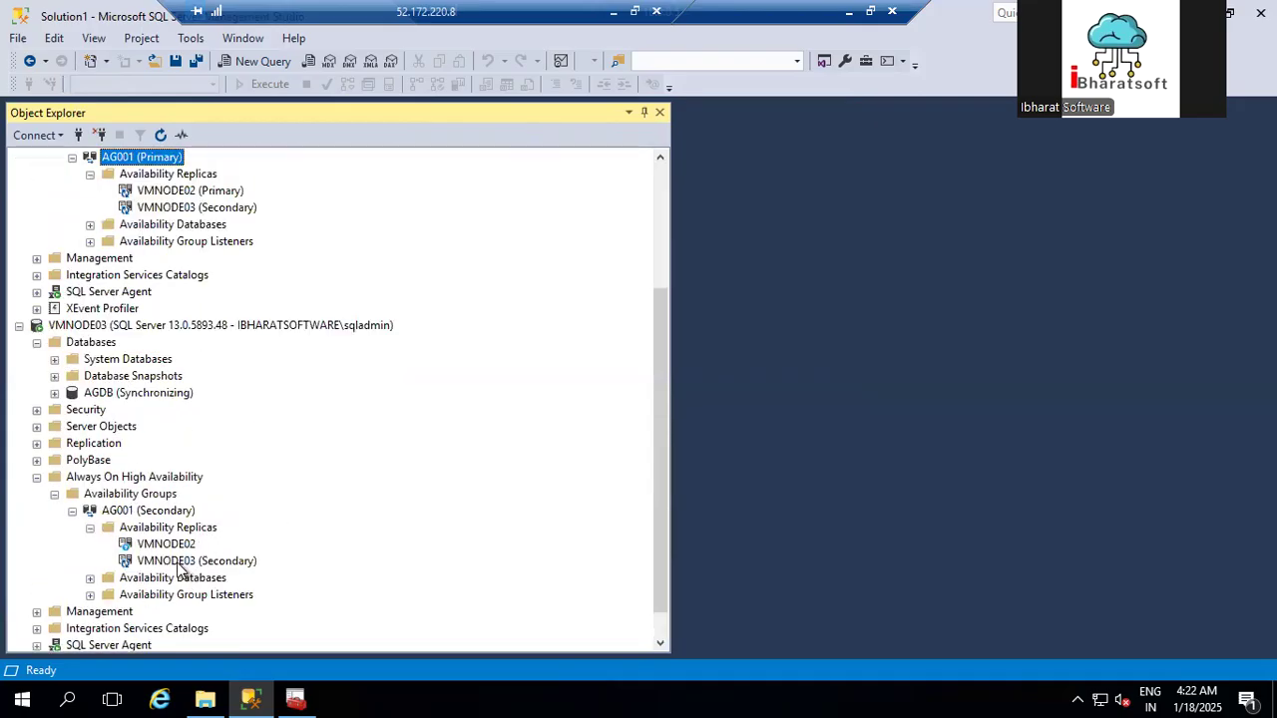
left_click(182, 563)
Step: Open the dbo.tblEmployee table of the AGDB database on VMNODE02 for row editing
scroll(190, 386, "up", 4)
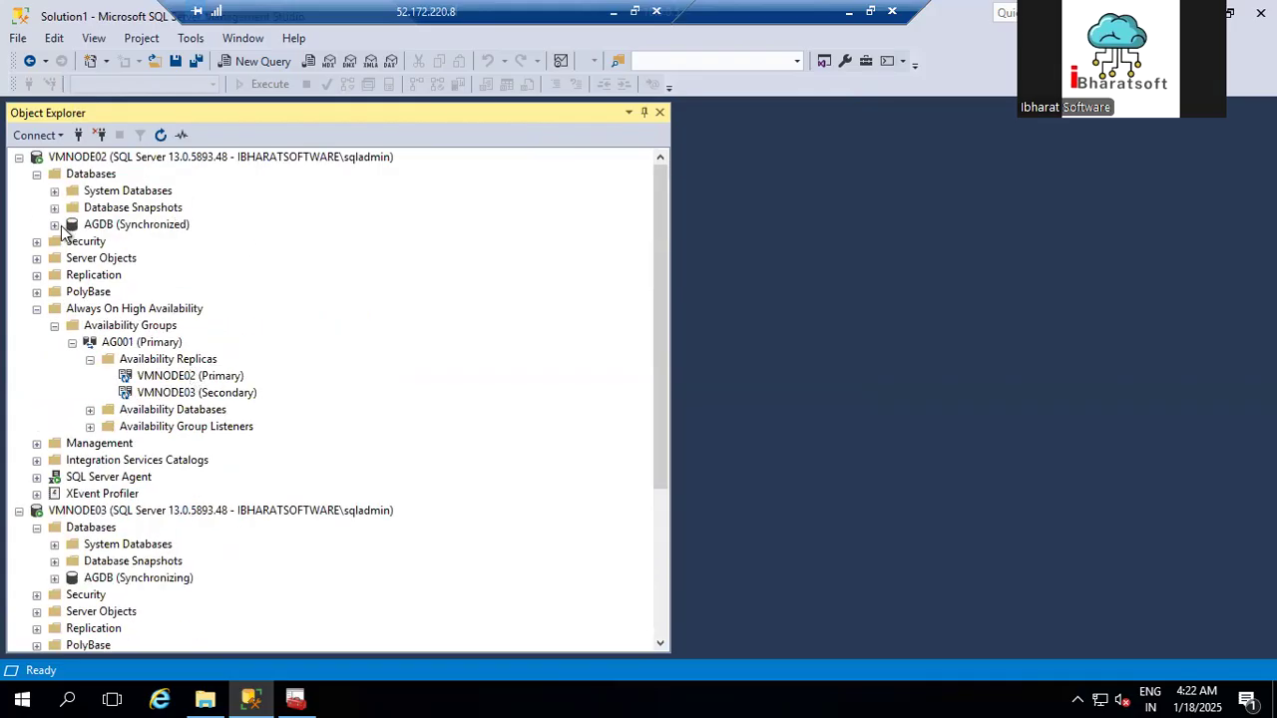
left_click(55, 224)
left_click(72, 258)
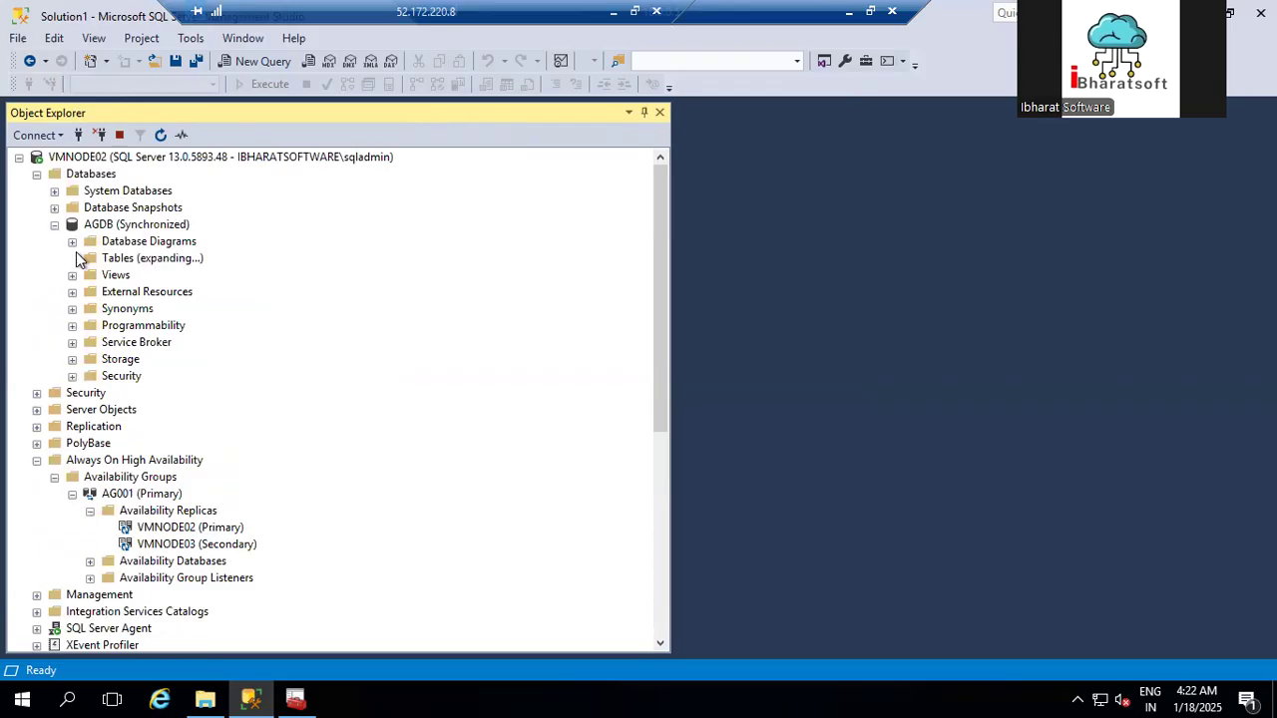
right_click(159, 327)
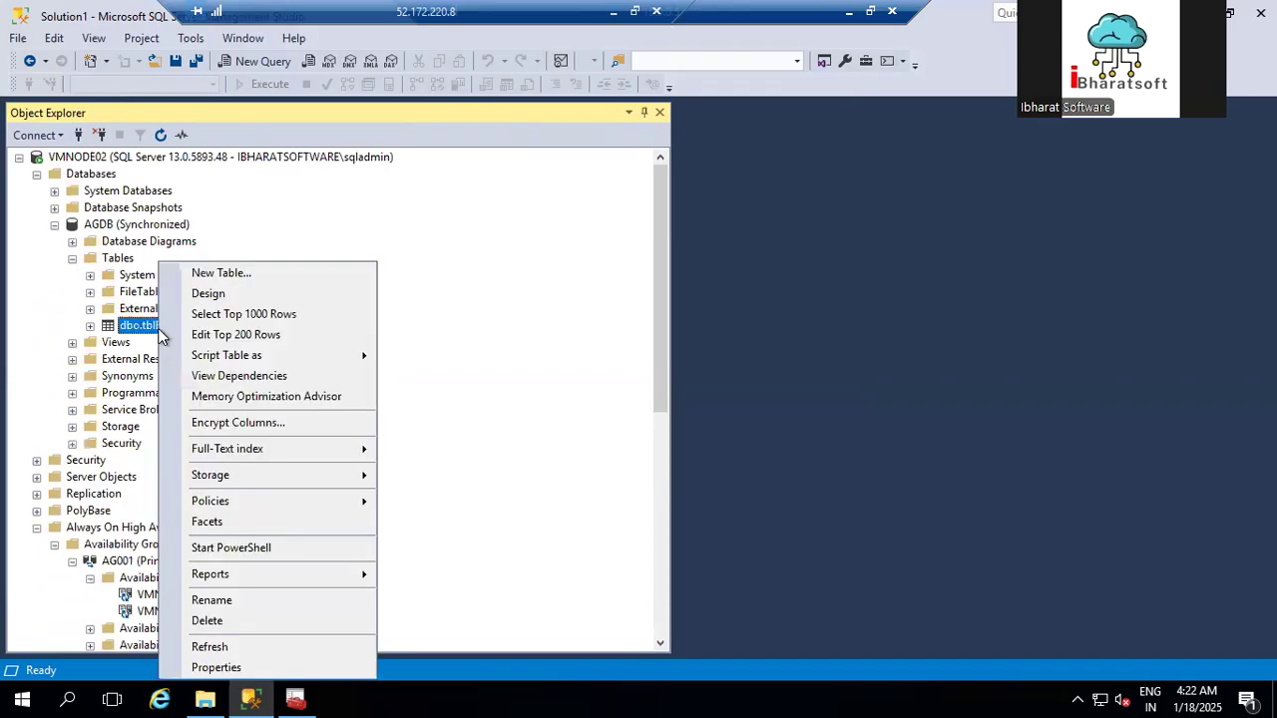
left_click(224, 337)
Step: Add a row to tblEmployee with empno 3, Ename AG test01 and Salary 8000000, and close the table editor
left_click(760, 194)
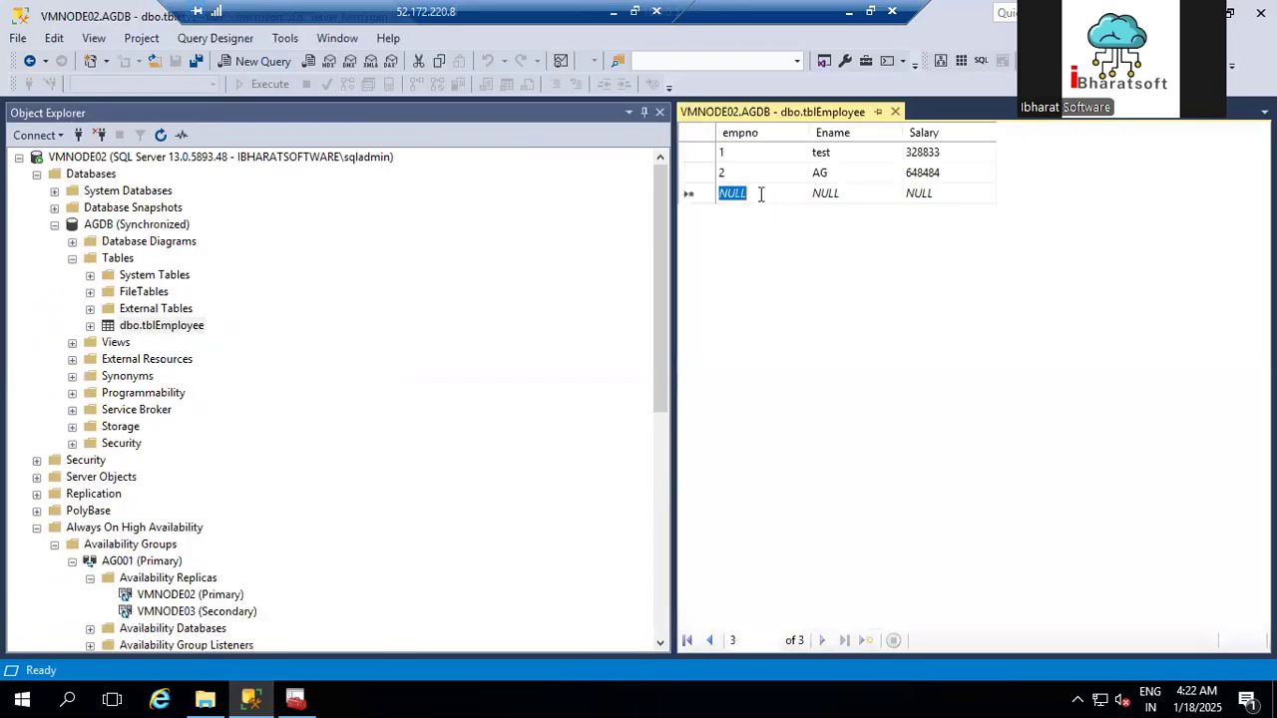
type("3")
left_click(843, 194)
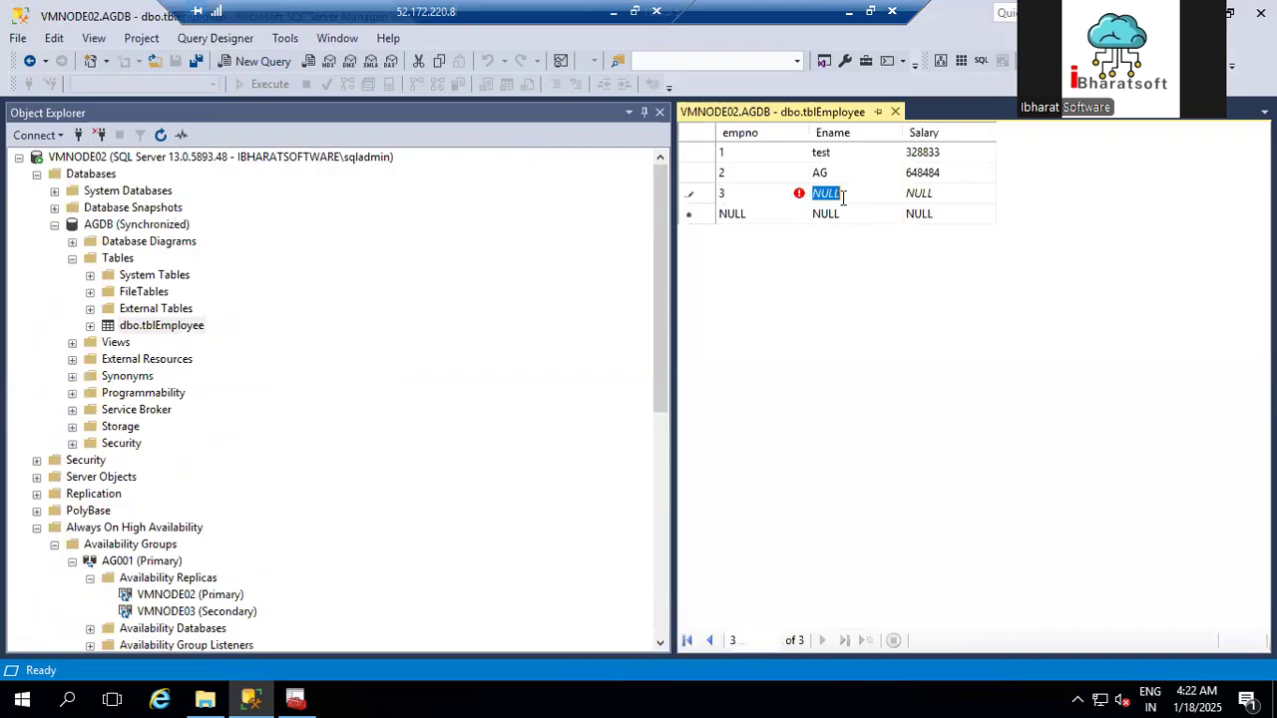
type("AG test01")
key("Tab")
type("8")
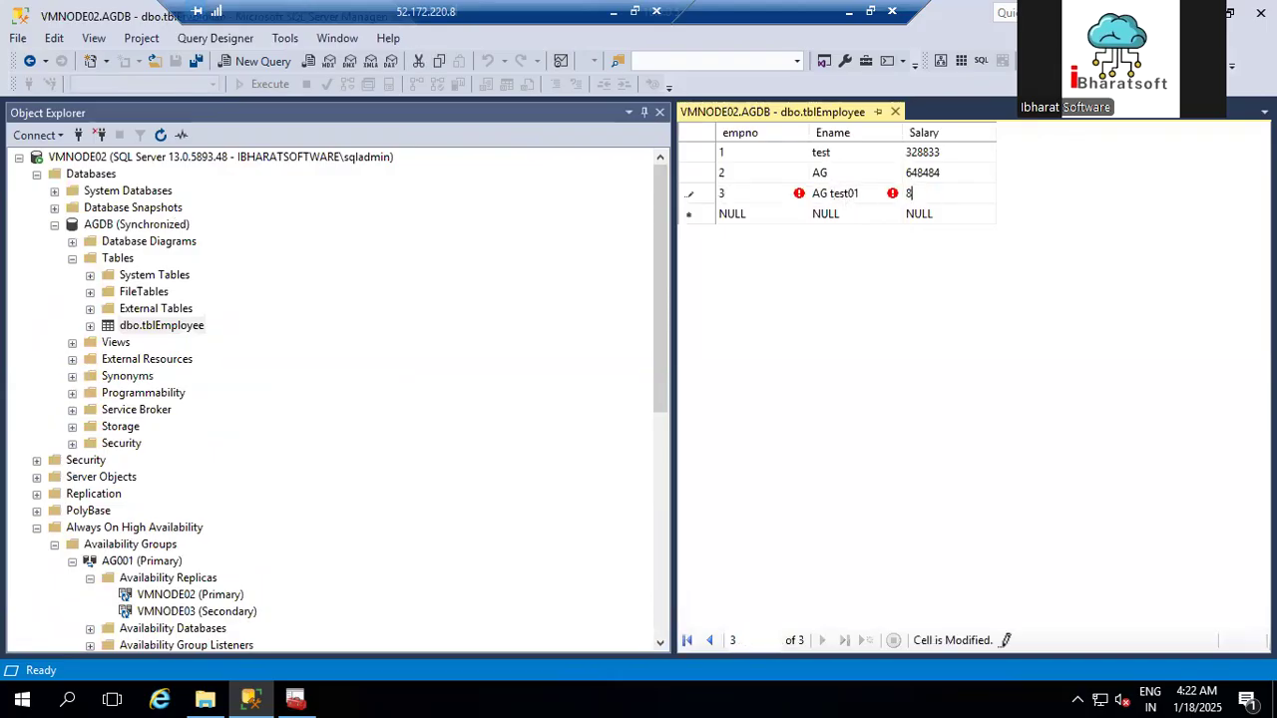
key("Return")
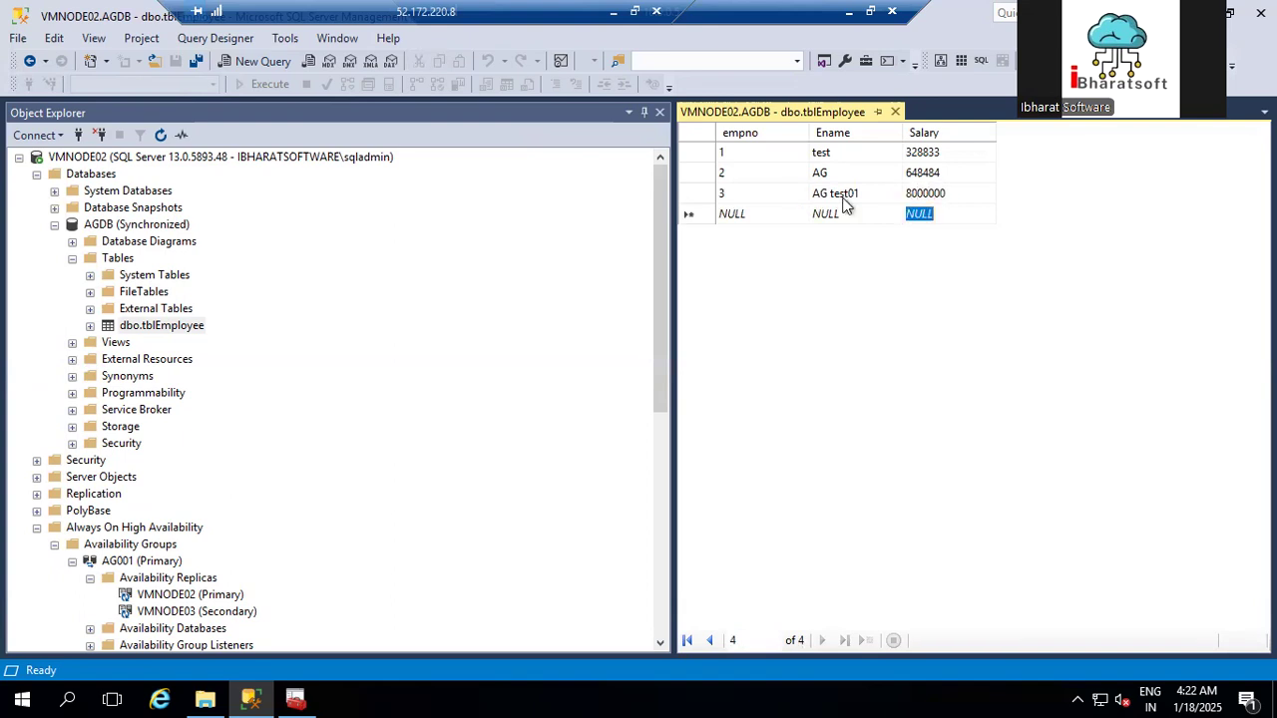
left_click(895, 112)
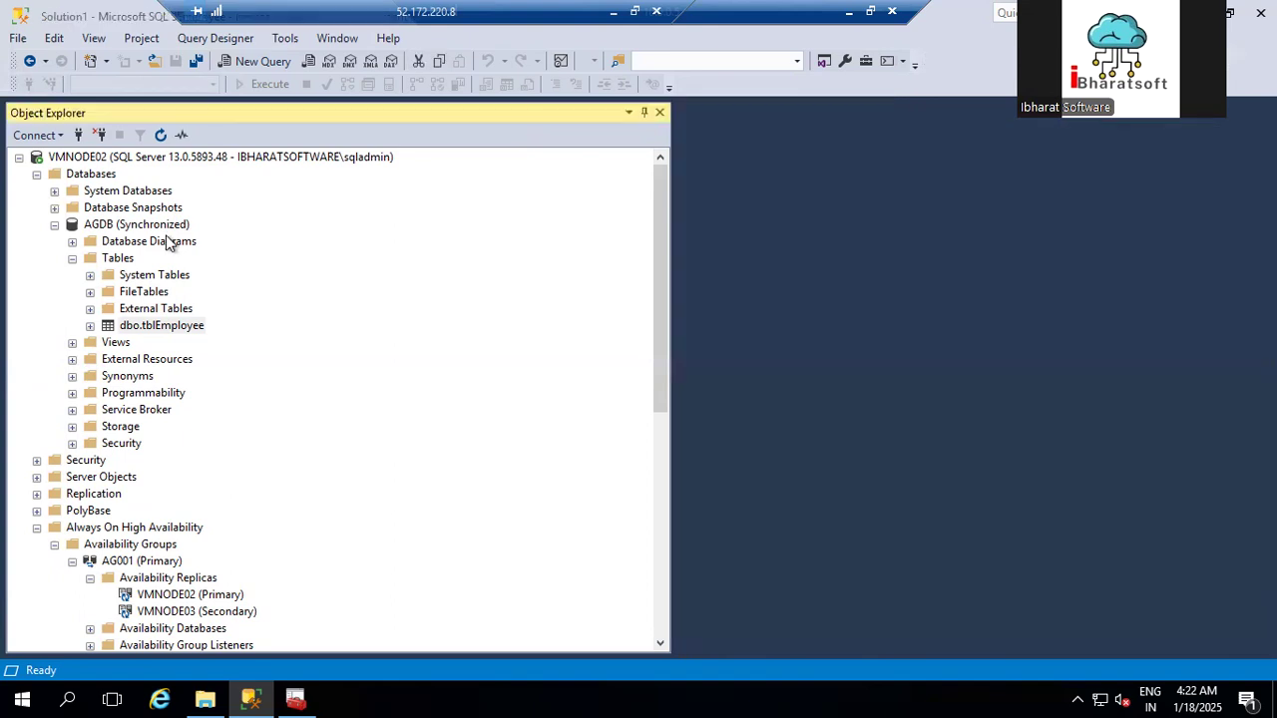
Step: Query the top 1000 rows of dbo.tblEmployee in AGDB on VMNODE03 and highlight the row with empno 3
left_click(35, 174)
scroll(70, 469, "down", 3)
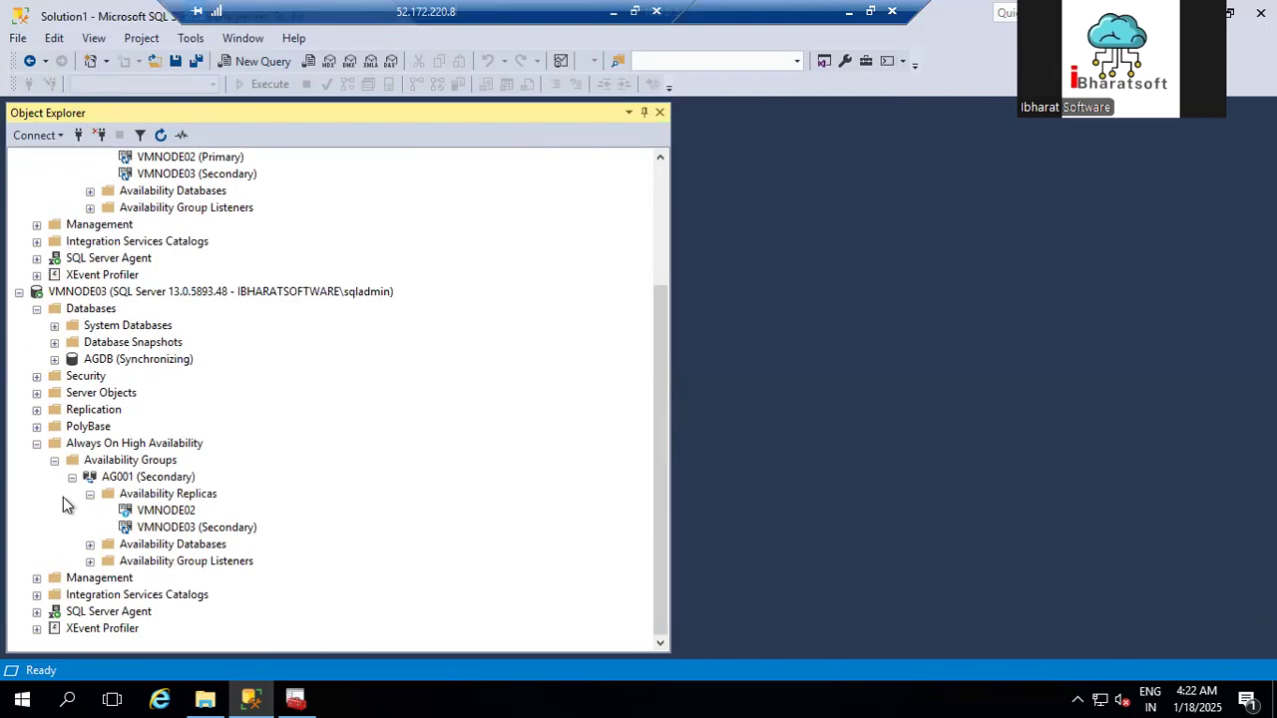
left_click(54, 360)
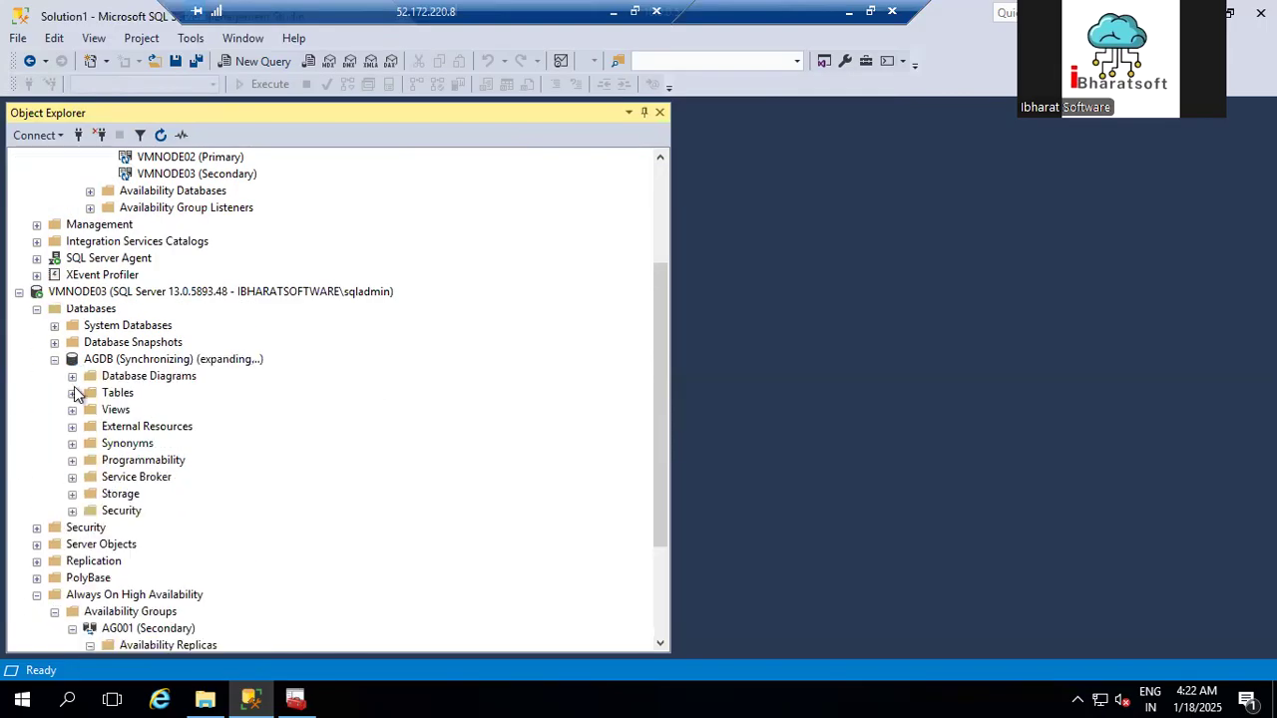
left_click(72, 393)
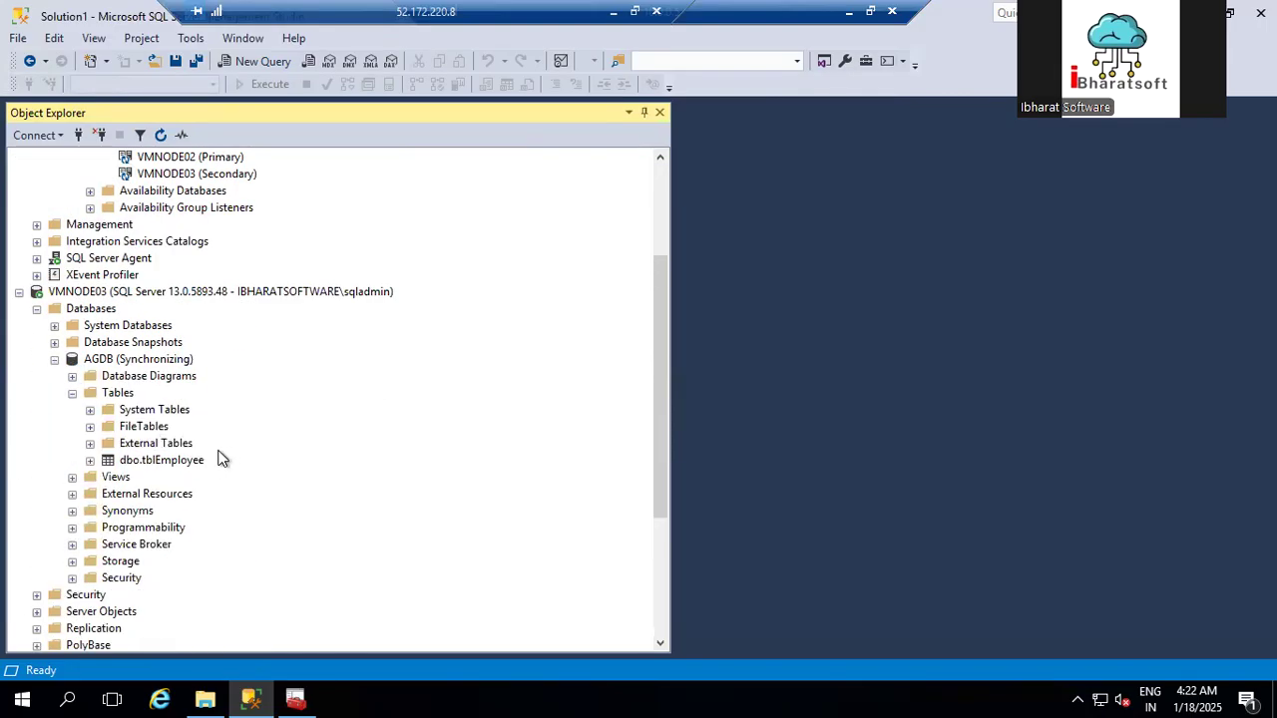
right_click(186, 460)
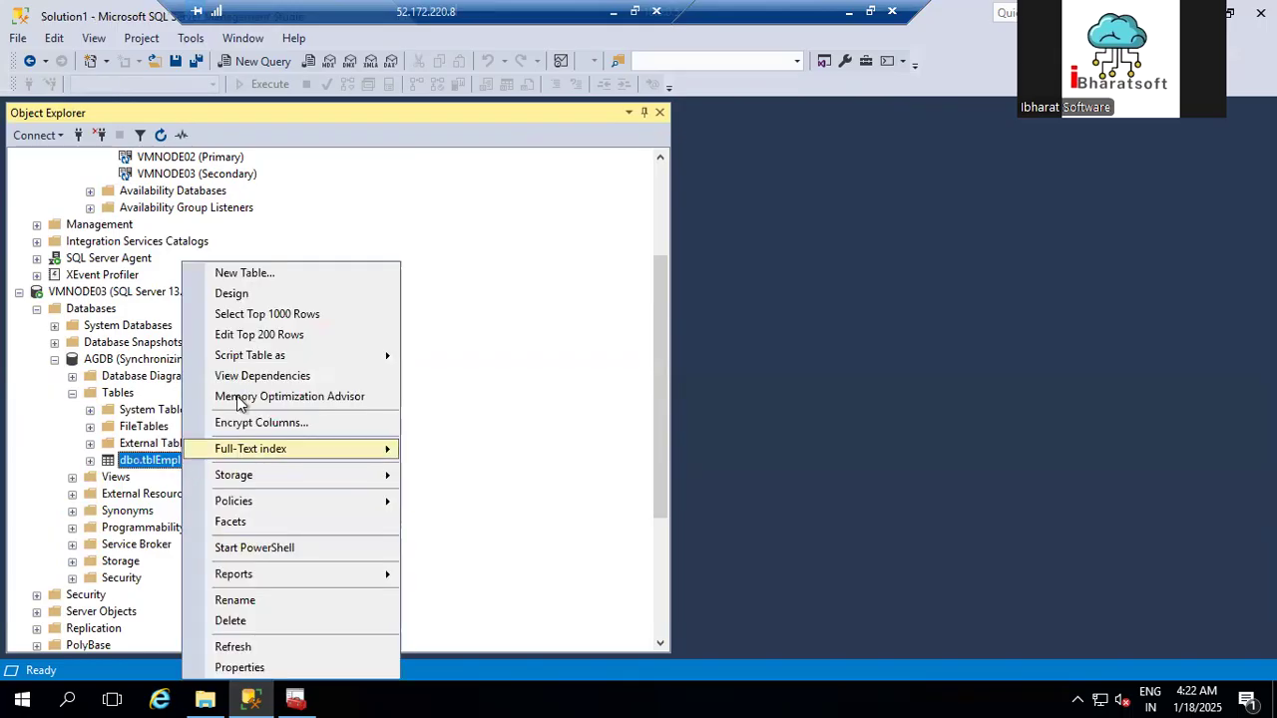
left_click(261, 315)
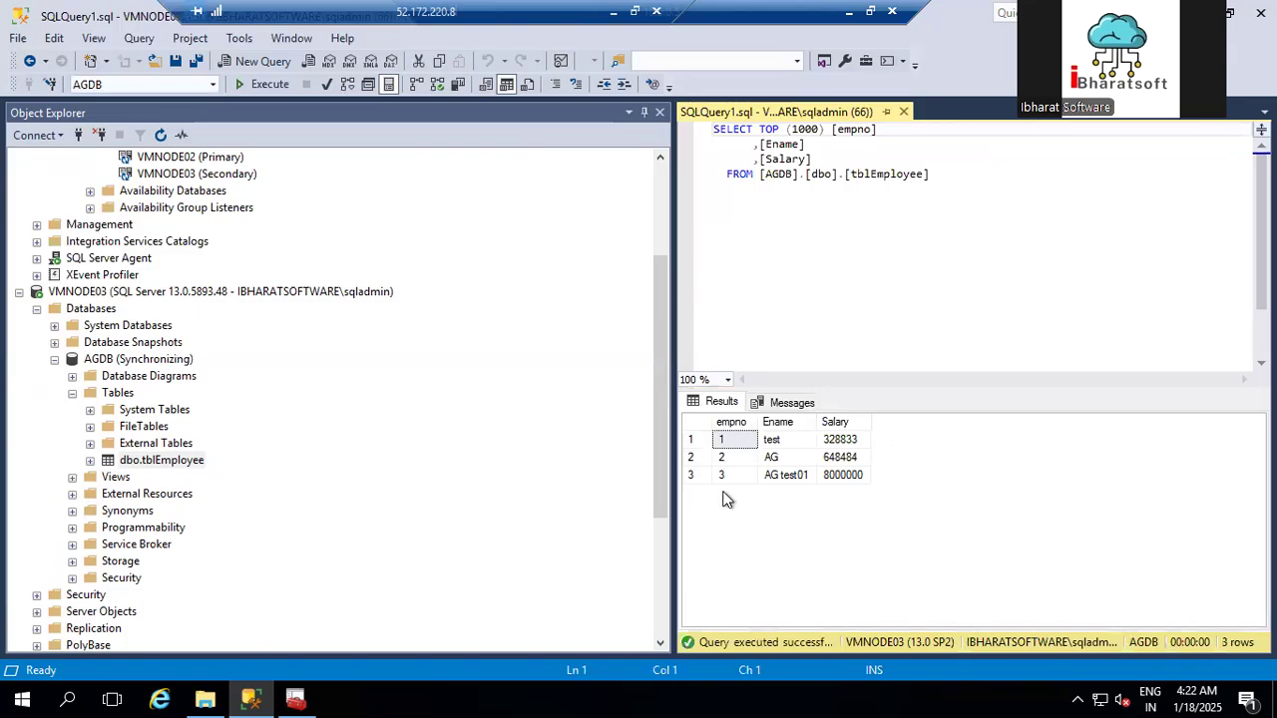
left_click_drag(725, 480, 925, 479)
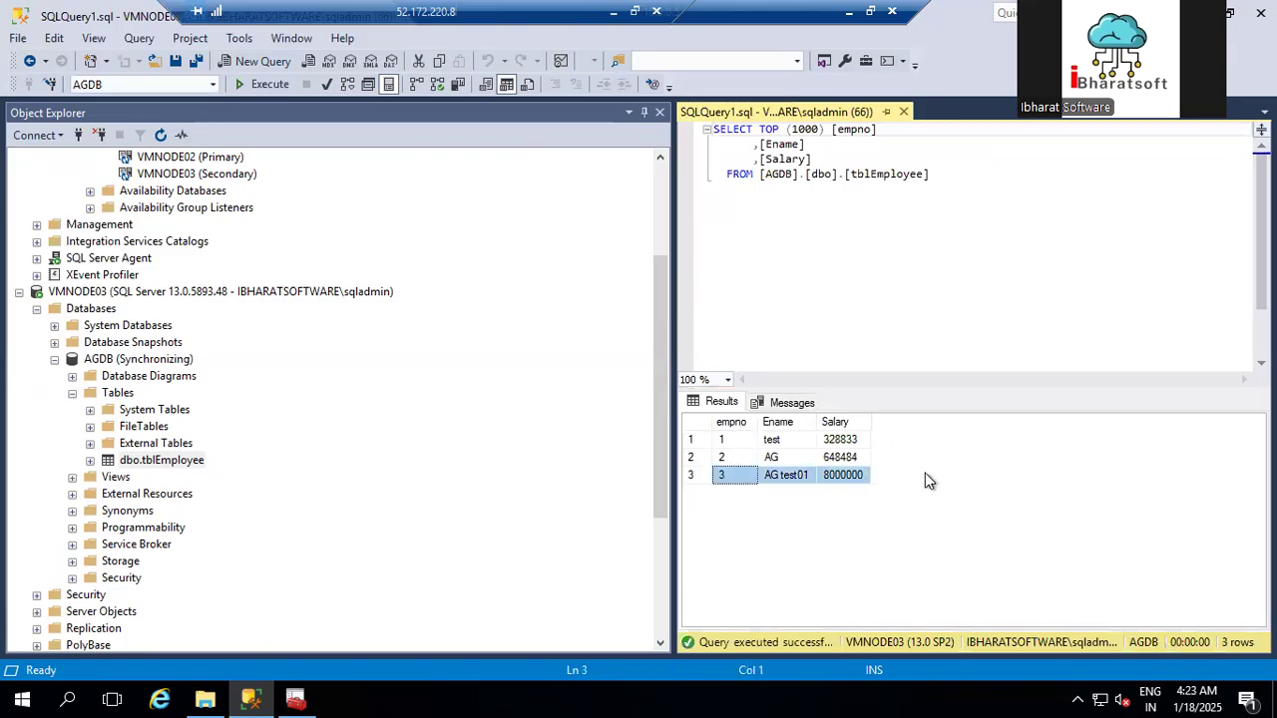
Step: Examine AG001's replicas under both servers and the actions offered for the group on VMNODE03
left_click_drag(660, 336, 660, 244)
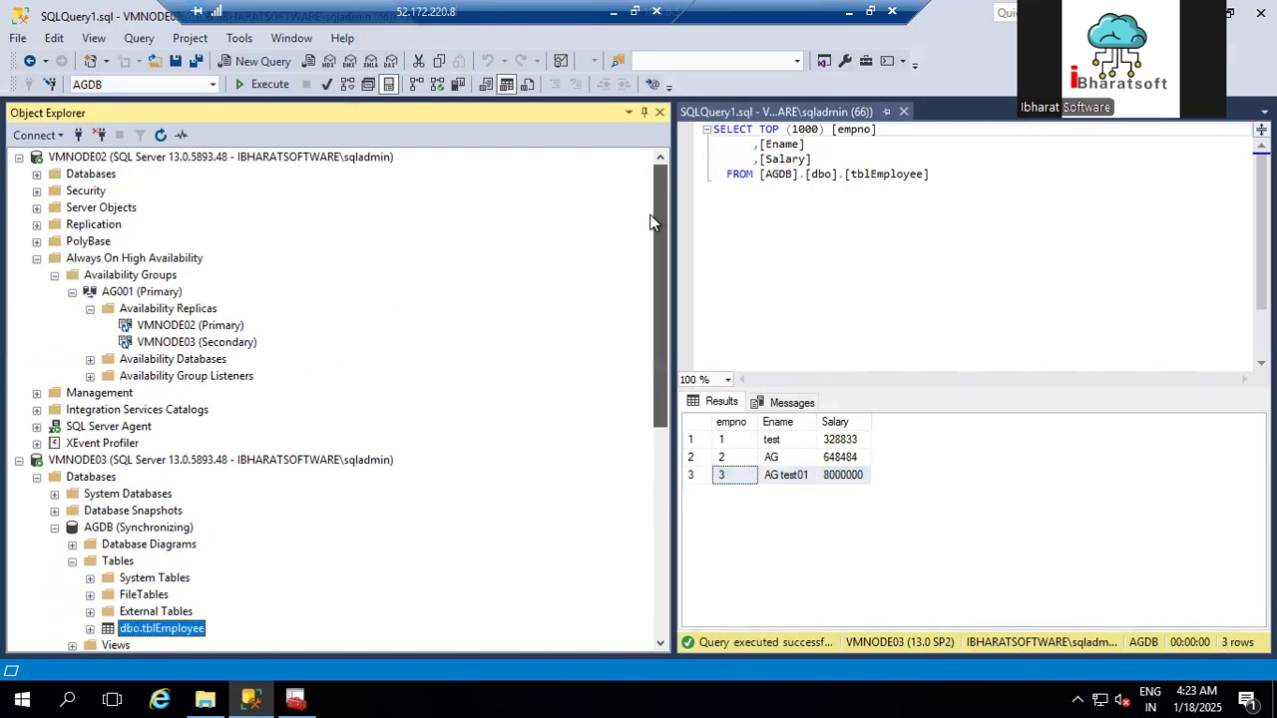
left_click(170, 327)
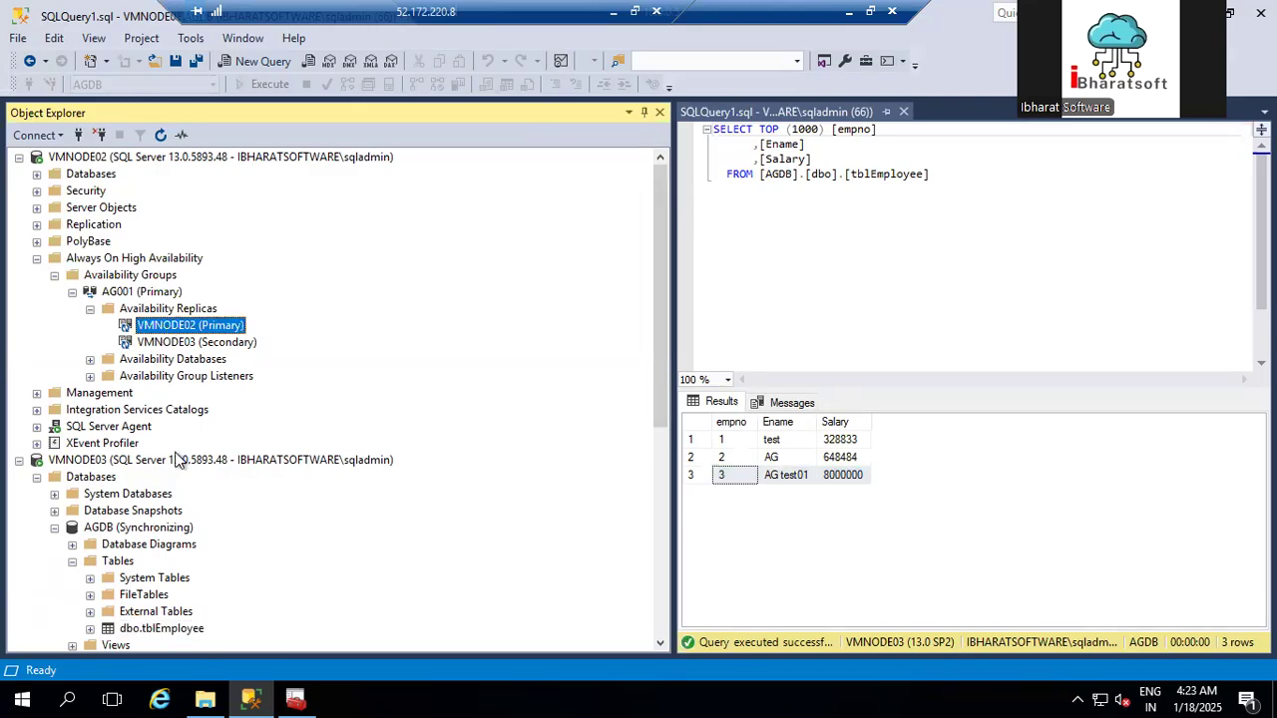
scroll(180, 464, "down", 6)
scroll(164, 534, "down", 2)
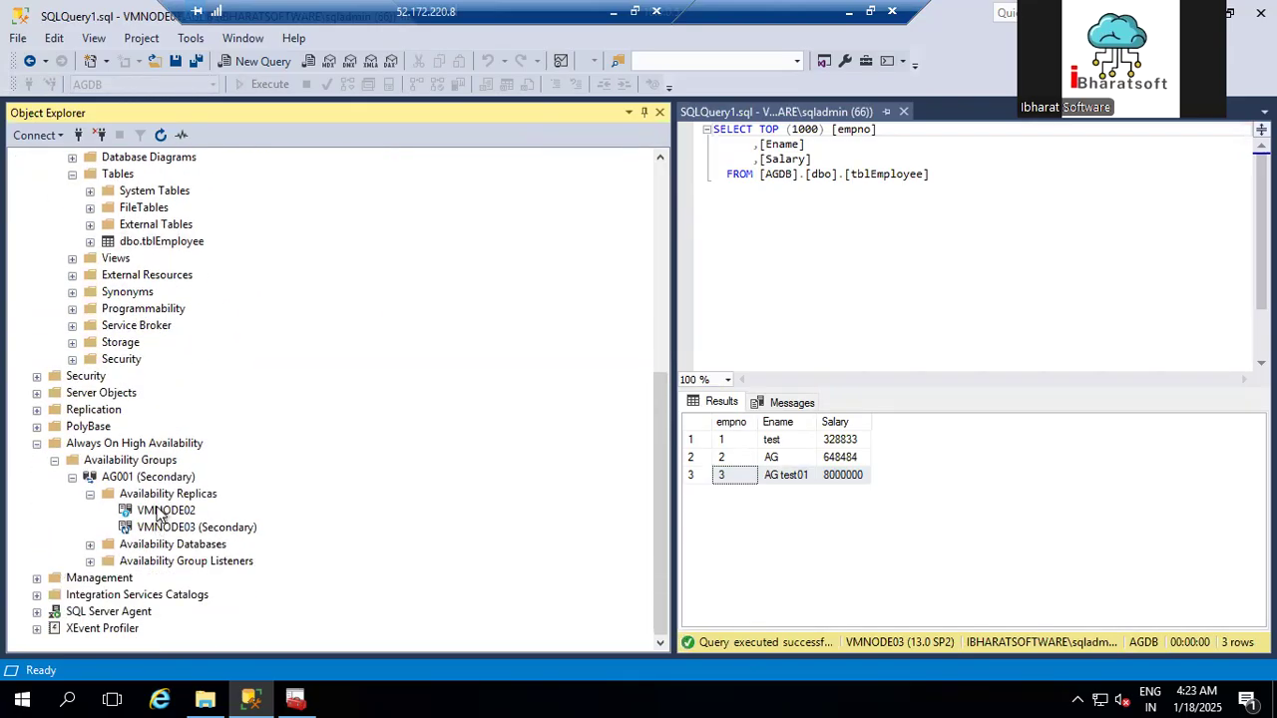
right_click(166, 527)
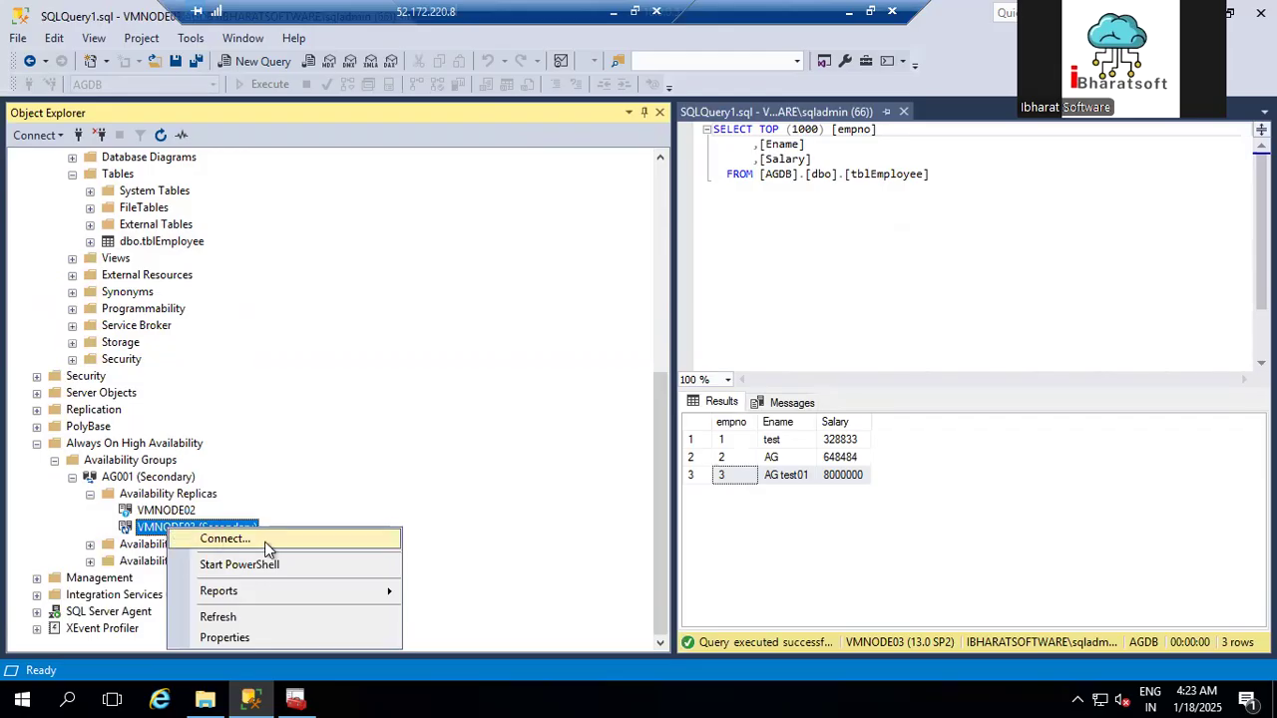
right_click(165, 479)
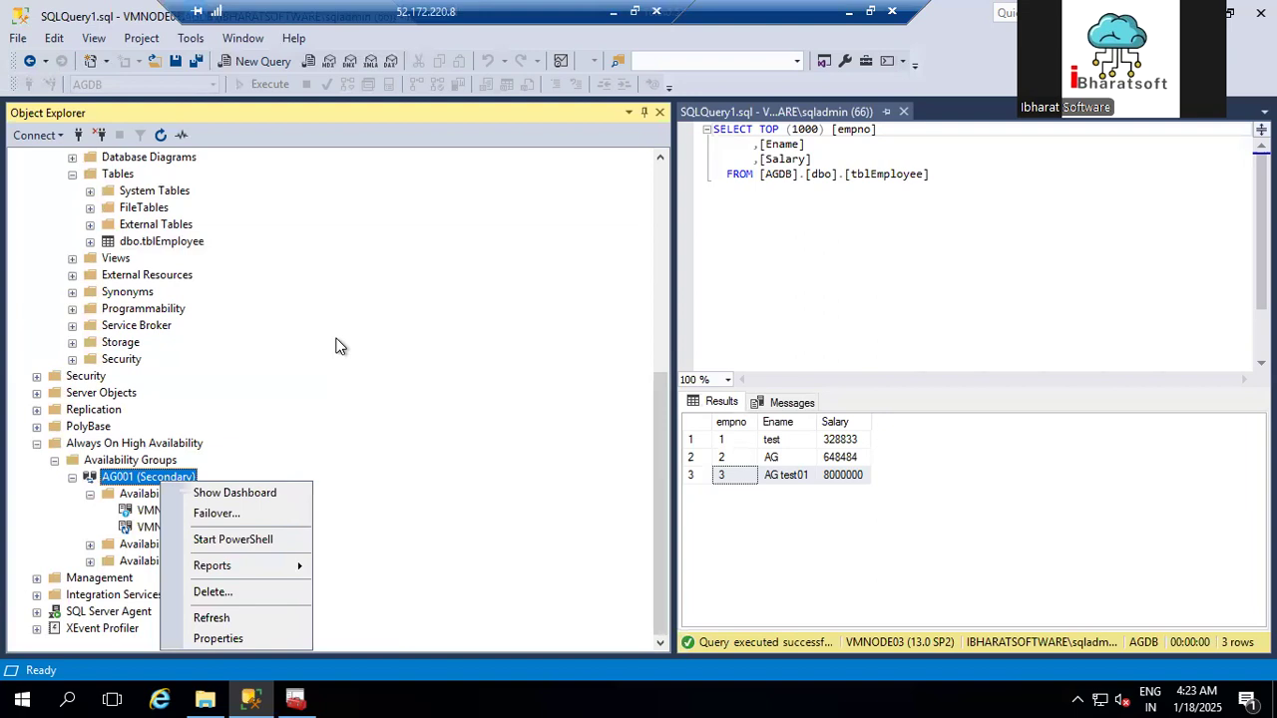
scroll(264, 344, "up", 4)
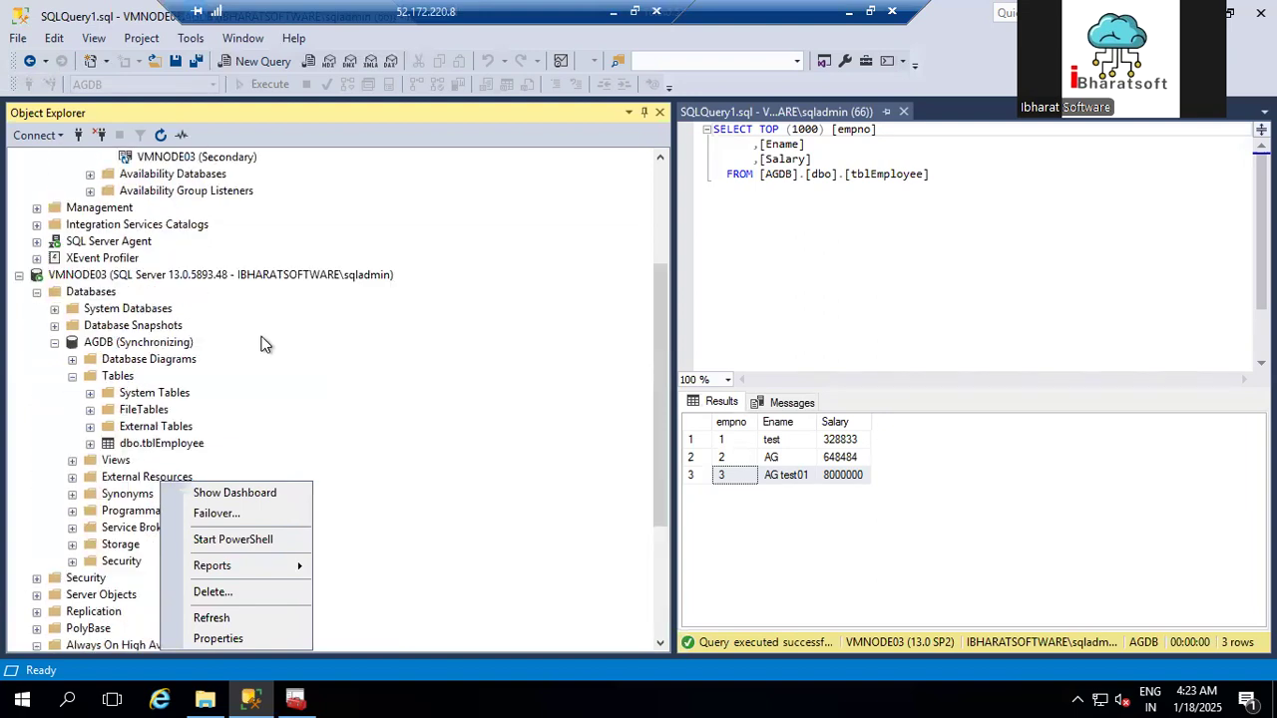
scroll(191, 309, "up", 4)
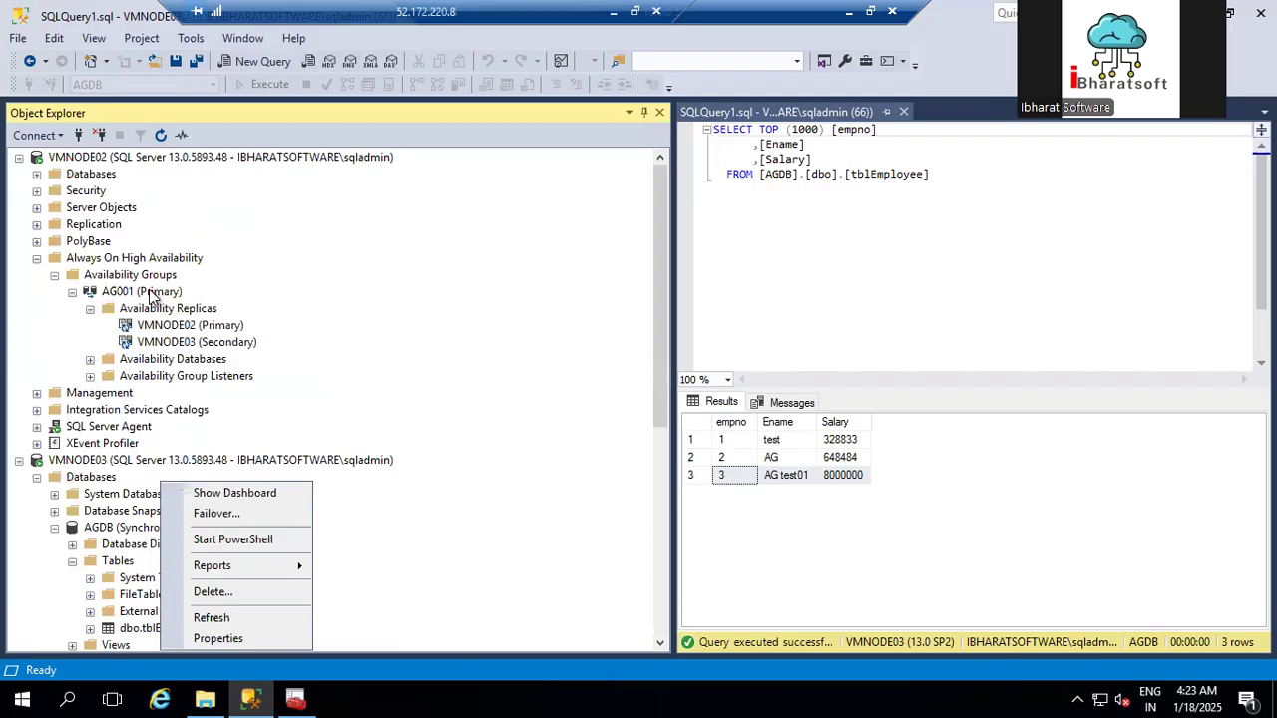
Step: Check VMNODE03's availability mode in the failover wizard for AG001 on VMNODE02, and cancel the wizard
right_click(150, 291)
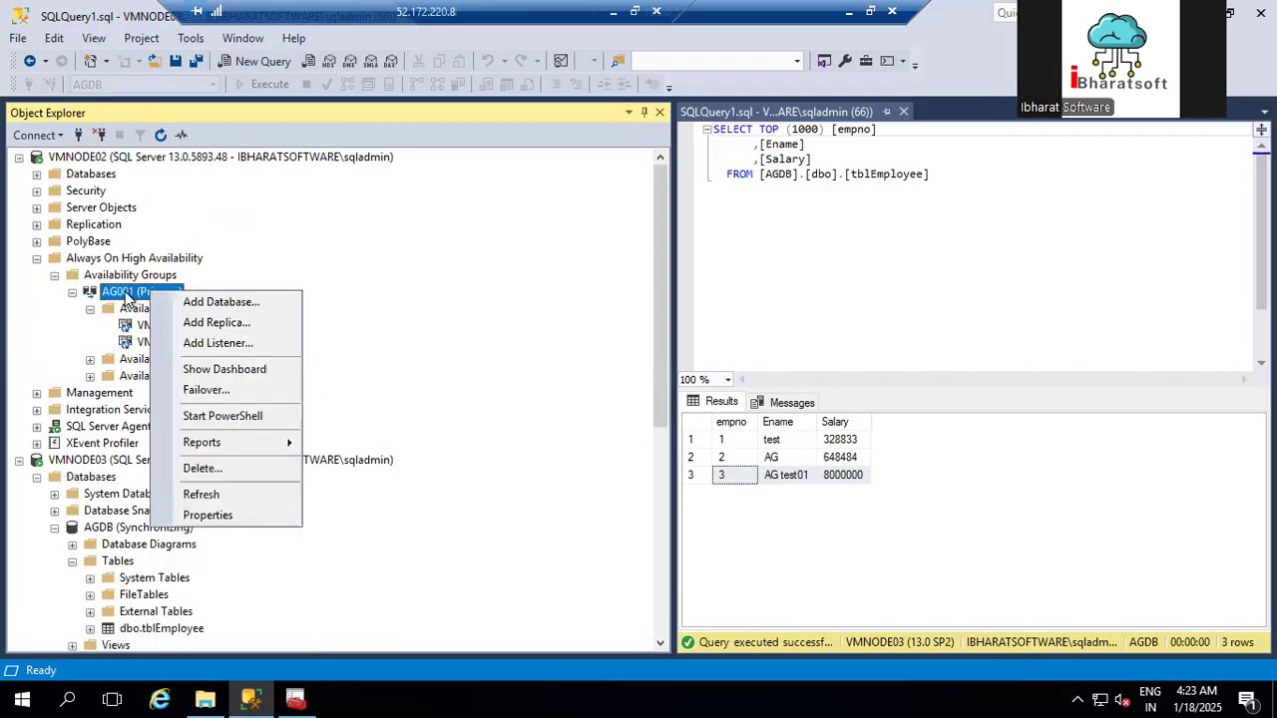
left_click(206, 393)
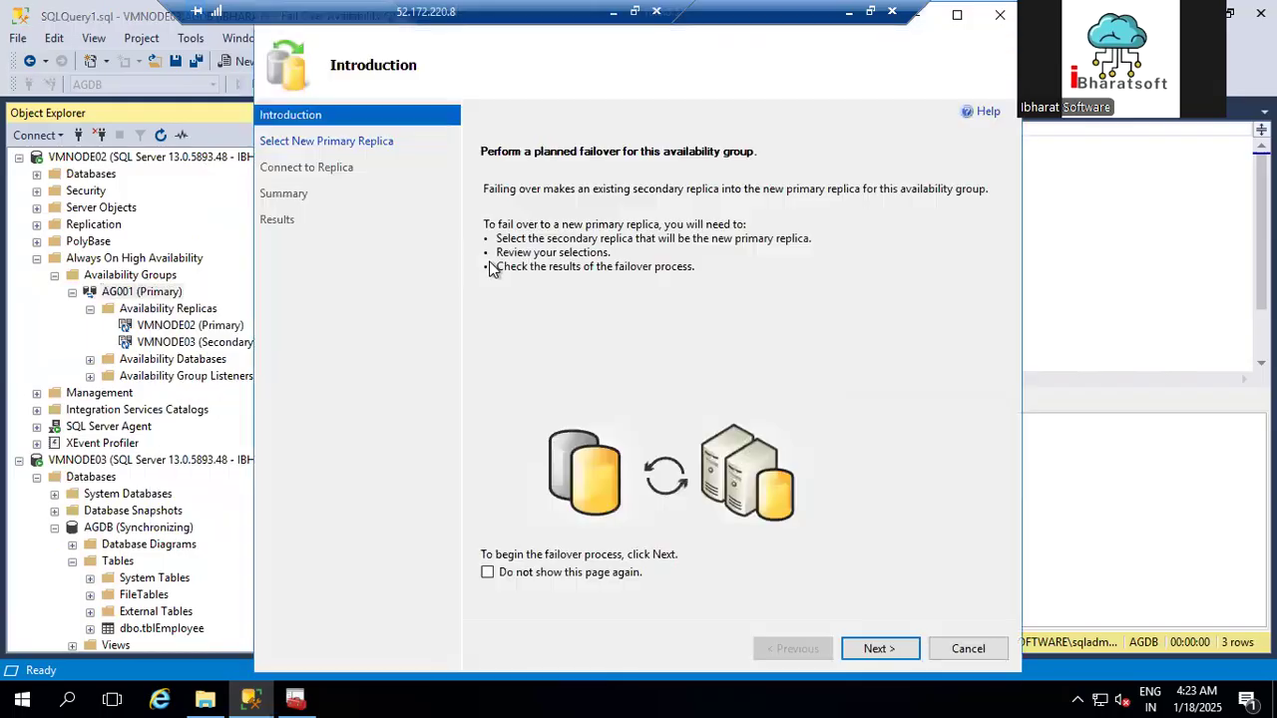
left_click(878, 648)
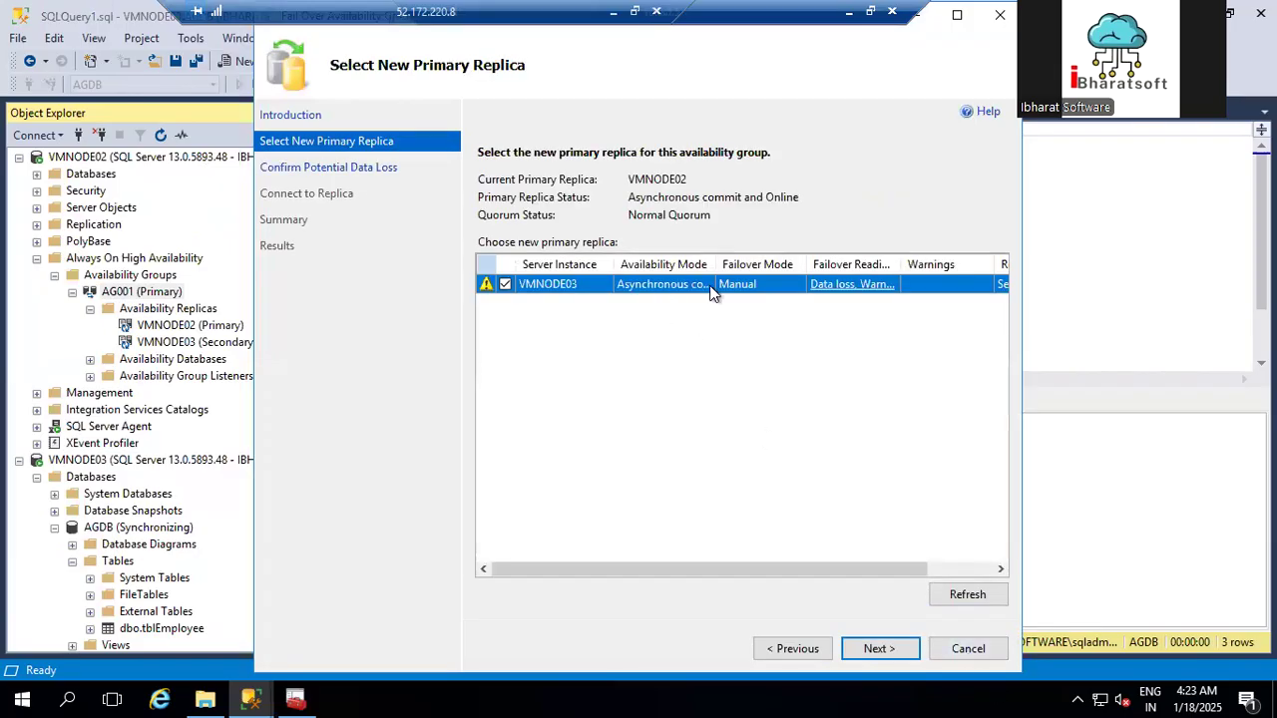
left_click_drag(720, 263, 777, 264)
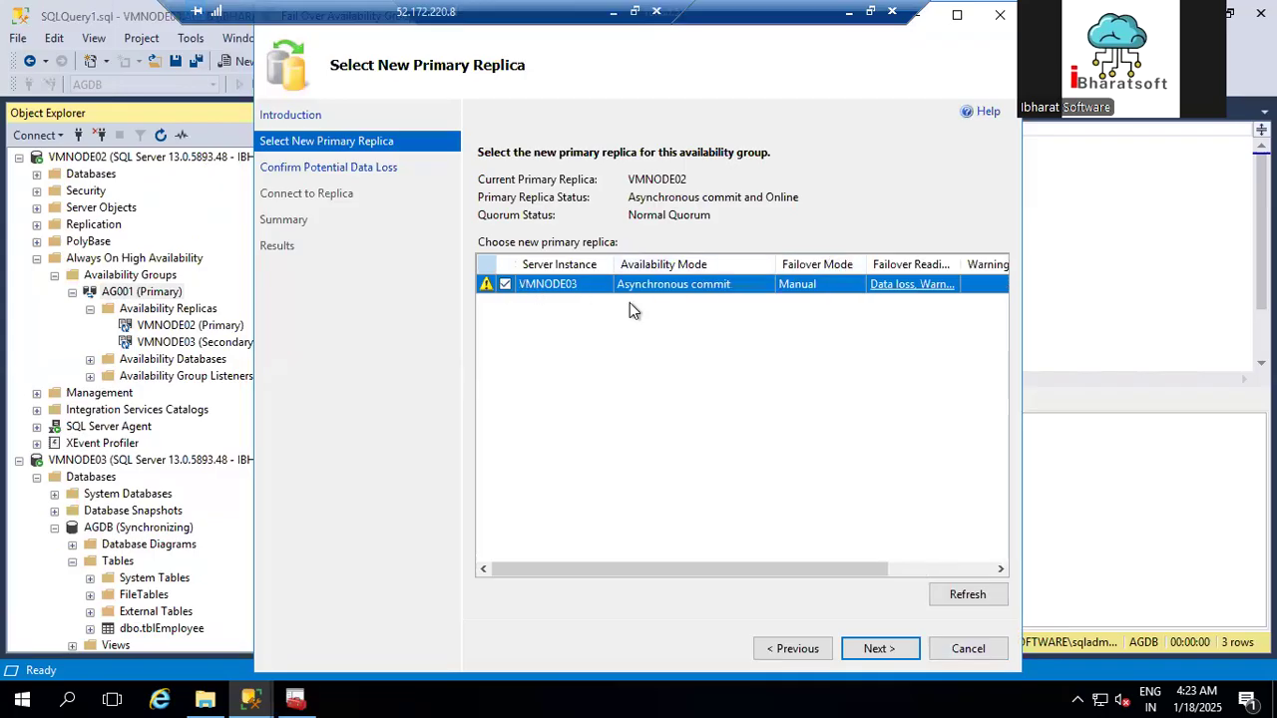
left_click(968, 649)
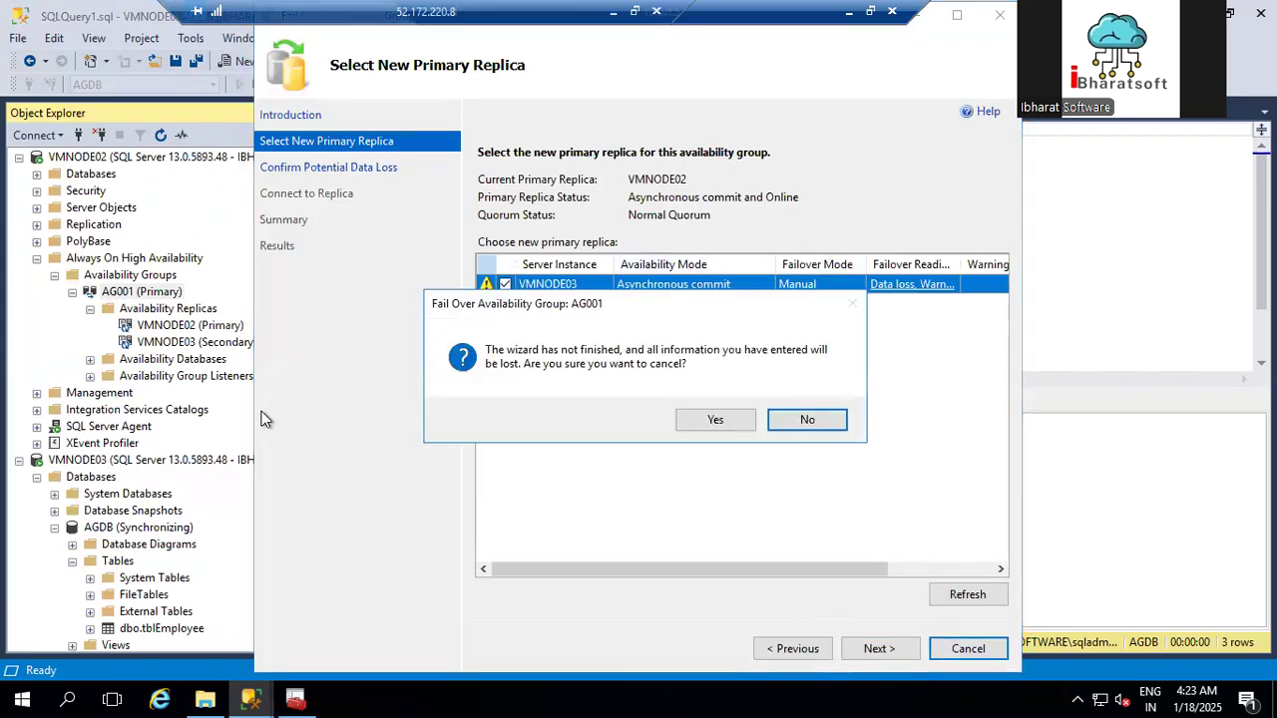
left_click(715, 419)
Step: Set the availability mode of both AG001 replicas, VMNODE02 and VMNODE03, to Synchronous commit in the group's properties
right_click(146, 291)
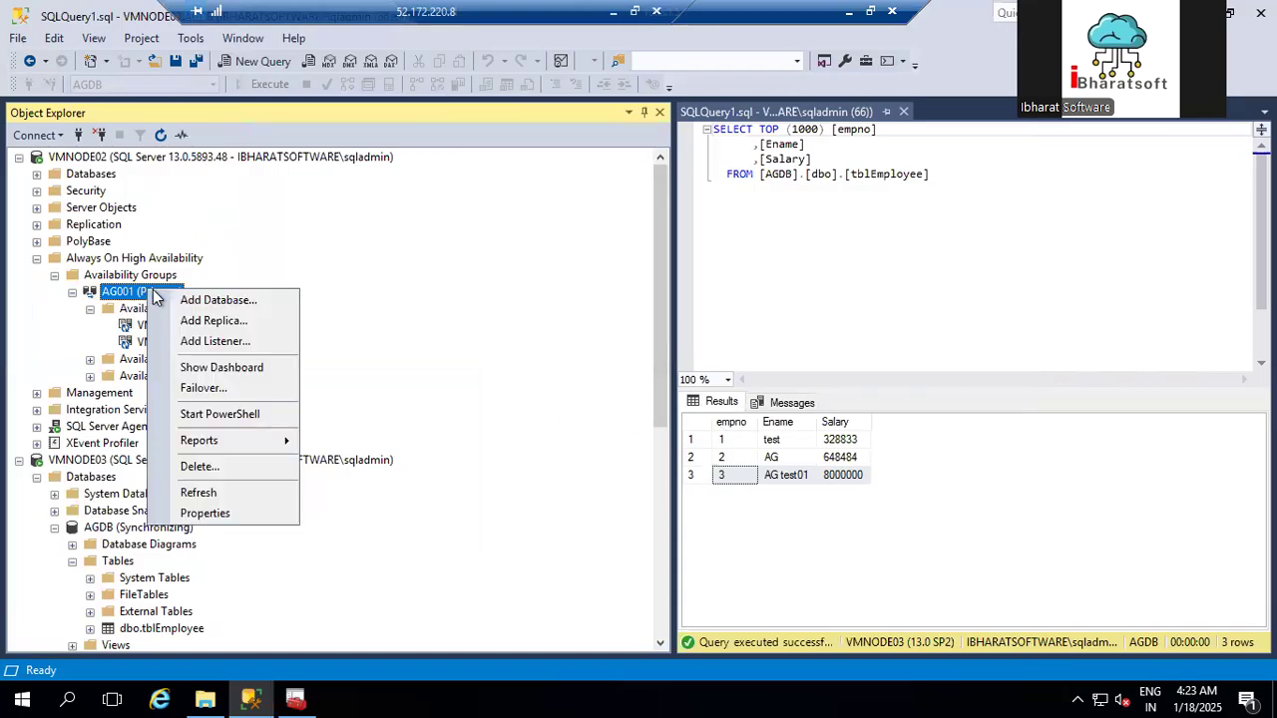
left_click(215, 513)
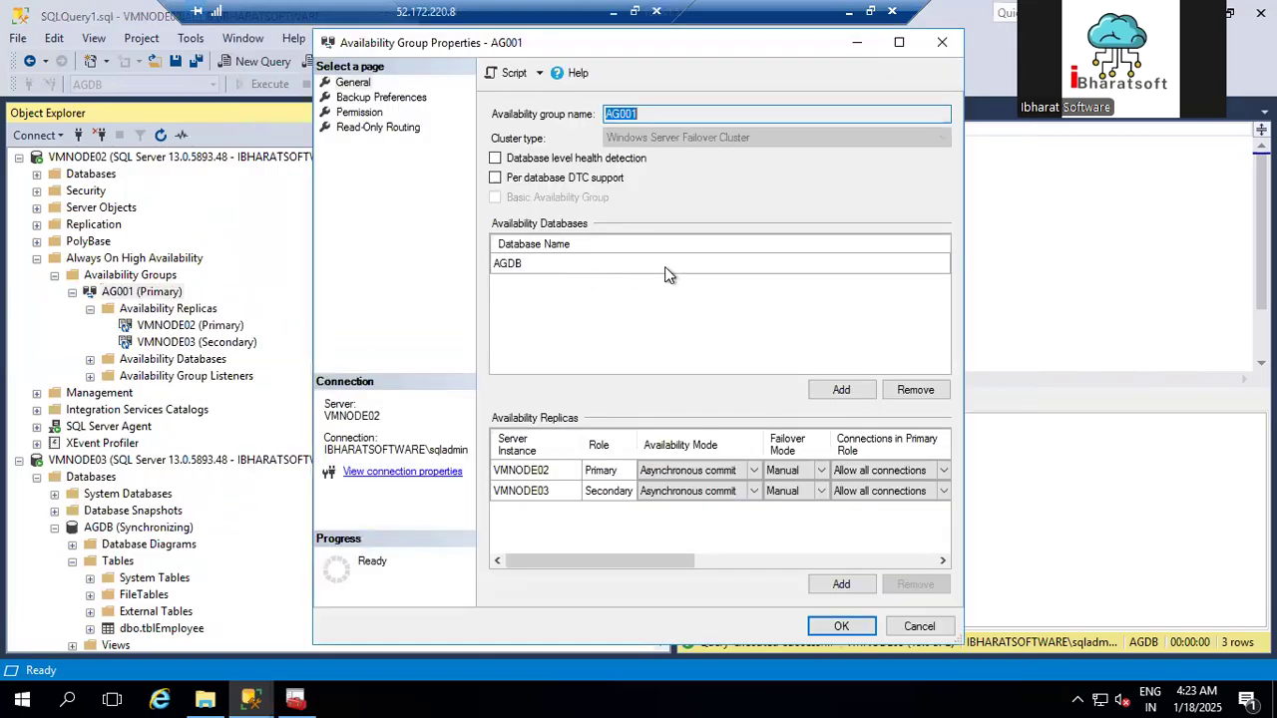
left_click(688, 469)
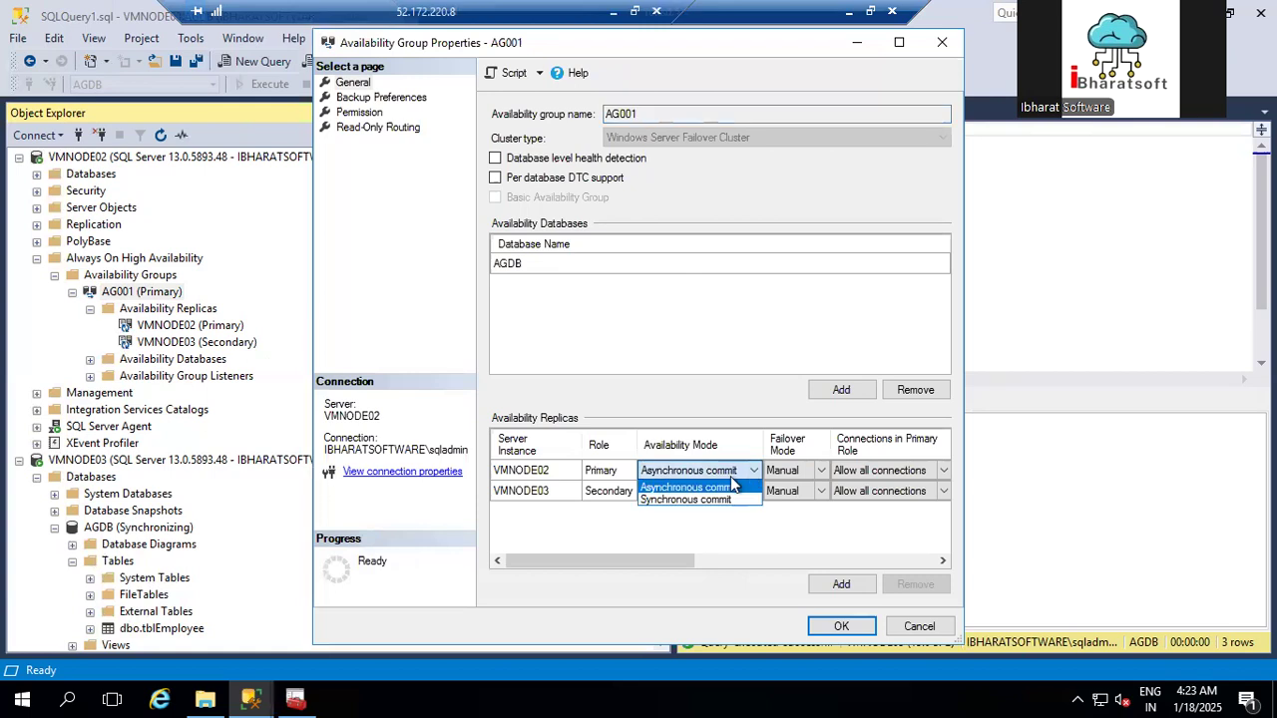
left_click(670, 499)
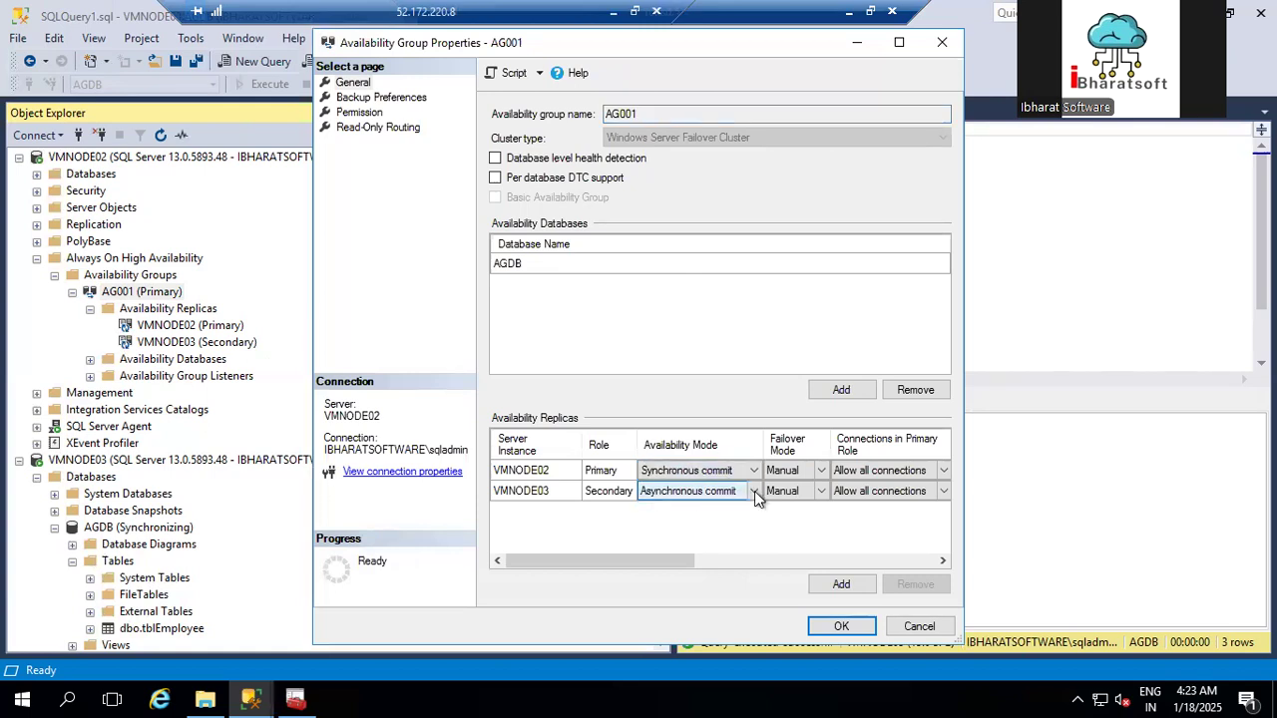
left_click(755, 491)
left_click(678, 520)
left_click(833, 626)
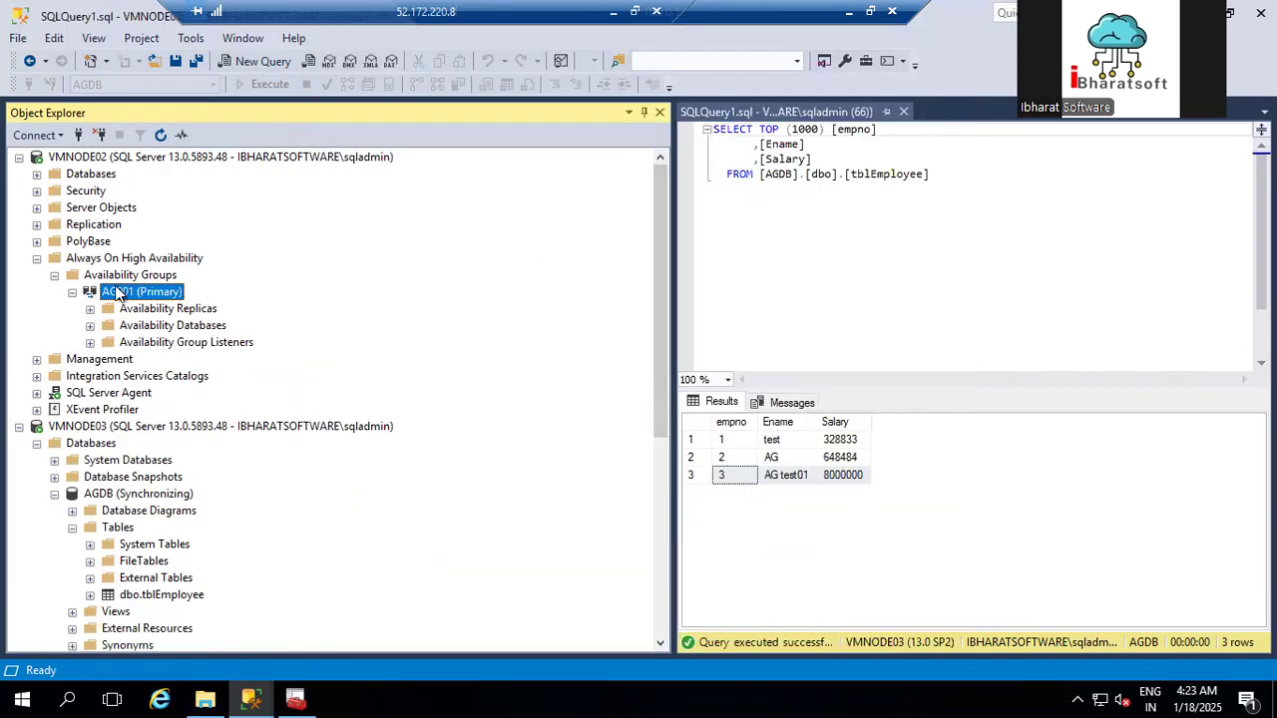
Step: Refresh VMNODE02 and expand its availability groups down to AG001
left_click(147, 160)
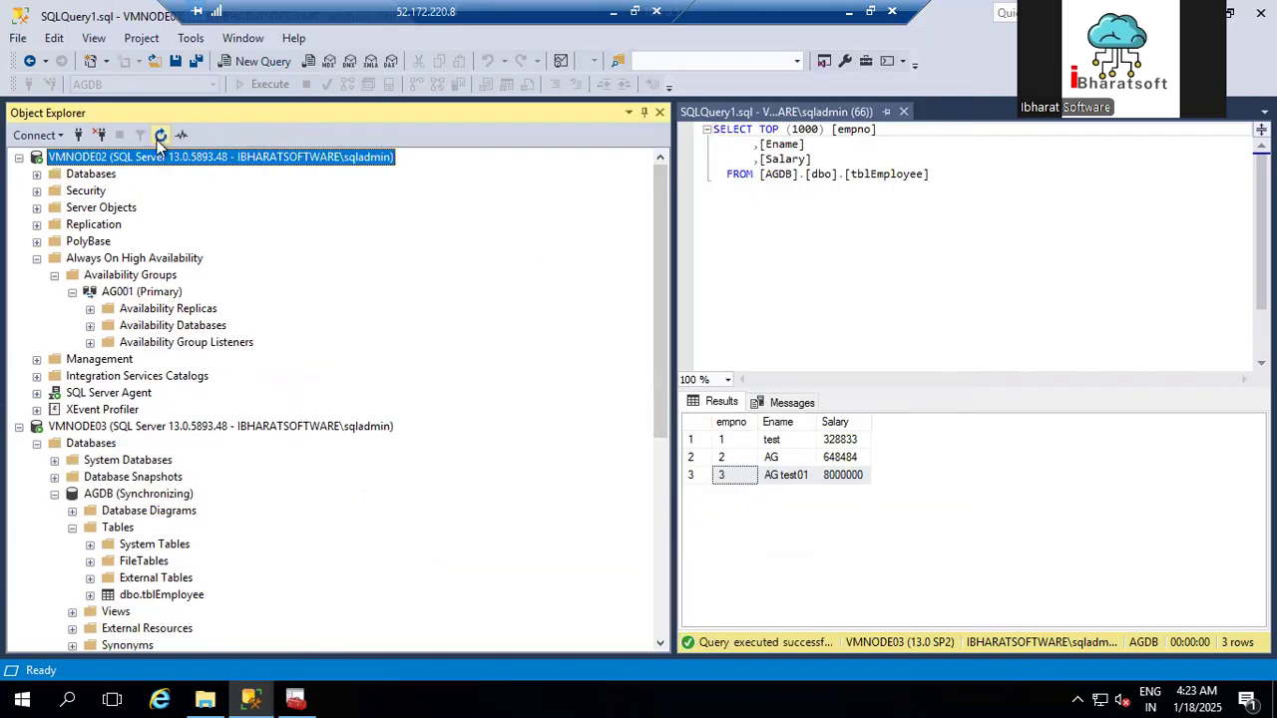
left_click(159, 137)
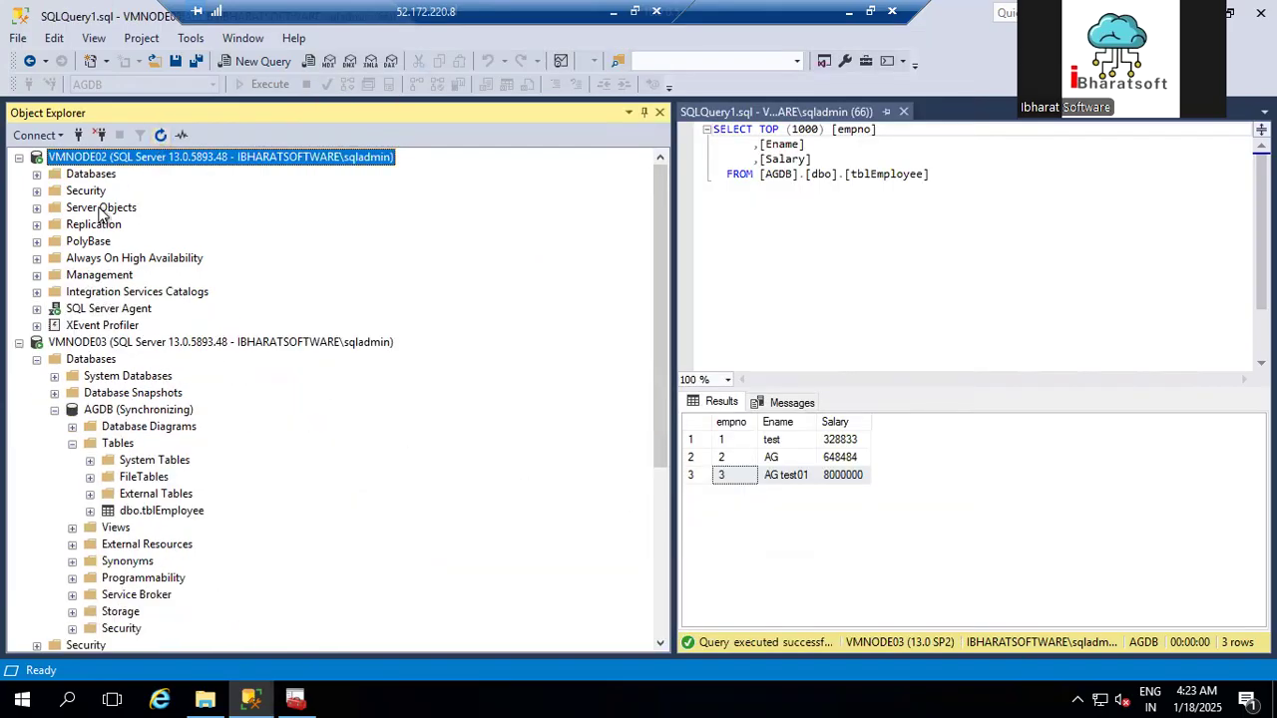
left_click(37, 257)
left_click(55, 275)
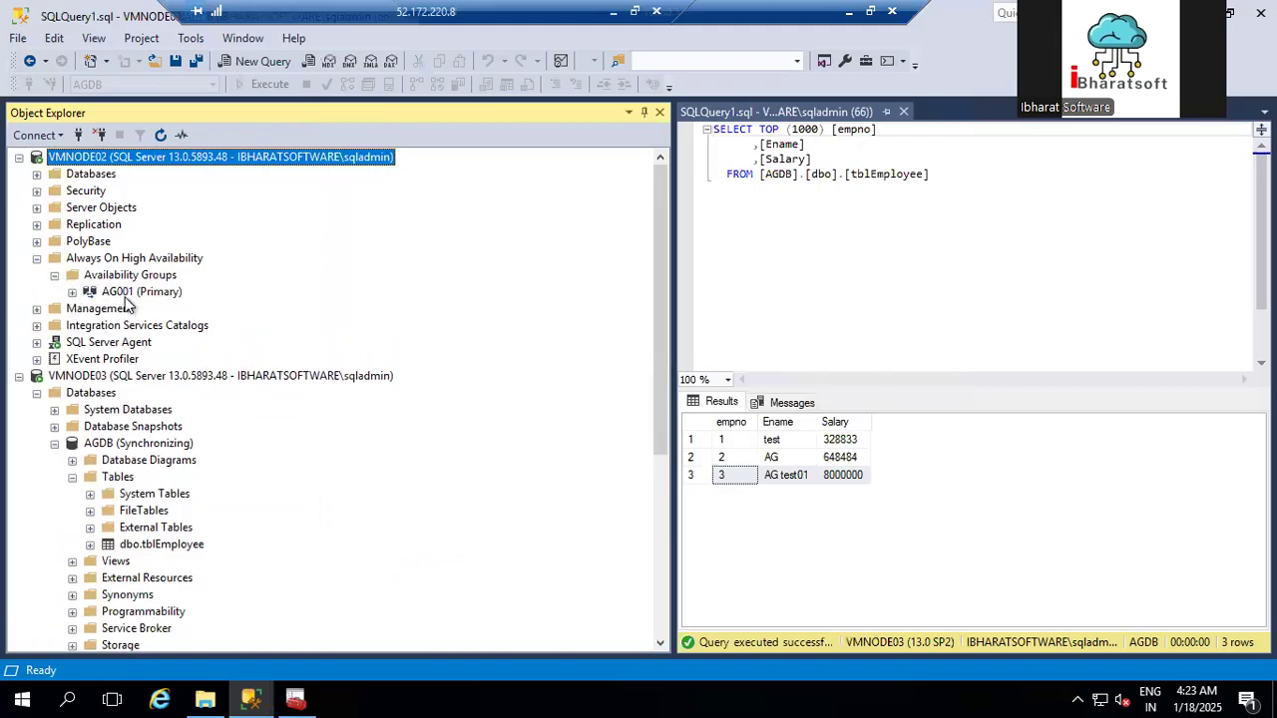
Step: Fail over AG001 from VMNODE02 to VMNODE03 as the new primary replica, connecting to VMNODE03 and finishing the failover wizard
right_click(130, 293)
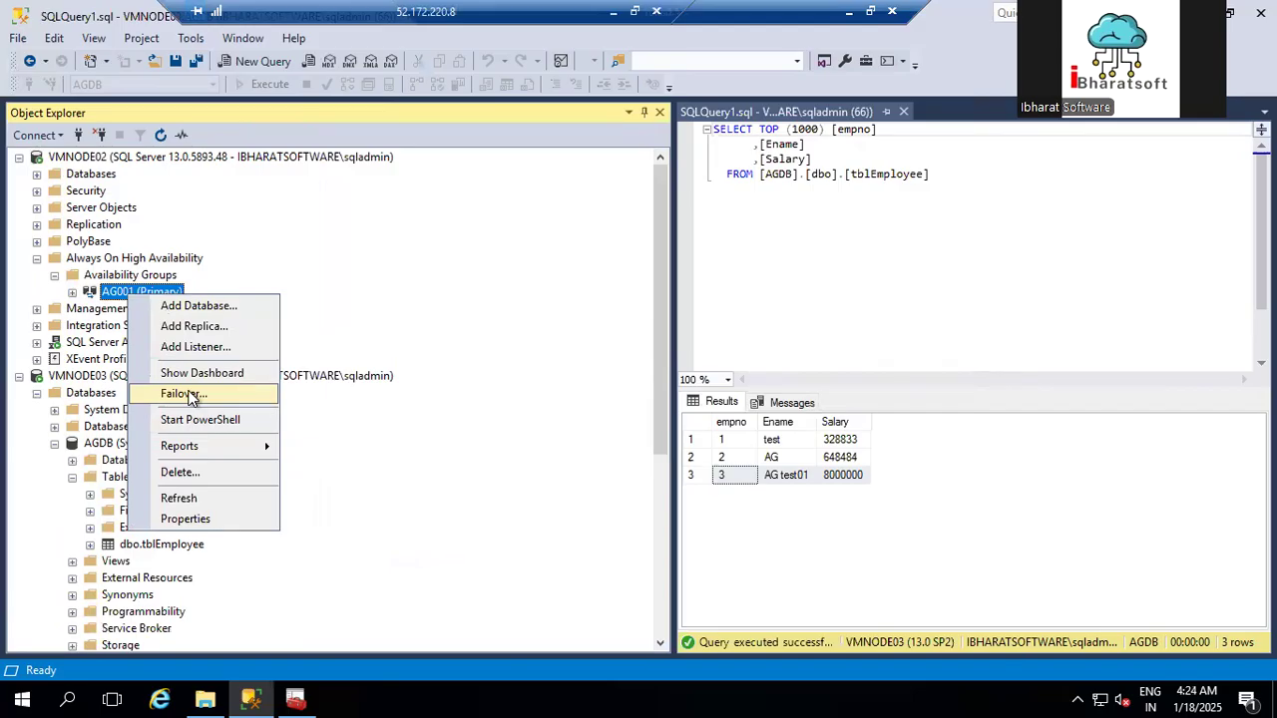
left_click(184, 394)
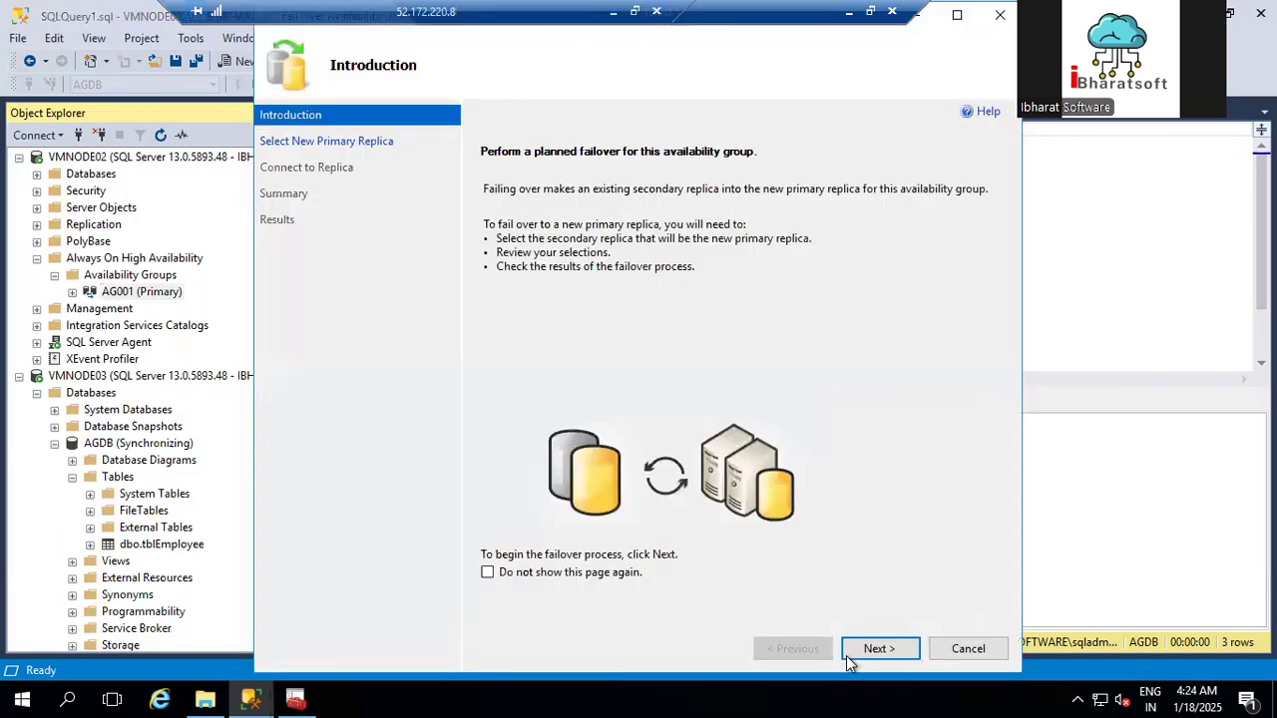
left_click(848, 653)
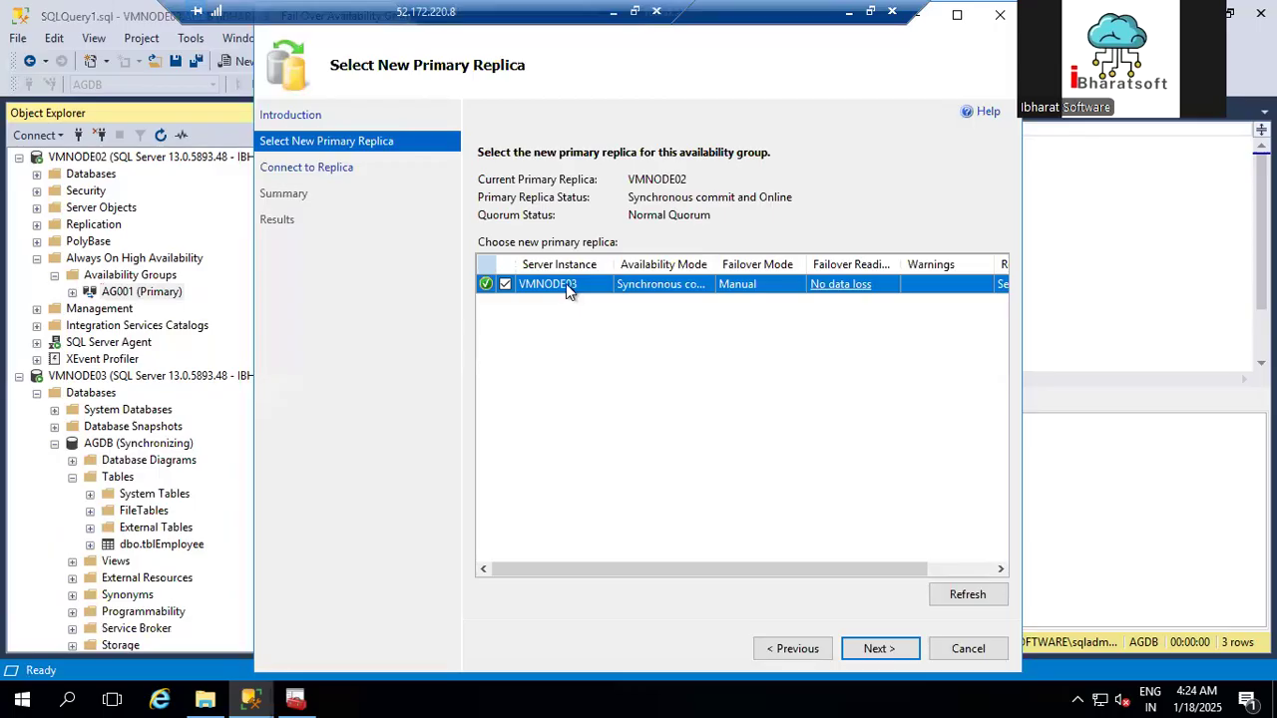
left_click(879, 650)
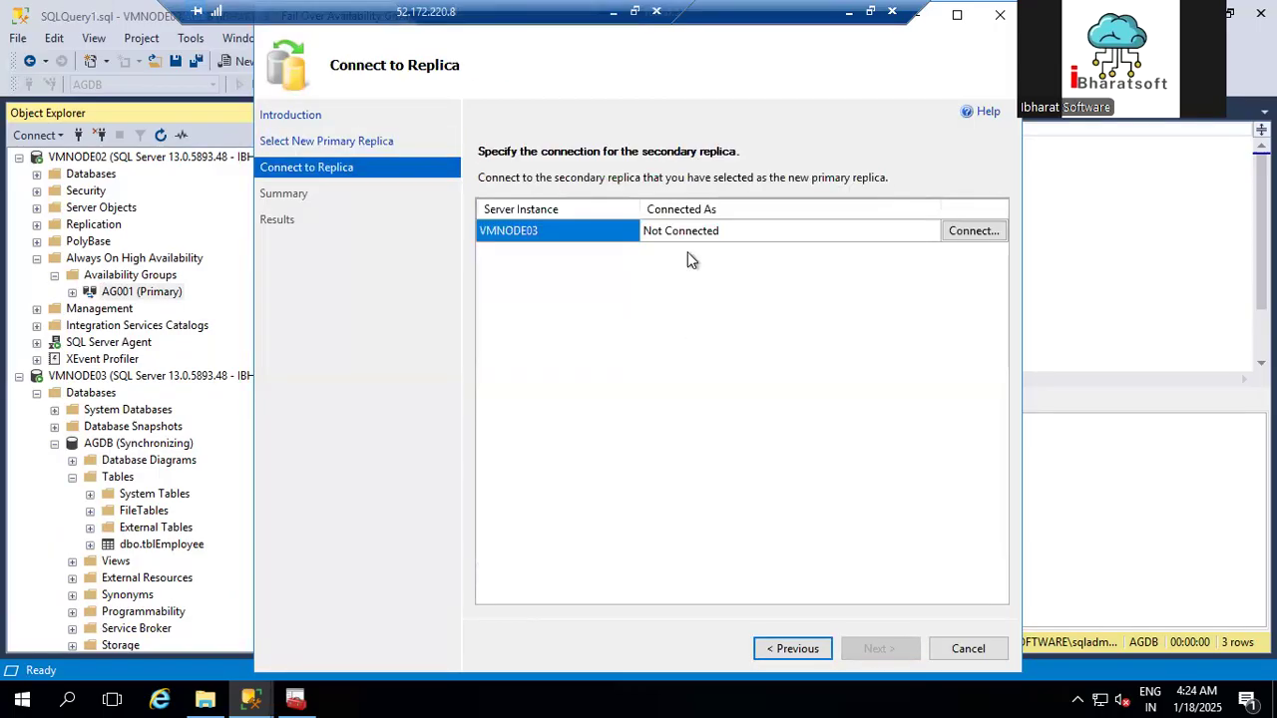
left_click(973, 235)
left_click(579, 372)
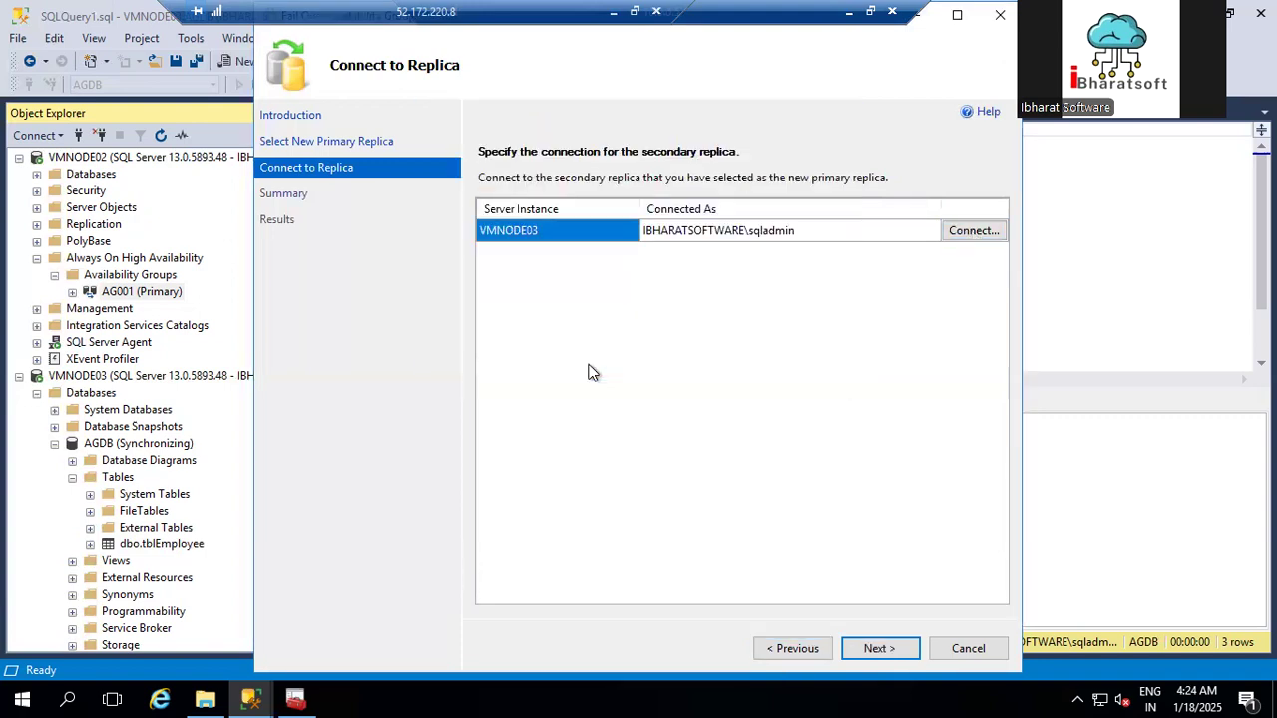
left_click(878, 649)
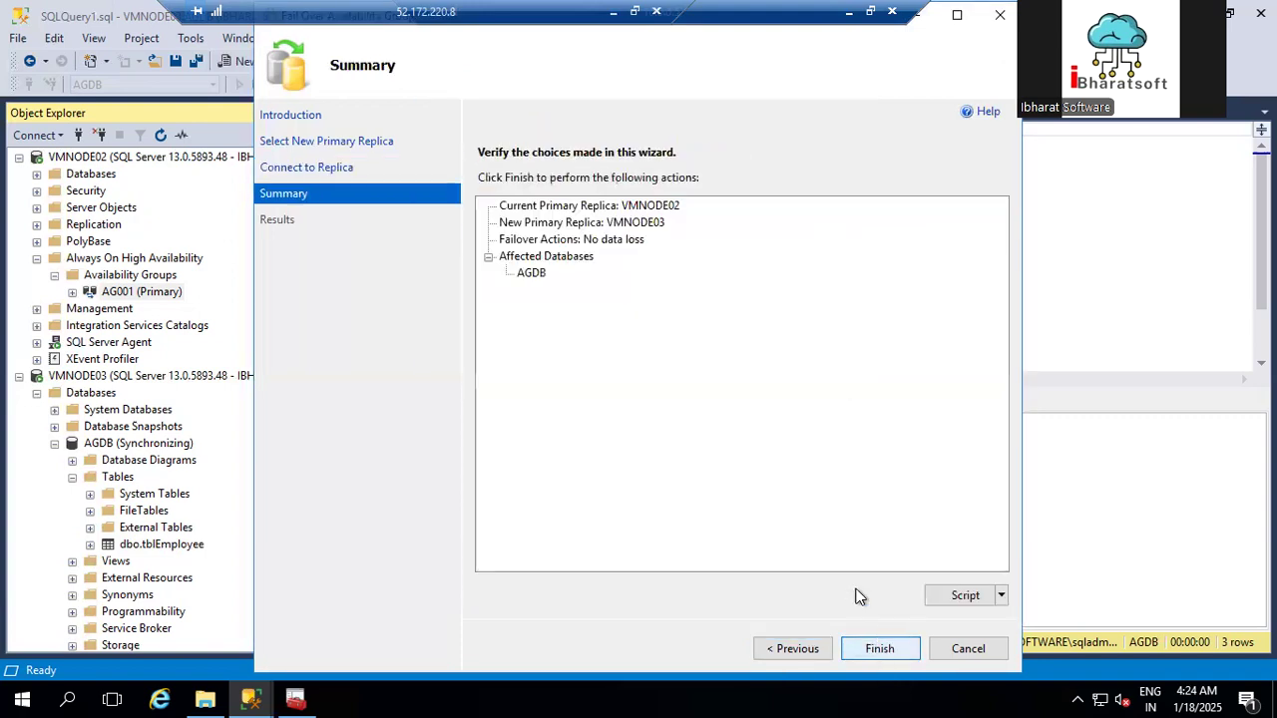
left_click(876, 647)
left_click(494, 239)
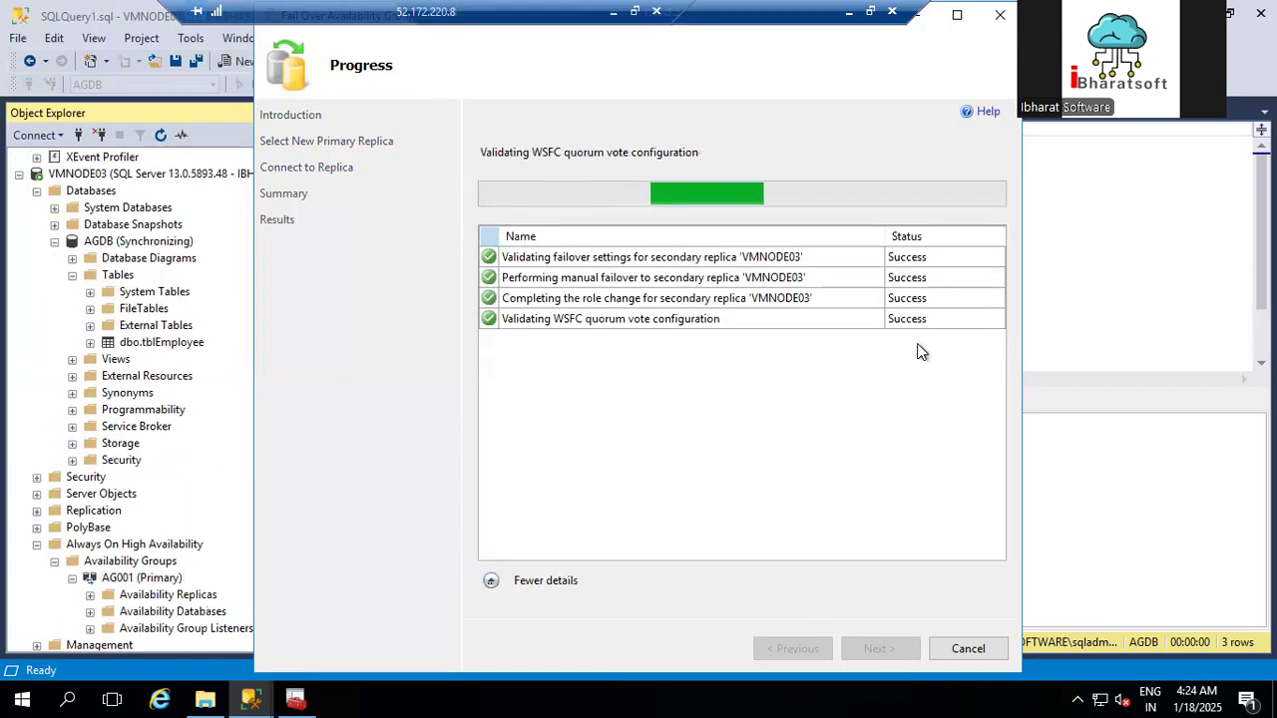
left_click(964, 650)
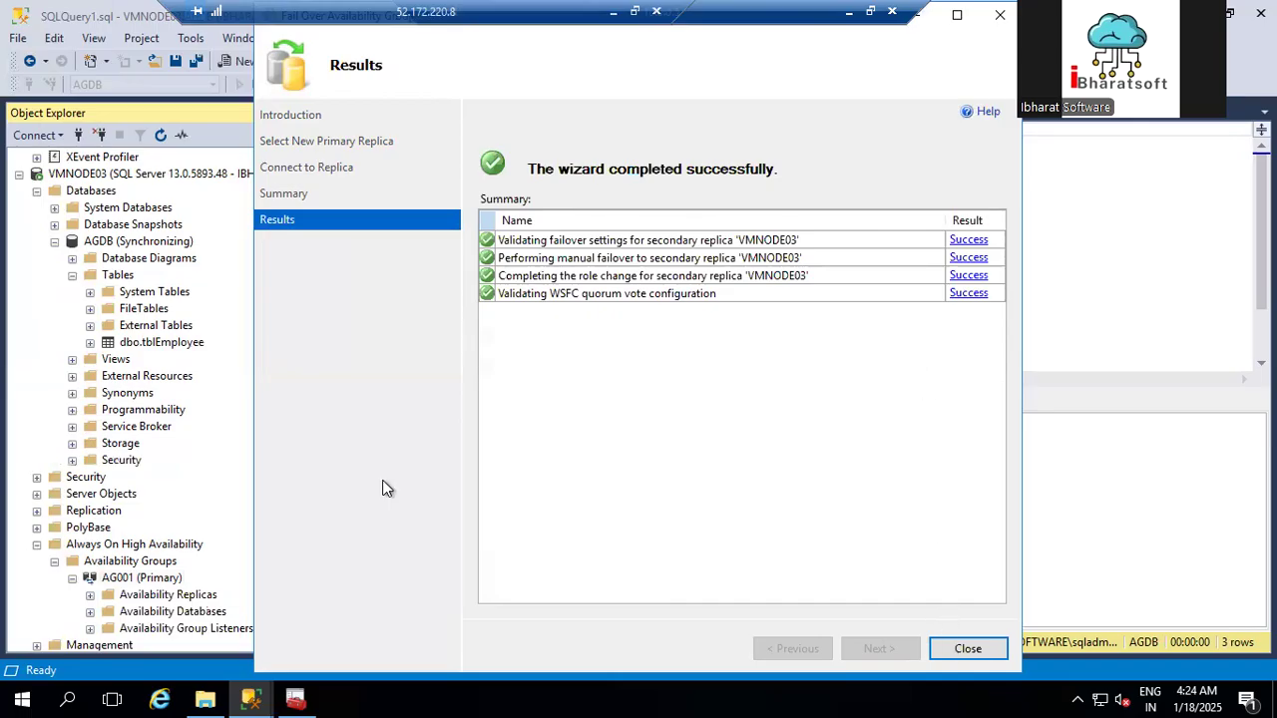
Step: Disconnect both servers, VMNODE02 and VMNODE03, from Object Explorer
left_click(26, 176)
left_click(110, 159)
right_click(110, 162)
left_click(150, 190)
right_click(85, 163)
left_click(143, 190)
Step: Connect Object Explorer to the VMNODE03 and VMNODE02 database engines with Windows Authentication
left_click(80, 137)
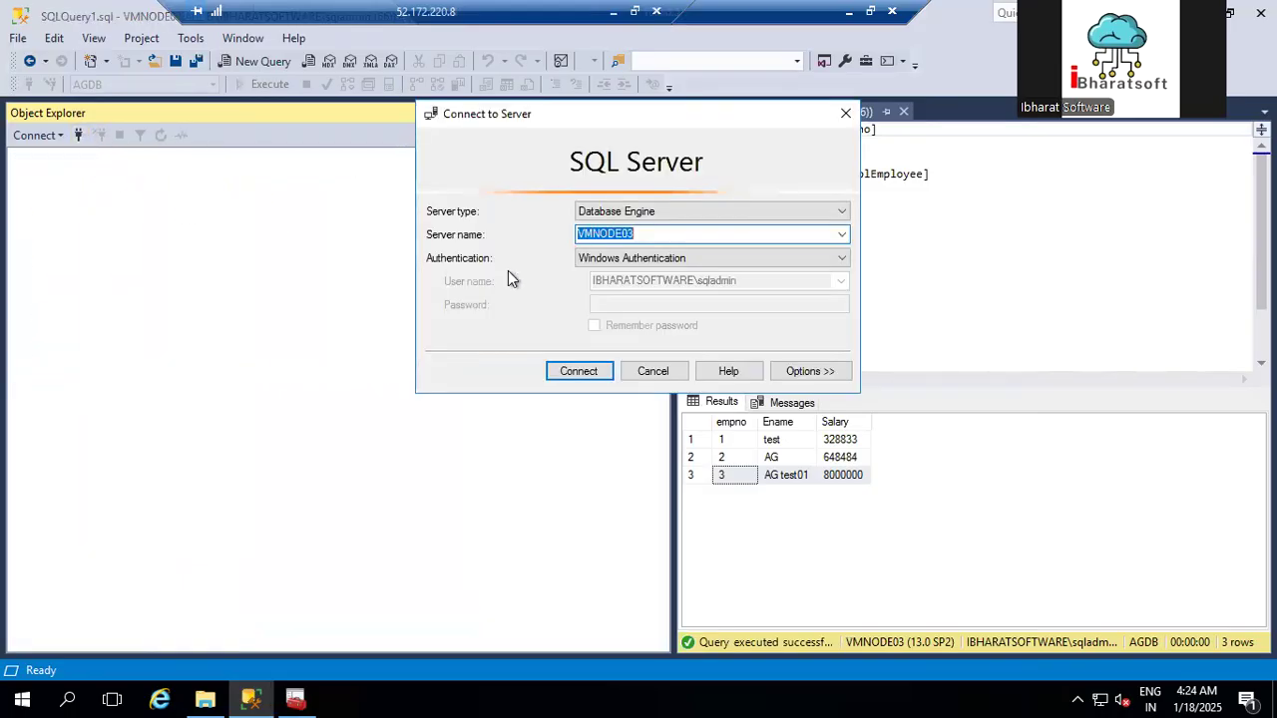
left_click(566, 370)
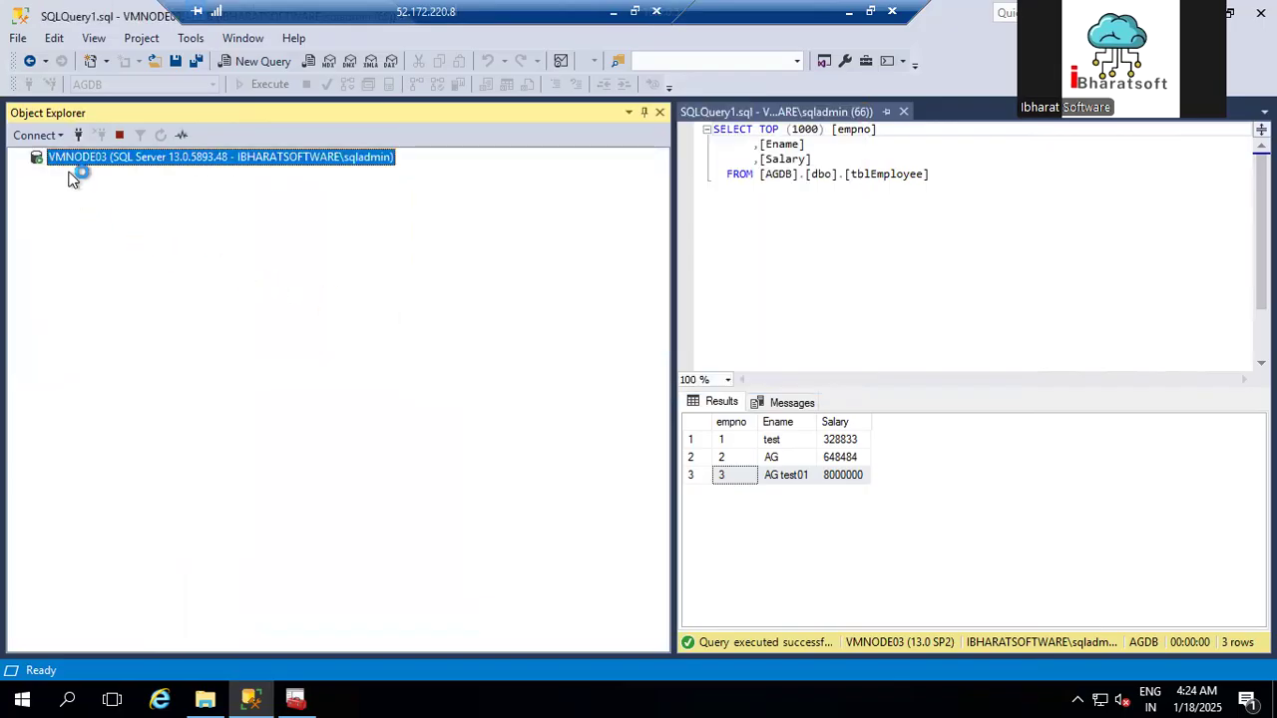
left_click(80, 134)
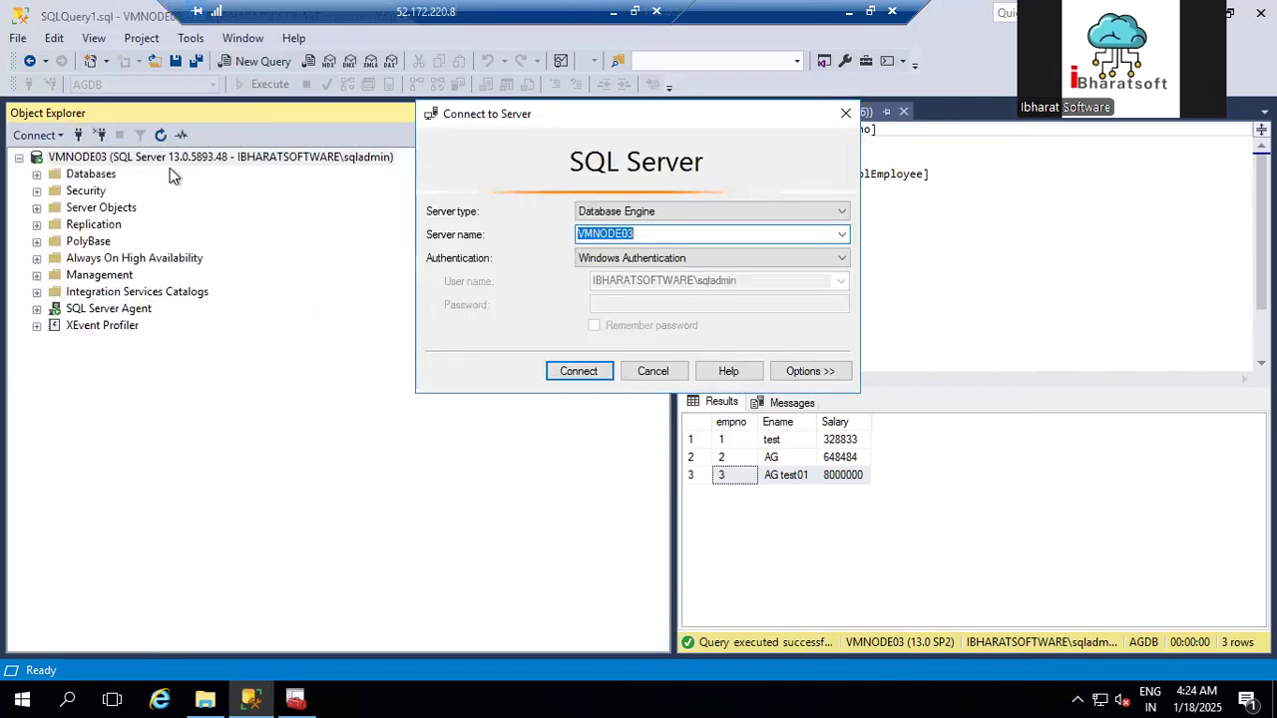
left_click(841, 235)
left_click(639, 262)
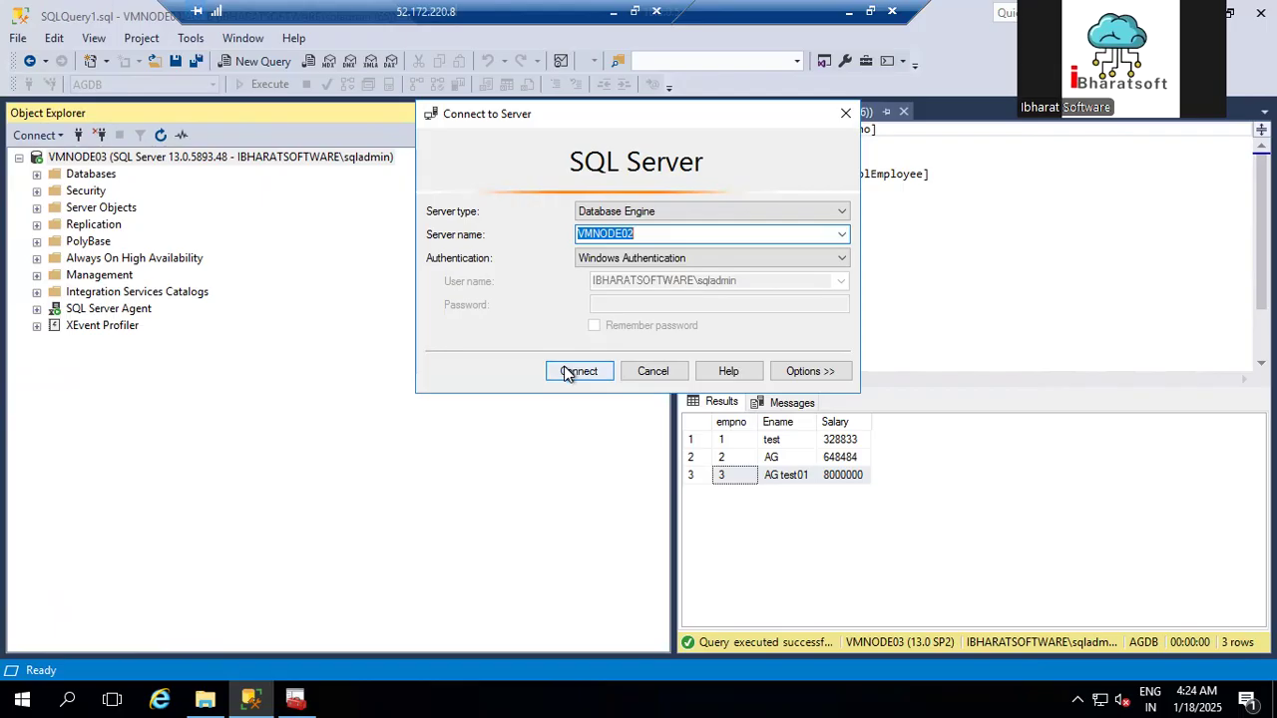
left_click(566, 371)
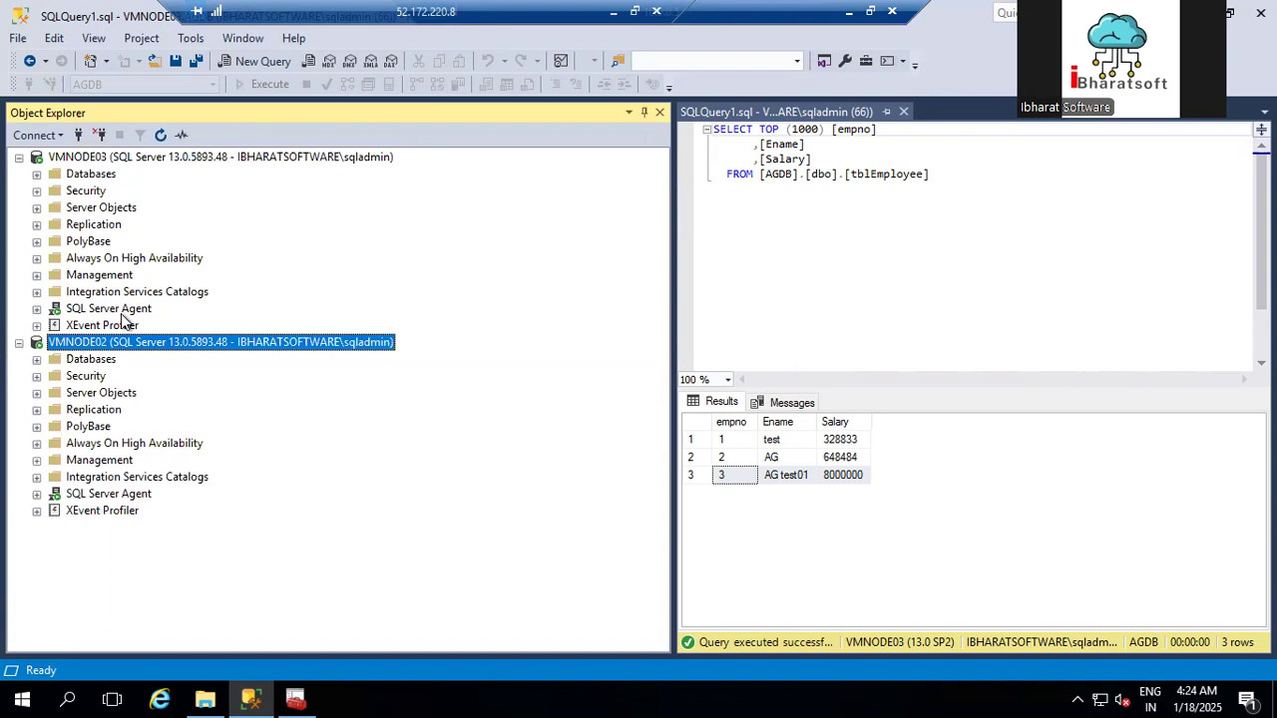
Step: Examine the roles of AG001's availability replicas under VMNODE03
left_click(37, 259)
left_click(55, 274)
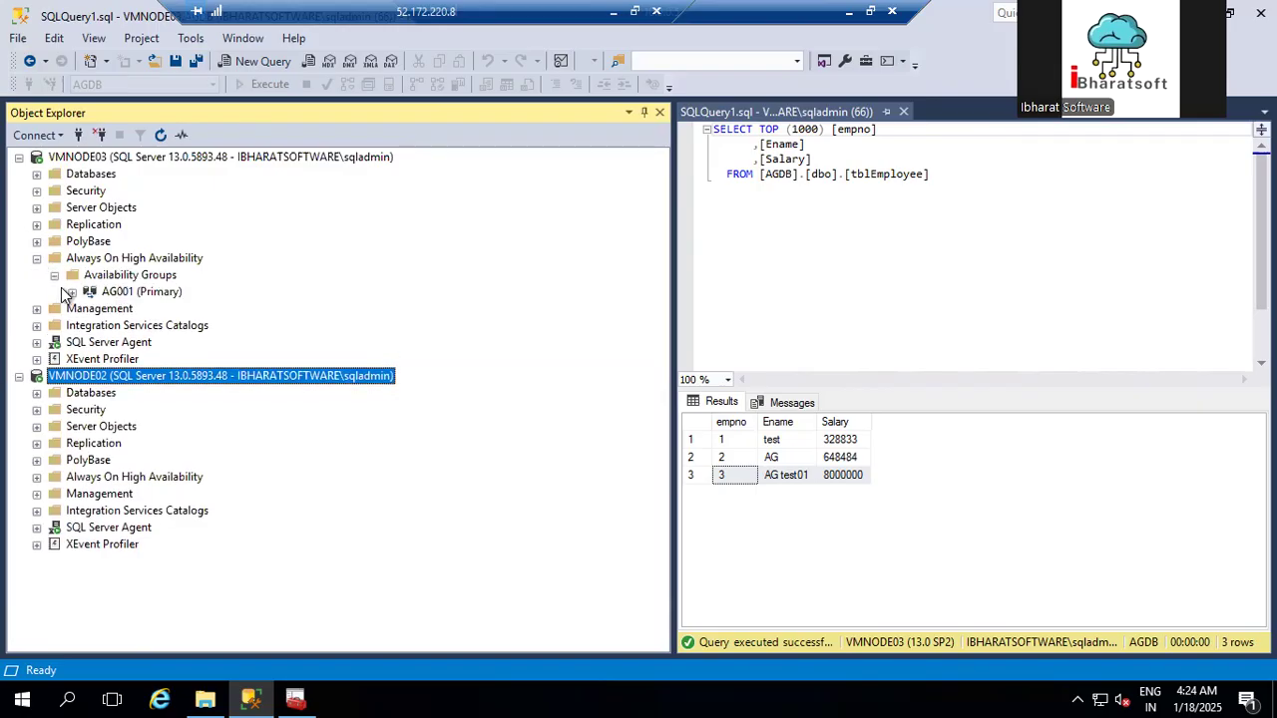
left_click(72, 292)
left_click(89, 309)
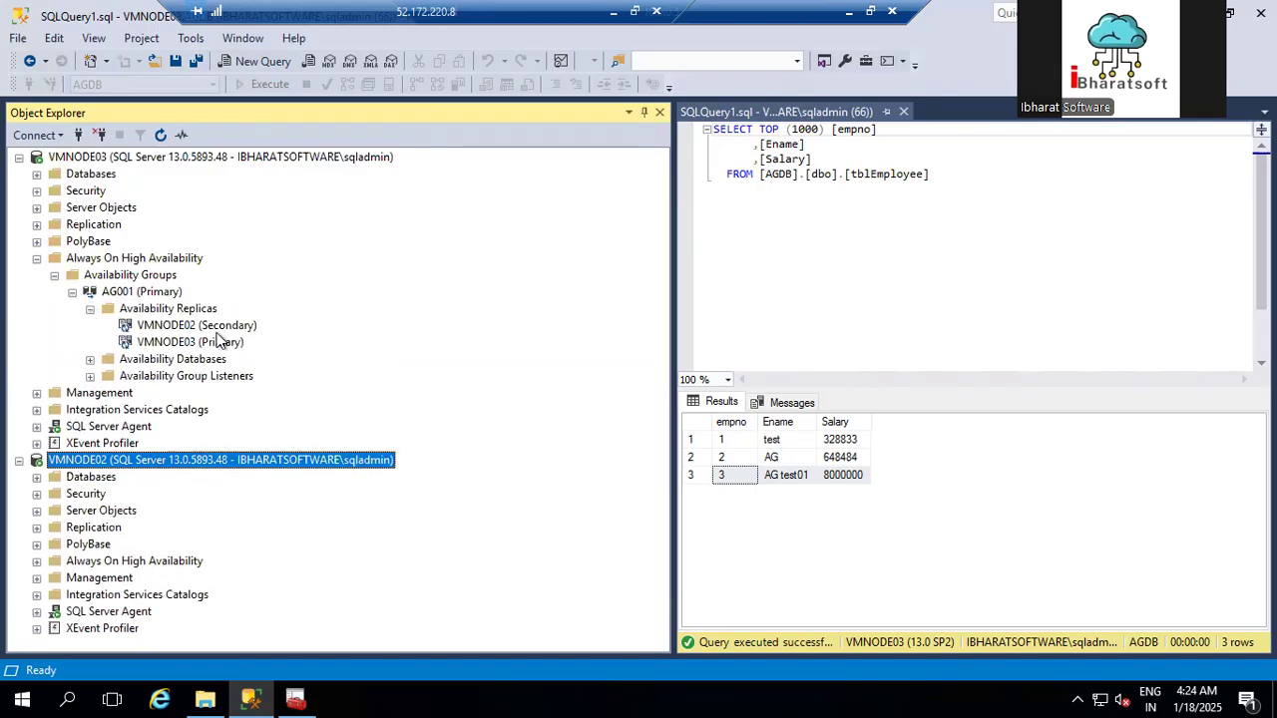
left_click(190, 342)
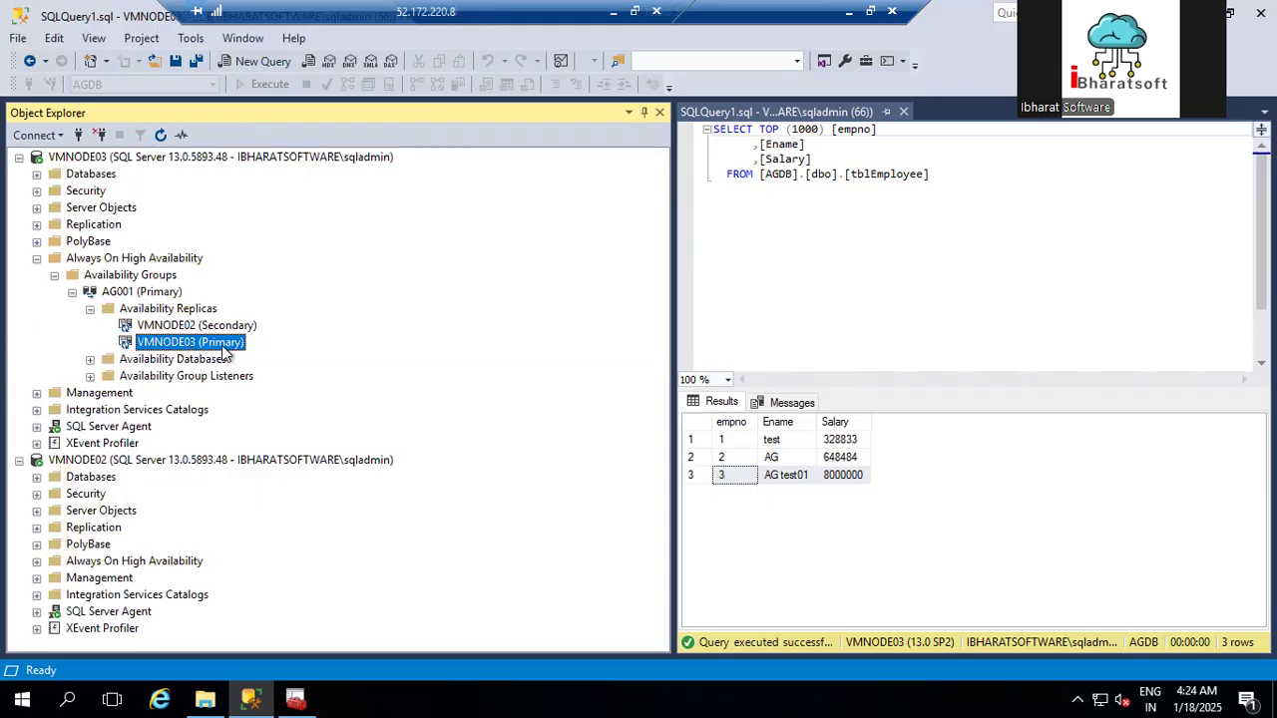
left_click(205, 326)
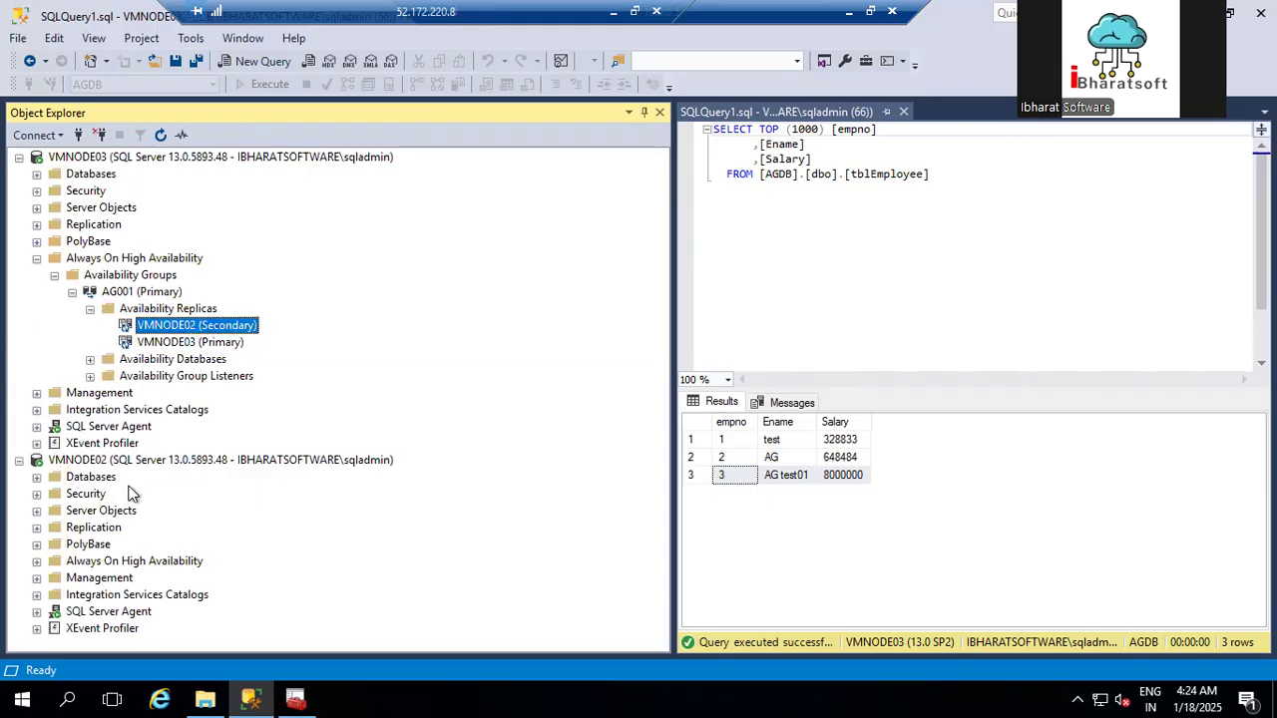
Step: Examine AG001's role and its availability replicas under VMNODE02
left_click(40, 561)
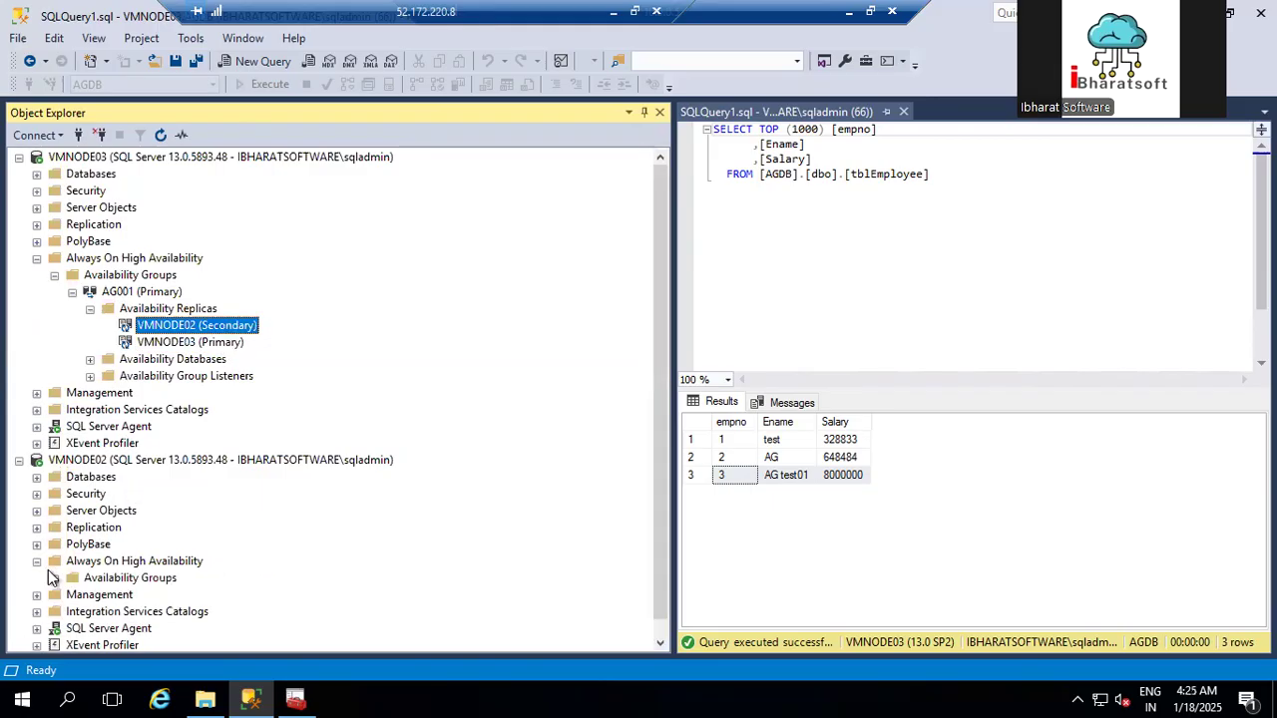
left_click(72, 595)
scroll(94, 592, "down", 2)
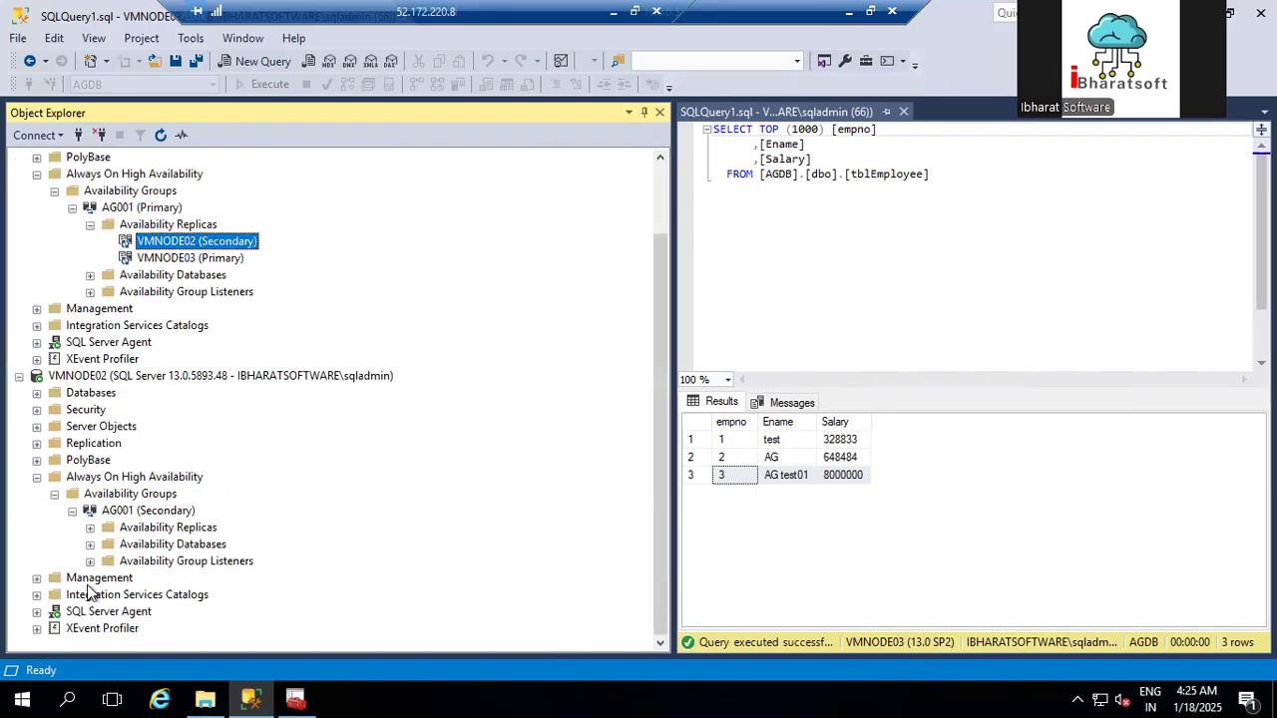
left_click(90, 528)
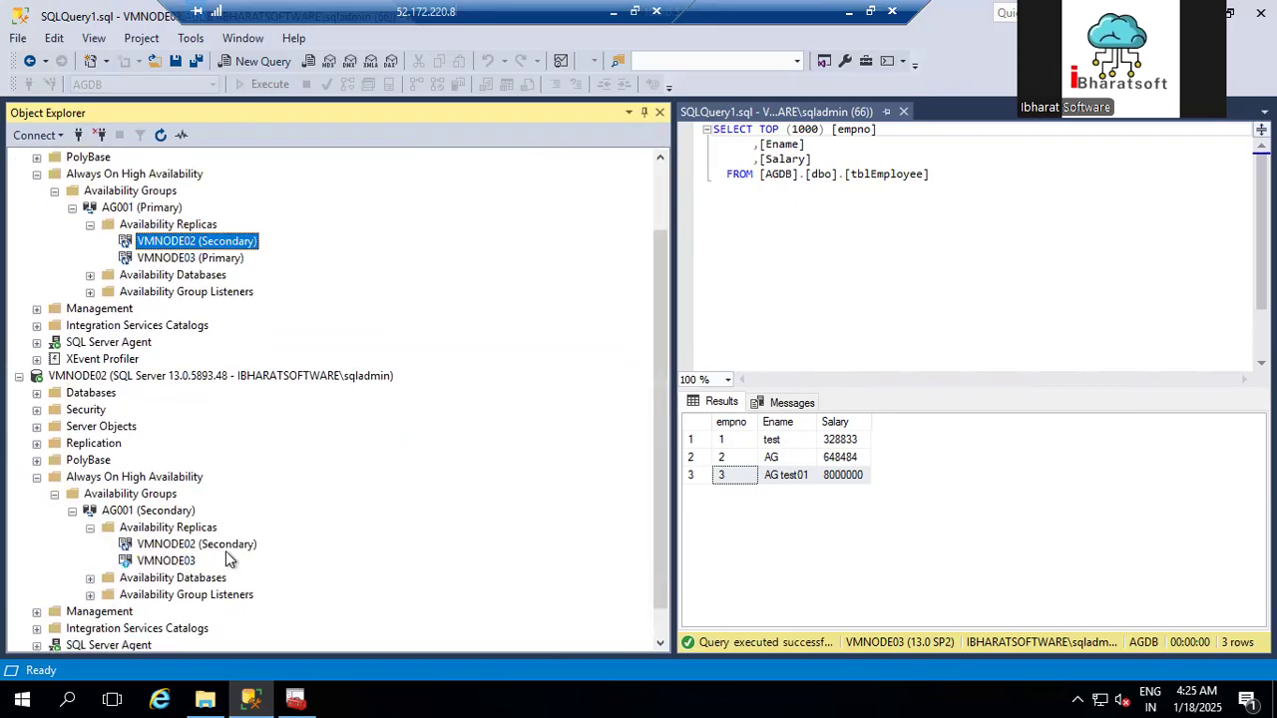
left_click(180, 545)
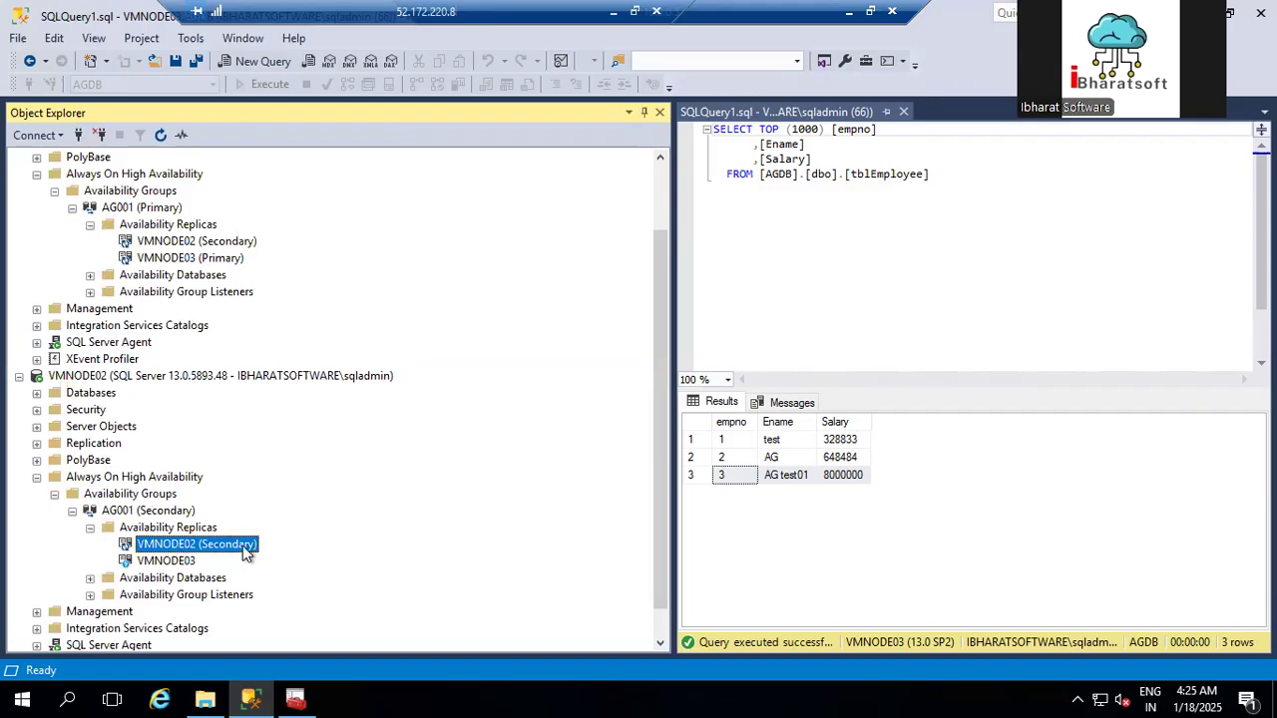
left_click(168, 563)
scroll(284, 379, "up", 2)
scroll(290, 389, "down", 3)
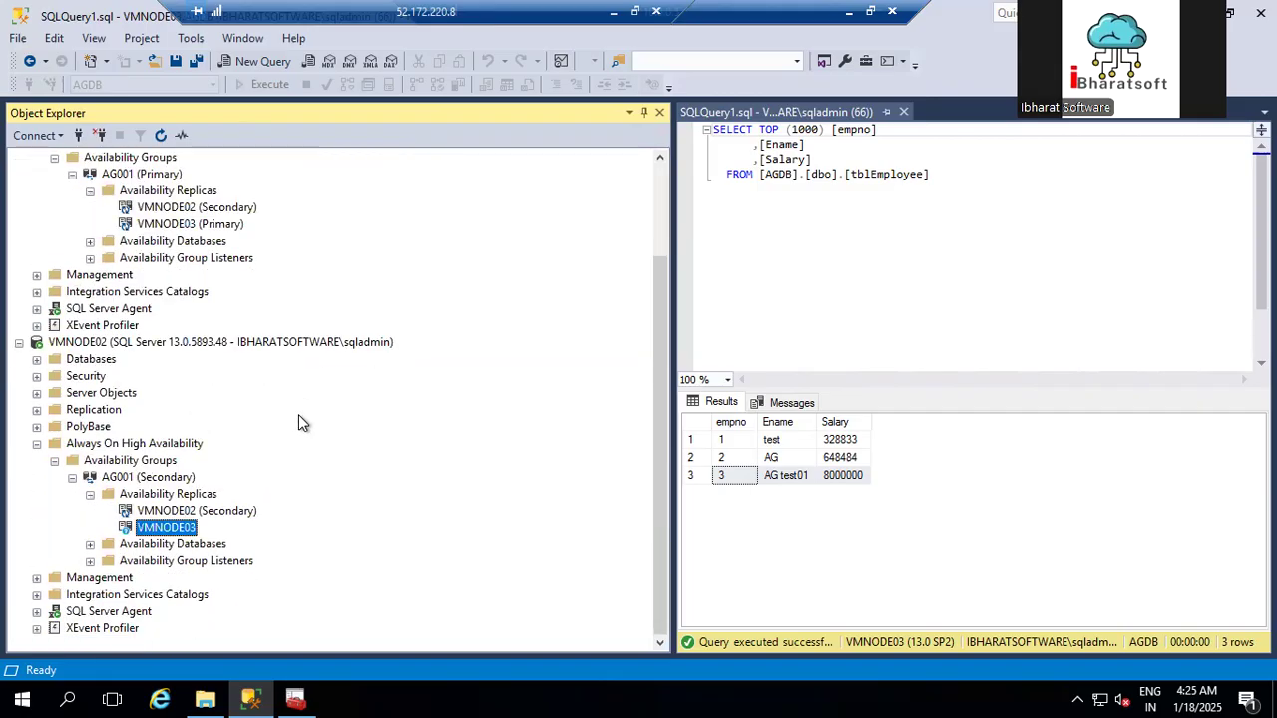
Step: Check the synchronization state of AGDB on VMNODE02 and on VMNODE03, expanding the database on each server
left_click(37, 360)
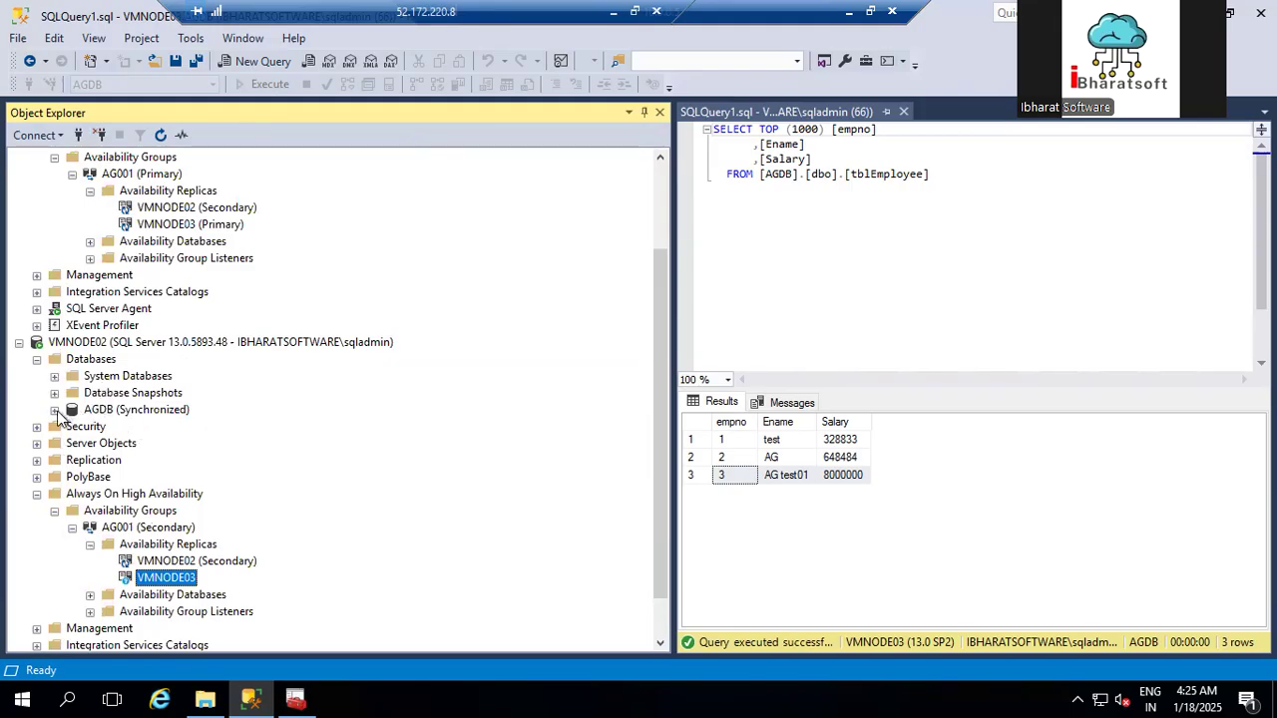
left_click(55, 410)
scroll(122, 379, "up", 3)
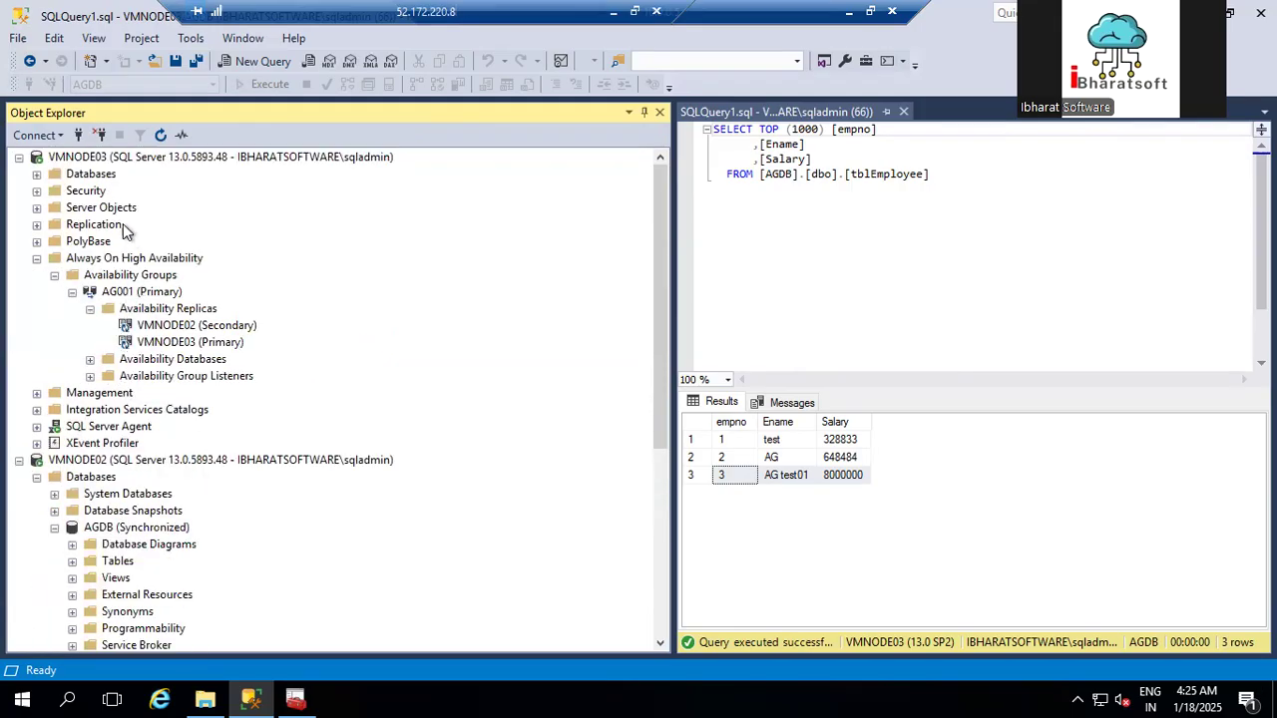
left_click(37, 173)
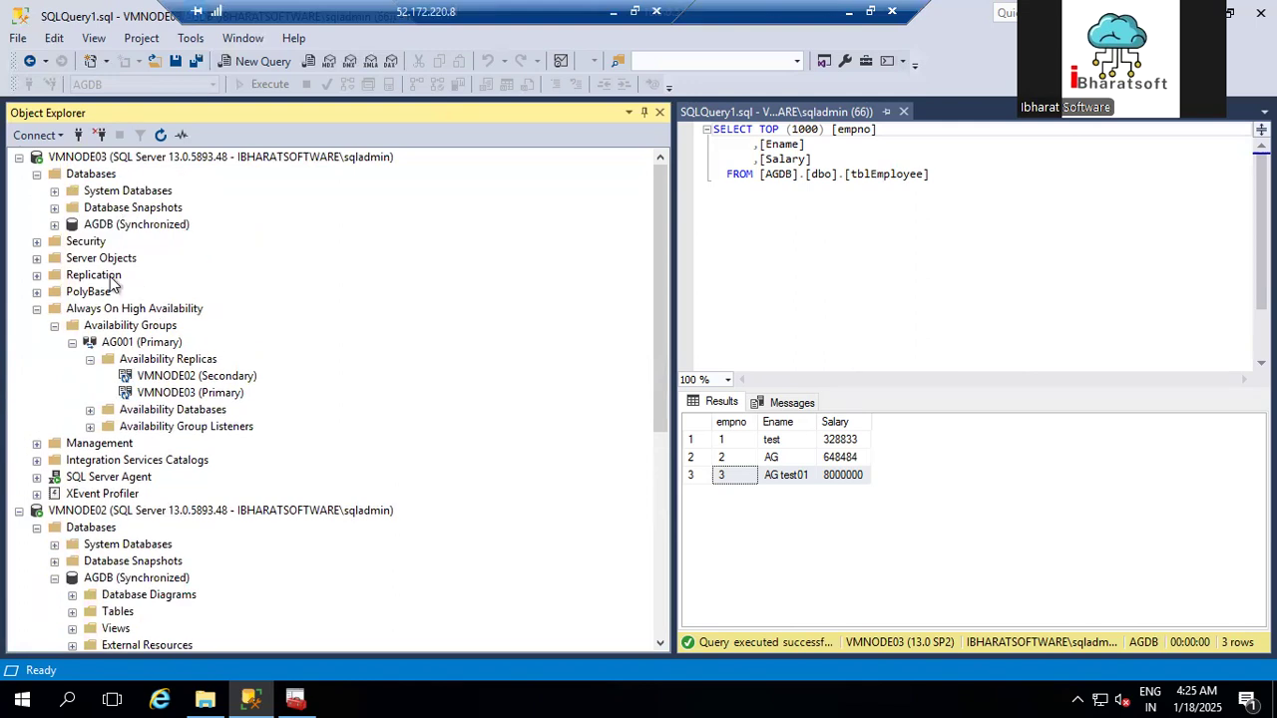
left_click(55, 224)
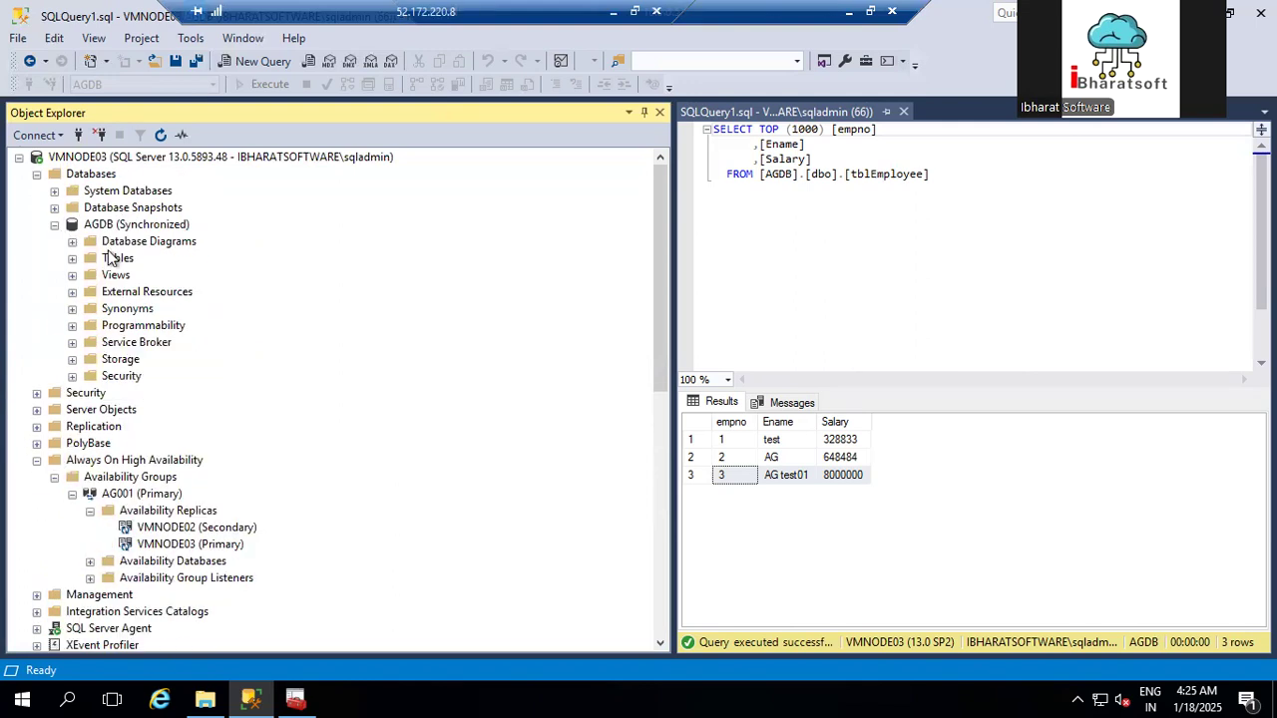
Step: Start a new table in AGDB on VMNODE03 with a deptno column of type int
left_click(72, 259)
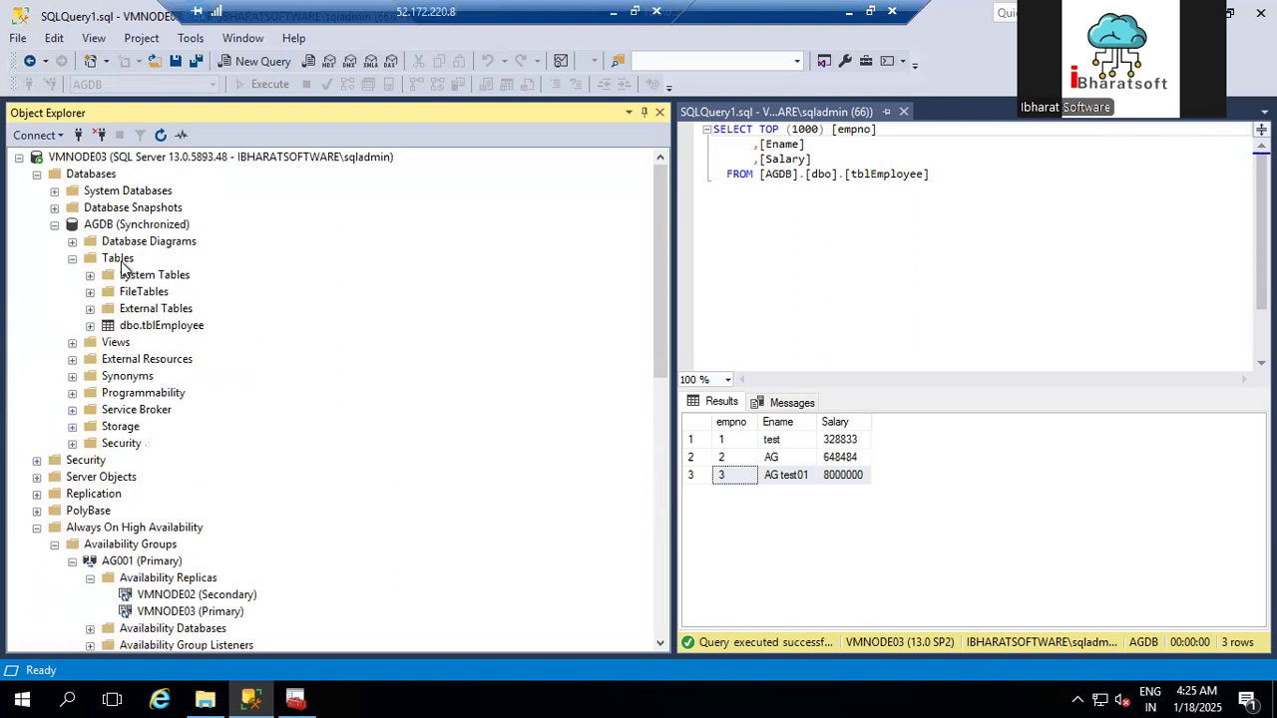
right_click(122, 260)
mouse_move(175, 271)
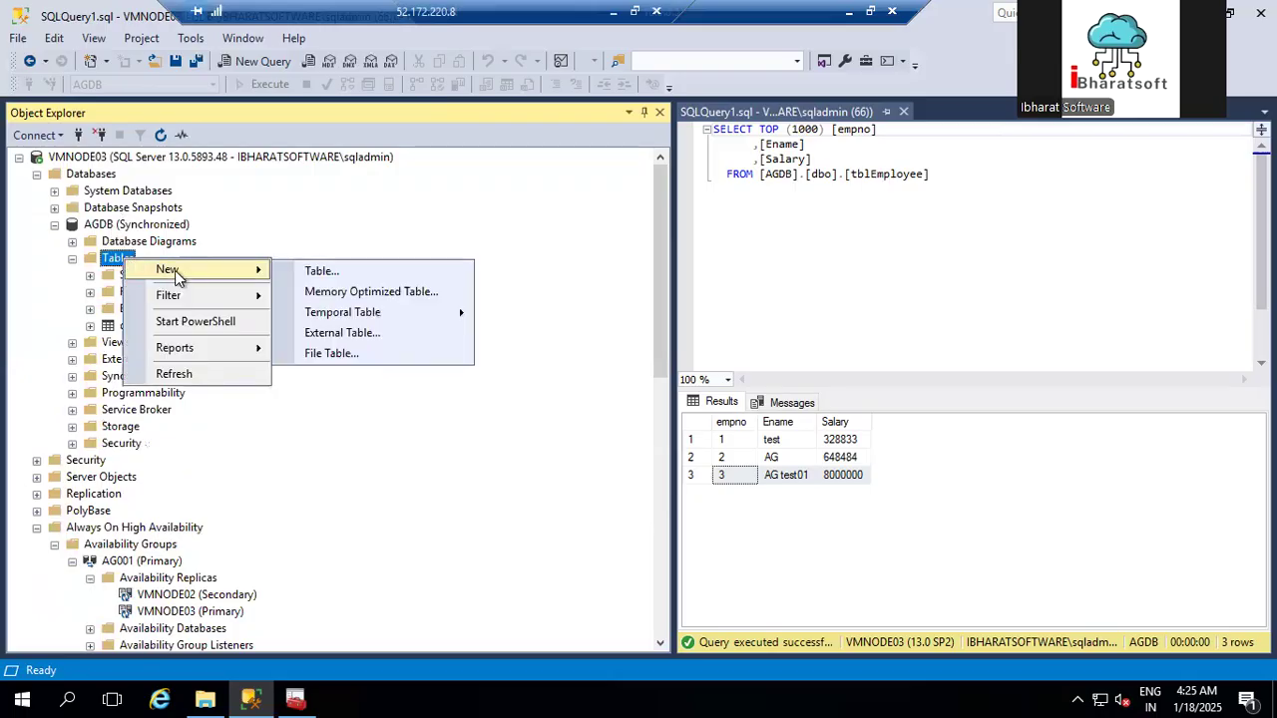
left_click(320, 273)
type("dept")
key("Tab")
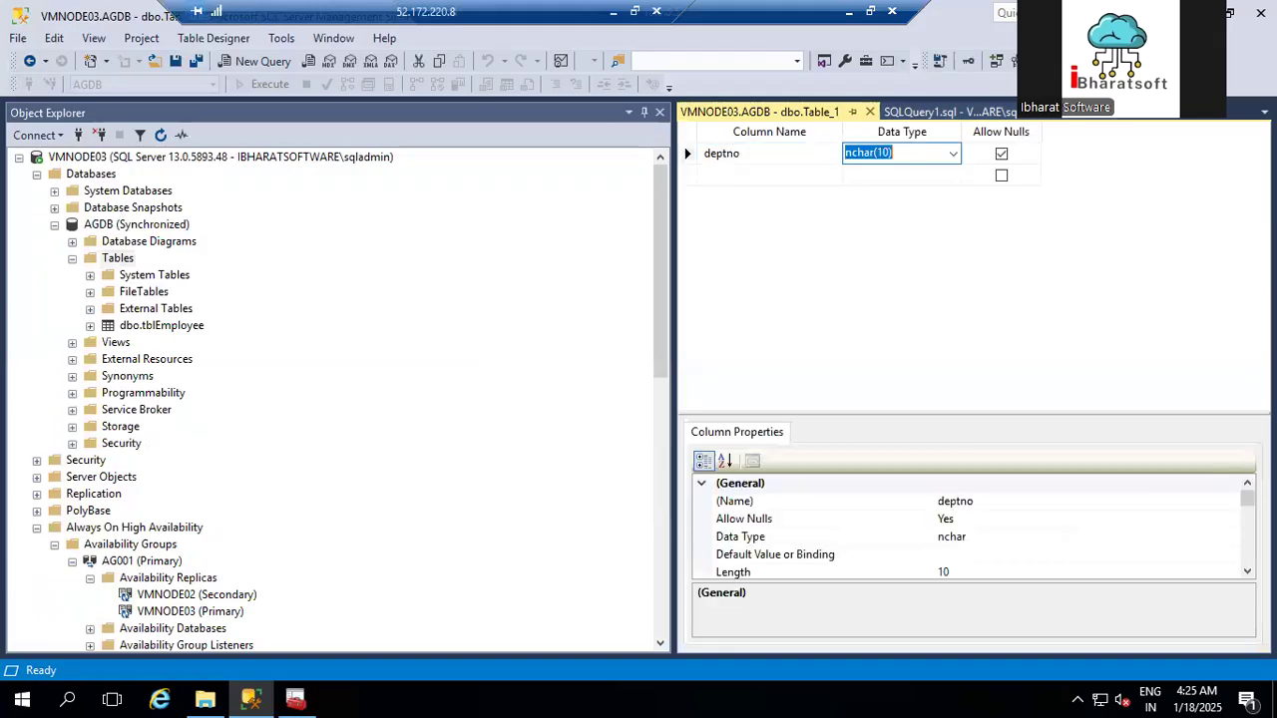
type("int")
Step: Add a Dname column of type varchar(50) to the new table
left_click(813, 171)
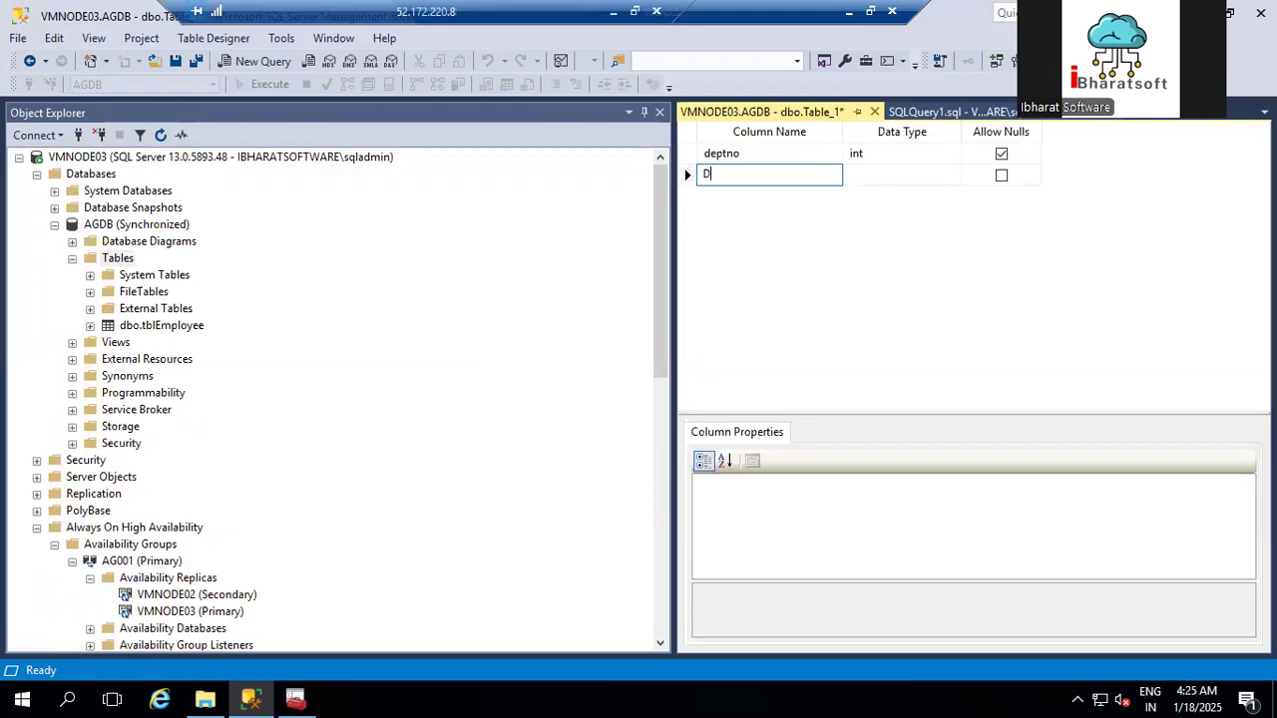
type("Dname")
key("Tab")
type("varc")
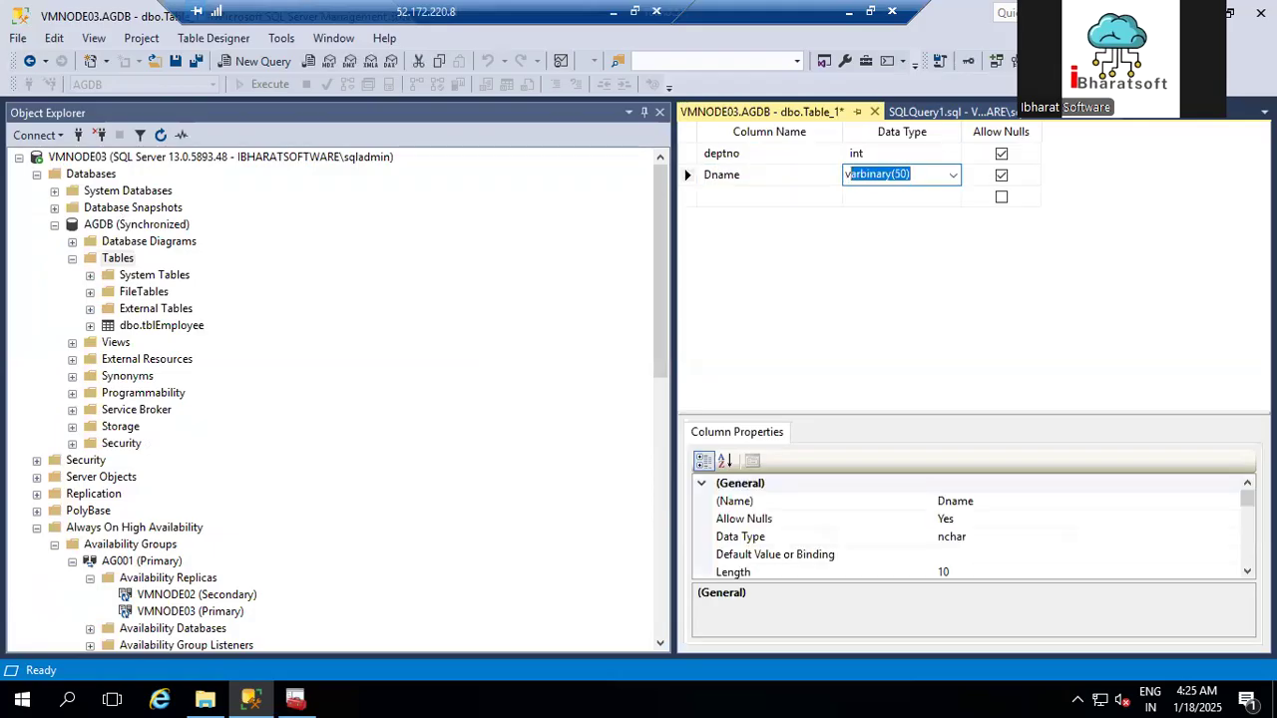
type("ha")
key("Return")
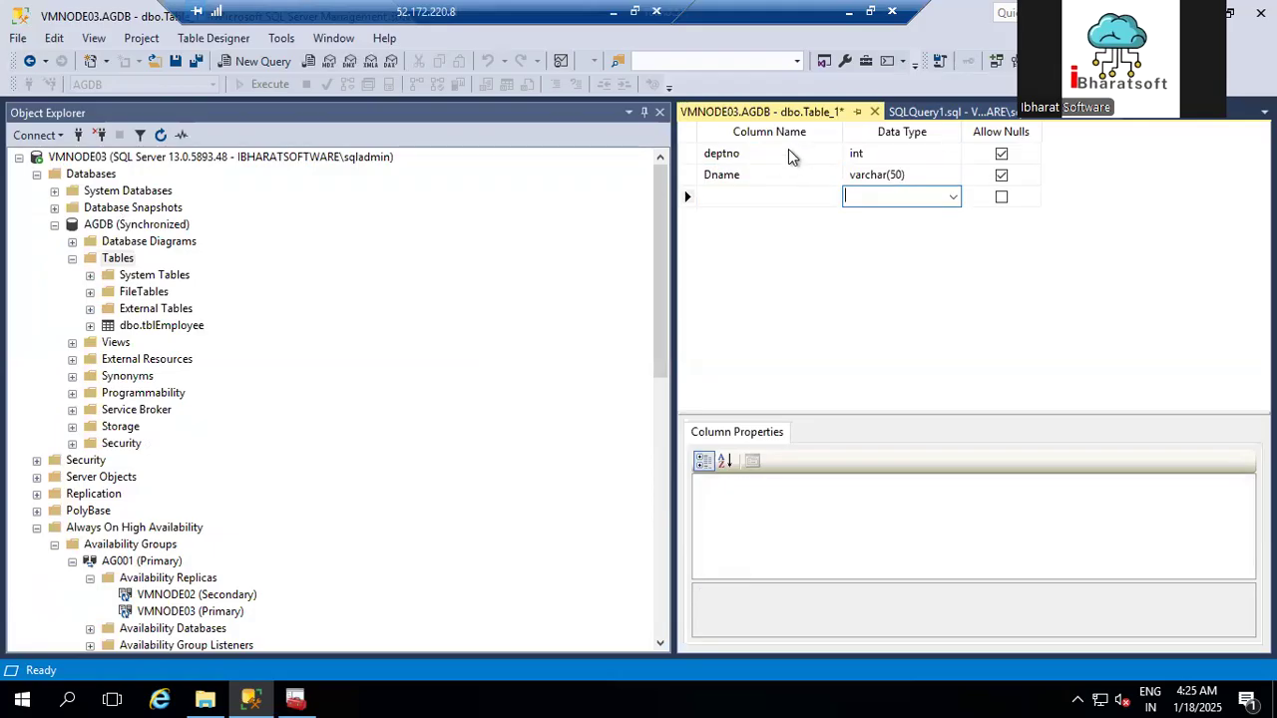
Step: Save the new table as tblDepartment and refresh AGDB's table list on VMNODE03
left_click(876, 113)
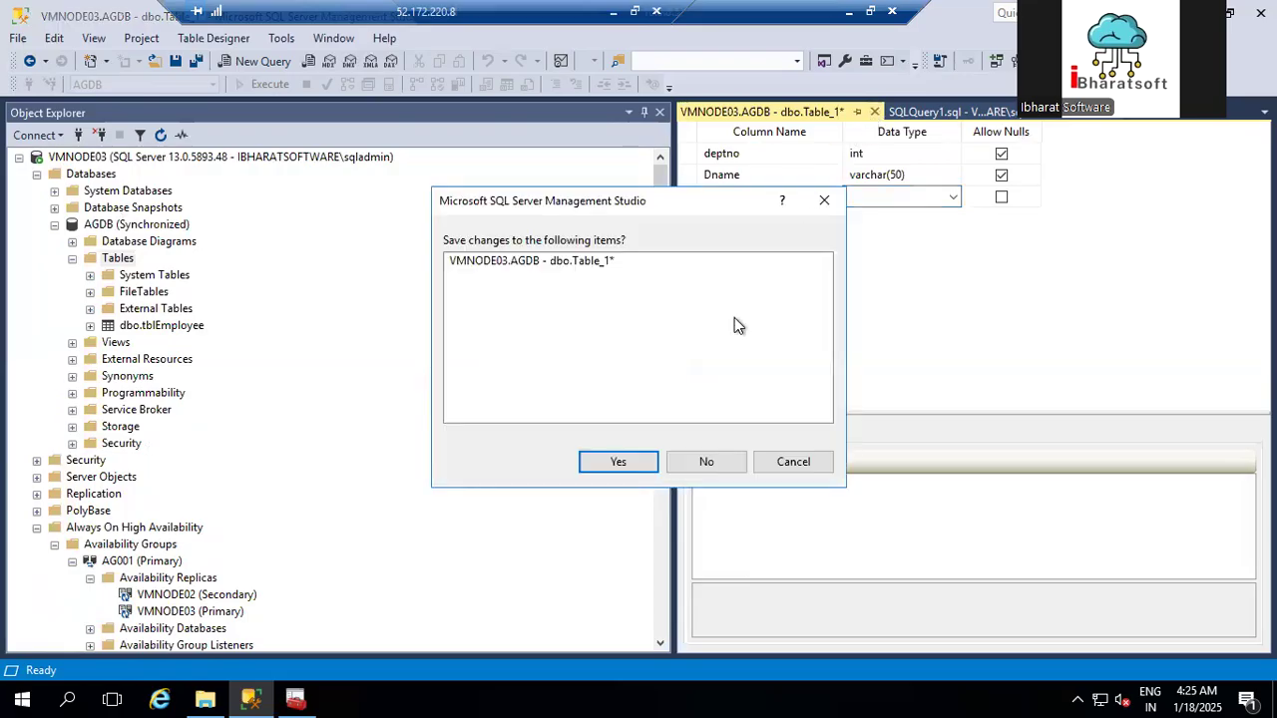
left_click(620, 461)
type("tblDepartment")
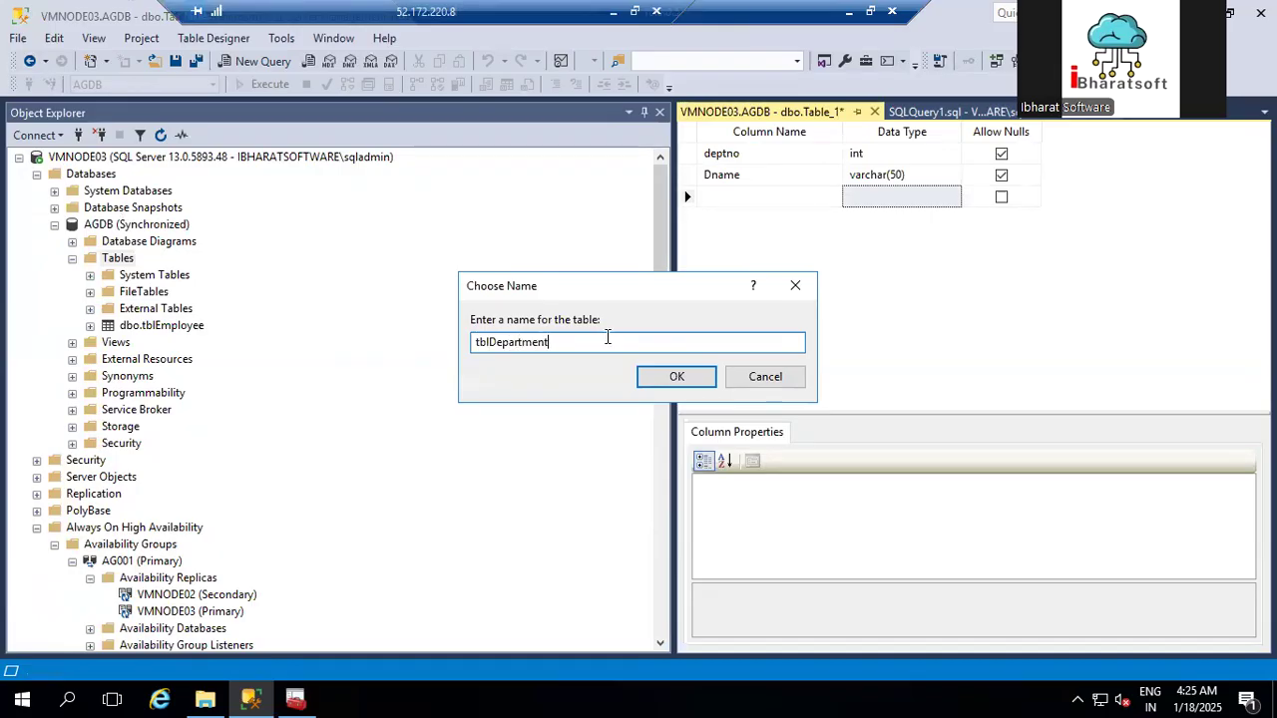
left_click(674, 376)
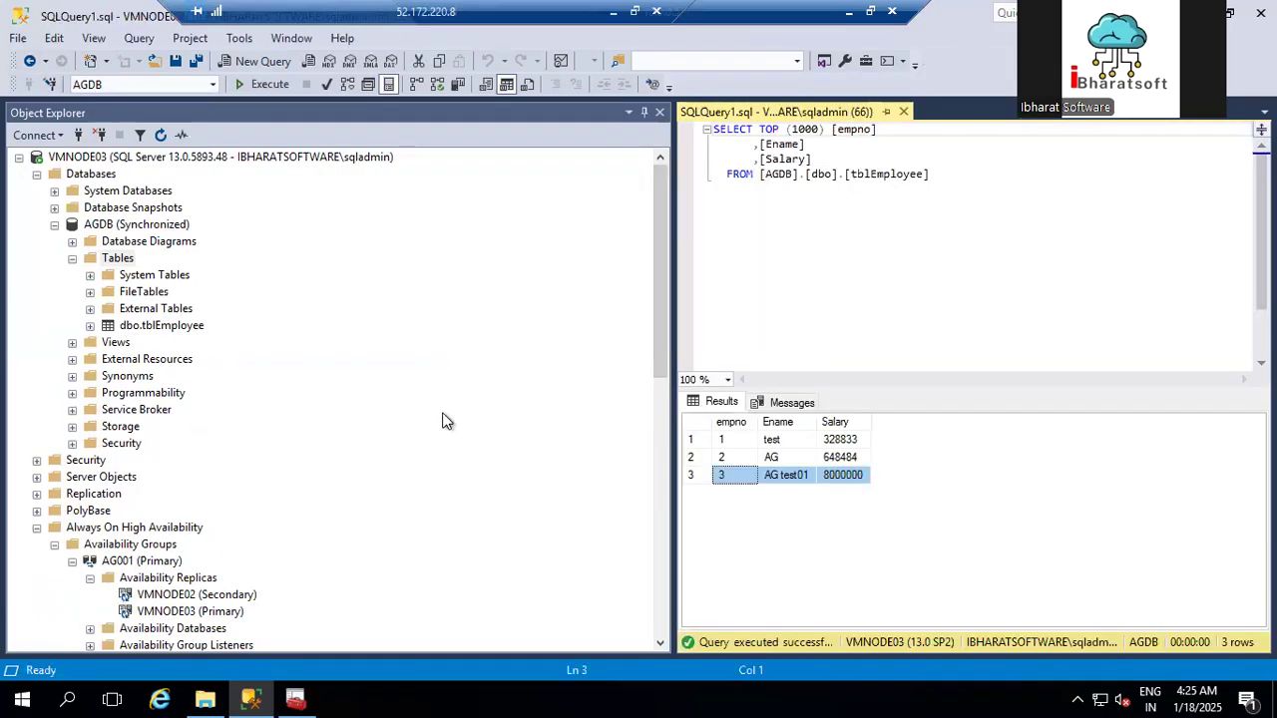
left_click(117, 258)
left_click(160, 134)
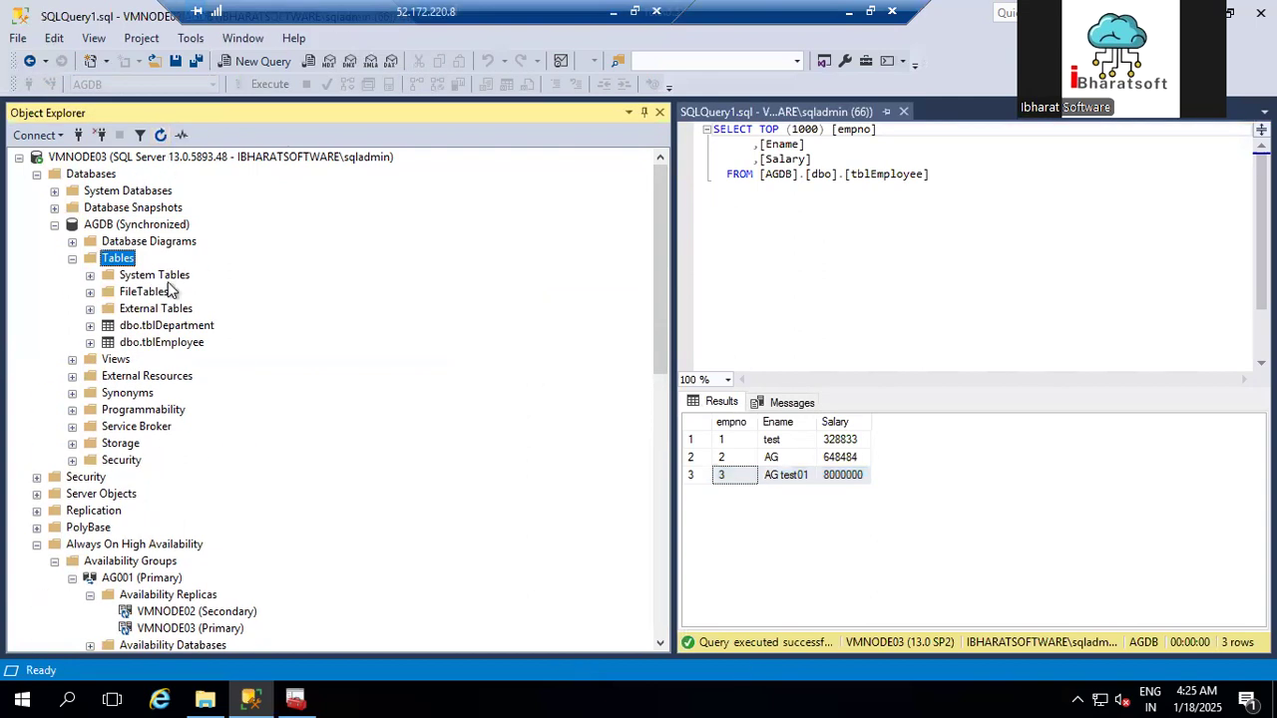
Step: Open tblDepartment on VMNODE03 for row editing and enter a first row with deptno 1 and Dname Test
right_click(152, 326)
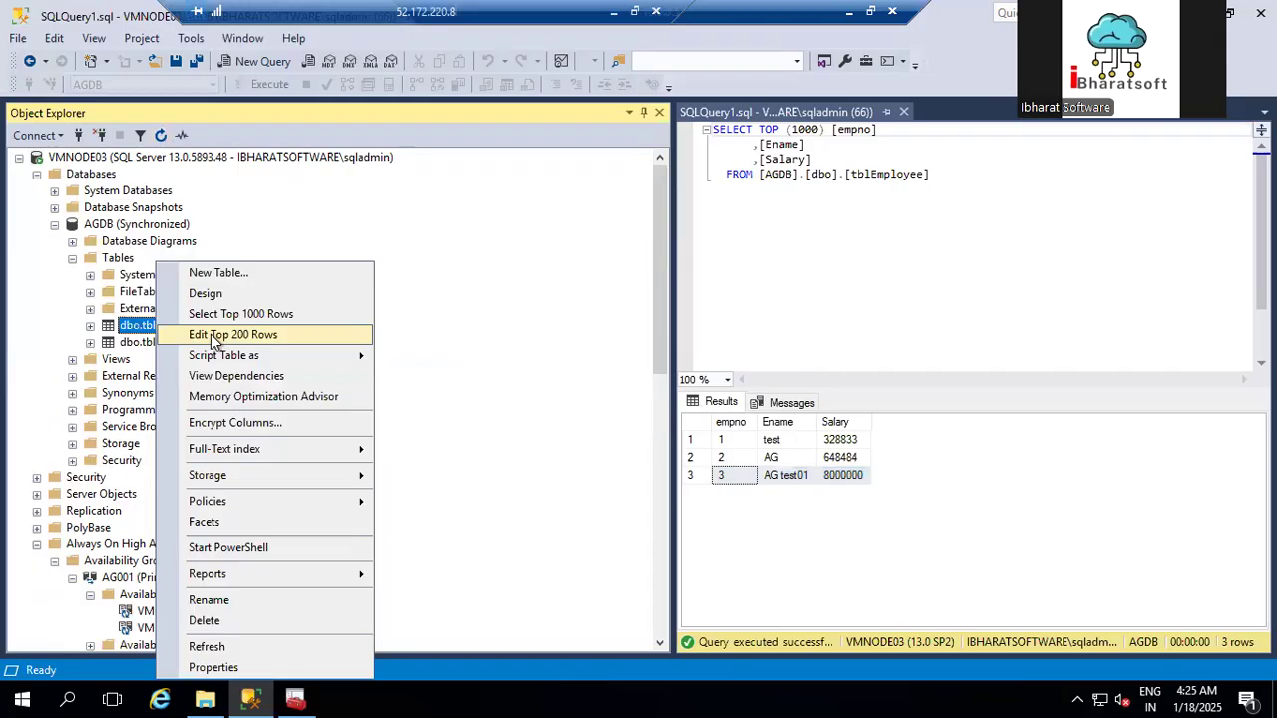
key("Escape")
left_click(794, 142)
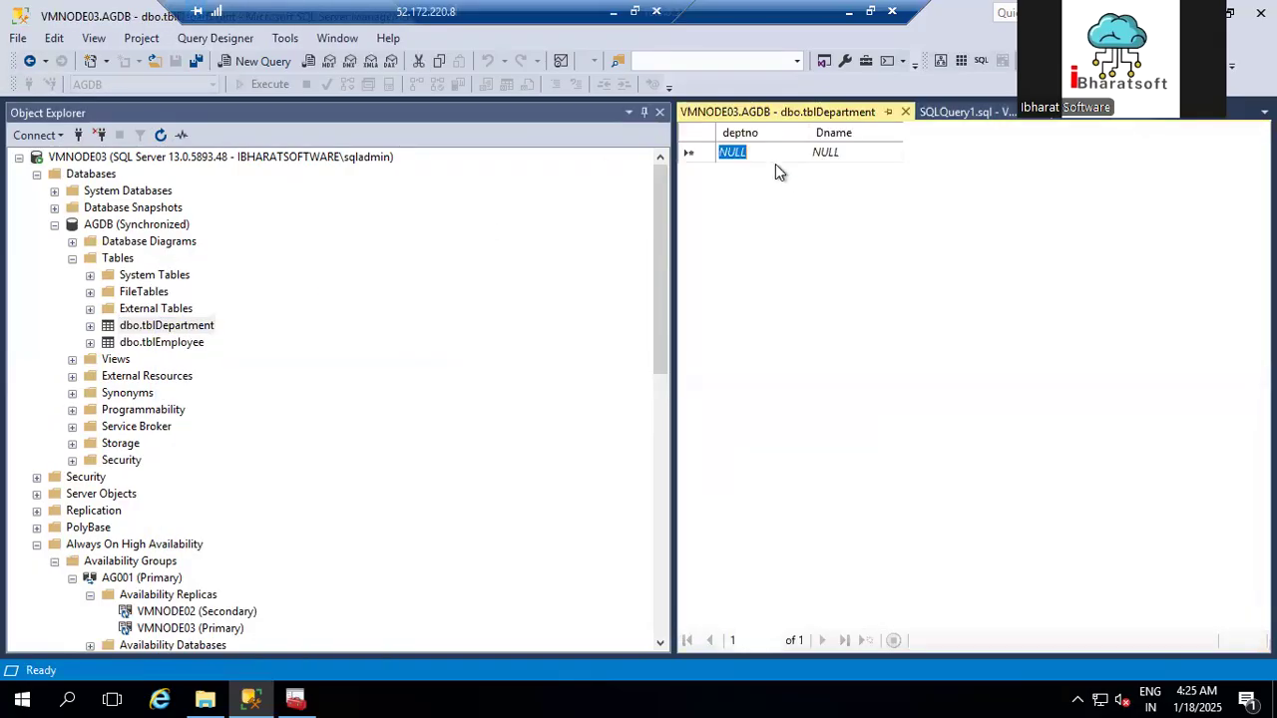
type("1")
left_click(834, 152)
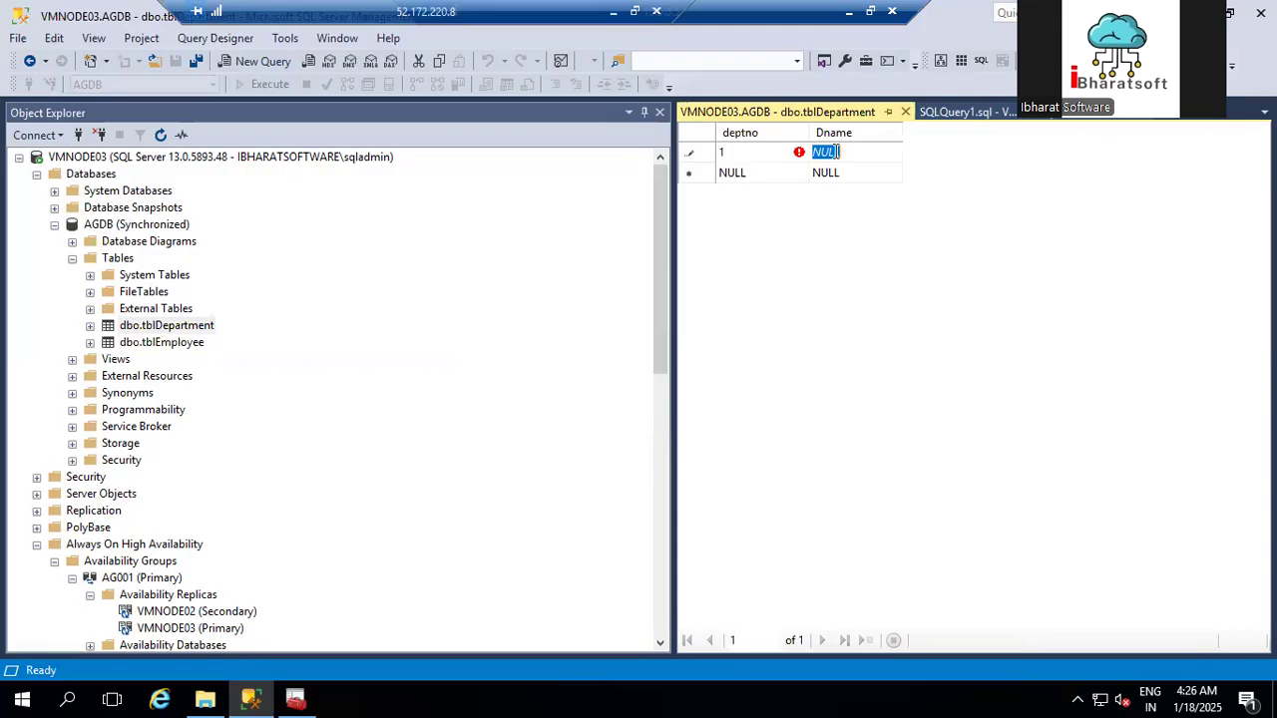
type("D")
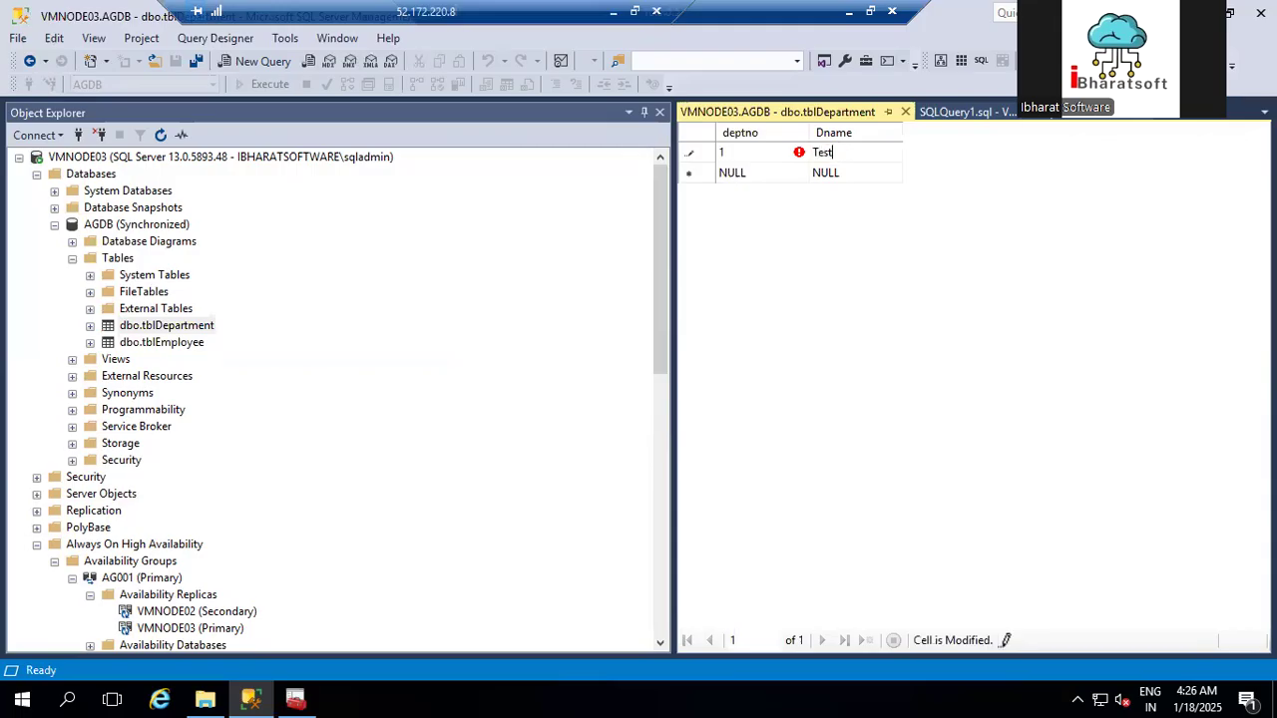
Step: Add a second row with deptno 2 and Dname Demo, and close the row editor
left_click(754, 176)
type("2")
left_click(839, 172)
type("Demo")
key("Return")
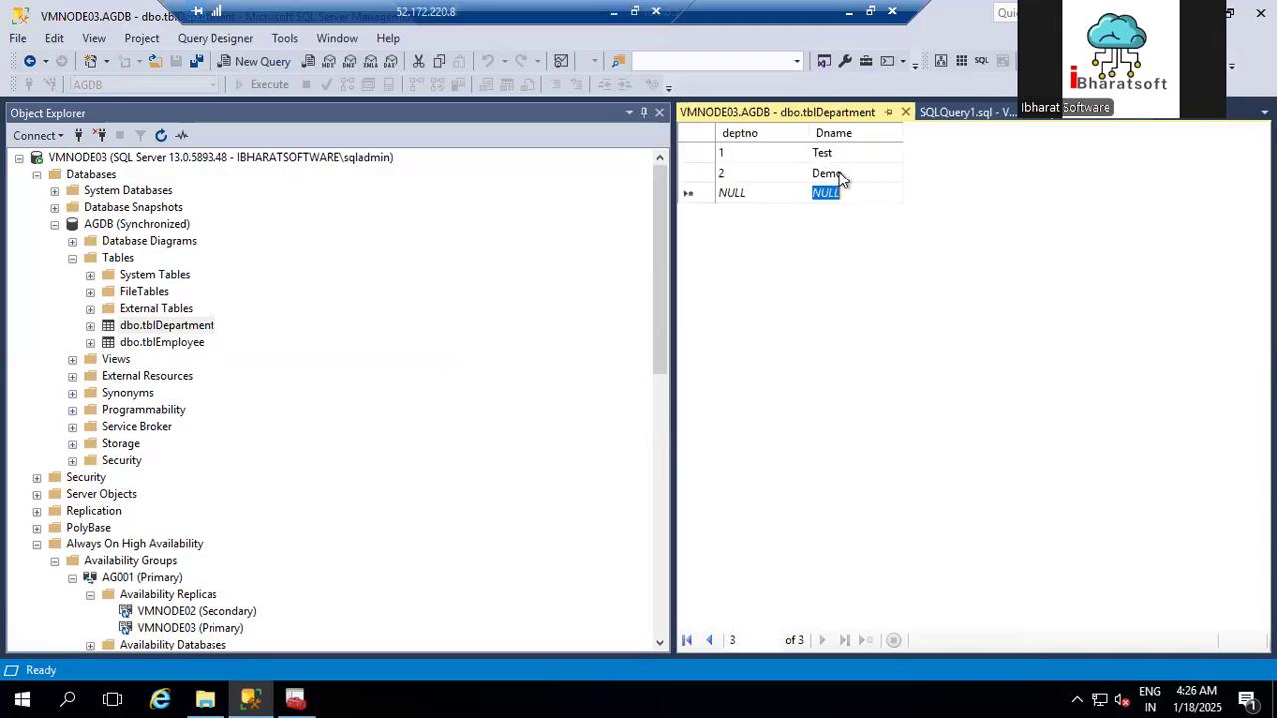
left_click(905, 112)
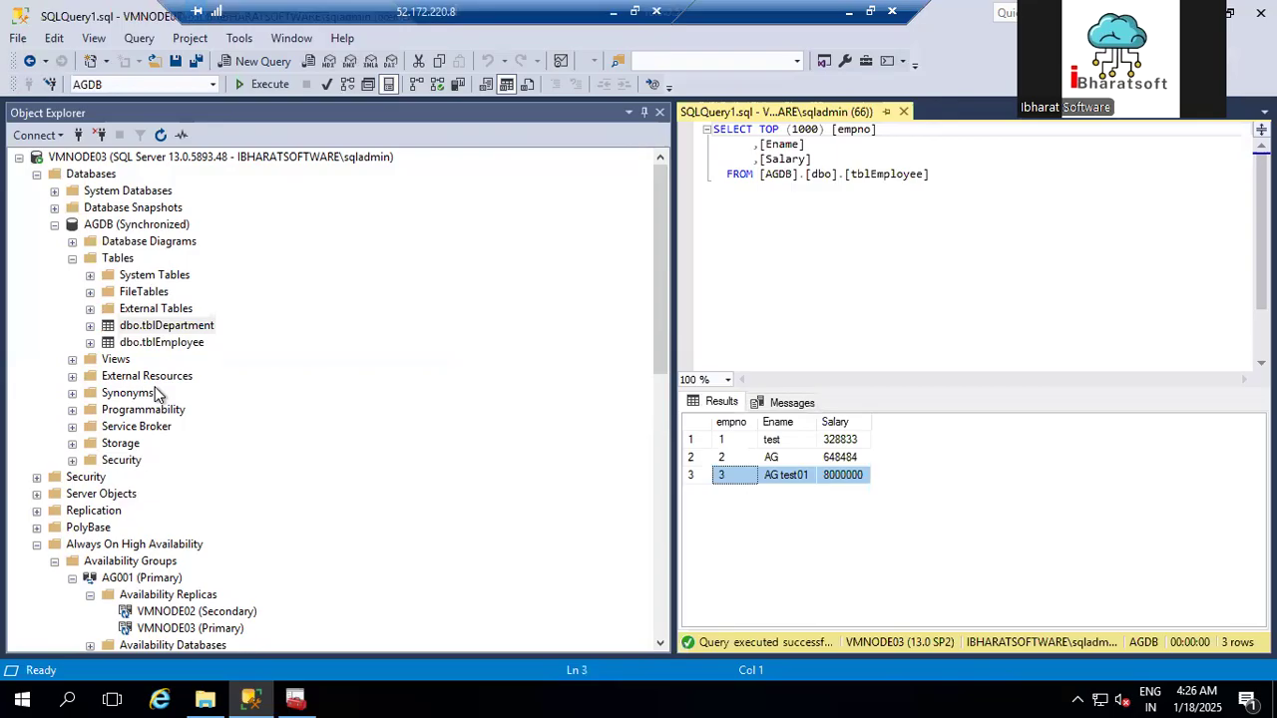
Step: Collapse VMNODE03 and query the top 1000 rows of tblDepartment in AGDB on VMNODE02
left_click(54, 224)
left_click(37, 174)
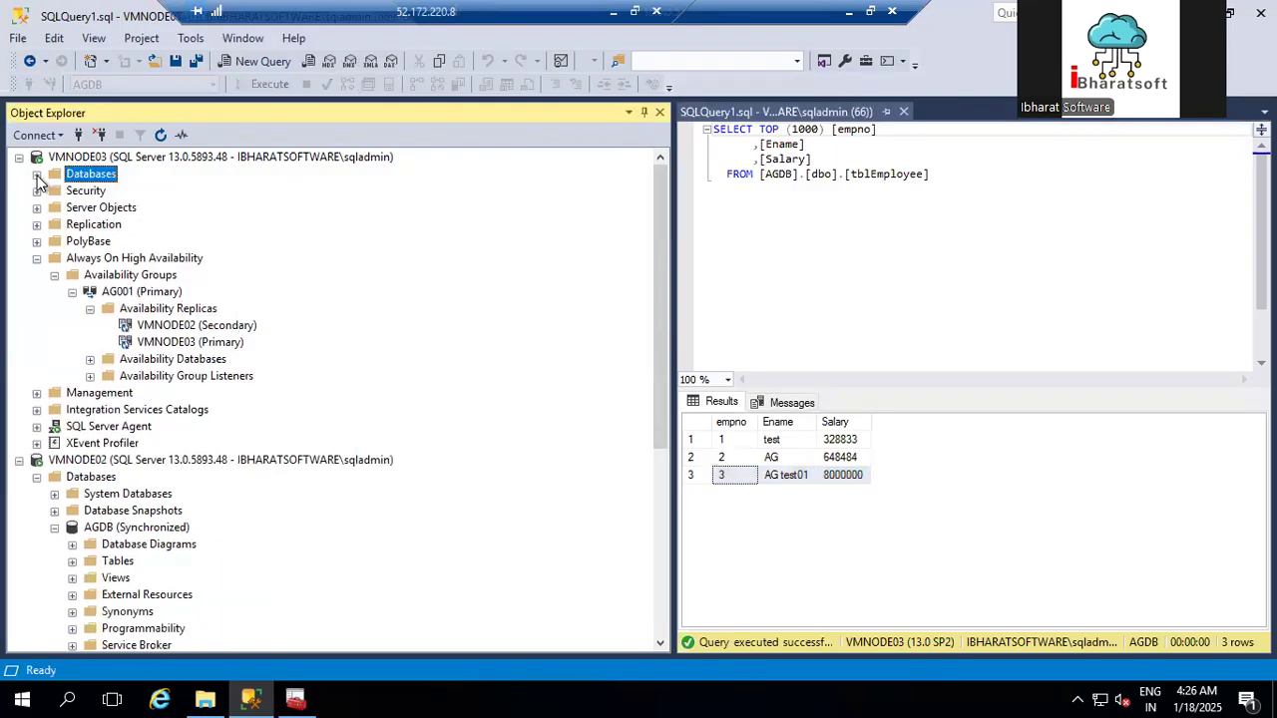
left_click(19, 157)
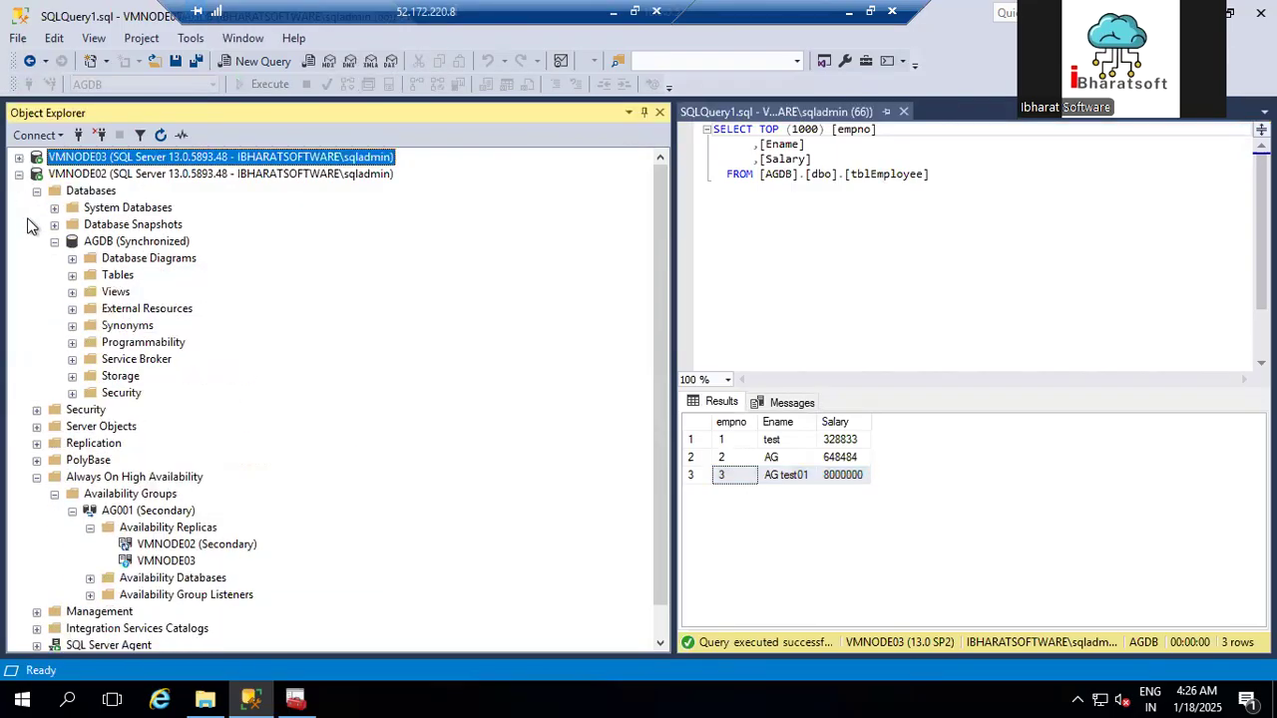
scroll(149, 394, "down", 1)
scroll(132, 306, "up", 1)
left_click(126, 244)
left_click(72, 275)
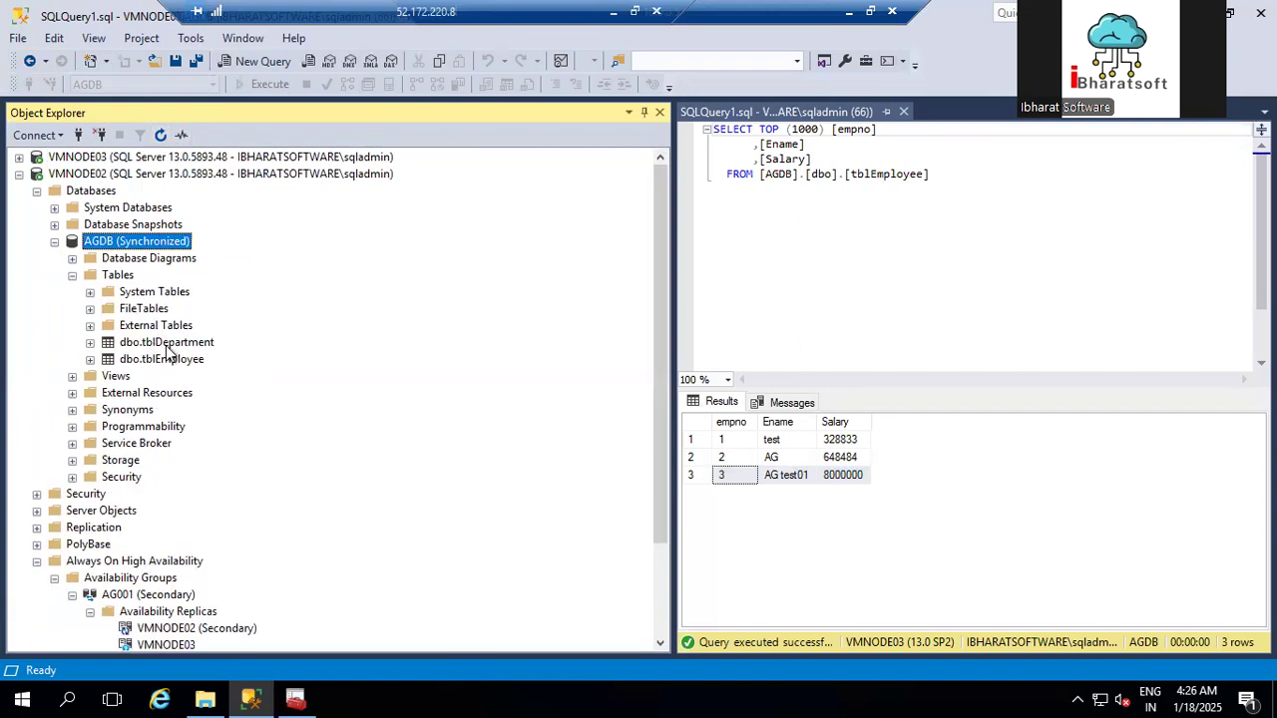
right_click(168, 344)
left_click(286, 314)
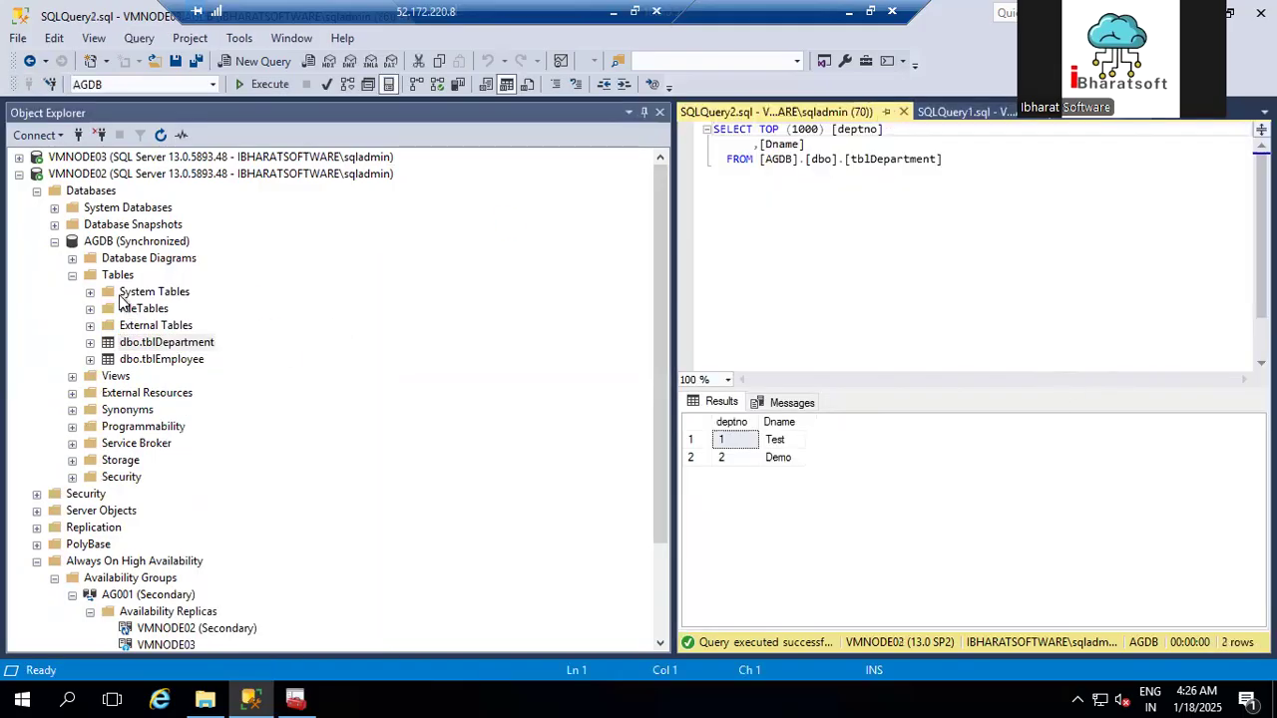
Step: Collapse the database and availability group details on both servers and show AG001's dashboard from VMNODE03
left_click(54, 242)
left_click(36, 190)
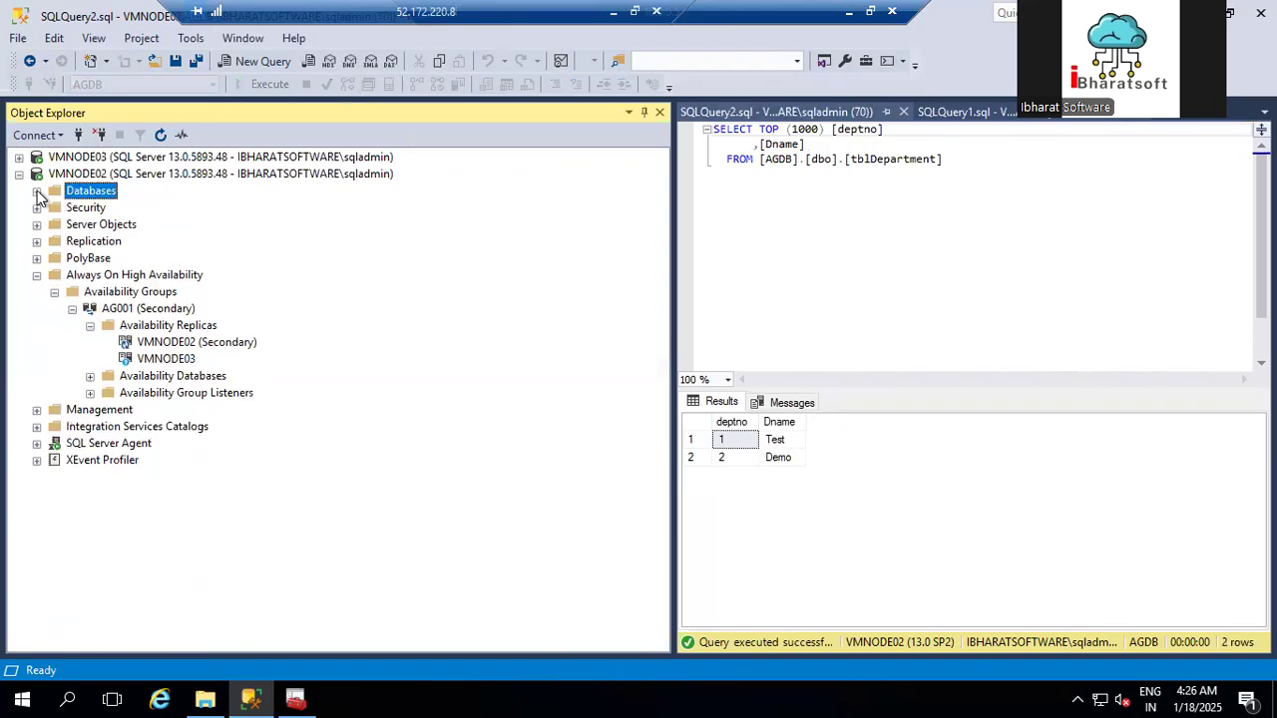
left_click(88, 327)
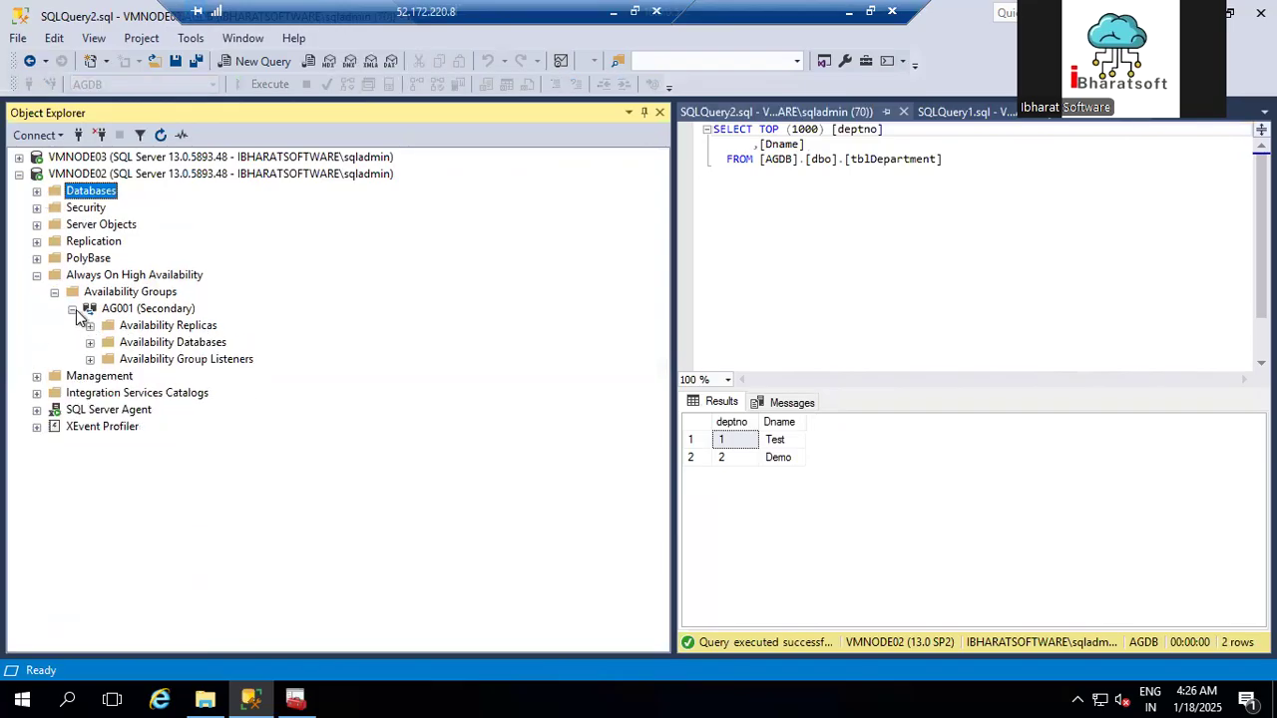
left_click(72, 309)
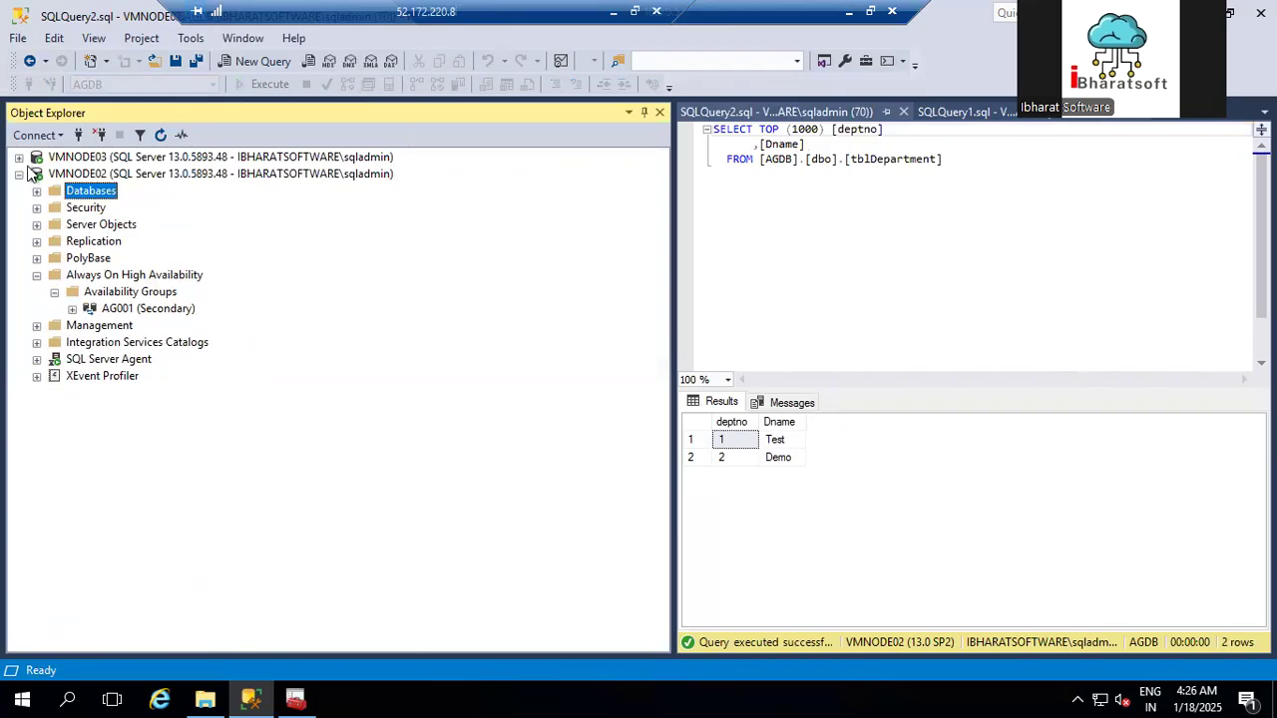
left_click(18, 158)
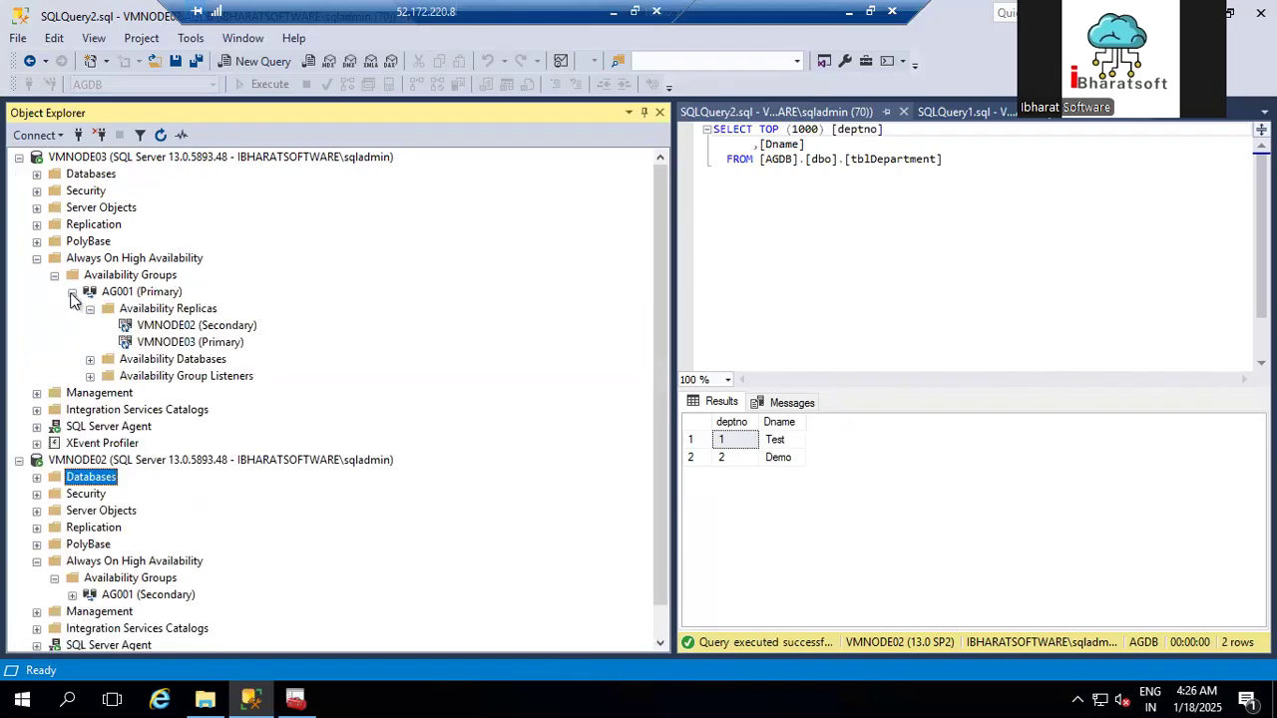
left_click(72, 293)
right_click(148, 292)
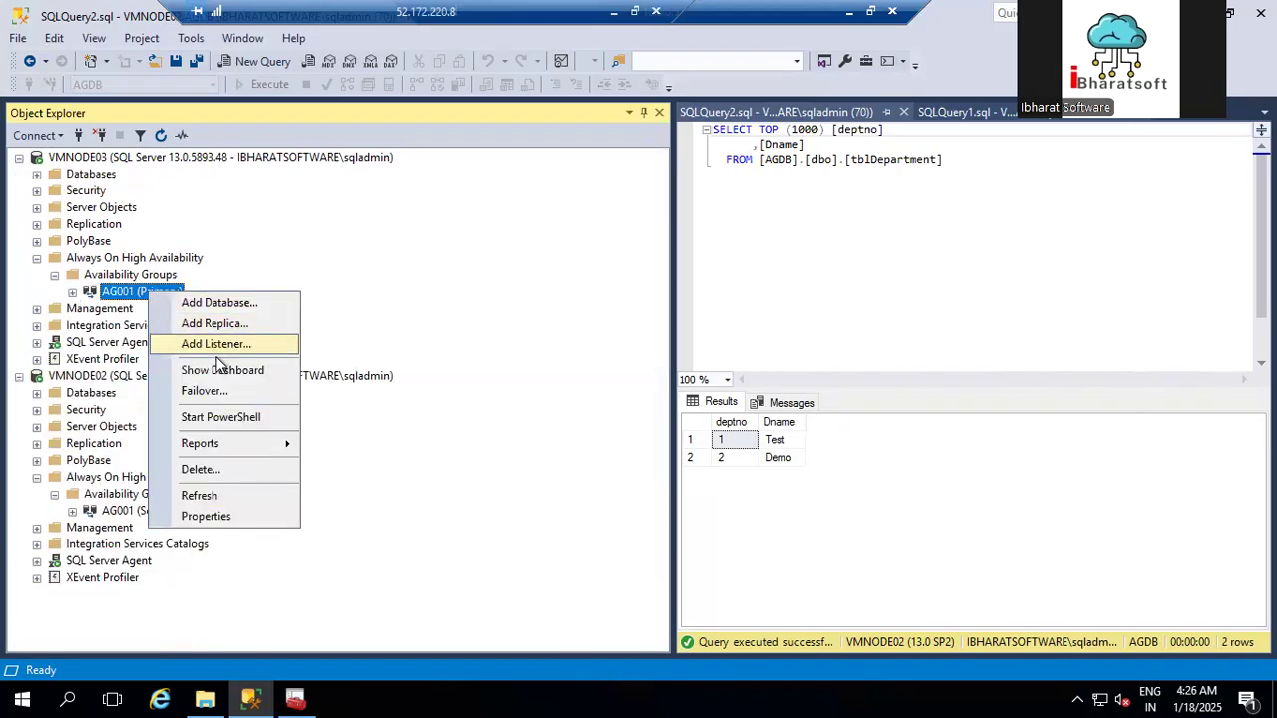
left_click(221, 371)
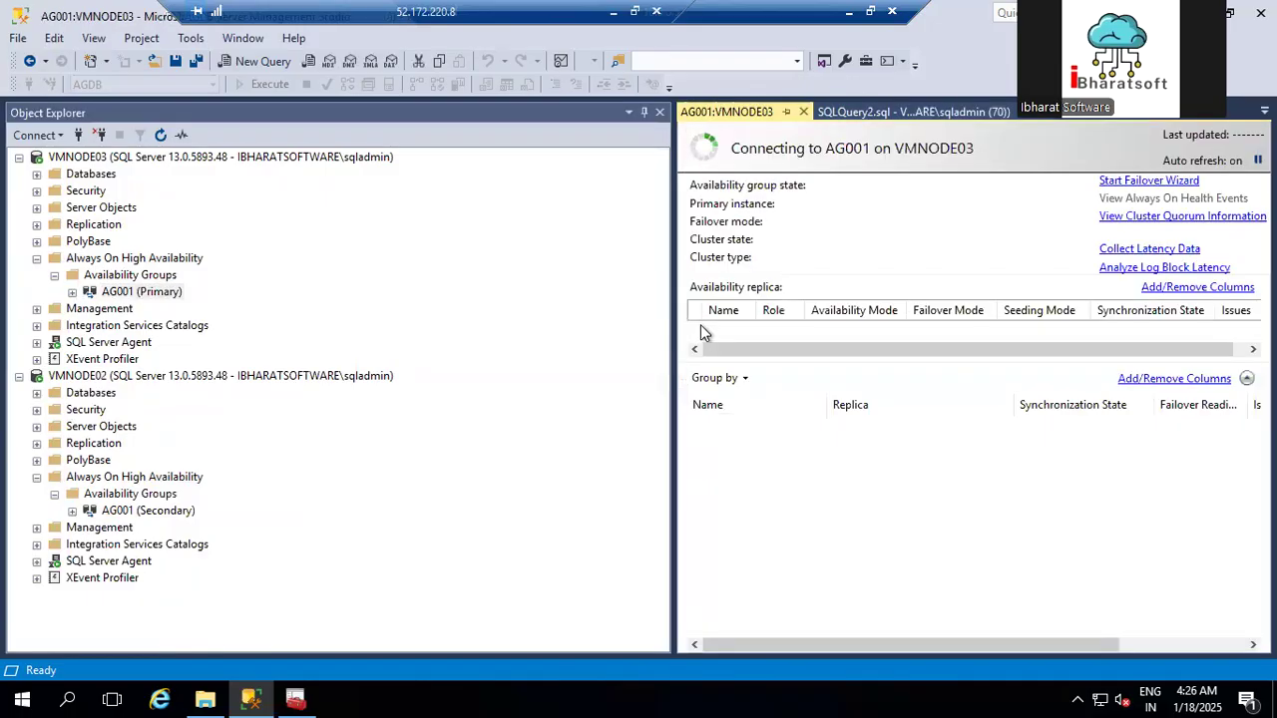
Step: Enlarge the dashboard area and widen its Failover Readiness, Name and Role columns to examine the replicas
left_click_drag(675, 185, 320, 235)
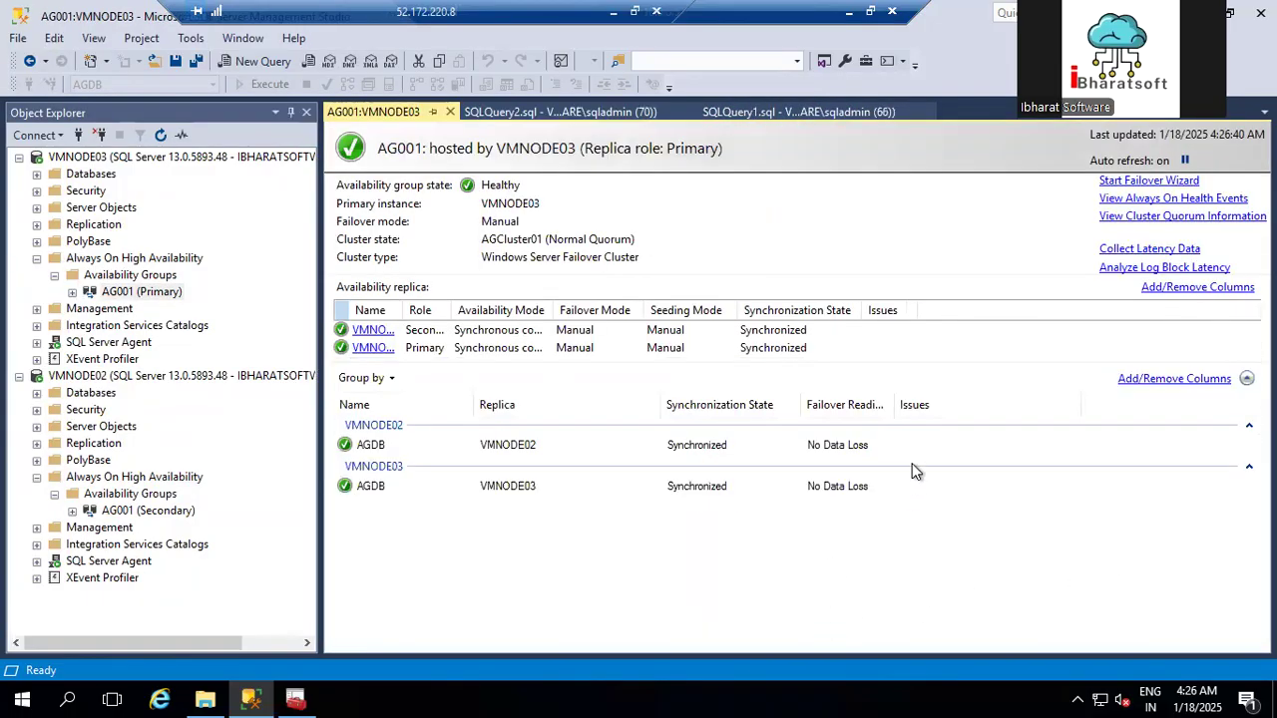
left_click_drag(896, 403, 998, 404)
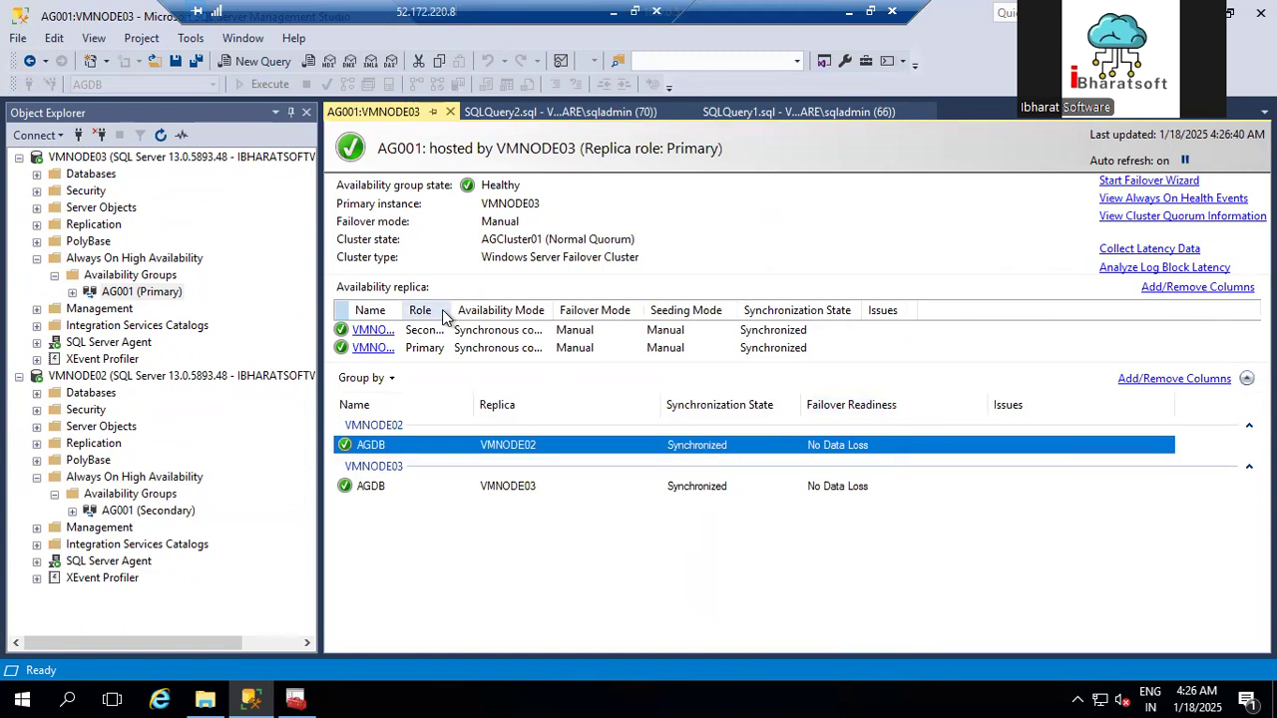
left_click_drag(402, 304, 505, 305)
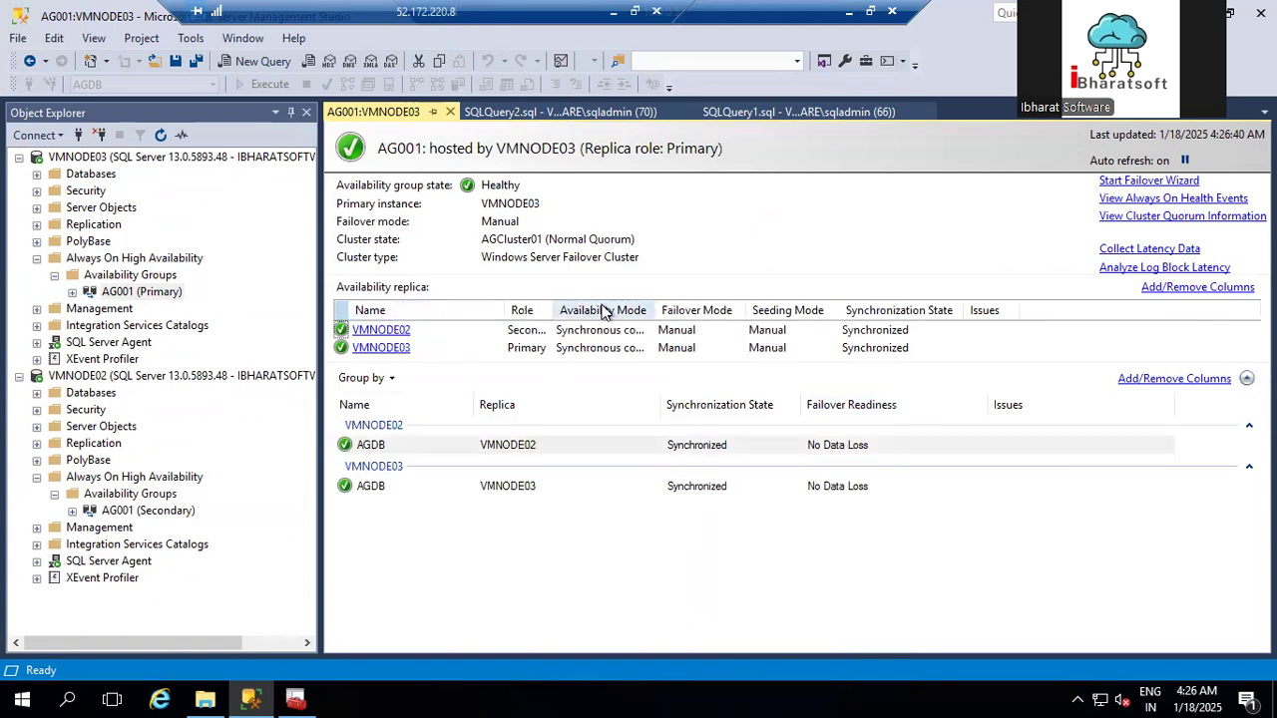
left_click_drag(660, 310, 676, 309)
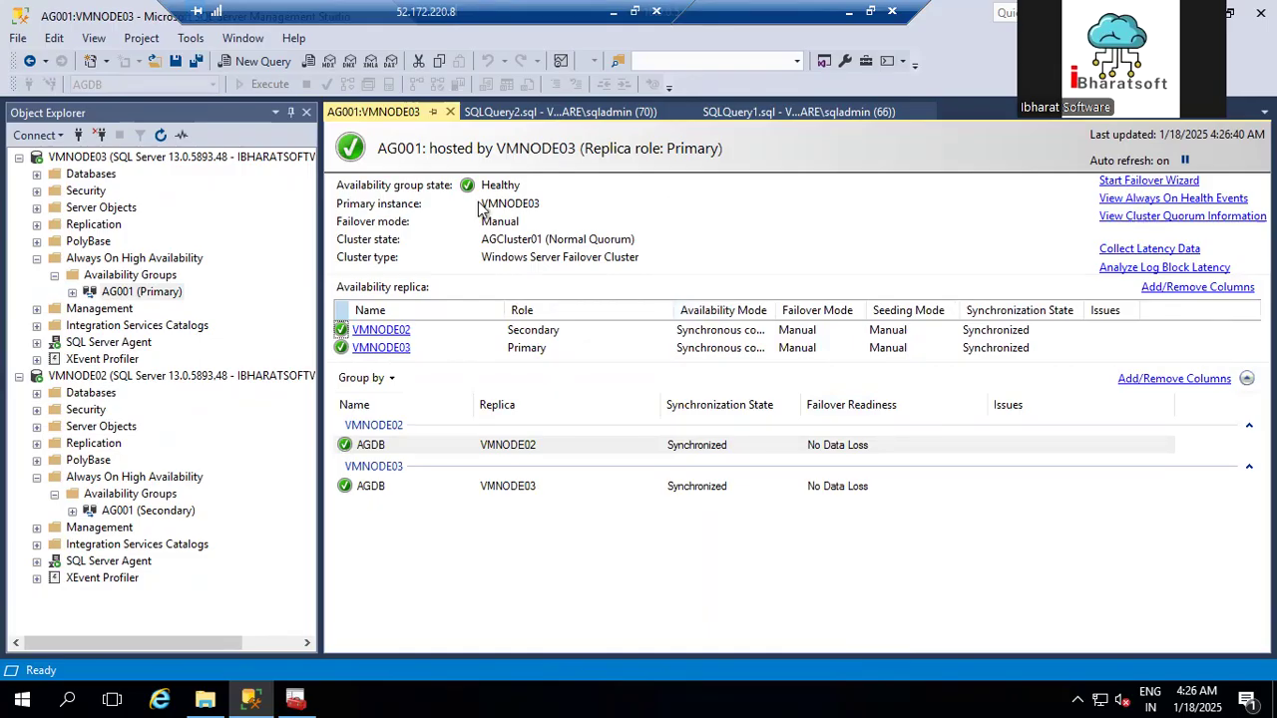
Step: Fail over AG001 to VMNODE02 with the failover wizard, connecting to that replica with Windows Authentication
left_click(1140, 182)
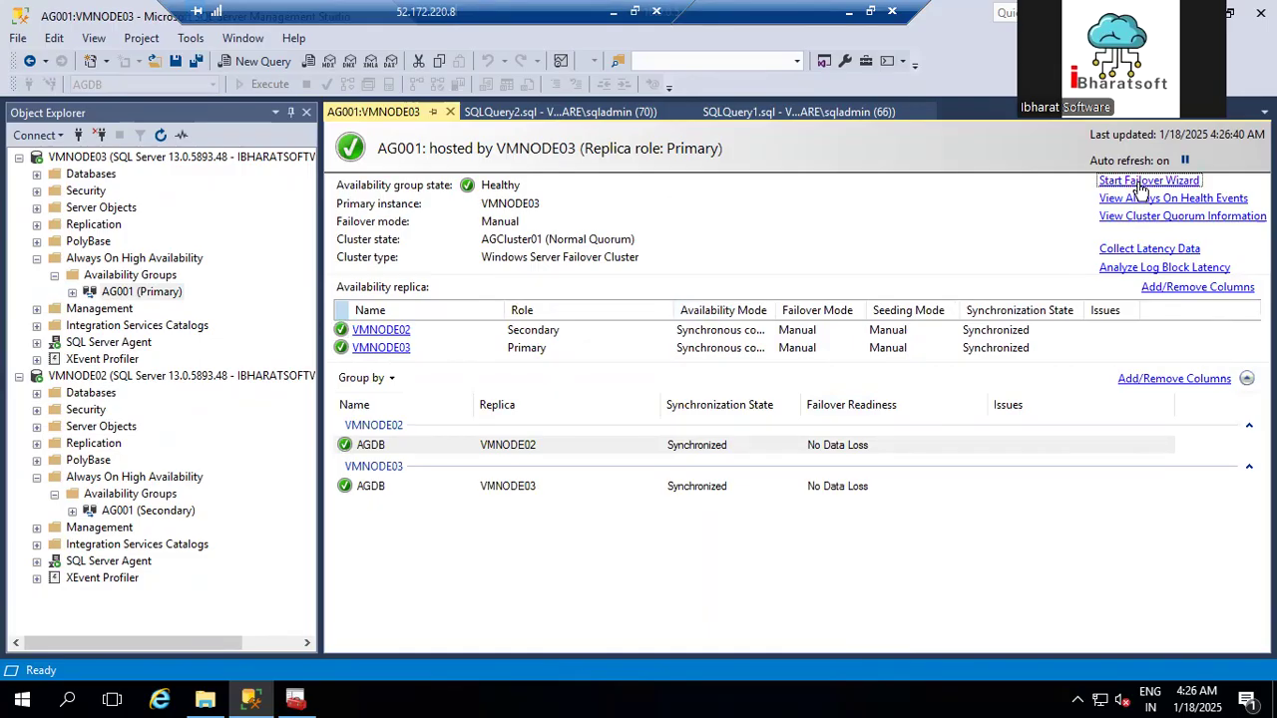
left_click(895, 650)
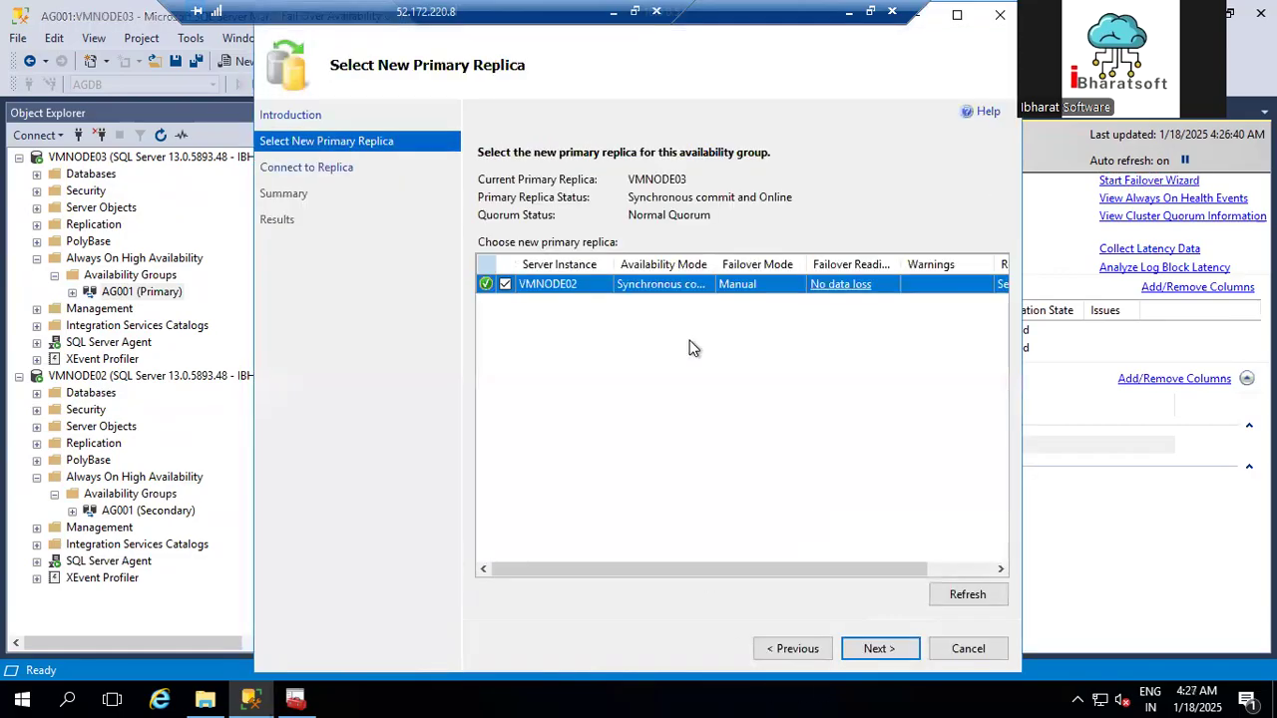
left_click(872, 648)
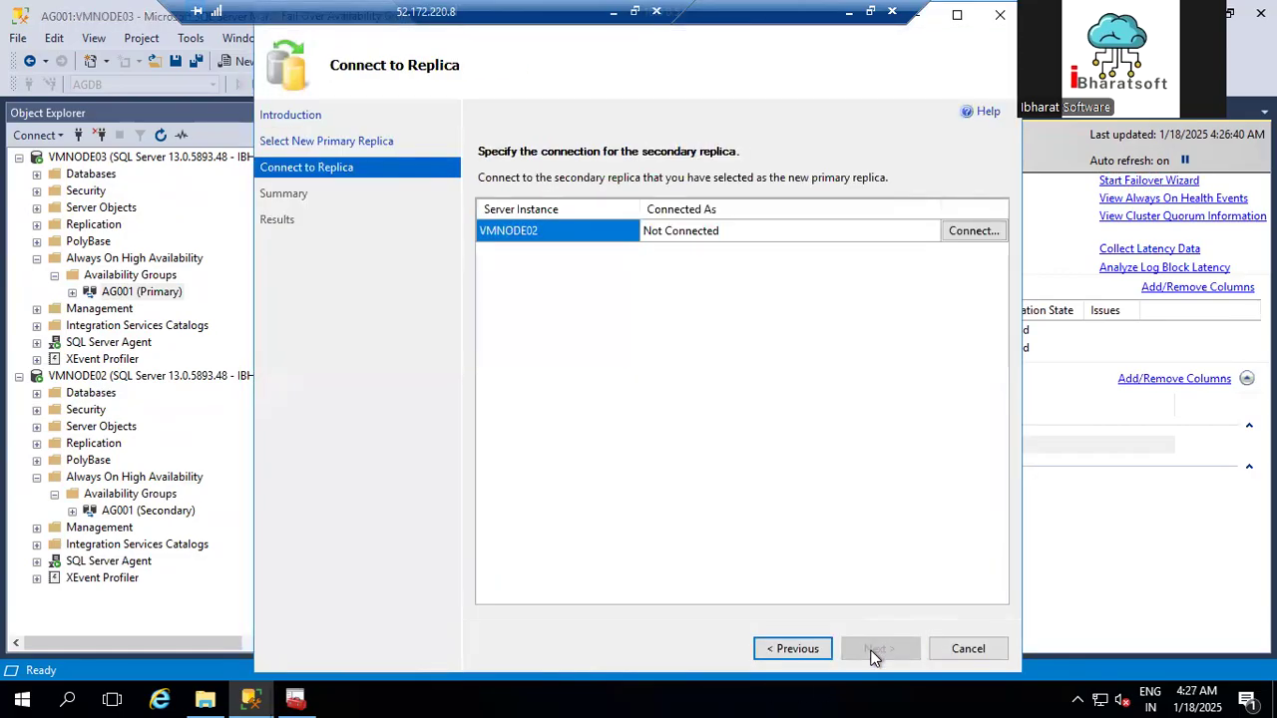
left_click(948, 235)
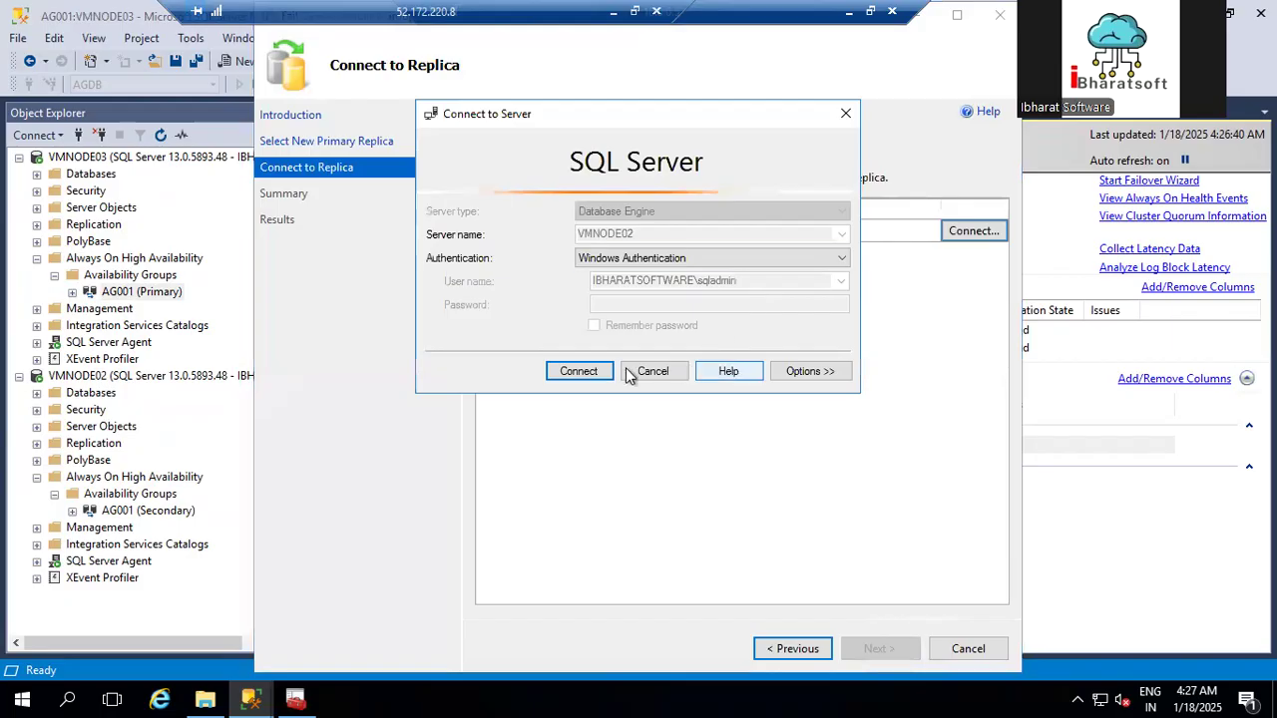
left_click(570, 371)
left_click(878, 650)
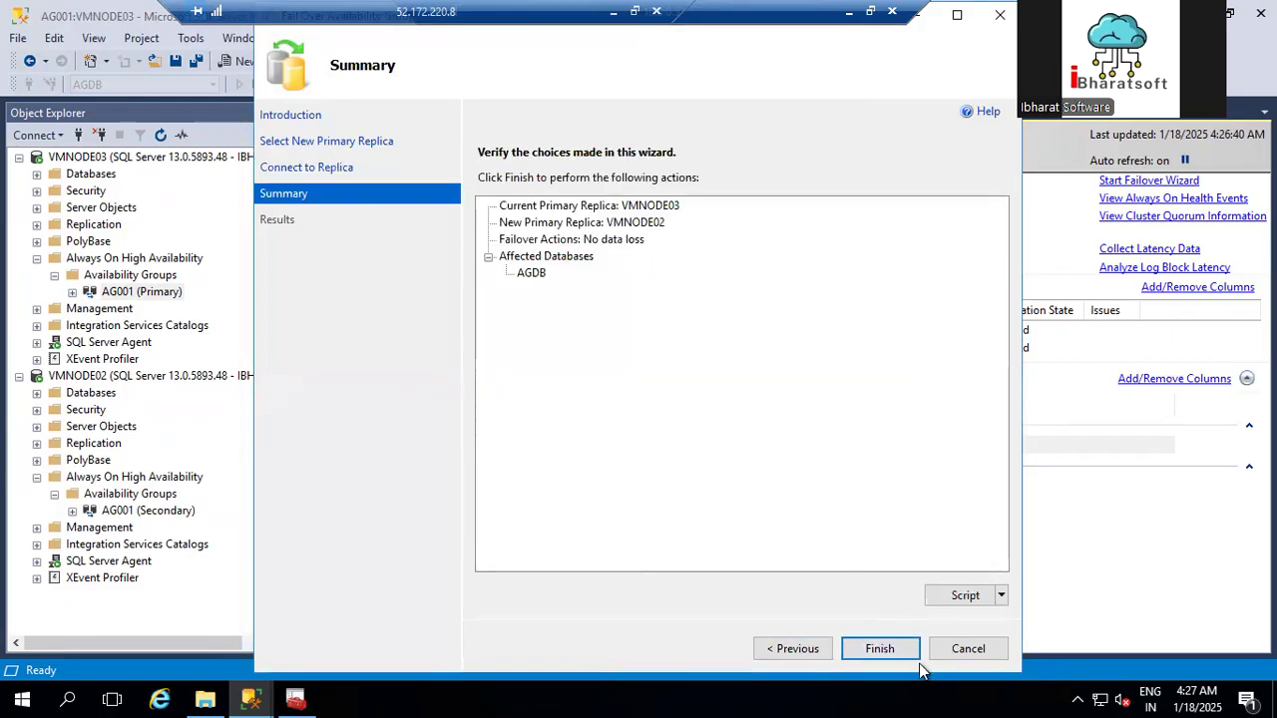
left_click(887, 650)
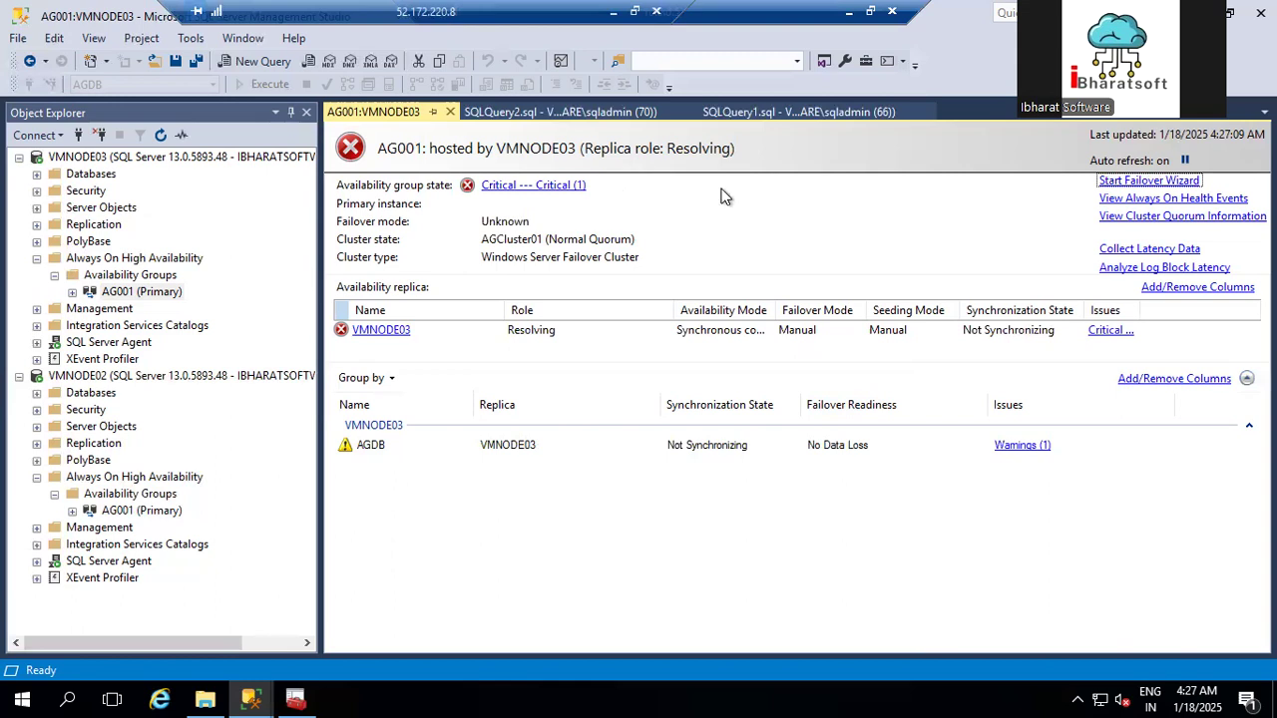
Step: Toggle the AG001 dashboard's auto refresh to update the replica status, leaving it off
left_click(1185, 162)
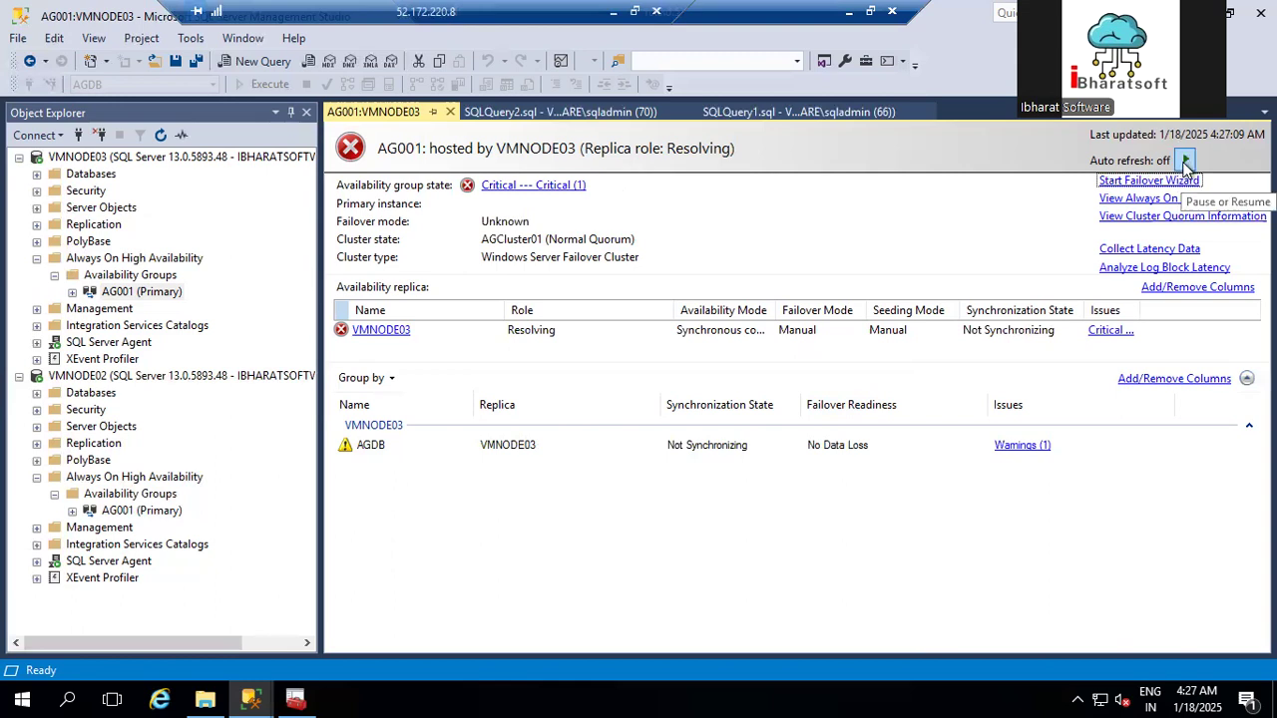
left_click(1187, 163)
left_click(1187, 163)
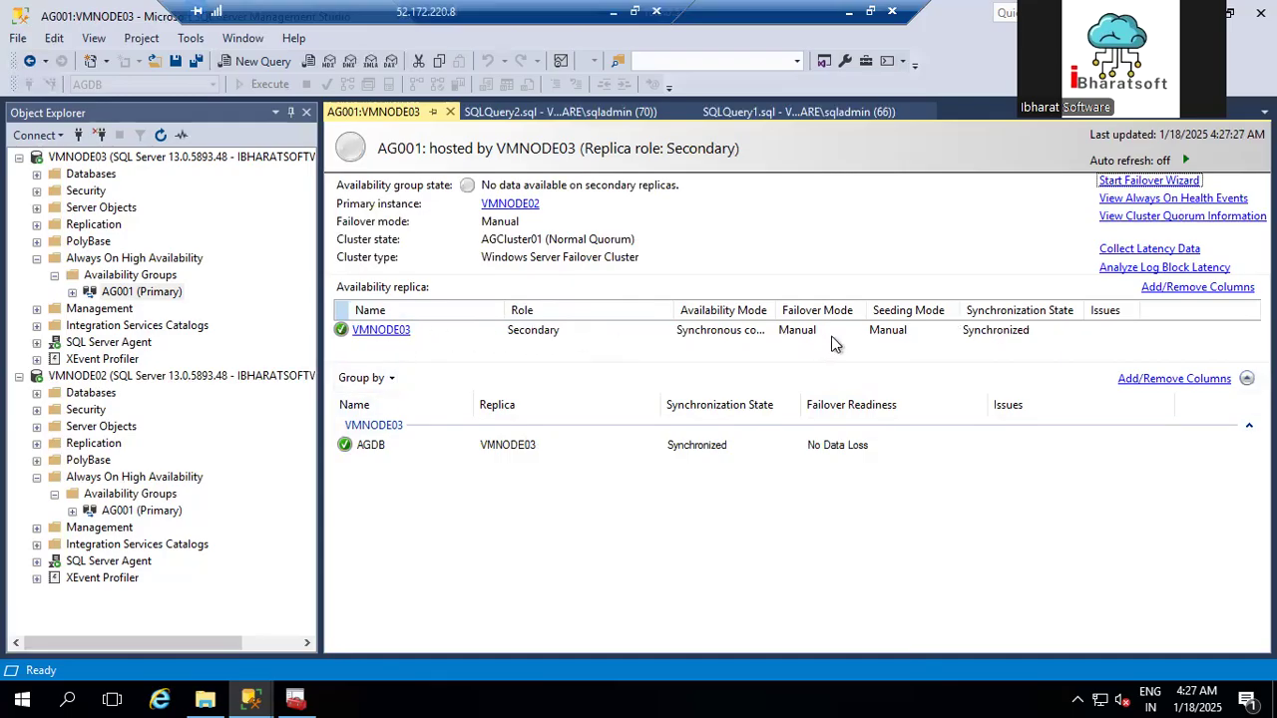
Step: Select AGDB in the dashboard and add the Log Send Queue Size (KB) column to the database list
left_click(371, 446)
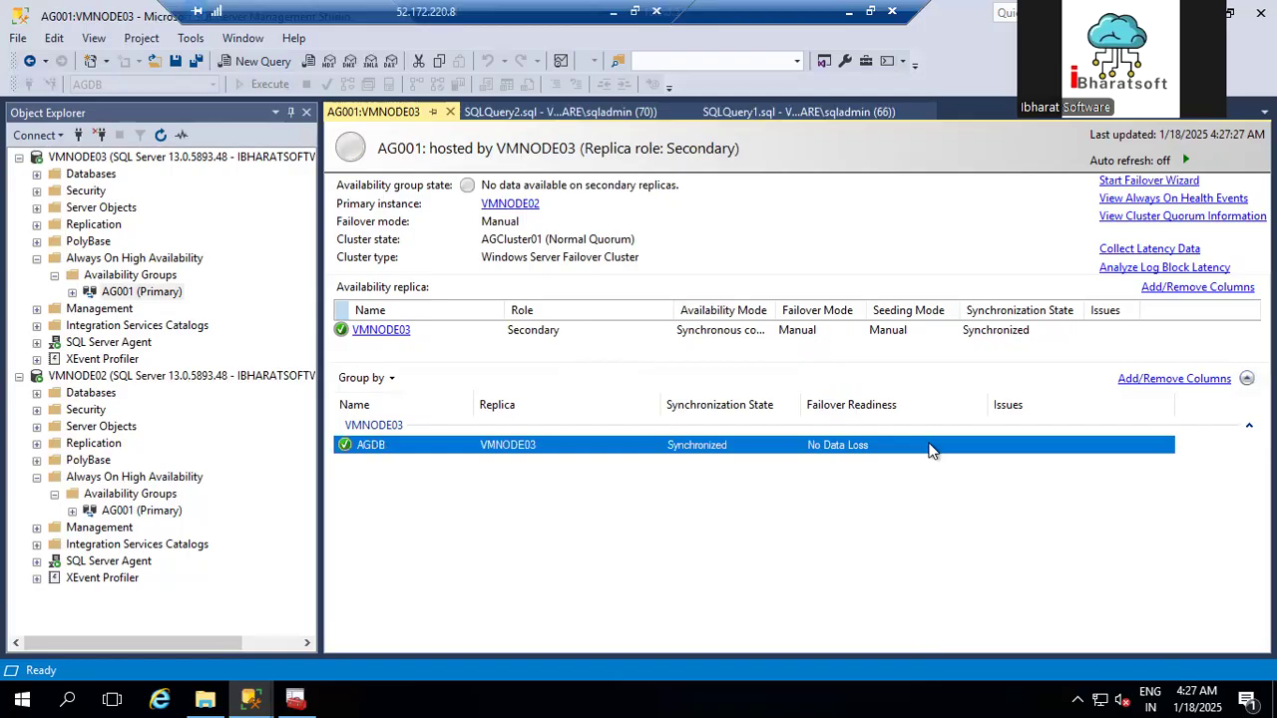
left_click(1187, 381)
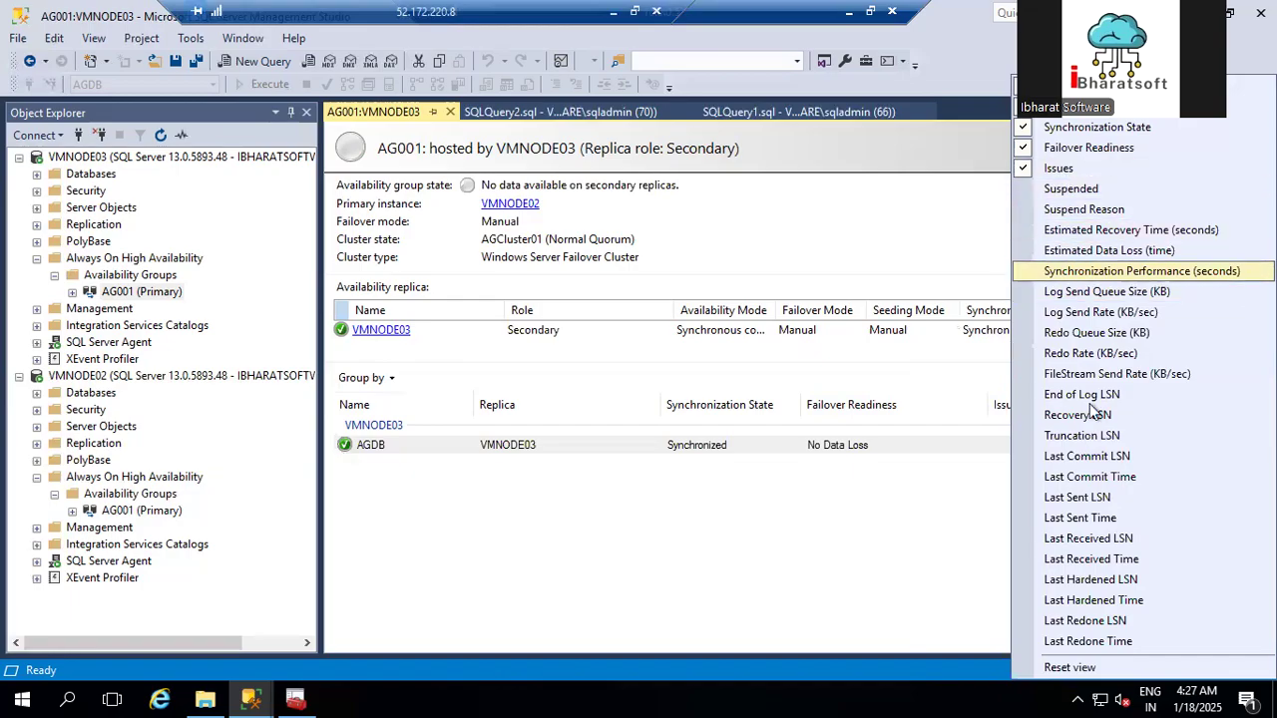
left_click(1084, 293)
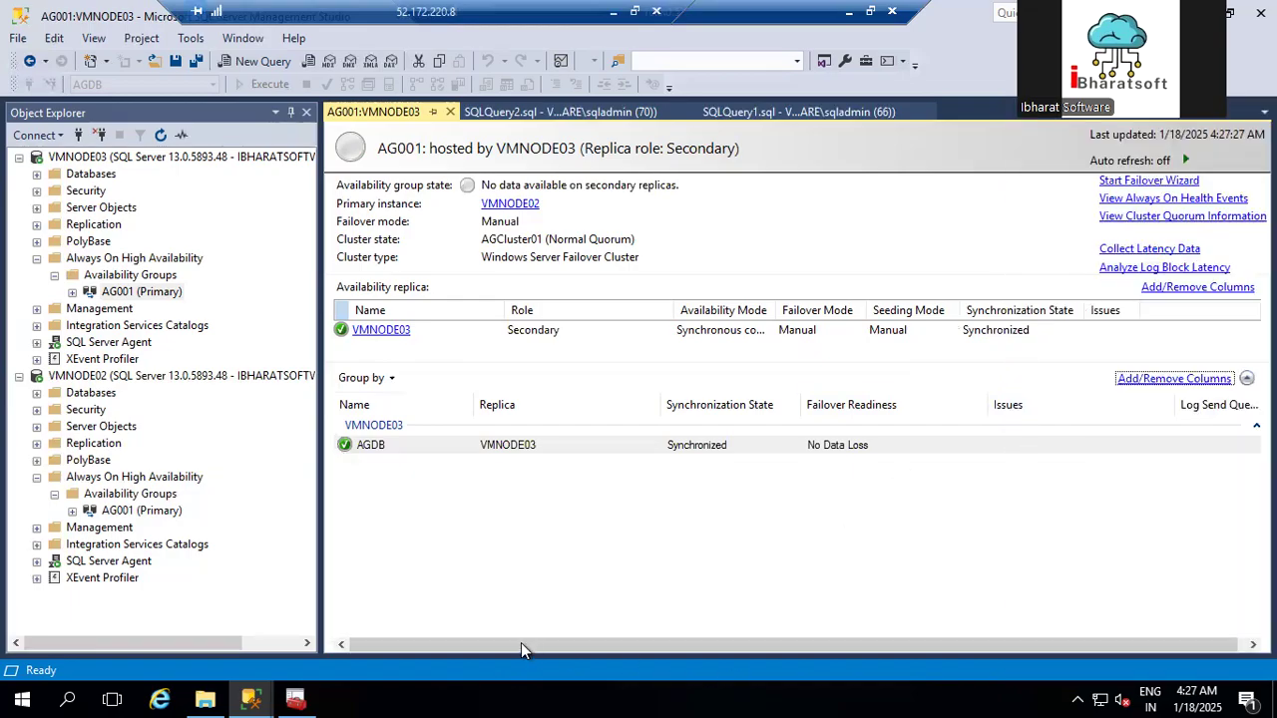
Step: Add the Redo Queue Size (KB) column to the dashboard's database list, narrow Issues and widen Log Send Queue Size (KB)
left_click(1195, 409)
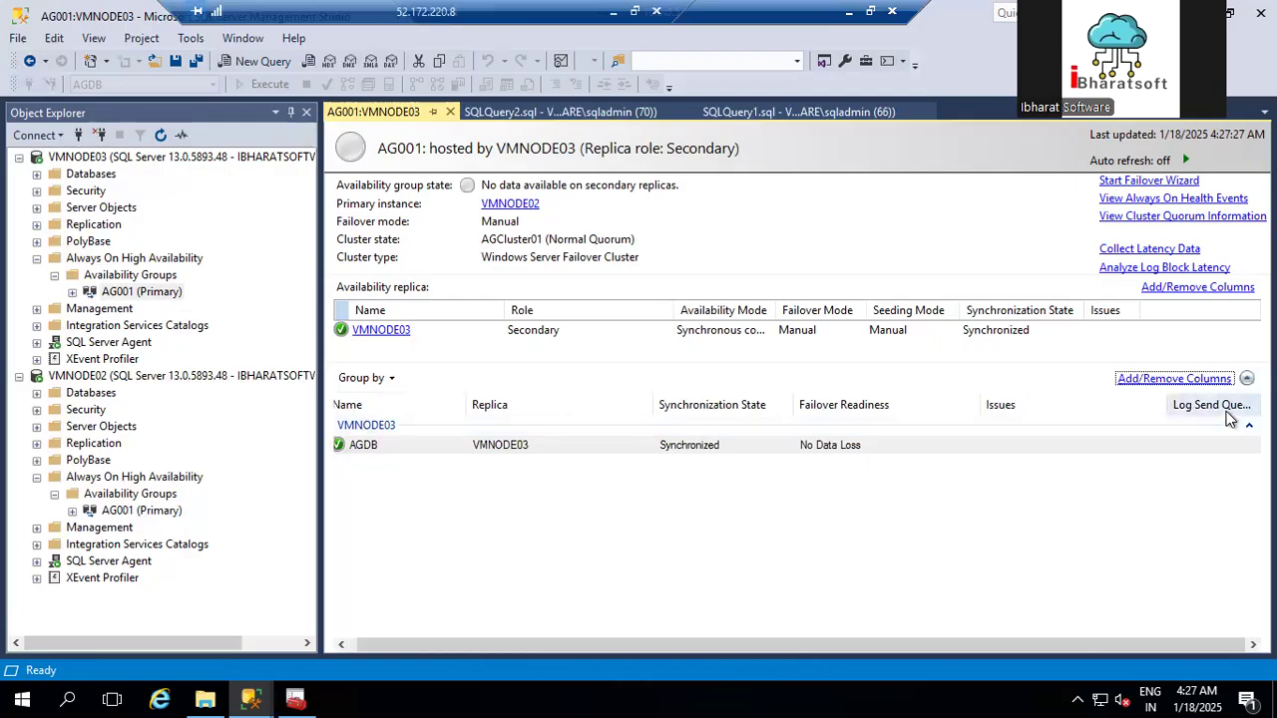
left_click(1229, 413)
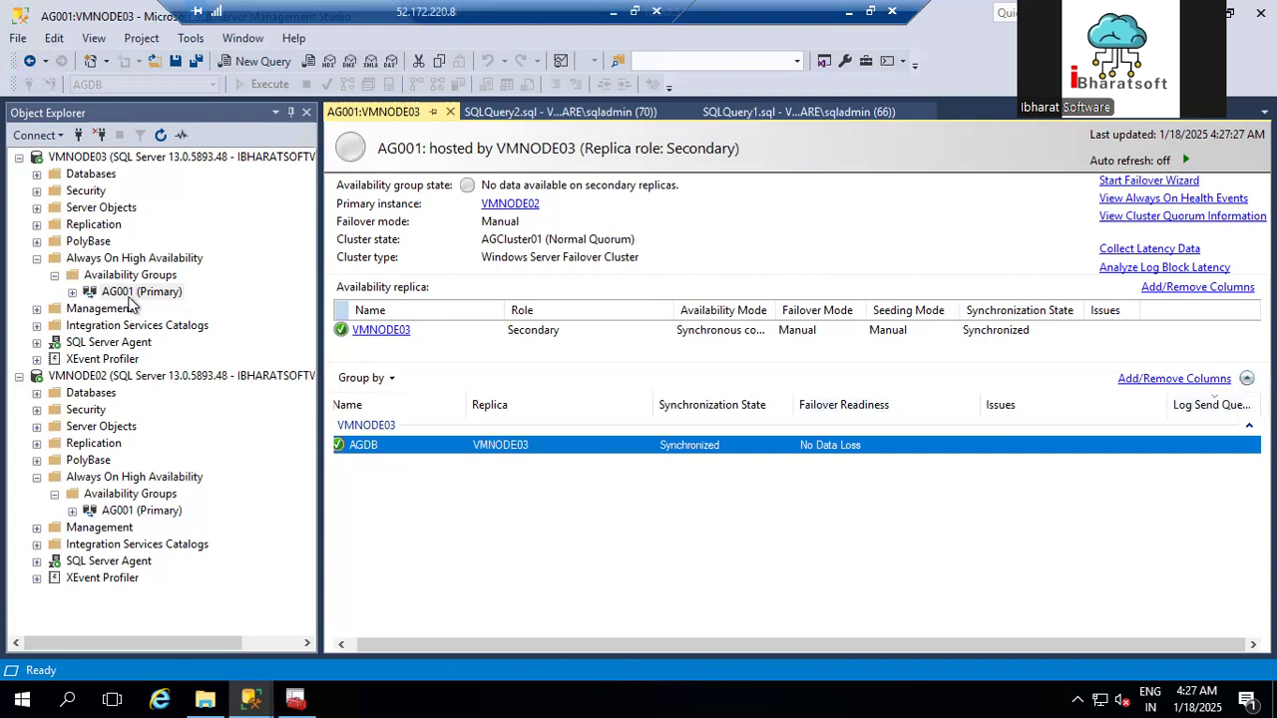
right_click(1215, 402)
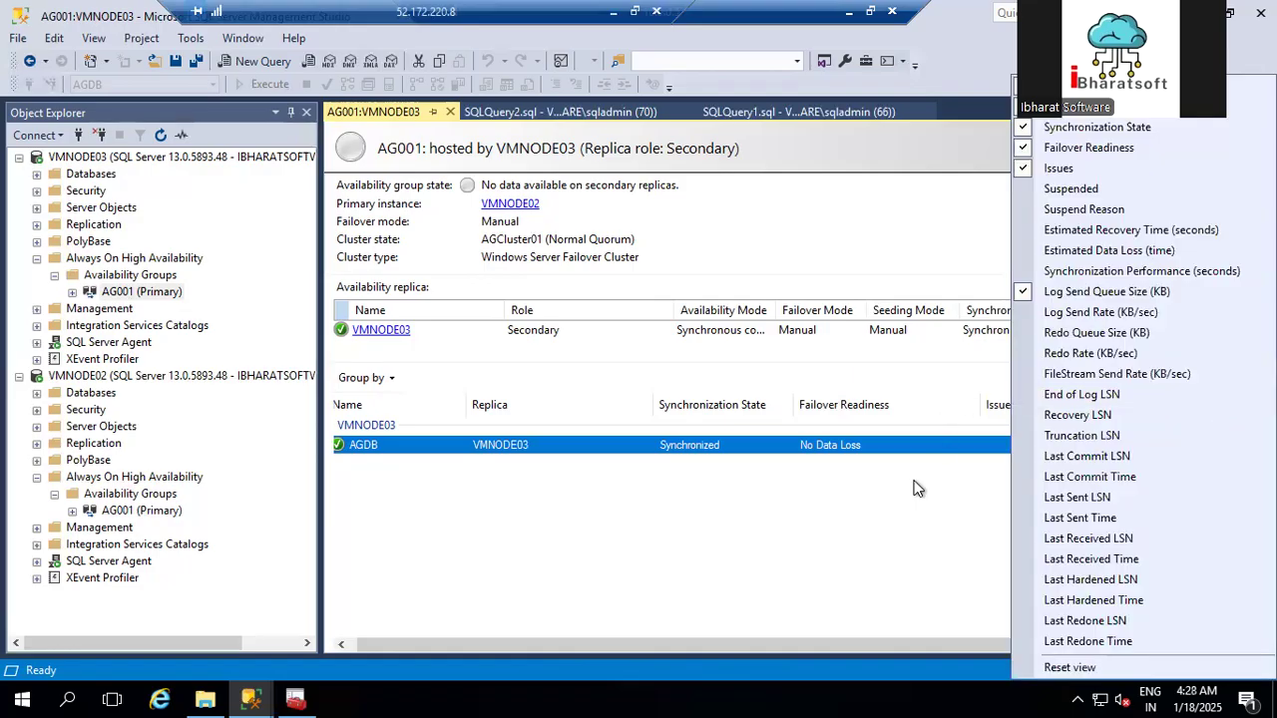
left_click(1075, 335)
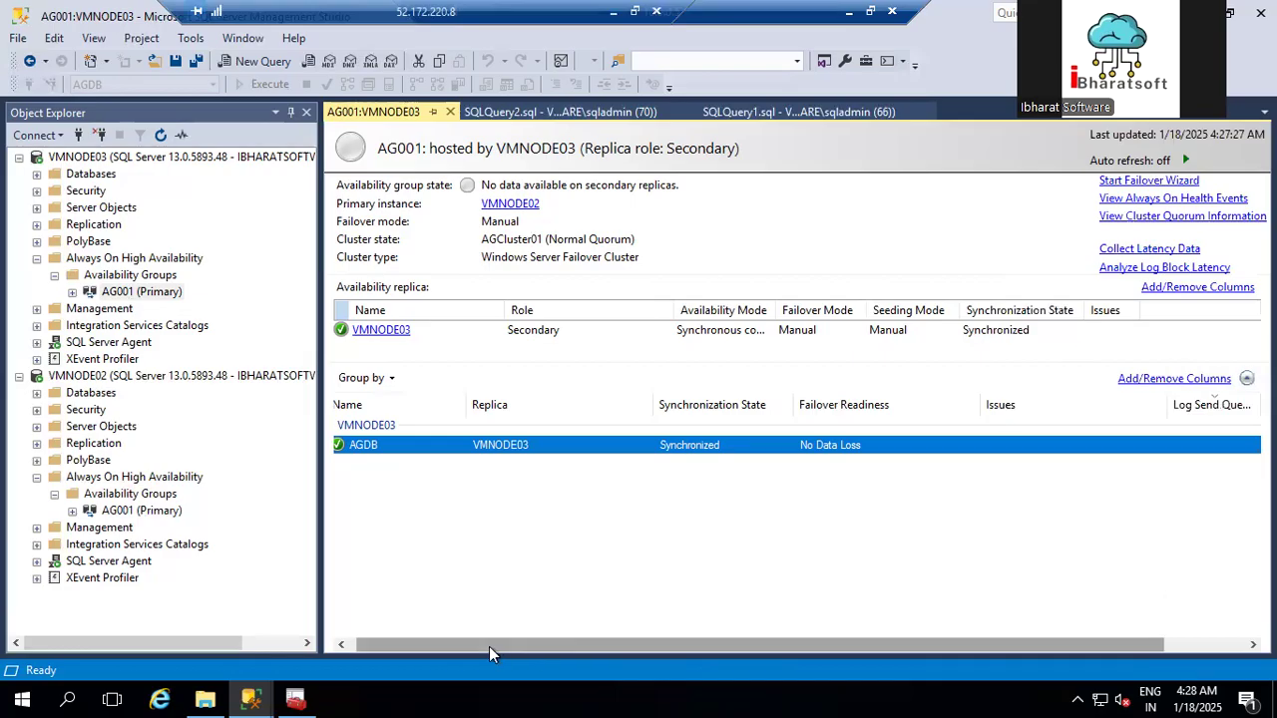
left_click_drag(489, 644, 854, 645)
left_click_drag(995, 395, 909, 402)
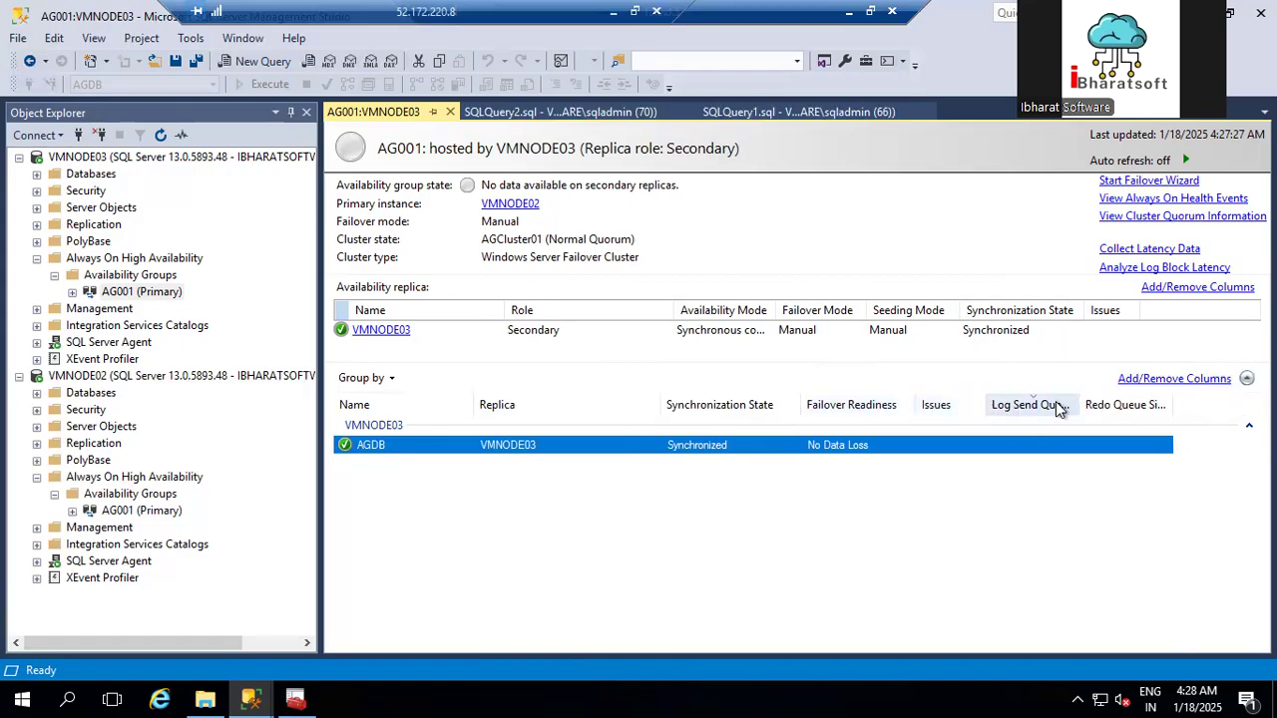
left_click_drag(1079, 402, 1158, 401)
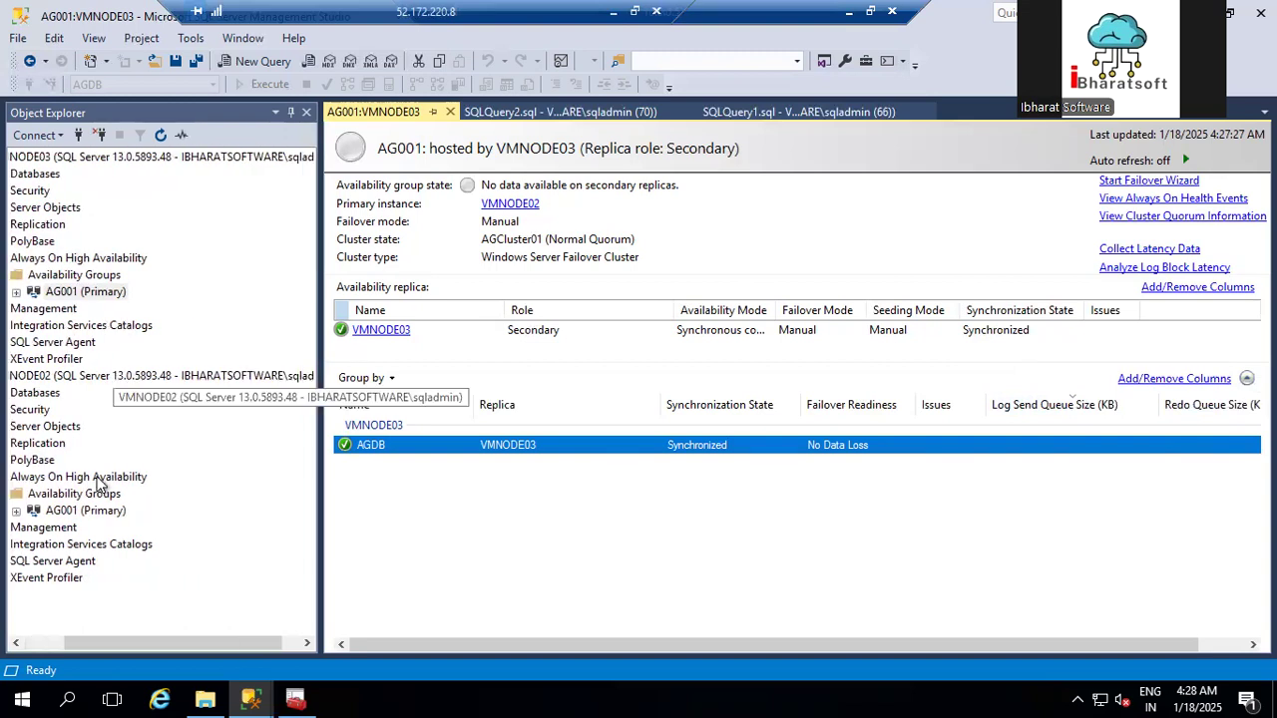
Step: Suspend data movement for AGDB in AG001's availability databases on VMNODE03
left_click_drag(157, 644, 67, 642)
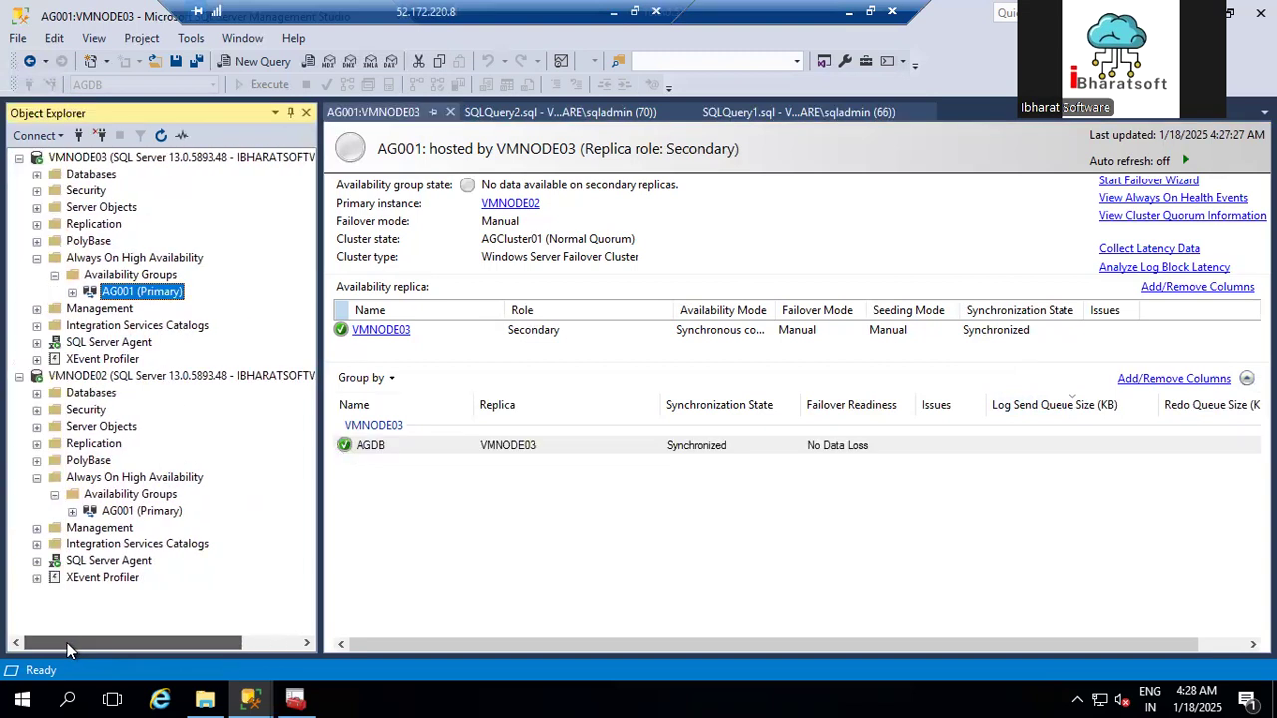
left_click(71, 292)
left_click(89, 360)
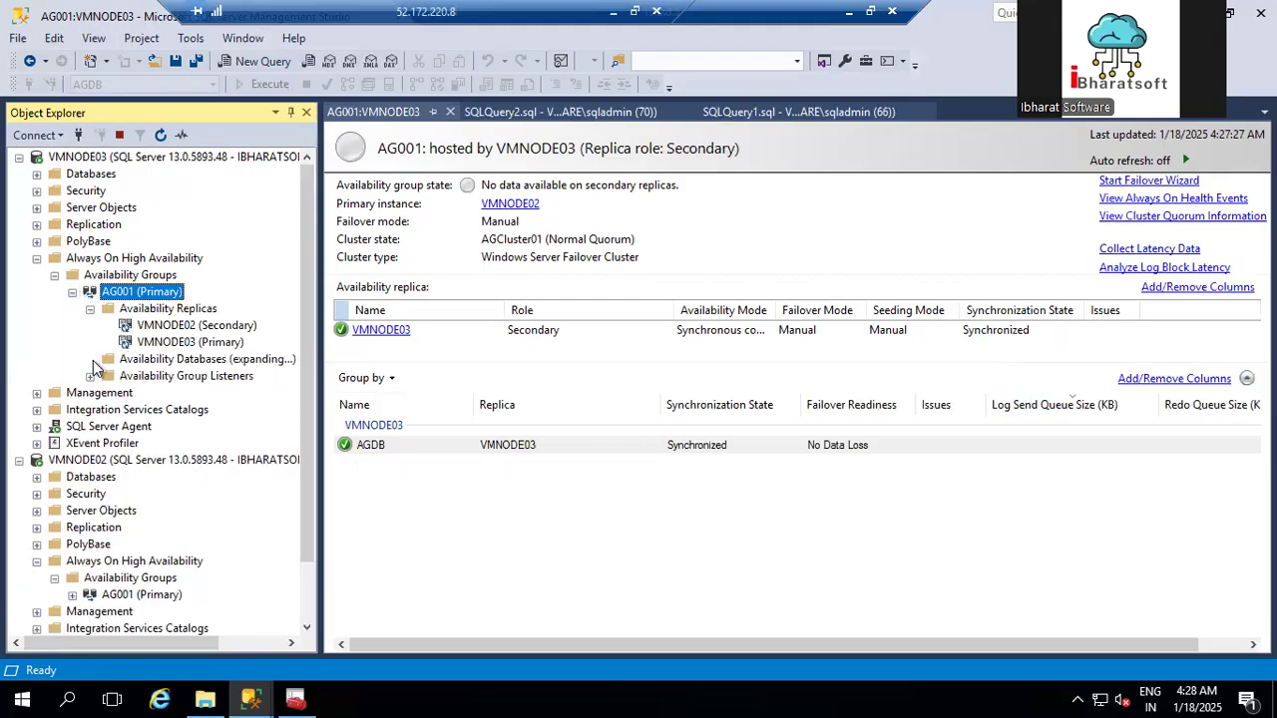
right_click(145, 377)
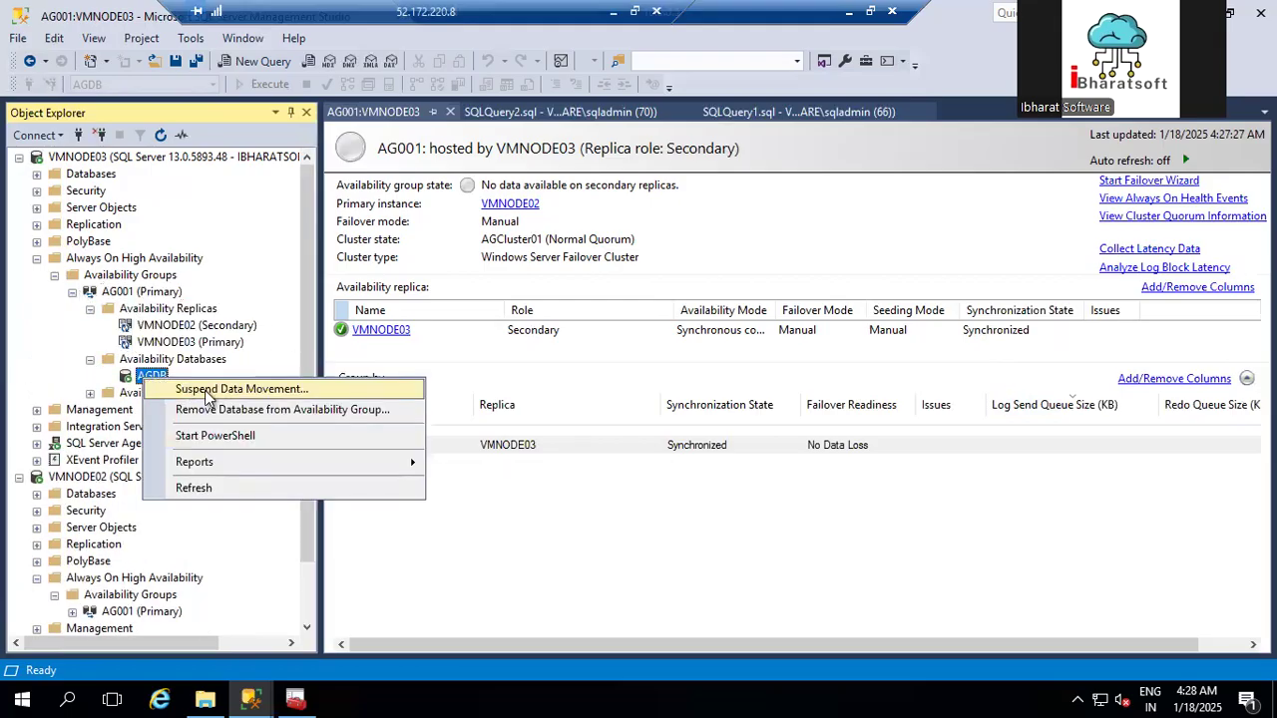
left_click(214, 390)
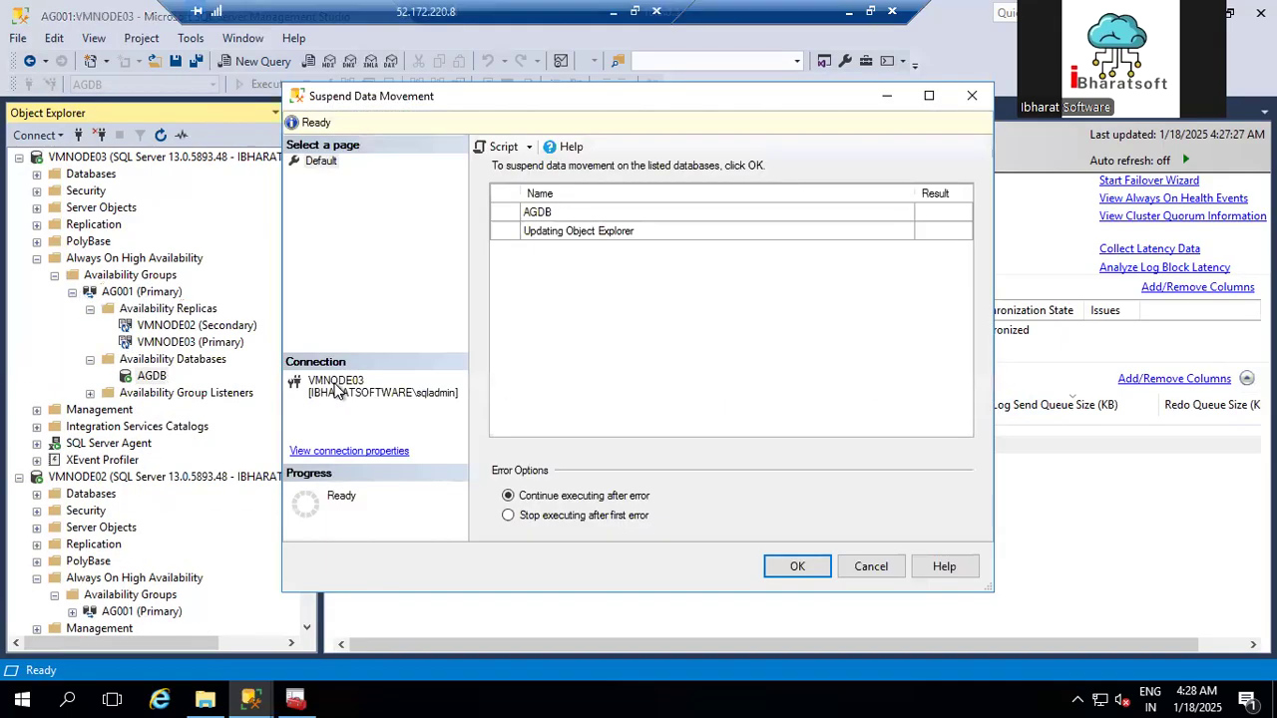
left_click(784, 566)
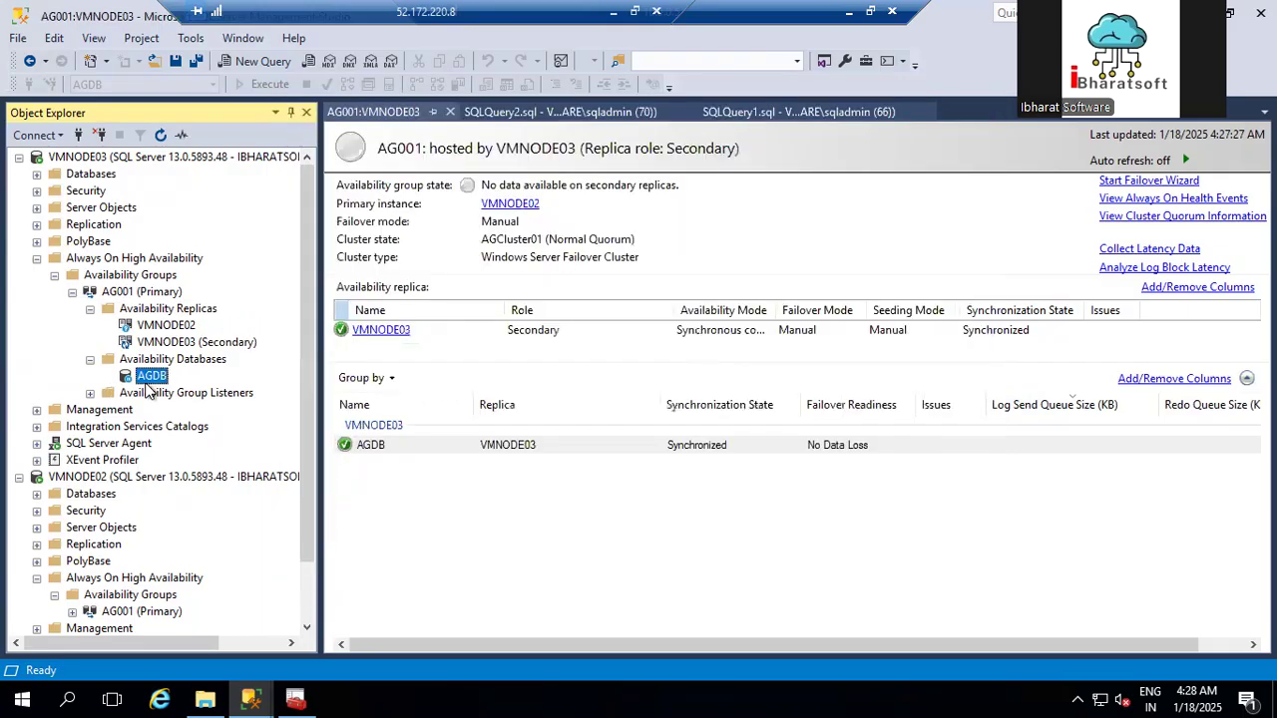
Step: Script the Resume Data Movement operation for AGDB on VMNODE03 to a new query, then dismiss the dialog without running it
right_click(155, 382)
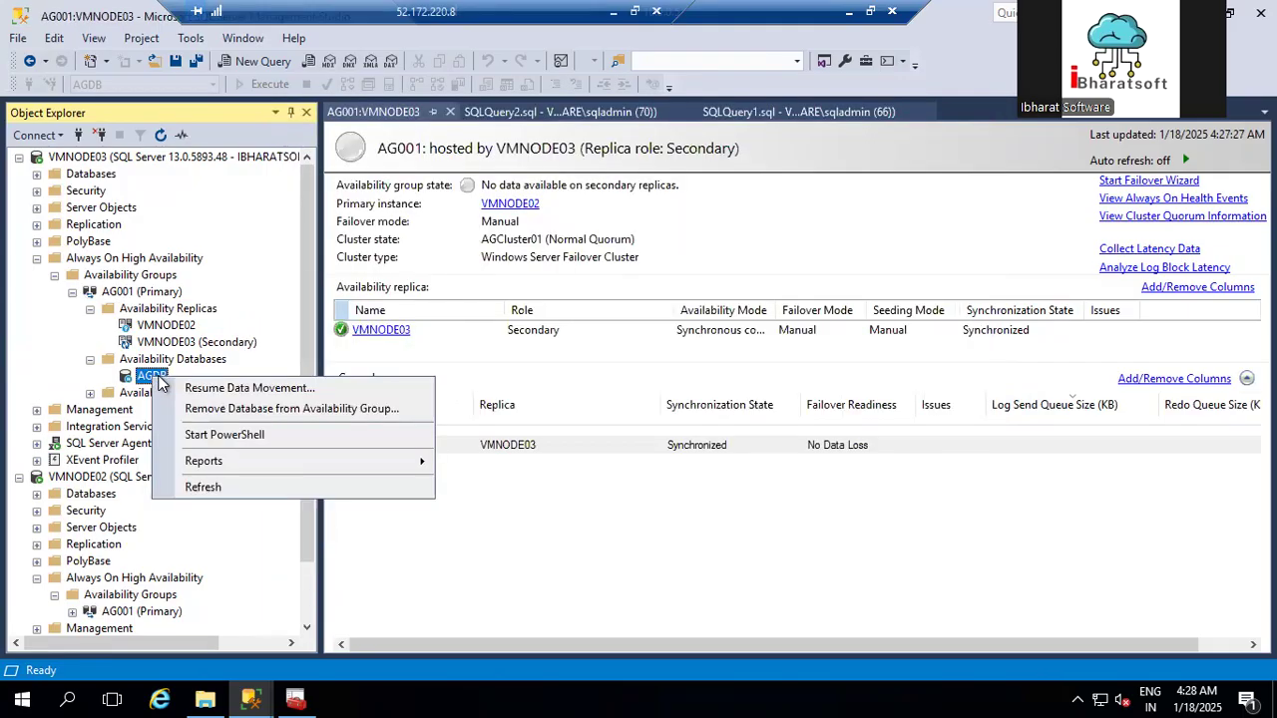
left_click(239, 388)
left_click(503, 147)
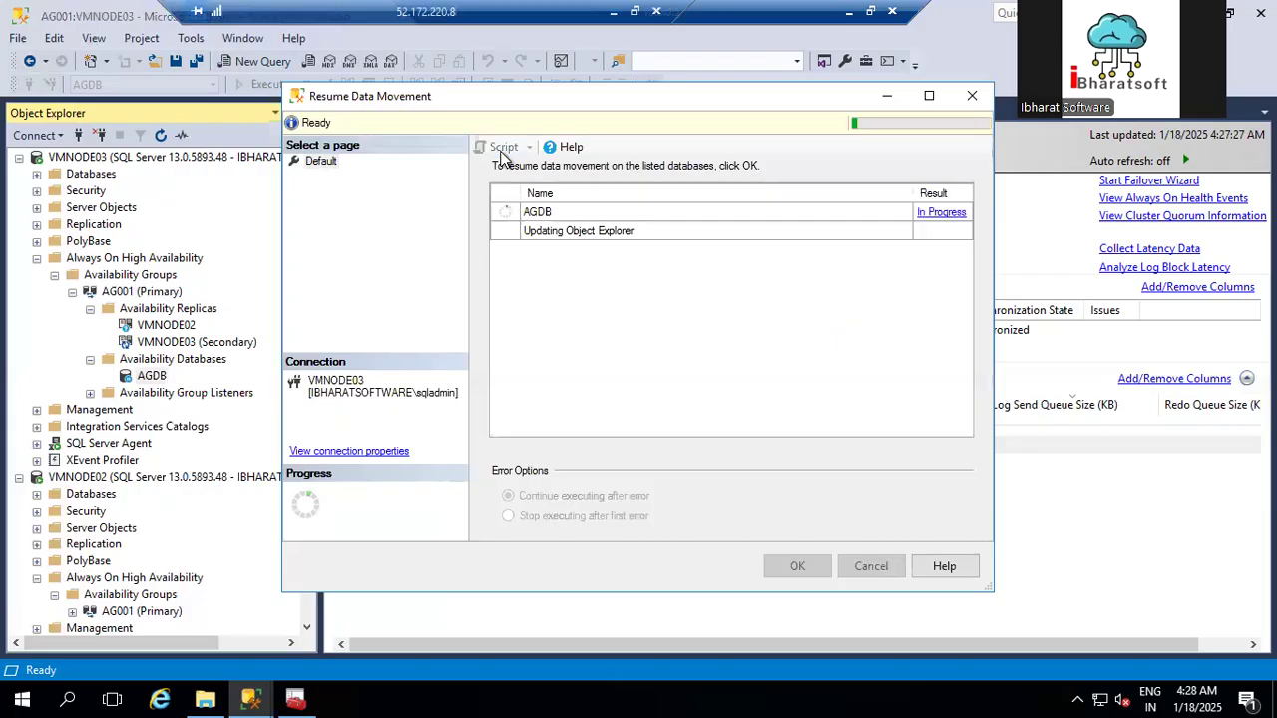
left_click(864, 565)
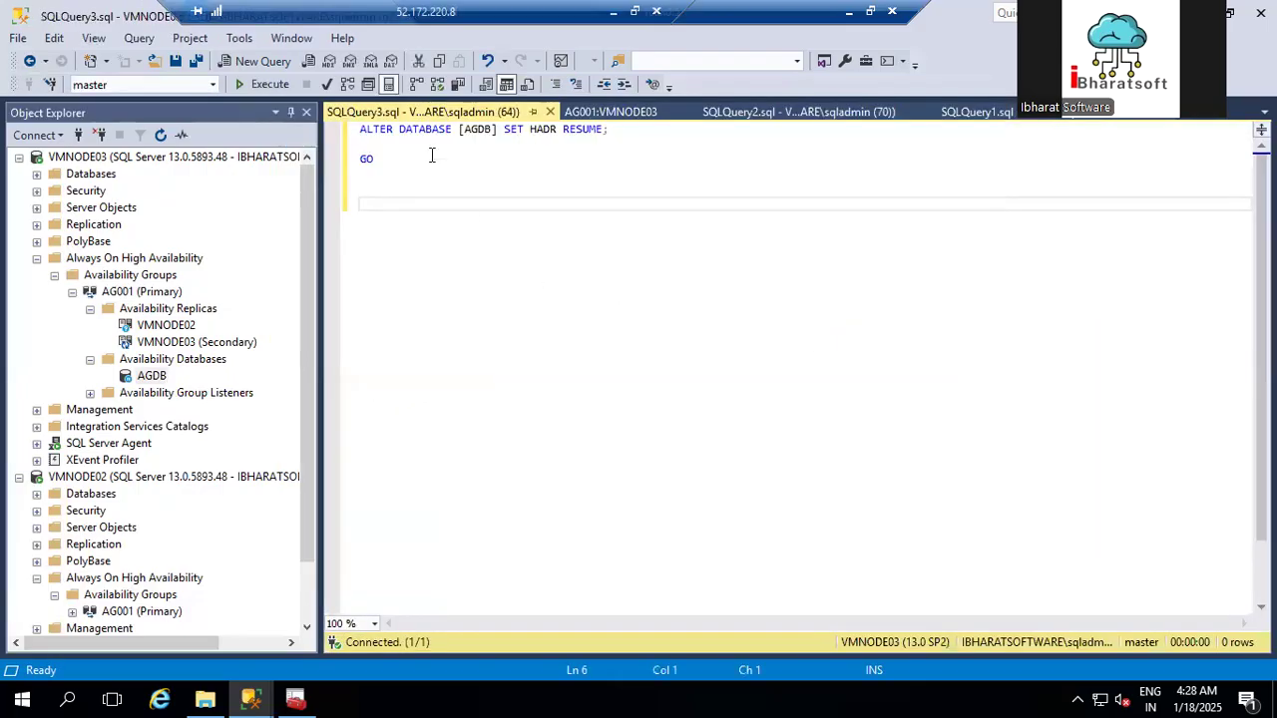
Step: Execute the whole generated script, ALTER DATABASE [AGDB] SET HADR RESUME
left_click_drag(400, 128, 614, 131)
left_click(484, 187)
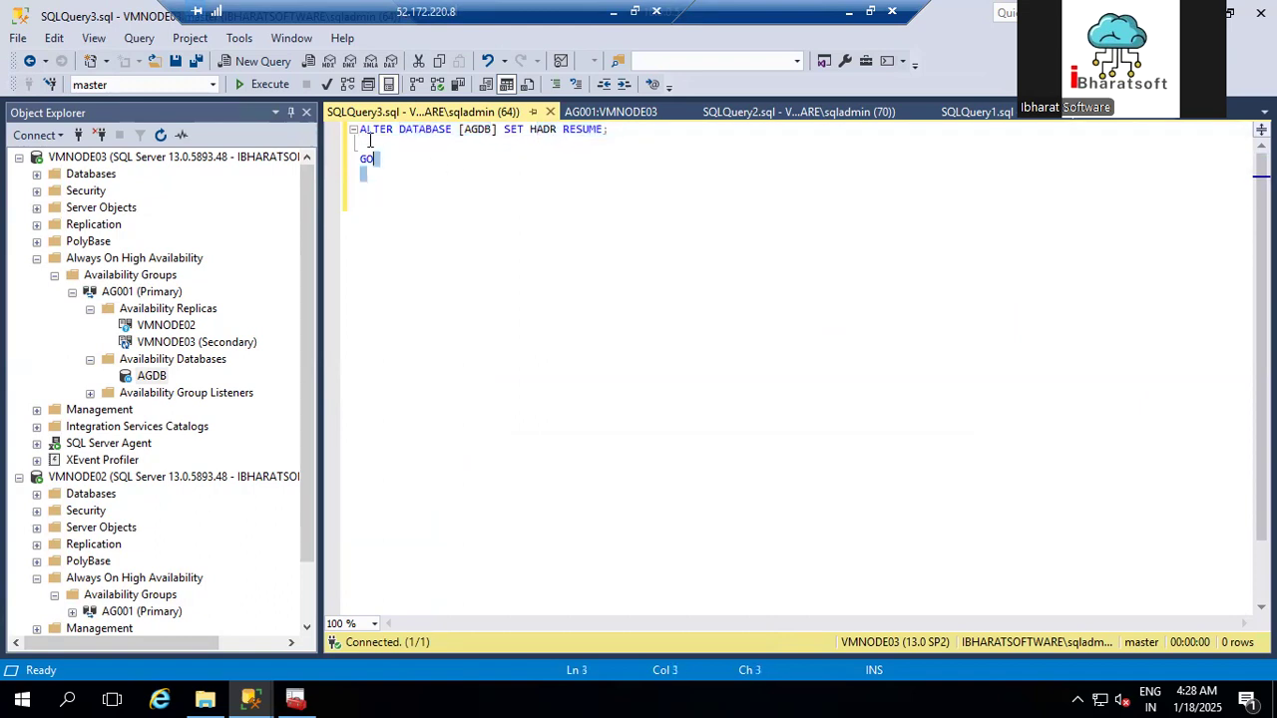
key("ctrl+a")
left_click(265, 83)
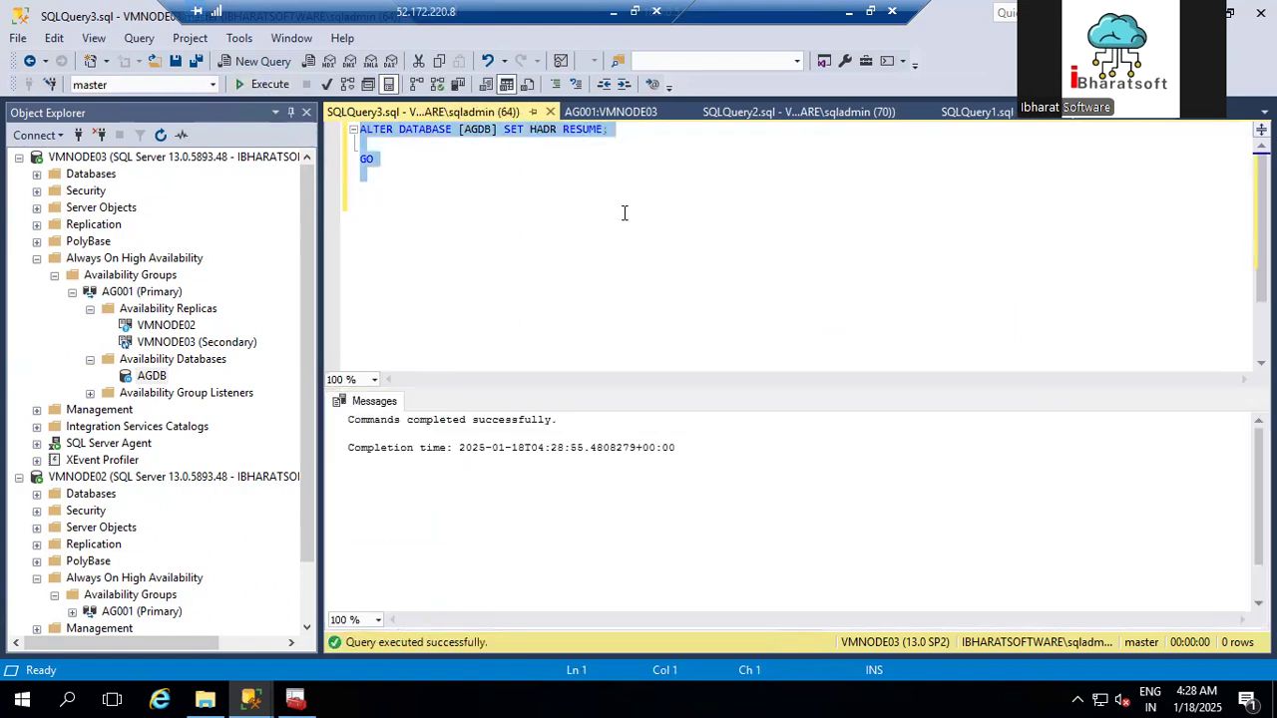
Step: Replace RESUME with suspend in the ALTER DATABASE [AGDB] SET HADR statement and execute the script
left_click(625, 209)
left_click_drag(562, 130, 660, 130)
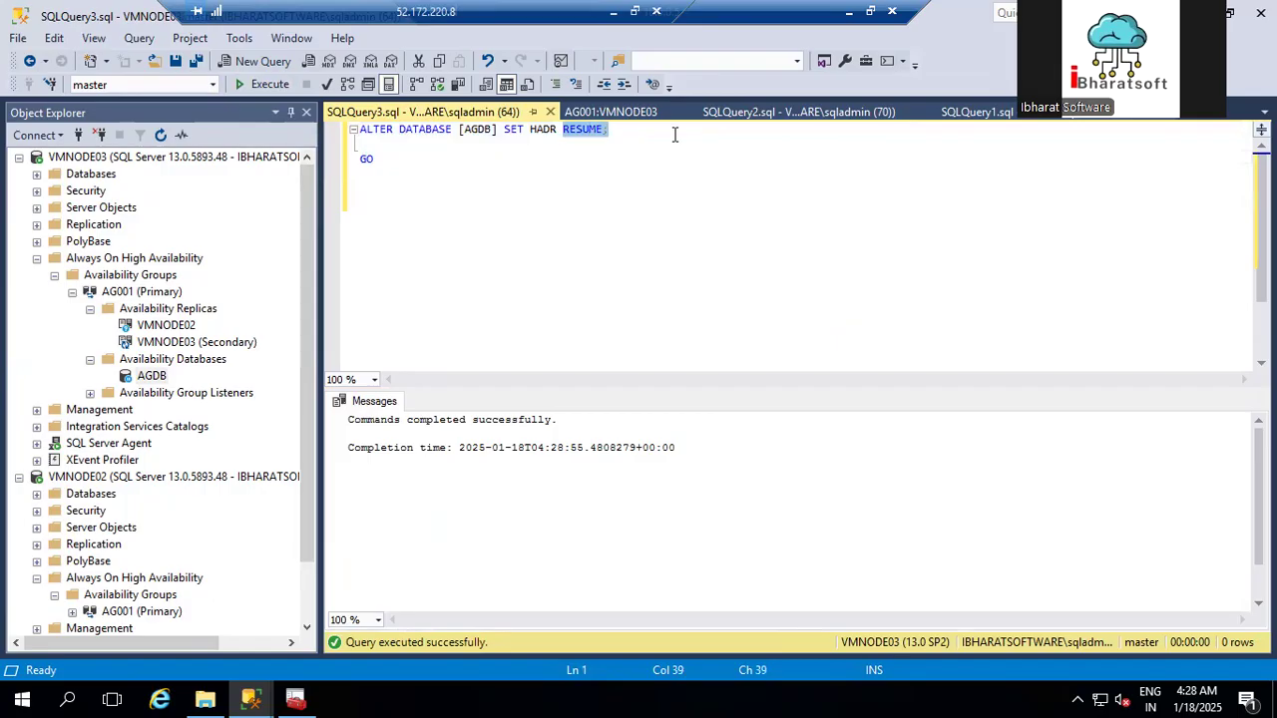
type("suspend")
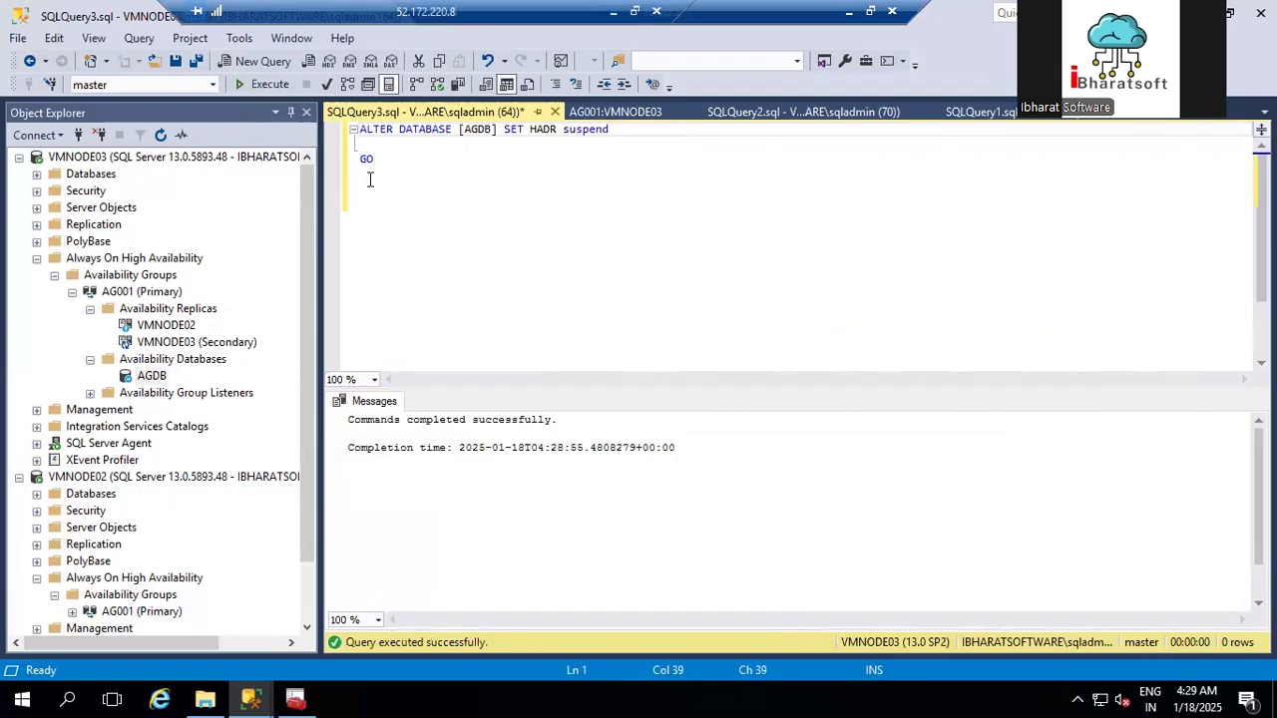
left_click_drag(433, 181, 341, 125)
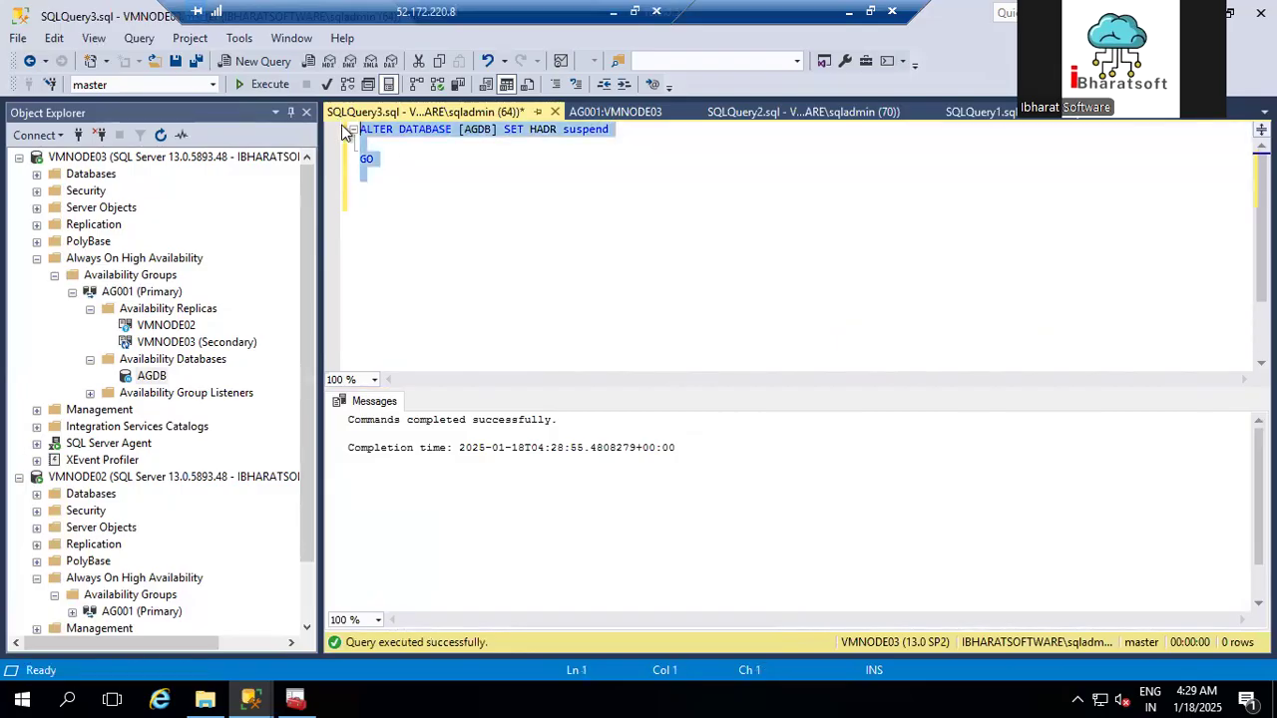
left_click(261, 85)
Step: Replace suspend with resume in the ALTER DATABASE [AGDB] SET HADR statement and execute the script
left_click(627, 132)
double_click(589, 130)
type("resum")
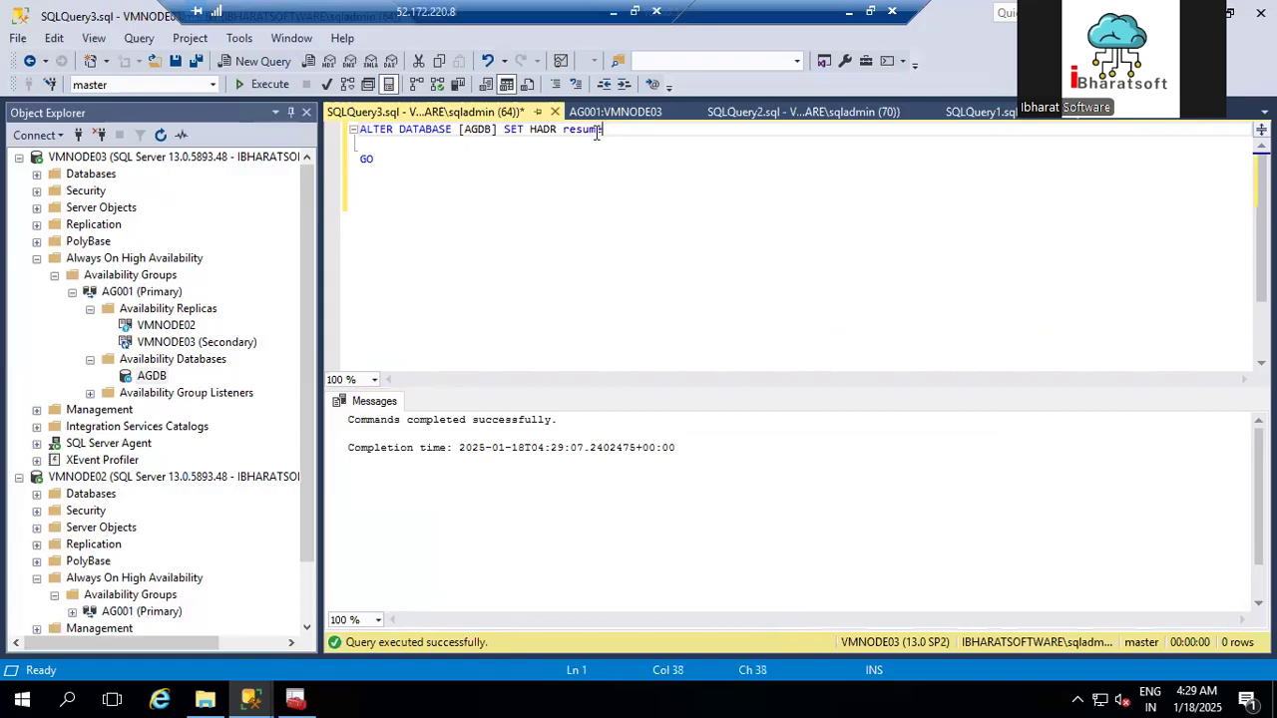
left_click_drag(486, 189, 331, 129)
left_click(251, 87)
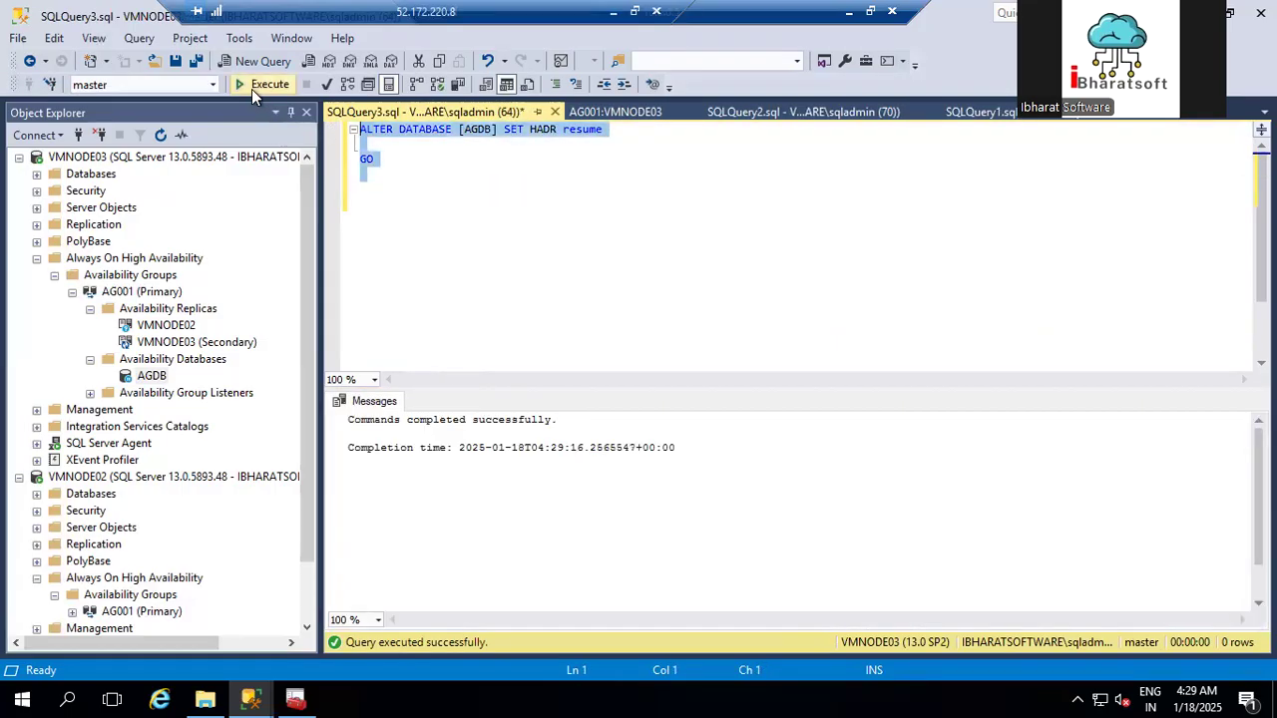
Step: Try to add a database to availability group AG001 from VMNODE03
left_click(128, 293)
left_click(150, 359)
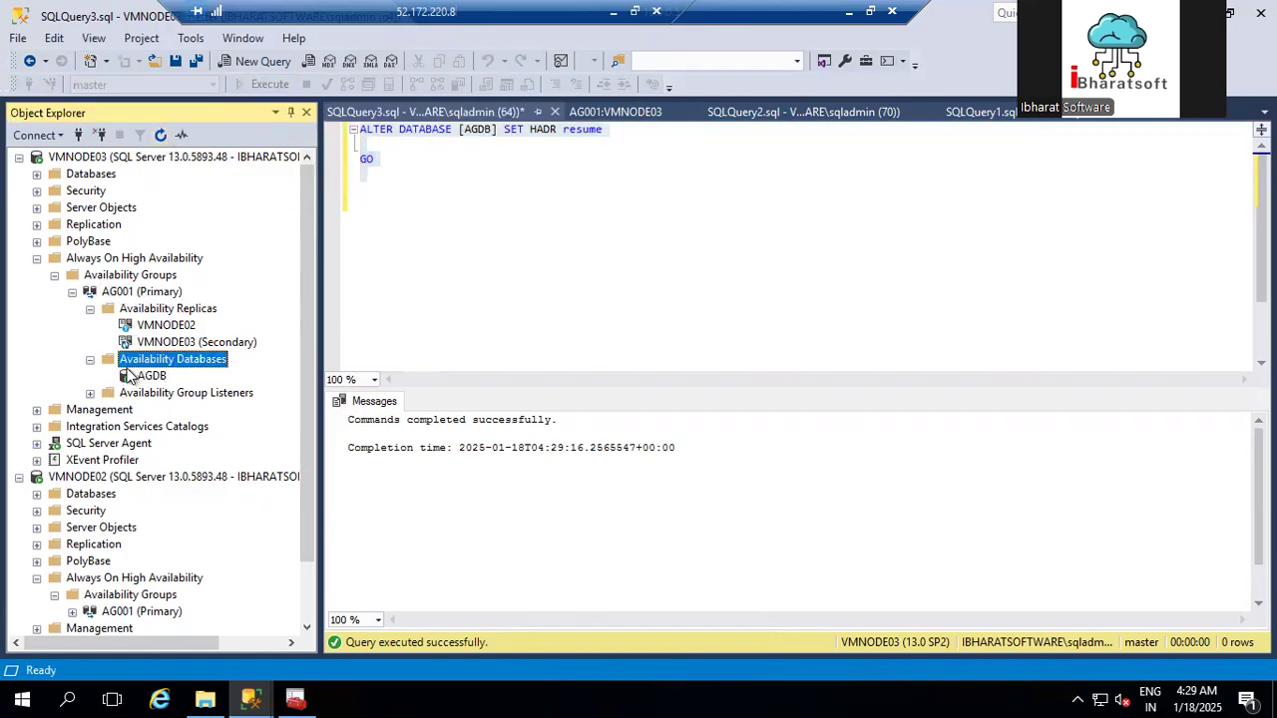
right_click(142, 359)
left_click(200, 377)
left_click(884, 381)
left_click(54, 274)
right_click(121, 279)
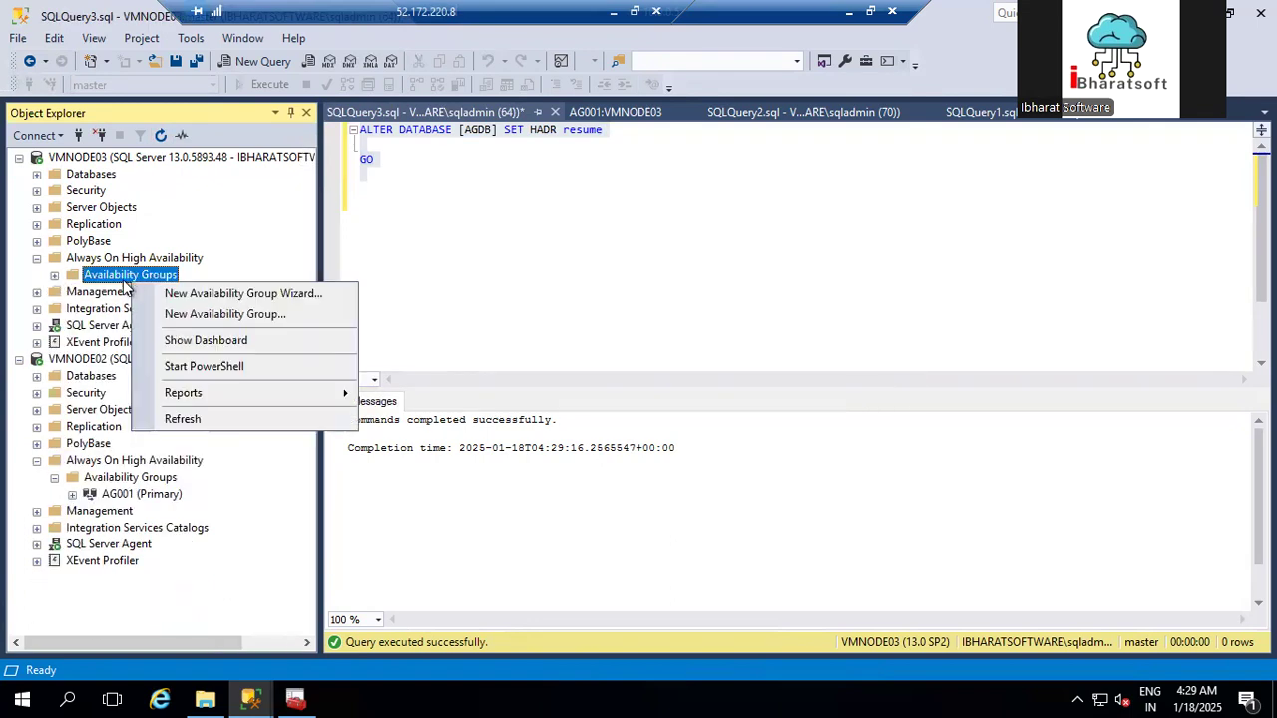
left_click(54, 276)
left_click(127, 293)
right_click(128, 296)
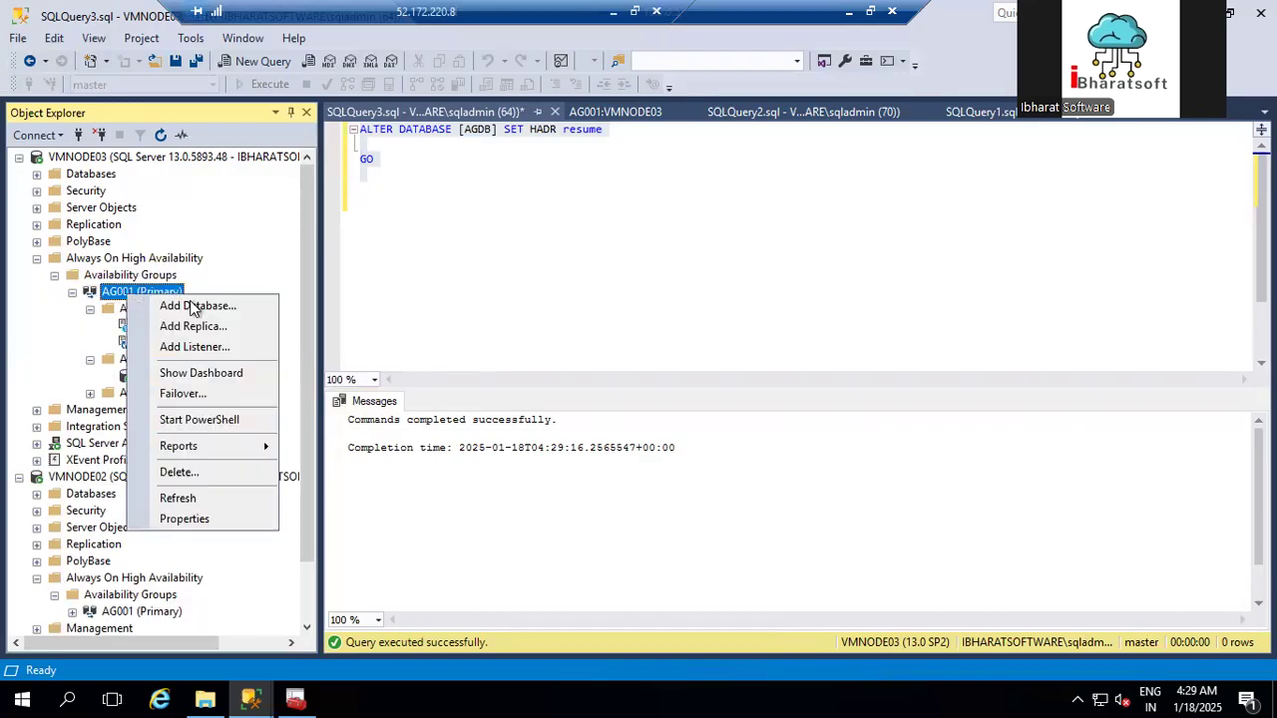
left_click(200, 306)
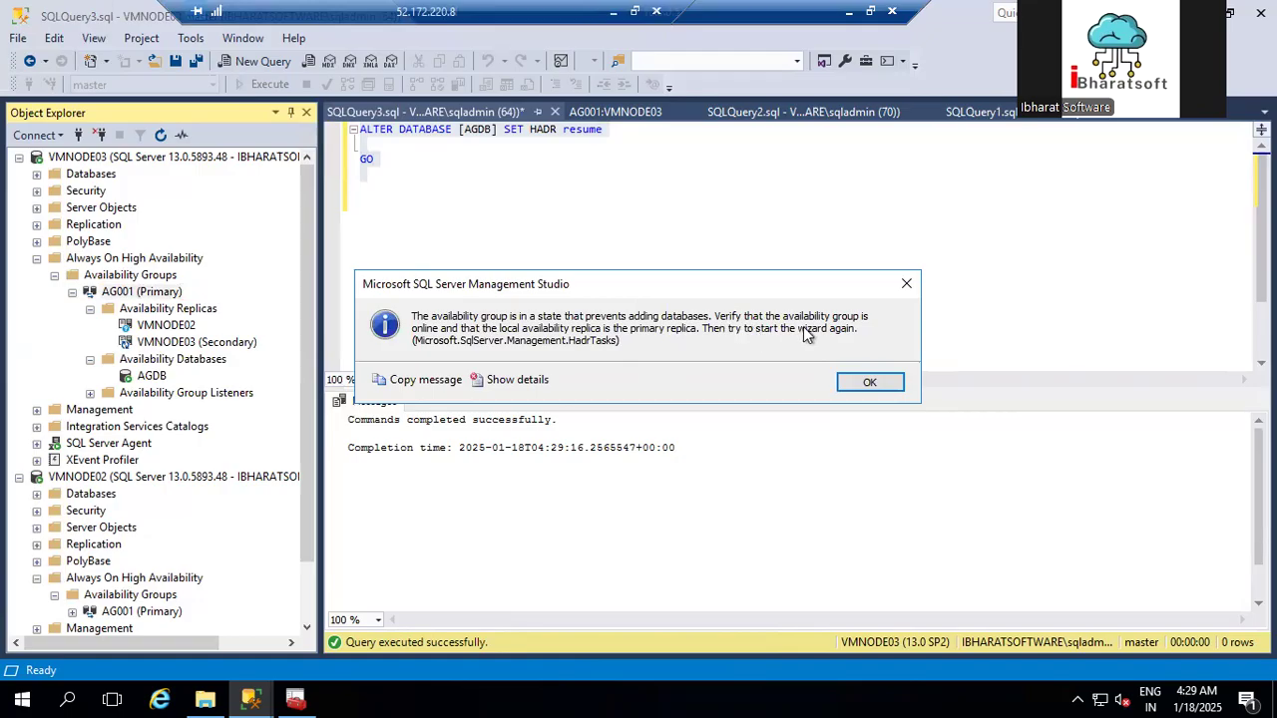
left_click(870, 384)
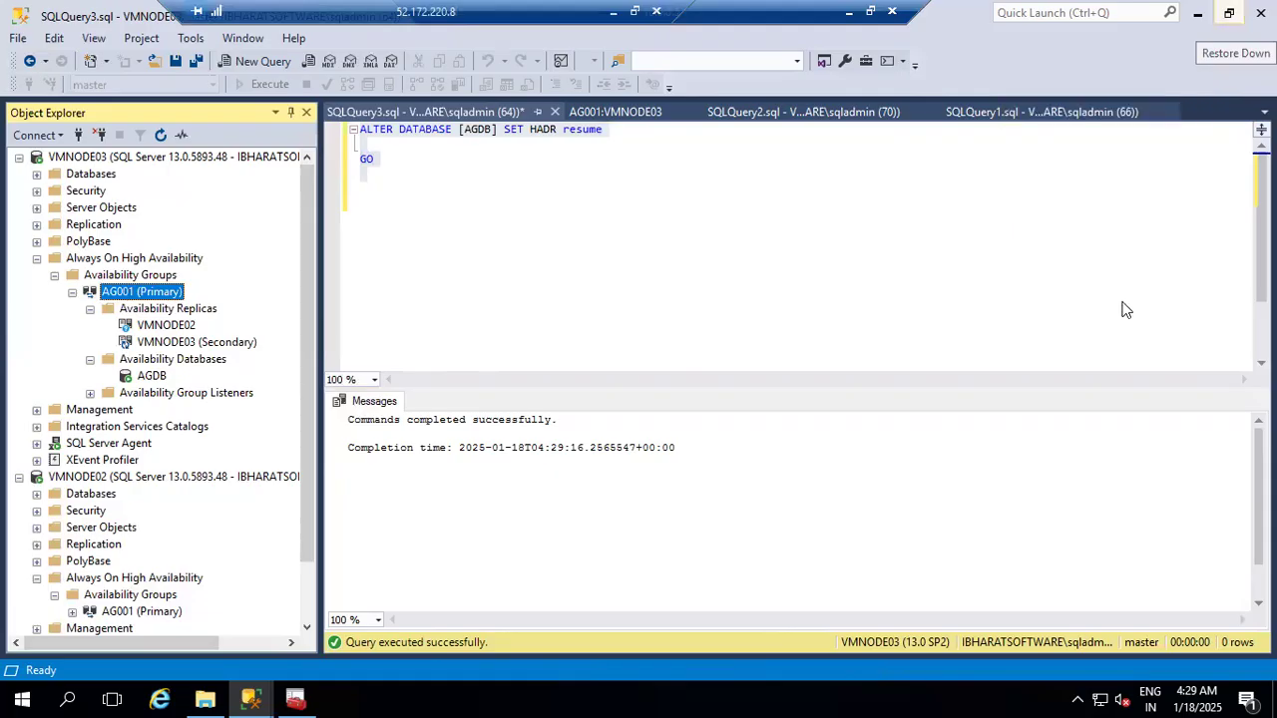
Step: Close SQLQuery1.sql and all remaining open documents, discarding the changes to SQLQuery3.sql
left_click(1163, 116)
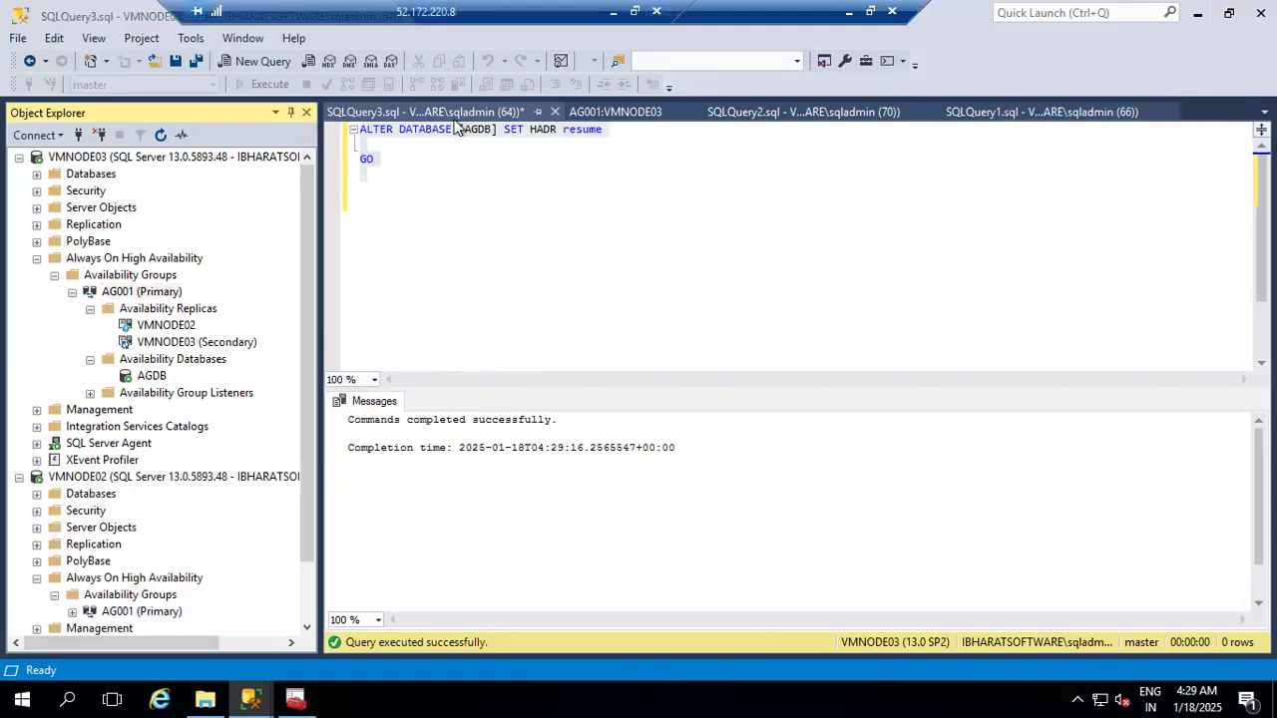
right_click(399, 115)
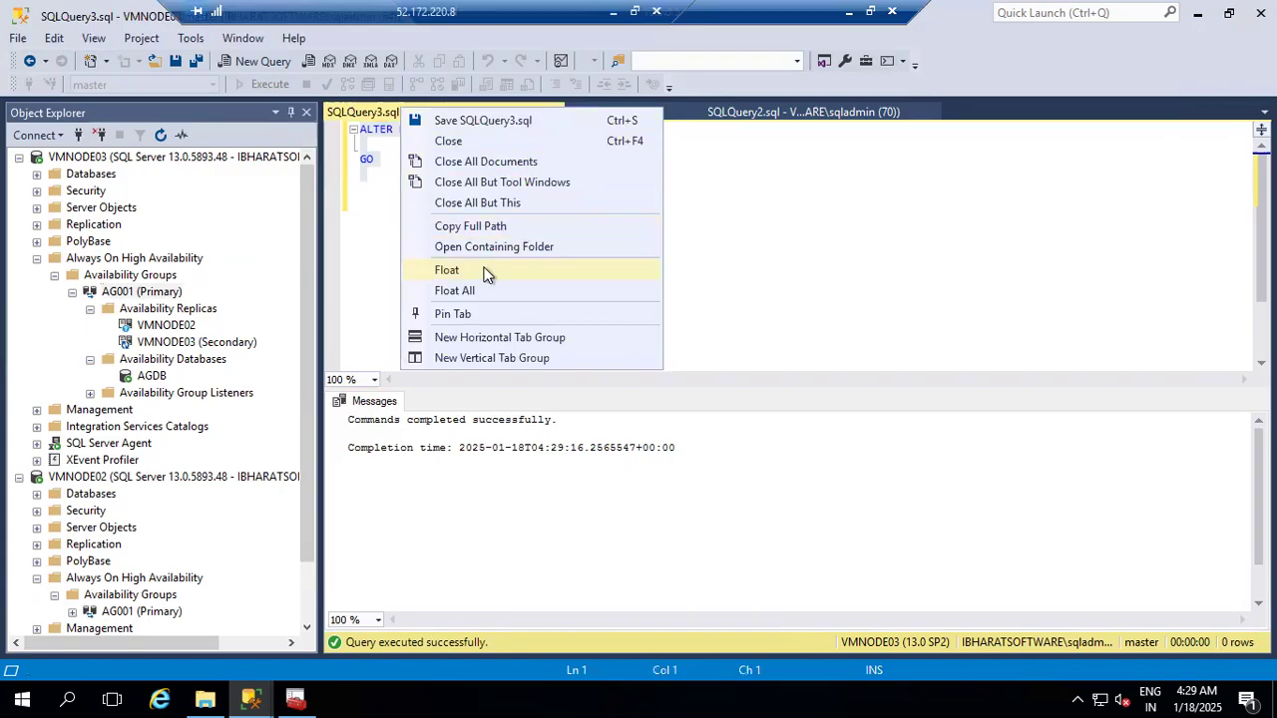
left_click(469, 165)
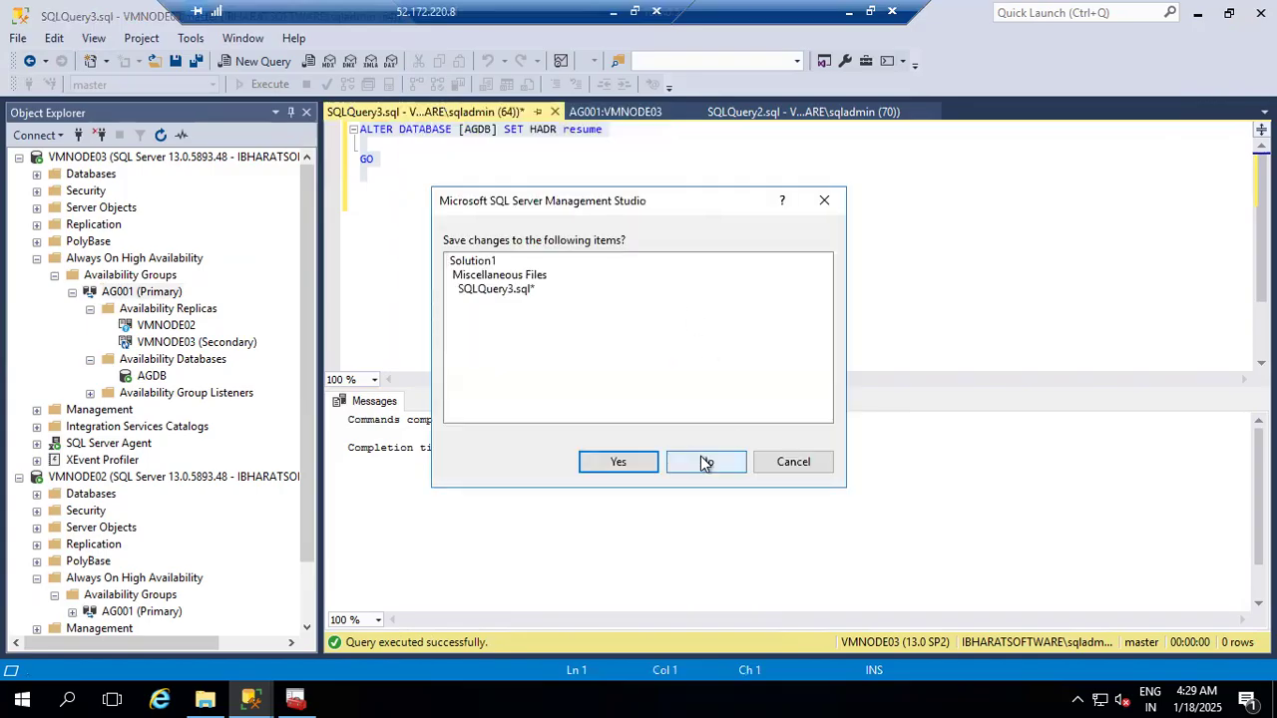
left_click(688, 454)
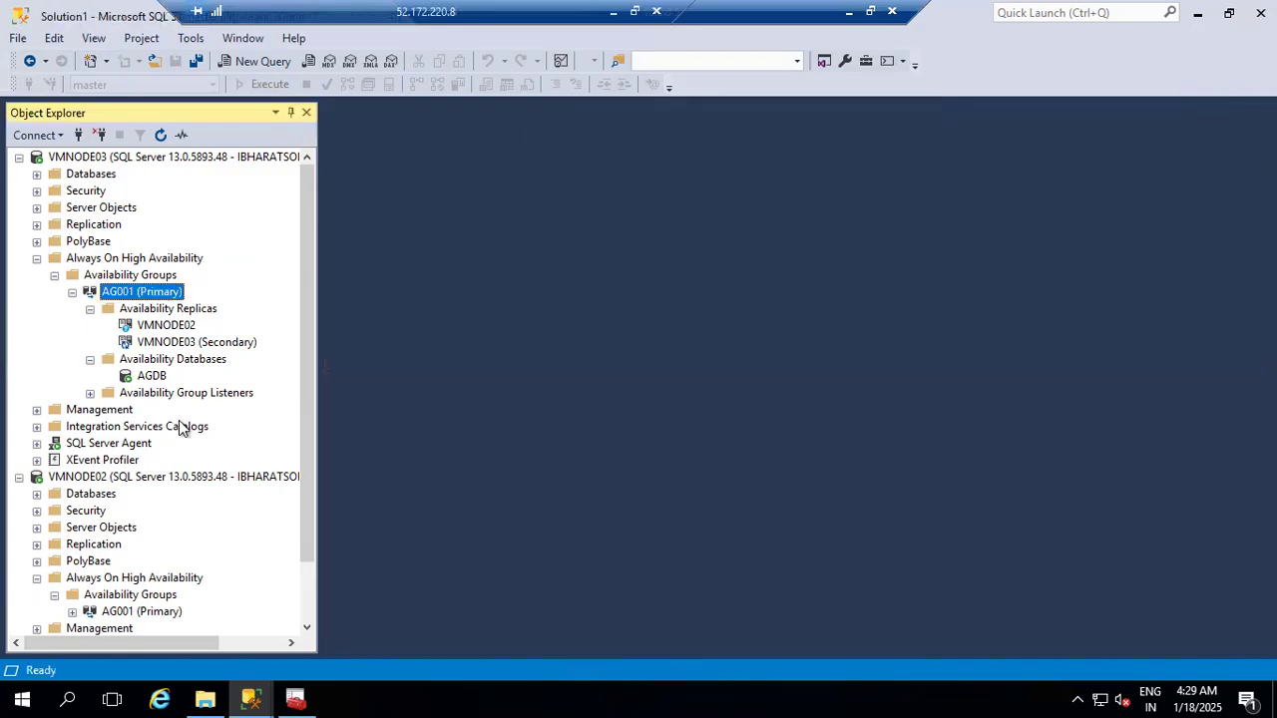
Step: Collapse AG001 and the VMNODE03 server in Object Explorer, then disconnect VMNODE03
left_click(72, 291)
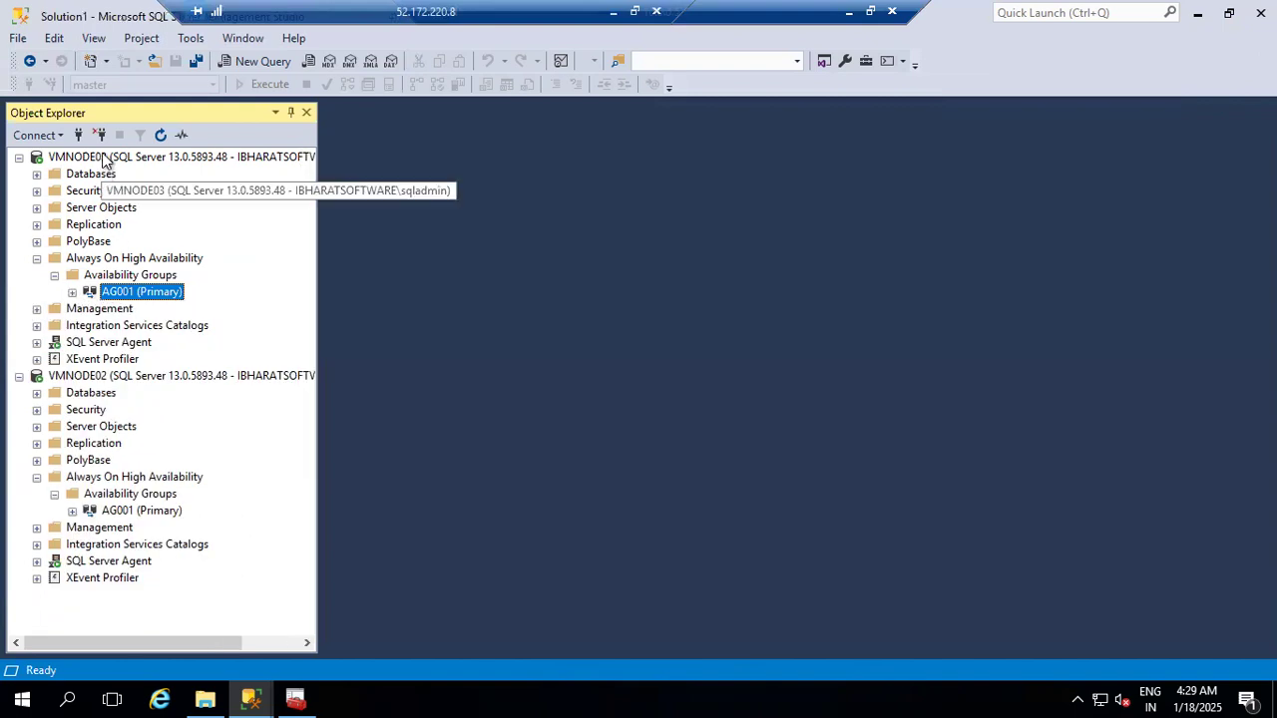
left_click(103, 157)
left_click(19, 156)
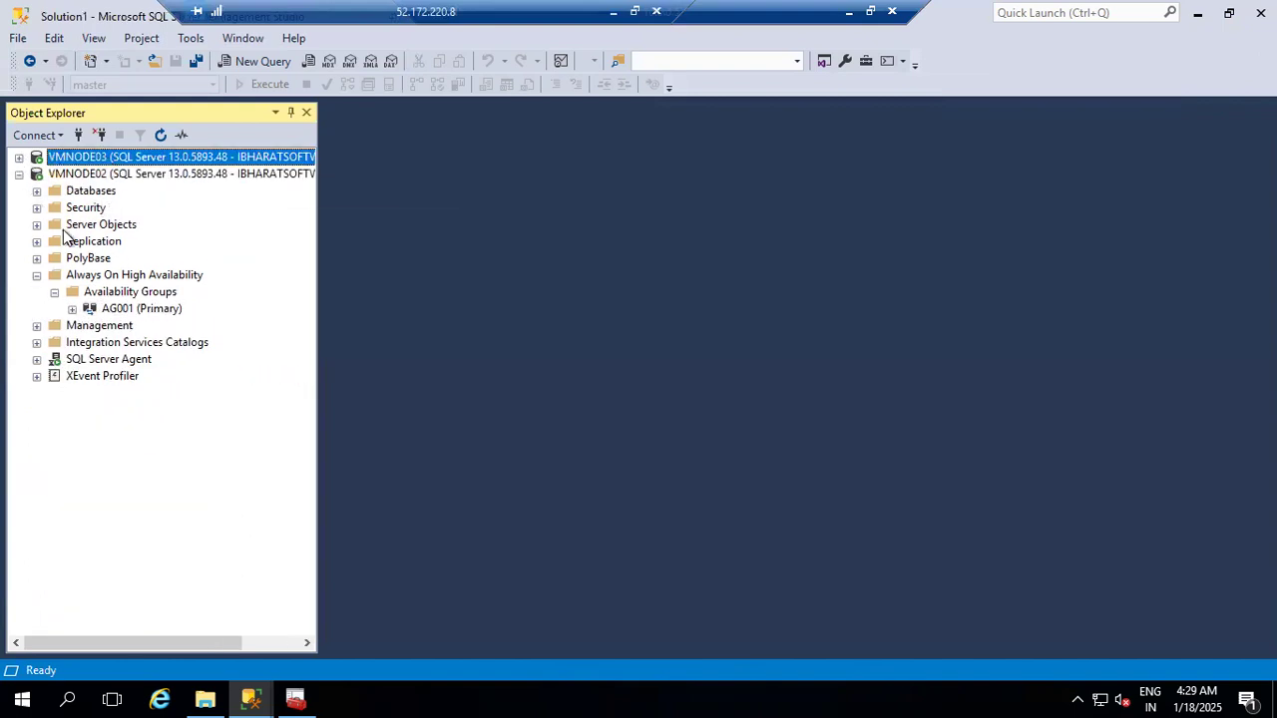
left_click(125, 313)
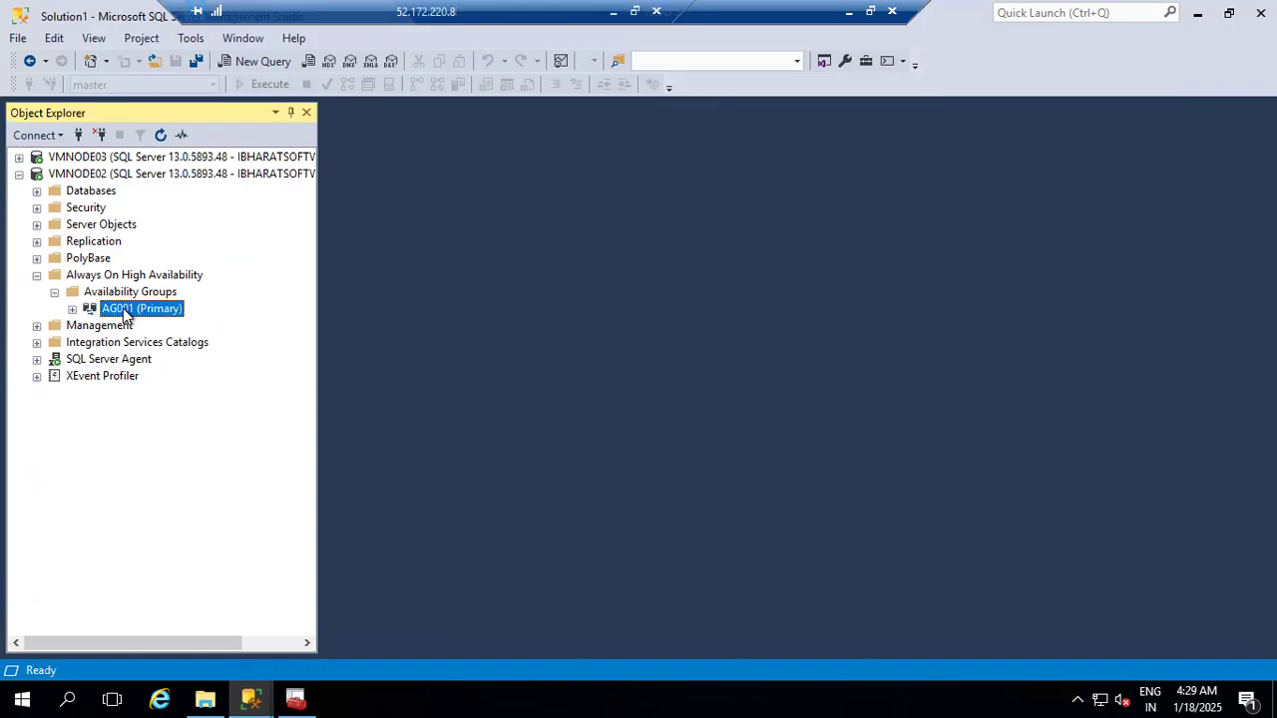
right_click(122, 160)
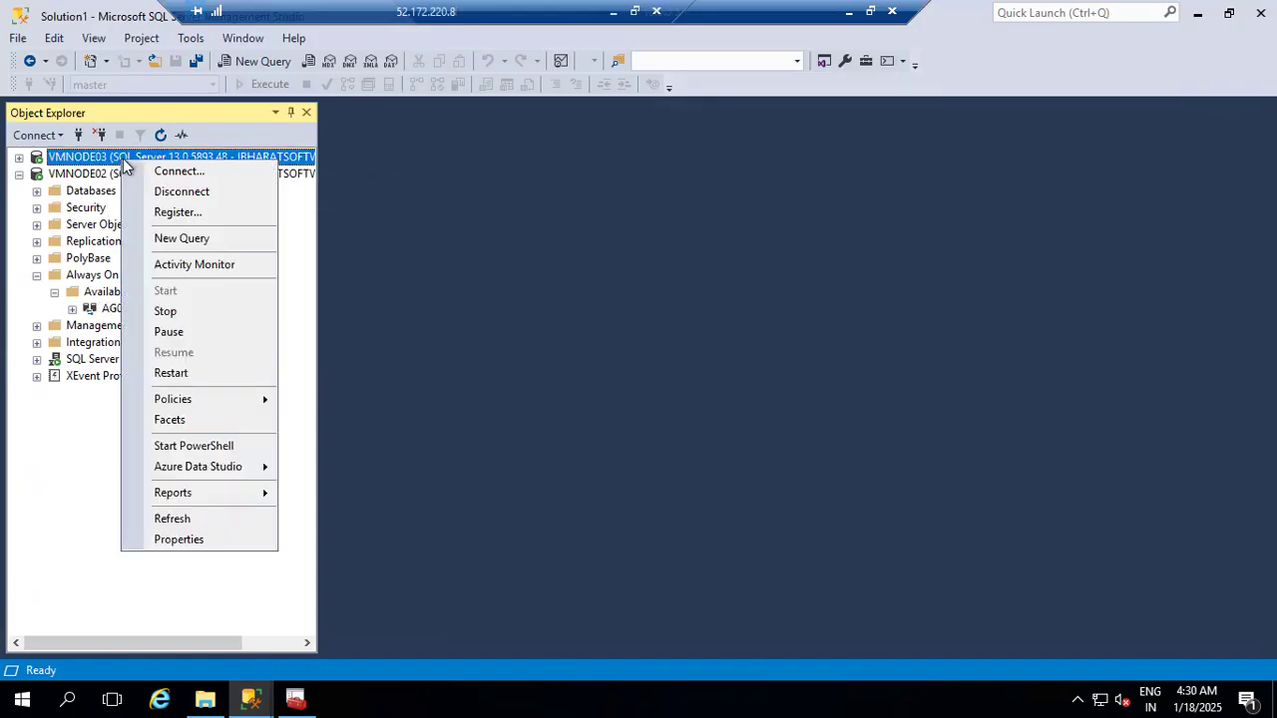
left_click(182, 191)
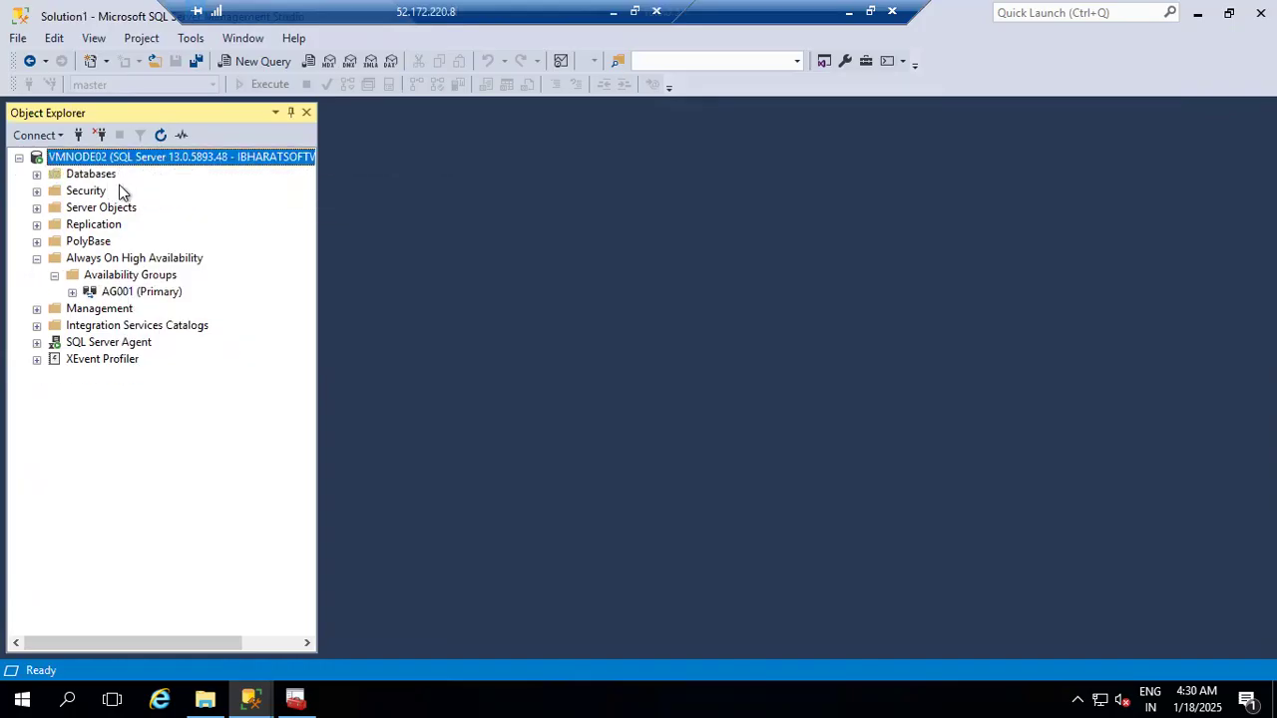
Step: Refresh the Availability Groups on VMNODE02 and expand AG001 to check the roles of its availability replicas
left_click(125, 275)
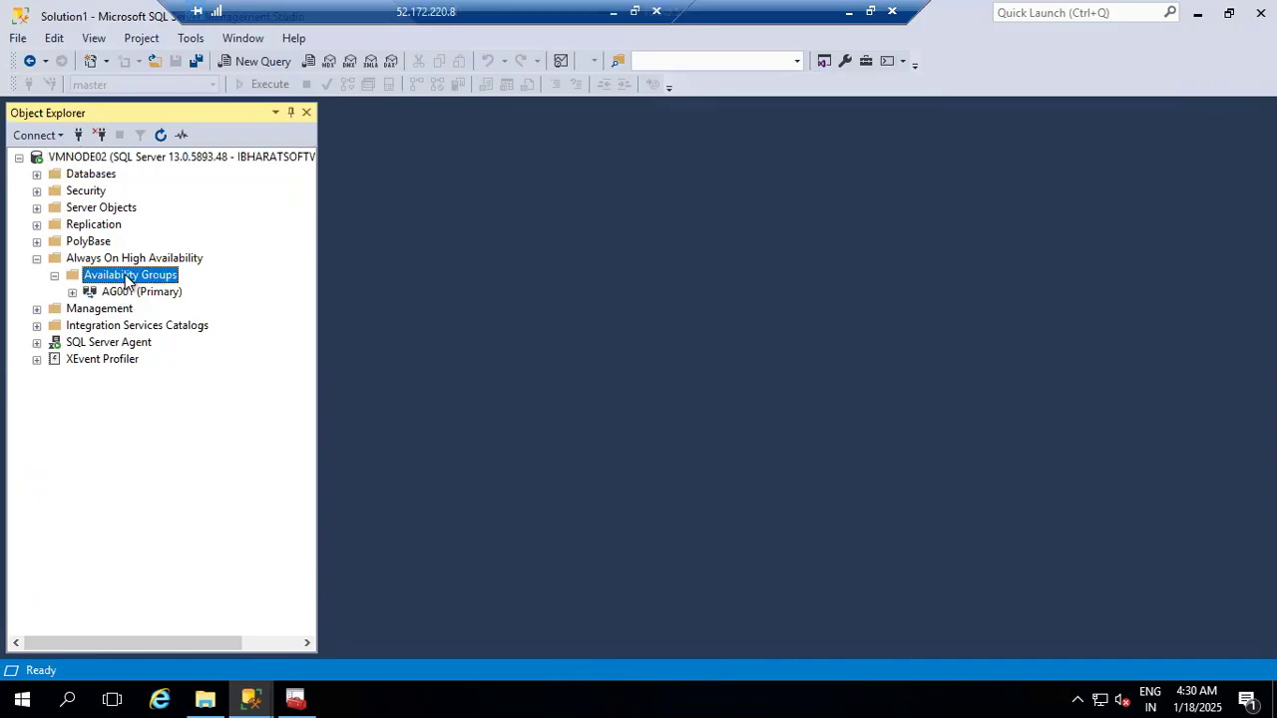
left_click(161, 135)
left_click(72, 292)
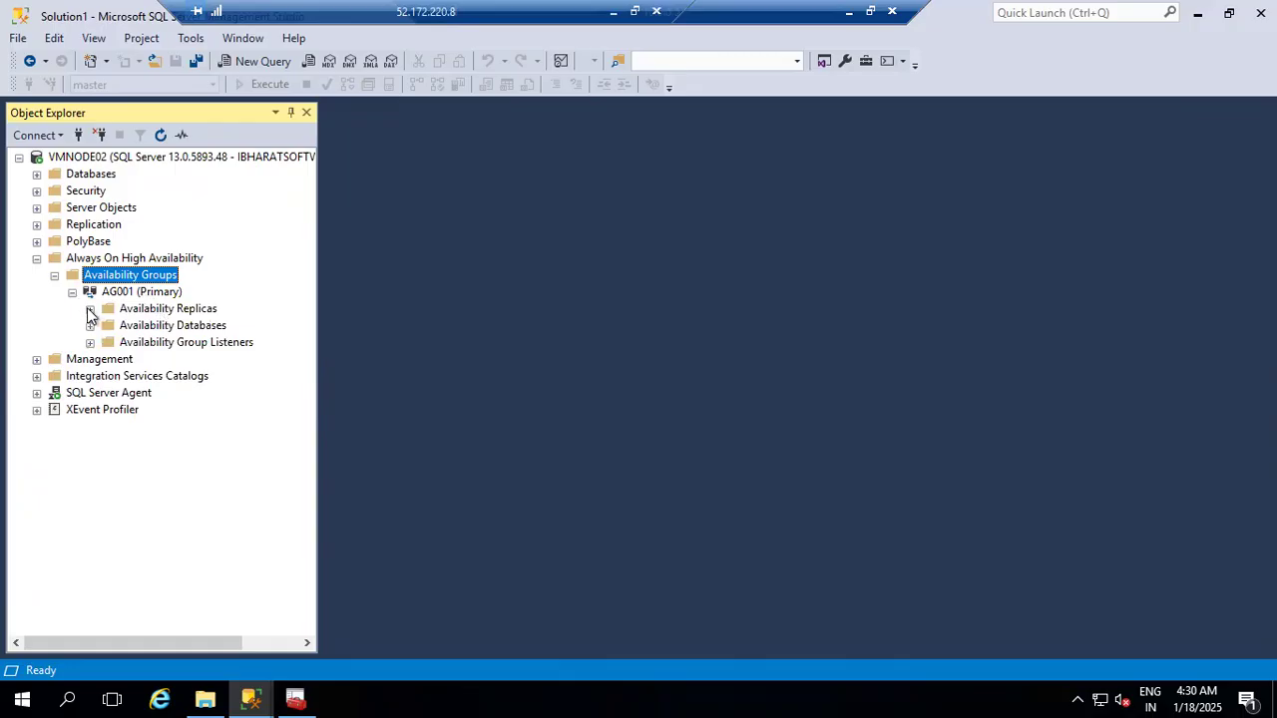
left_click(89, 310)
left_click(205, 329)
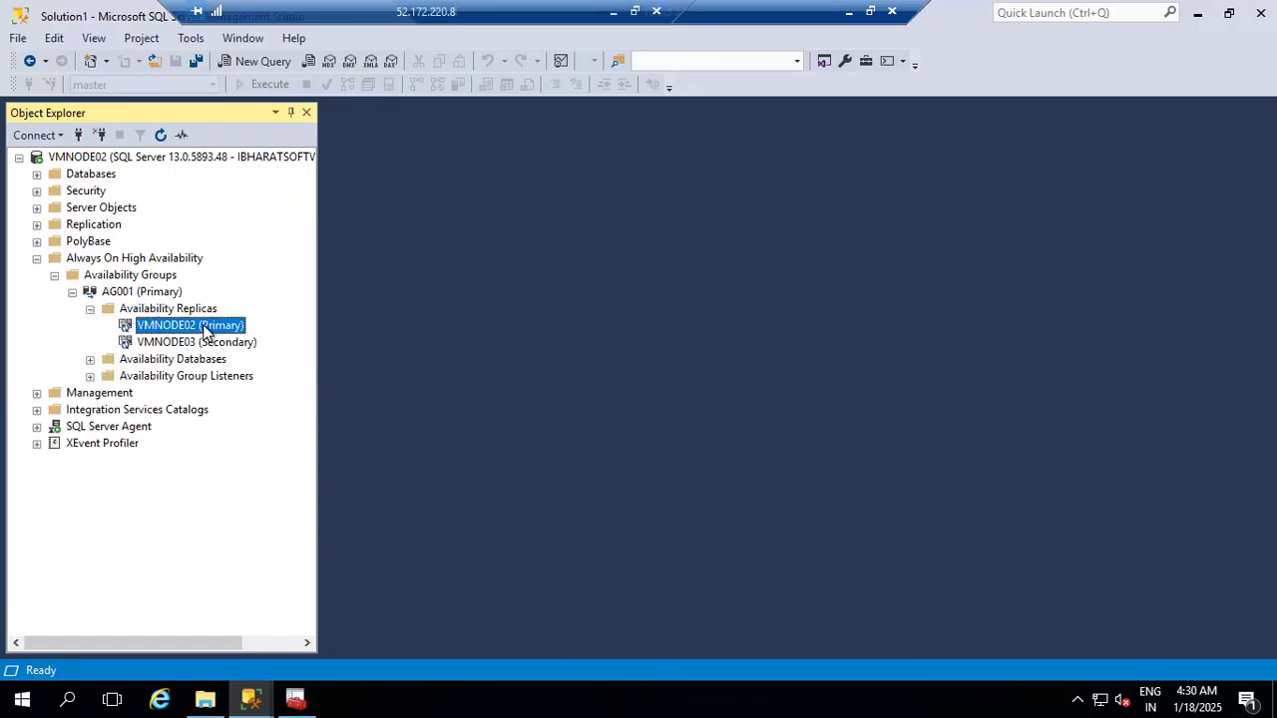
Step: Check which user databases the Add Database wizard offers for AG001 on VMNODE02, then cancel the wizard
right_click(145, 292)
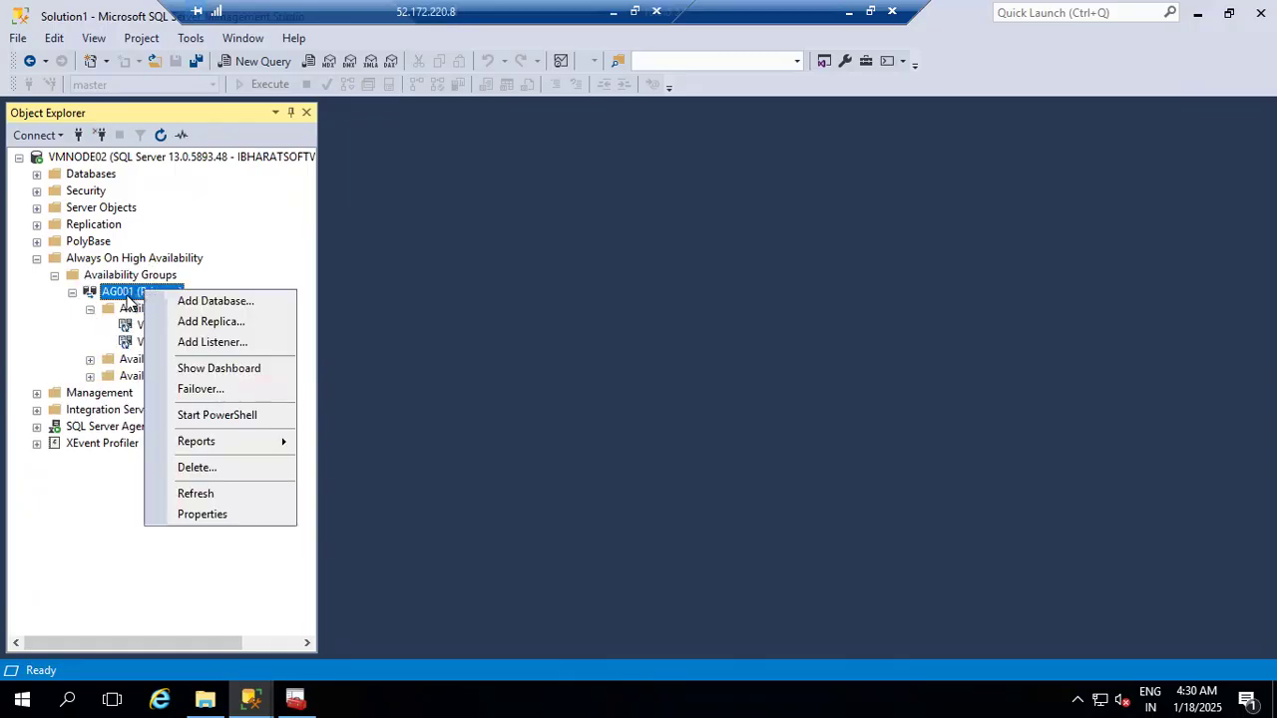
left_click(206, 301)
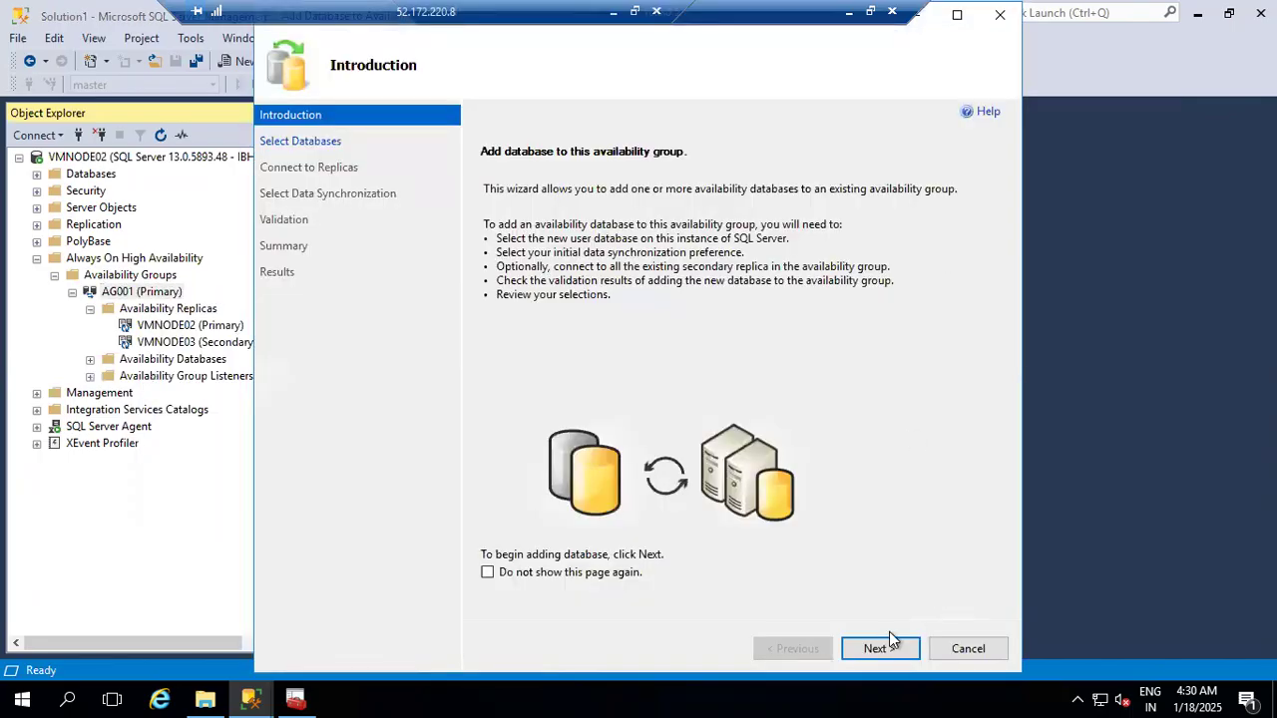
left_click(878, 649)
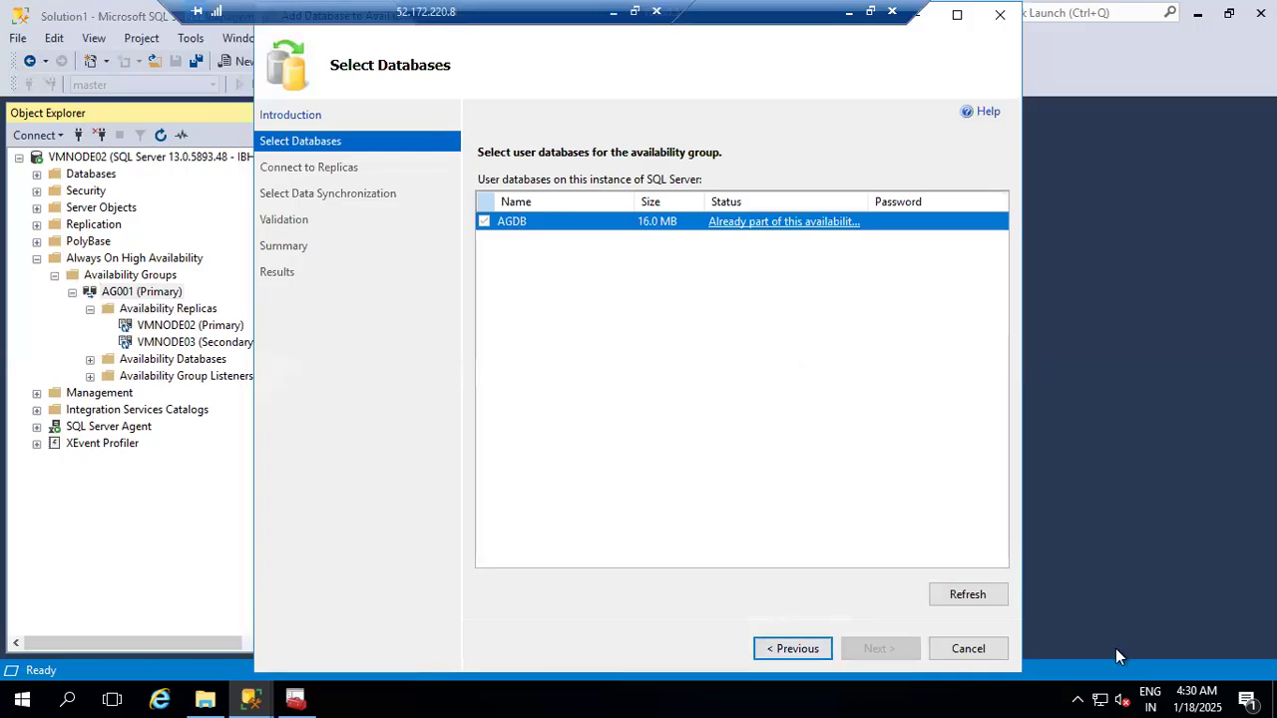
left_click(982, 653)
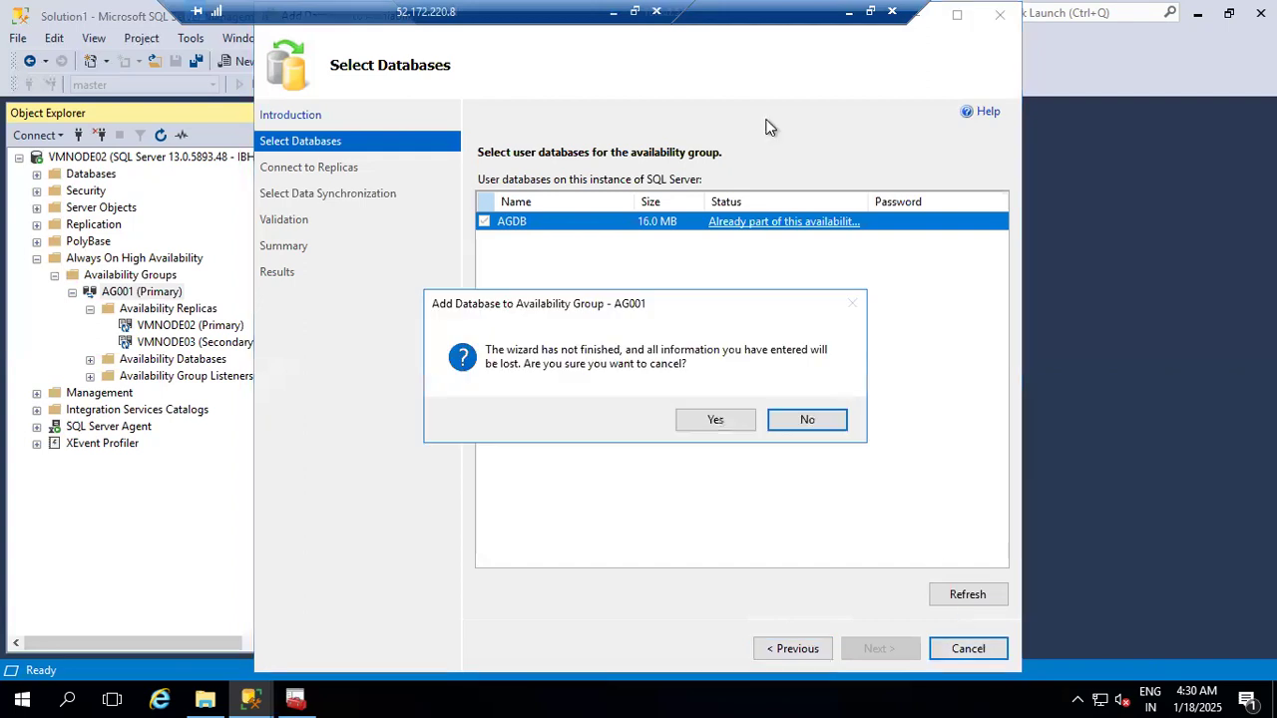
left_click(725, 421)
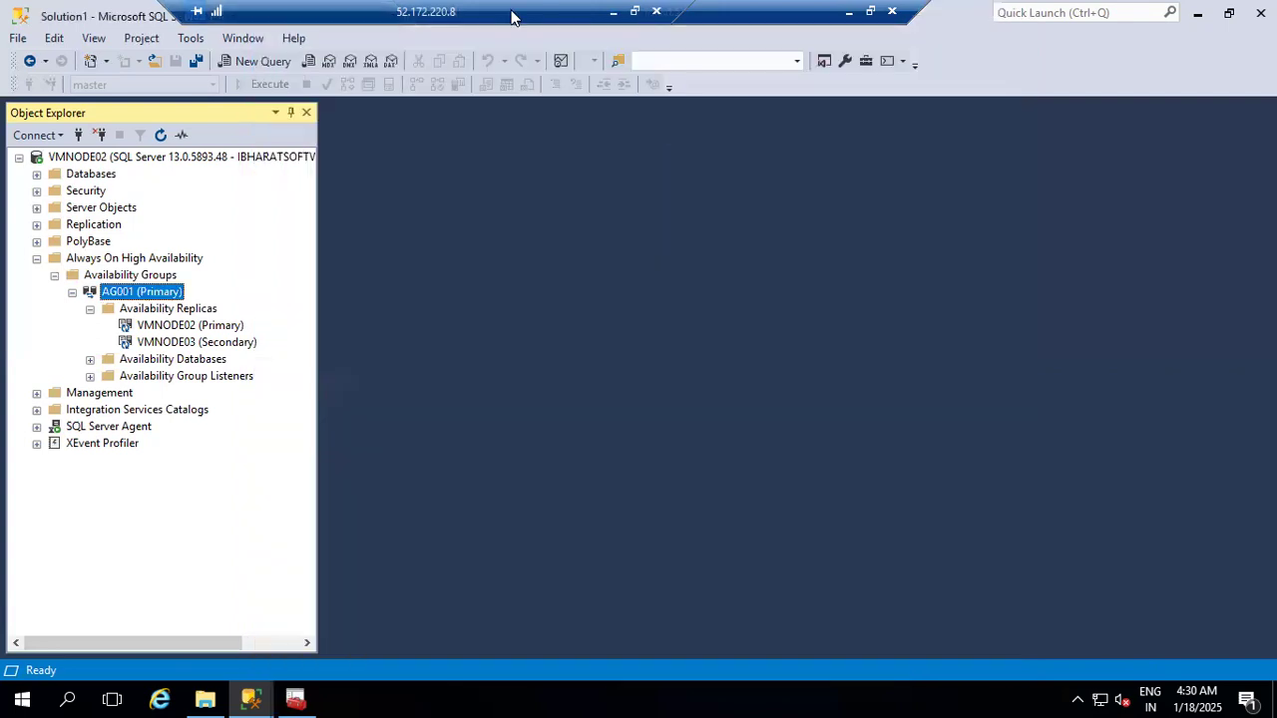